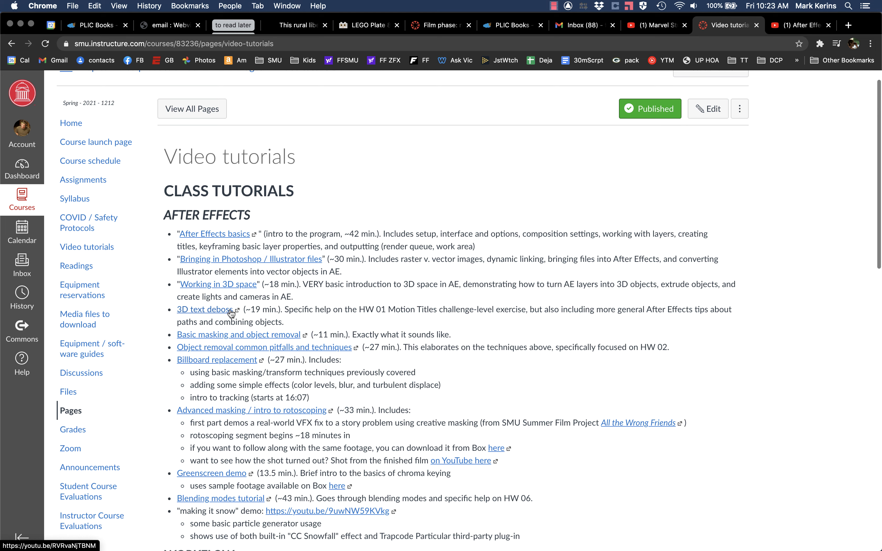
# Look through the class and external After Effects tutorials on the Video tutorials course page.
pyautogui.press('super+Tab')
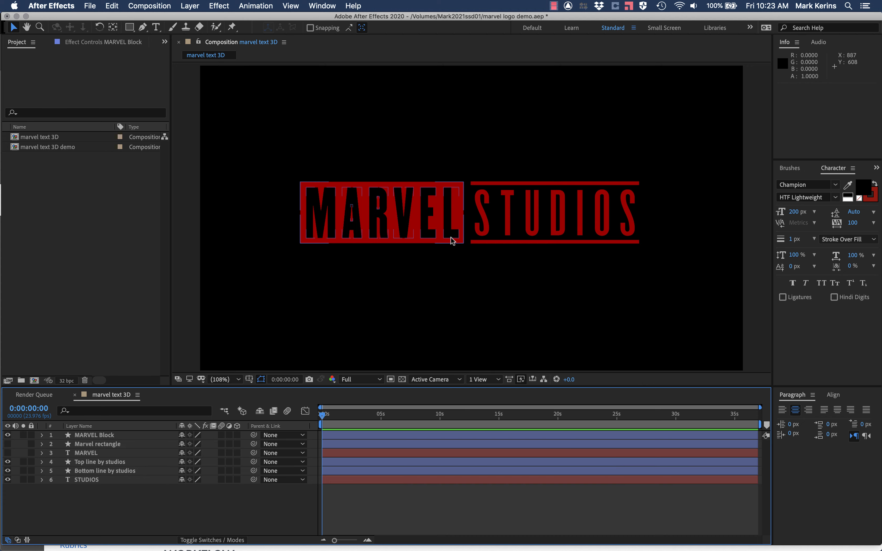
pyautogui.press('super+Tab')
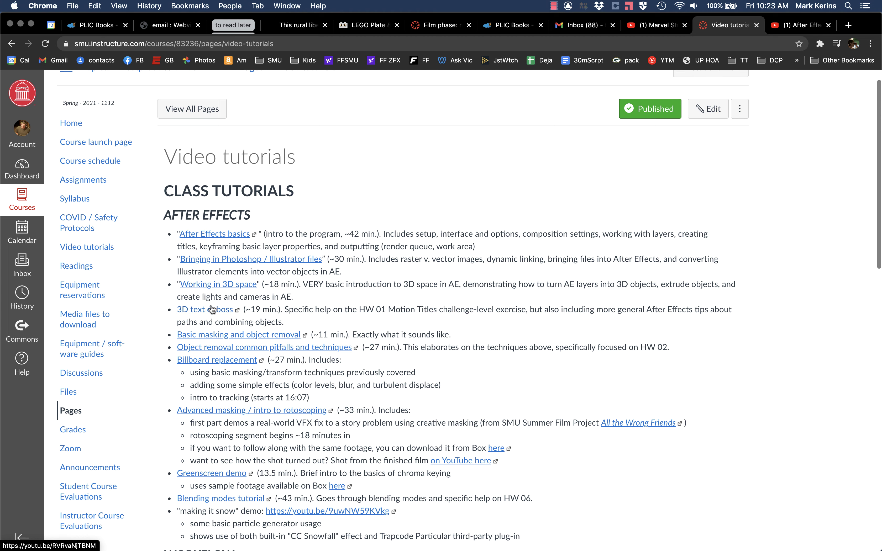
pyautogui.scroll(-20, 210, 310)
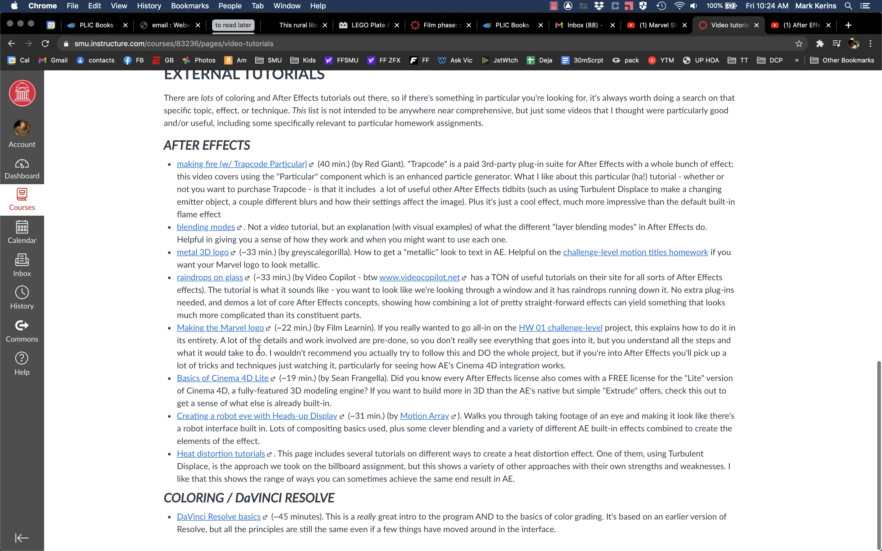
pyautogui.scroll(3, 269, 336)
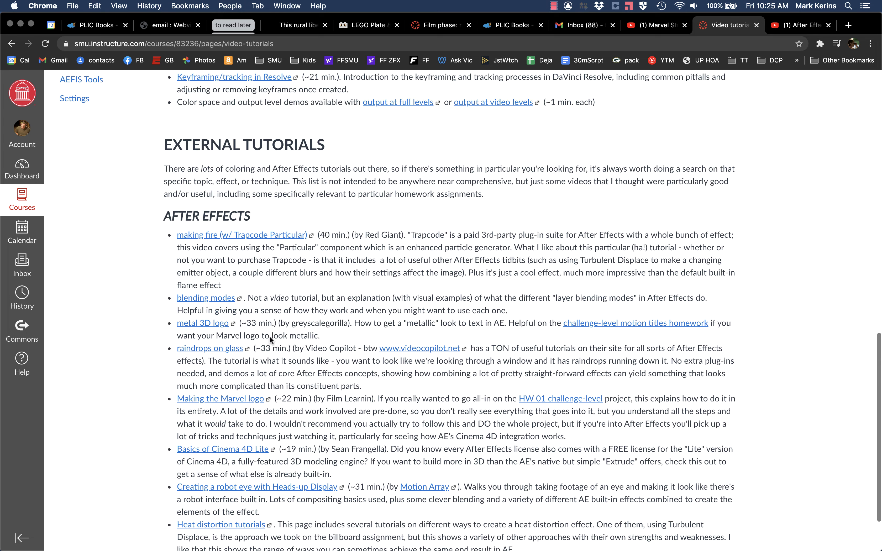
# Switch to After Effects and duplicate the MARVEL Block shape layer in the marvel text 3D composition.
pyautogui.press('super+Tab')
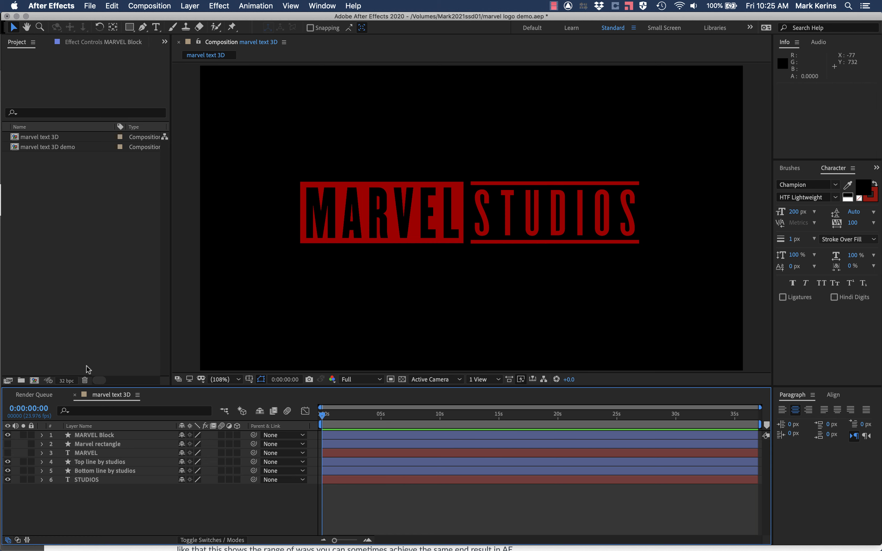
pyautogui.click(41, 436)
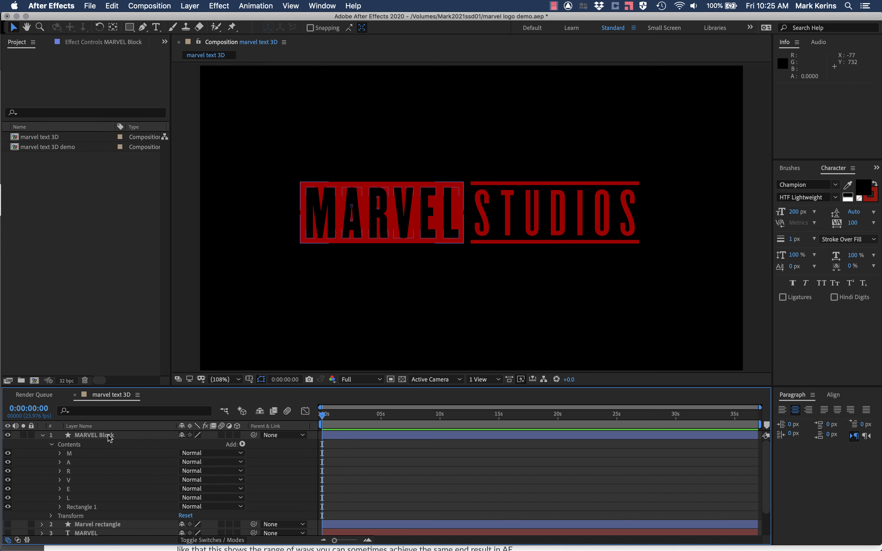
pyautogui.click(96, 435)
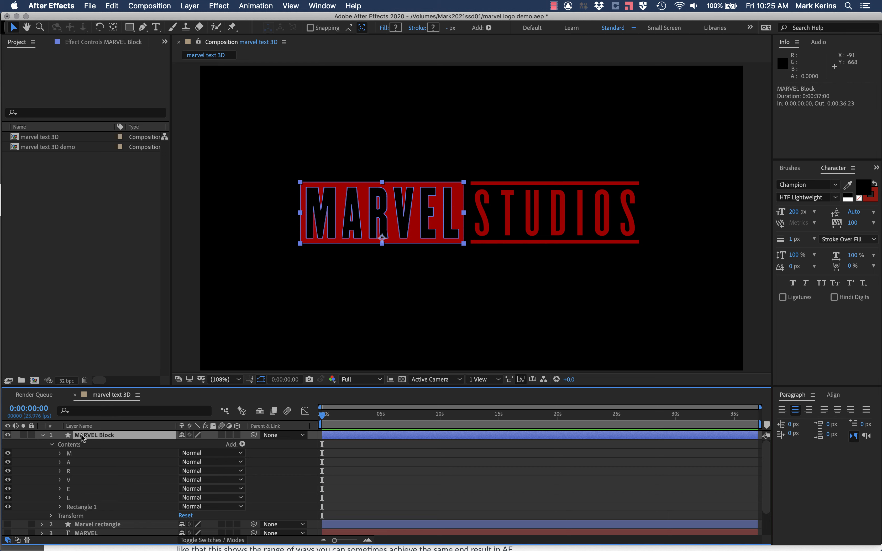
pyautogui.press('super+d')
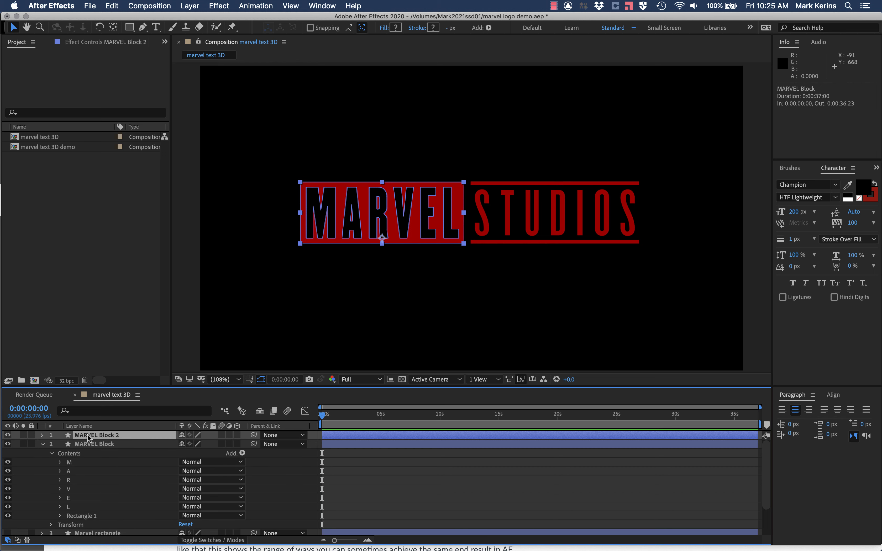
# Rename the duplicated block layer "MARVEL interior paths".
pyautogui.rightClick(89, 437)
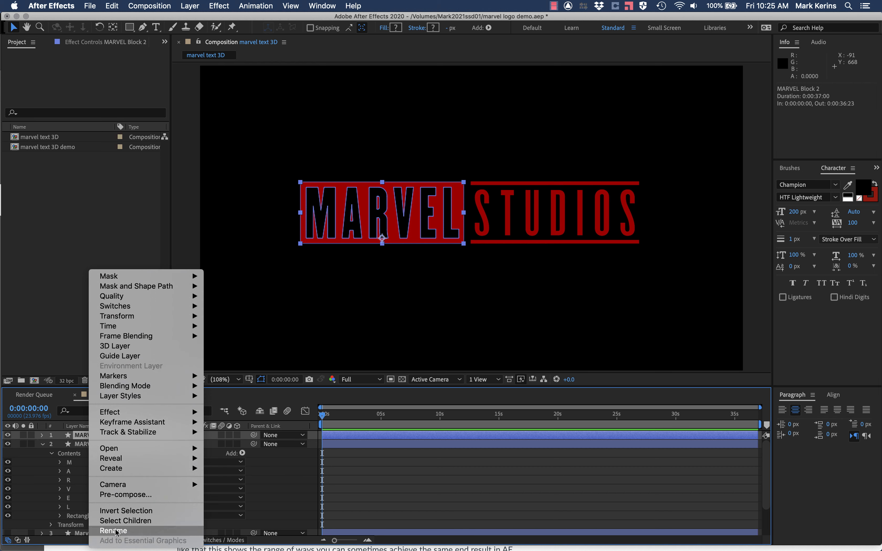
pyautogui.click(113, 532)
pyautogui.press('Right')
pyautogui.press('BackSpace')
pyautogui.press('BackSpace')
pyautogui.press('BackSpace')
pyautogui.press('BackSpace')
pyautogui.press('BackSpace')
pyautogui.press('BackSpace')
pyautogui.press('BackSpace')
pyautogui.press('BackSpace')
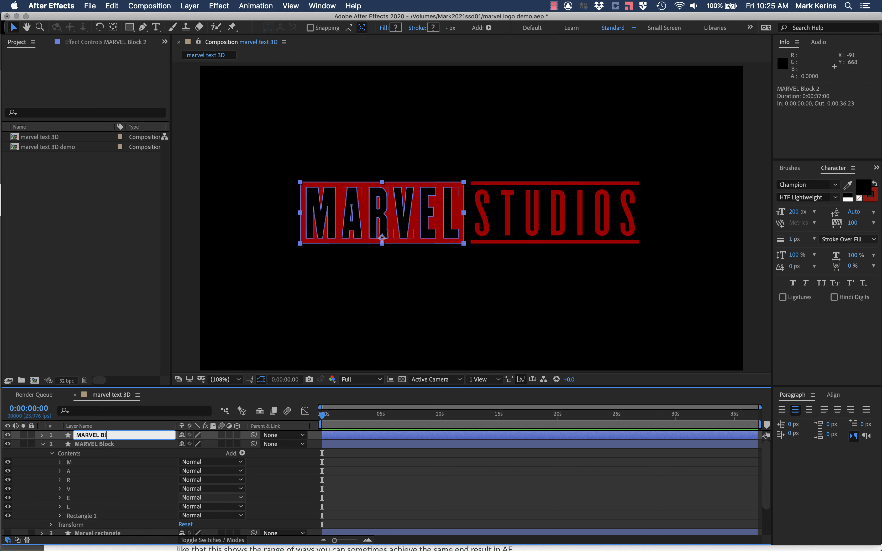
pyautogui.write('intere')
pyautogui.press('BackSpace')
pyautogui.write('ior paths')
pyautogui.press('Return')
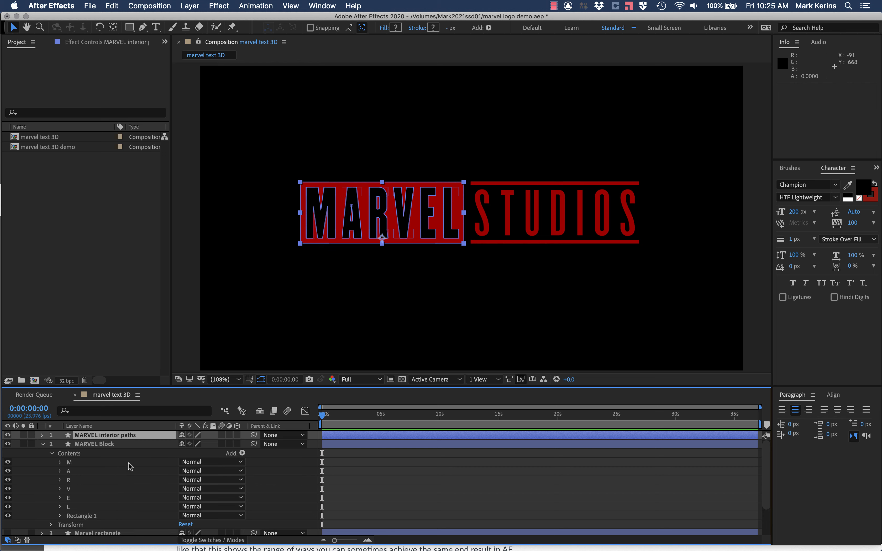
# Rename the original MARVEL Block layer "MARVEL main Block".
pyautogui.click(101, 444)
pyautogui.rightClick(102, 444)
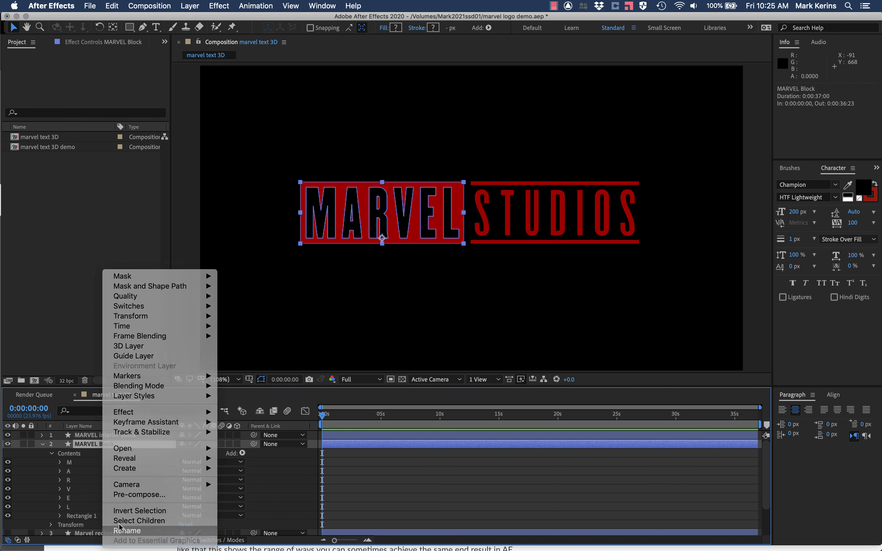
pyautogui.click(126, 531)
pyautogui.click(99, 445)
pyautogui.write('main')
pyautogui.press('Return')
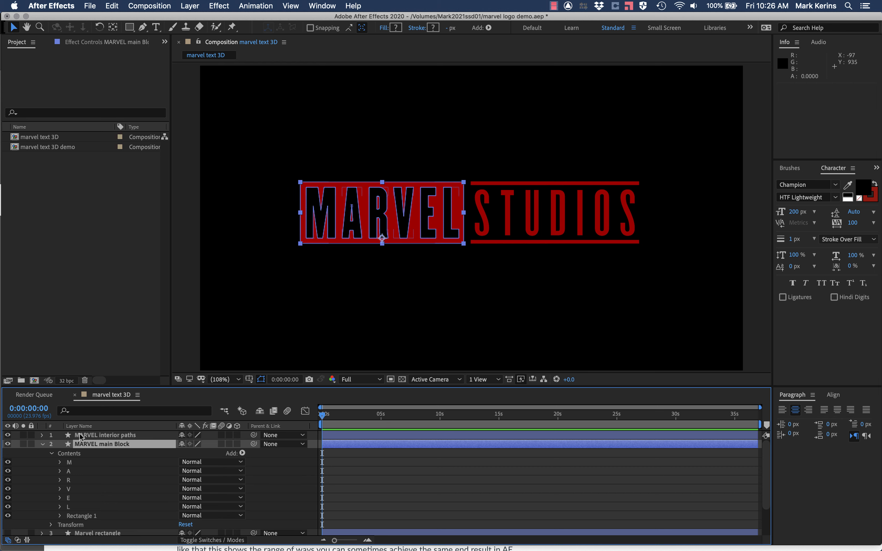
# Delete the M, V, E, L and Rectangle 1 groups from the contents of the MARVEL interior paths layer.
pyautogui.click(87, 436)
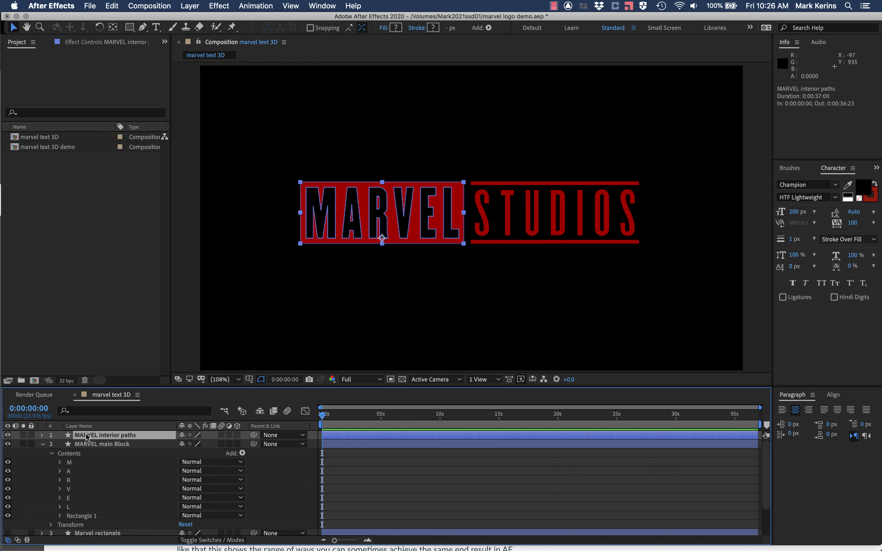
pyautogui.click(43, 436)
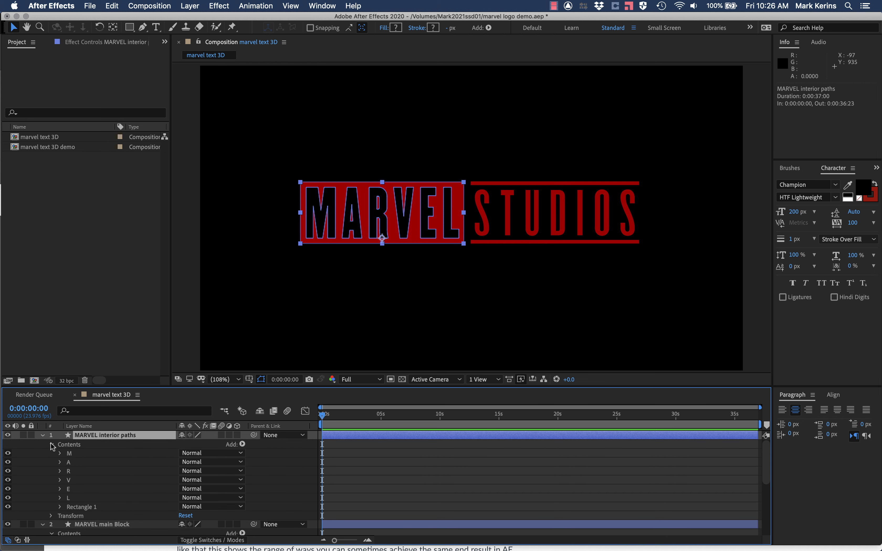
pyautogui.click(59, 454)
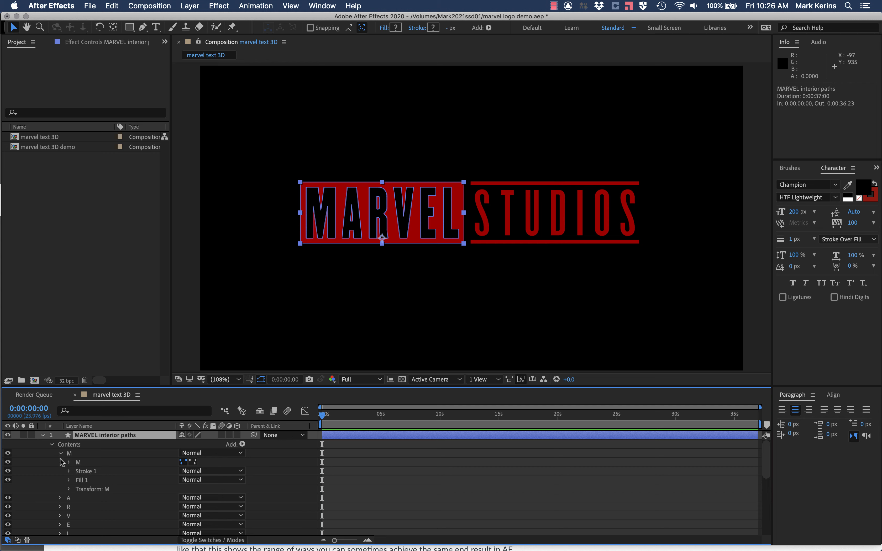
pyautogui.click(69, 454)
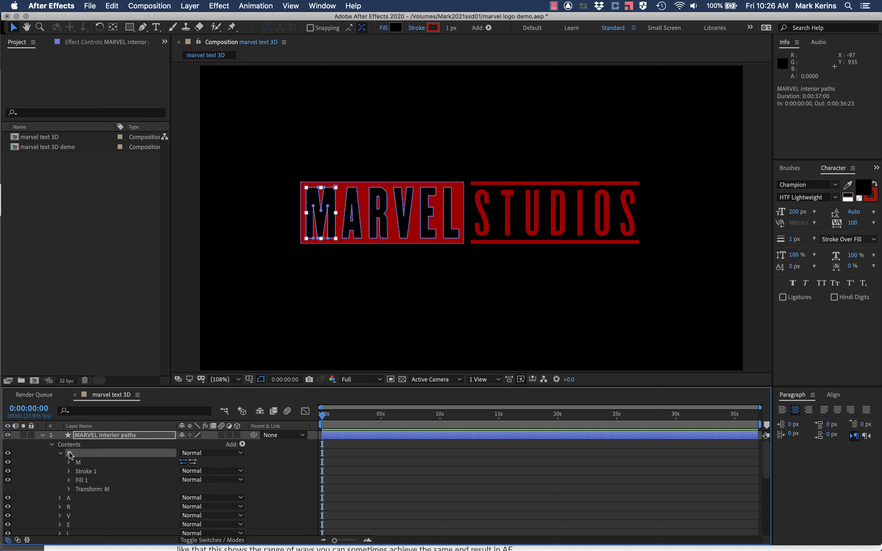
pyautogui.press('Delete')
pyautogui.click(69, 470)
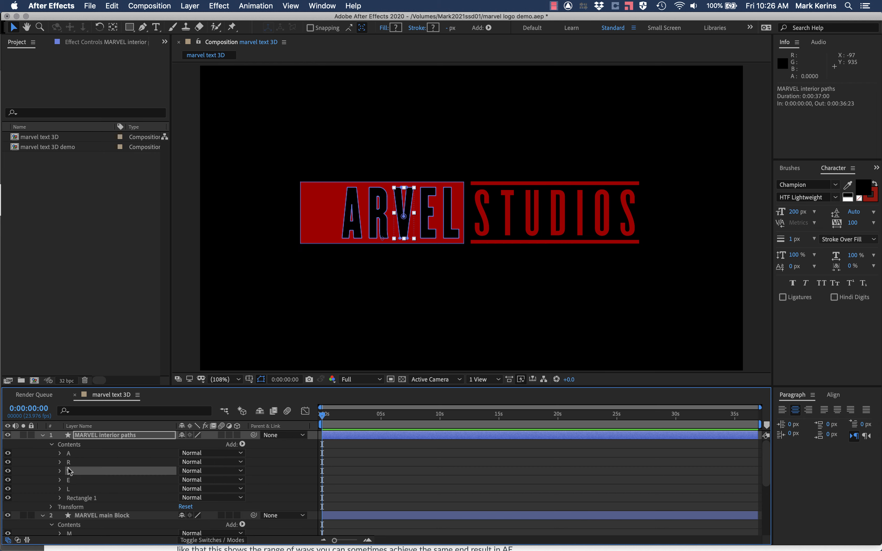
pyautogui.press('Delete')
pyautogui.click(69, 470)
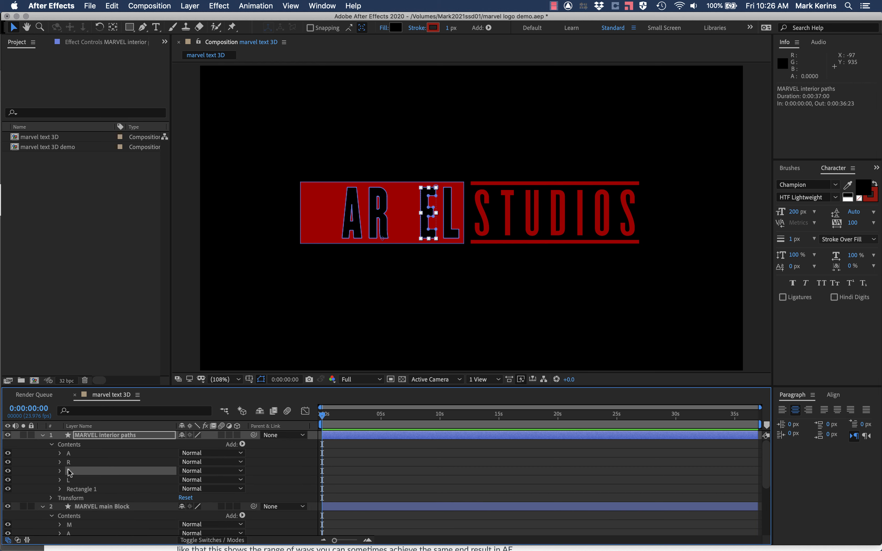
pyautogui.press('Delete')
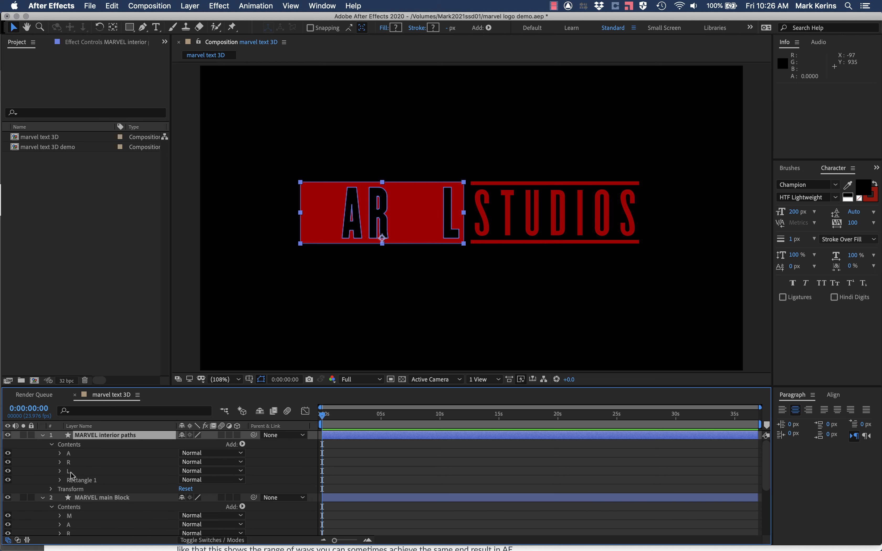
pyautogui.click(70, 472)
pyautogui.press('Delete')
pyautogui.click(71, 471)
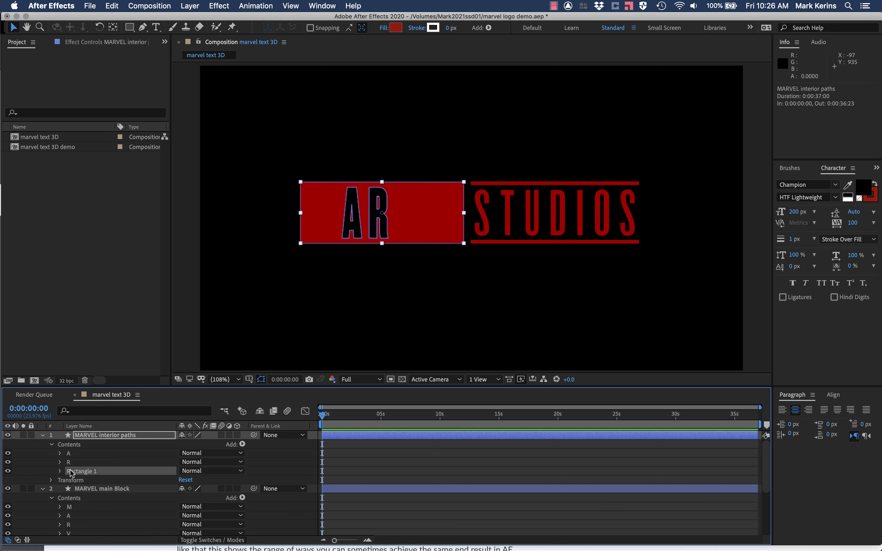
pyautogui.press('Delete')
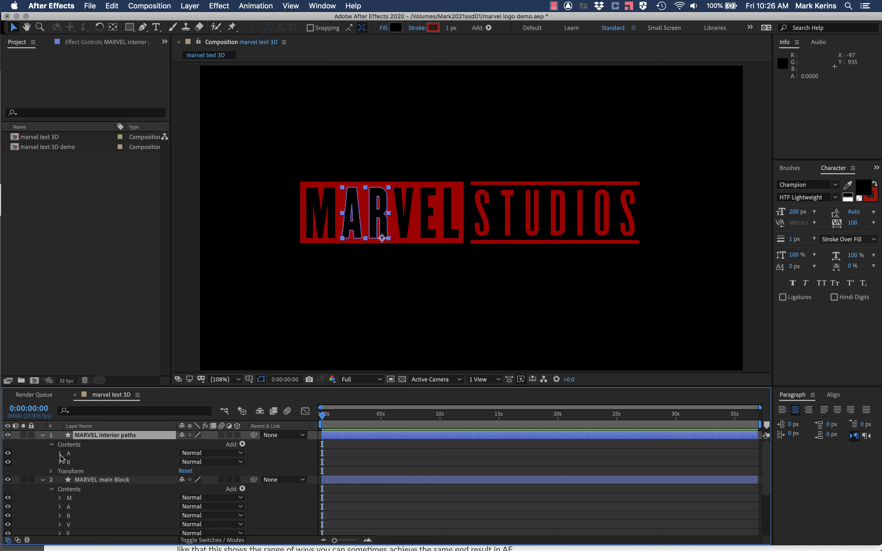
# Delete the outer outline paths of the letters A and R in MARVEL interior paths, keeping their inner paths, and collapse the layer.
pyautogui.click(60, 454)
pyautogui.click(76, 471)
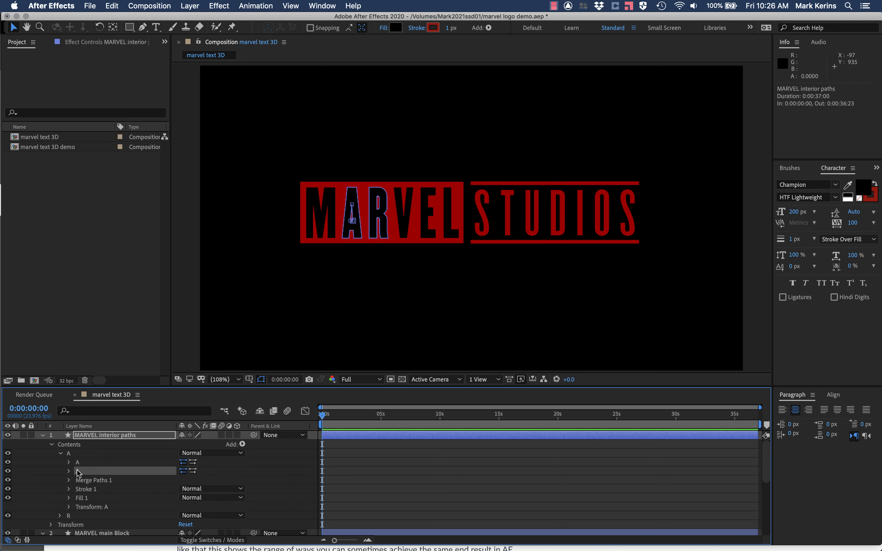
pyautogui.click(78, 462)
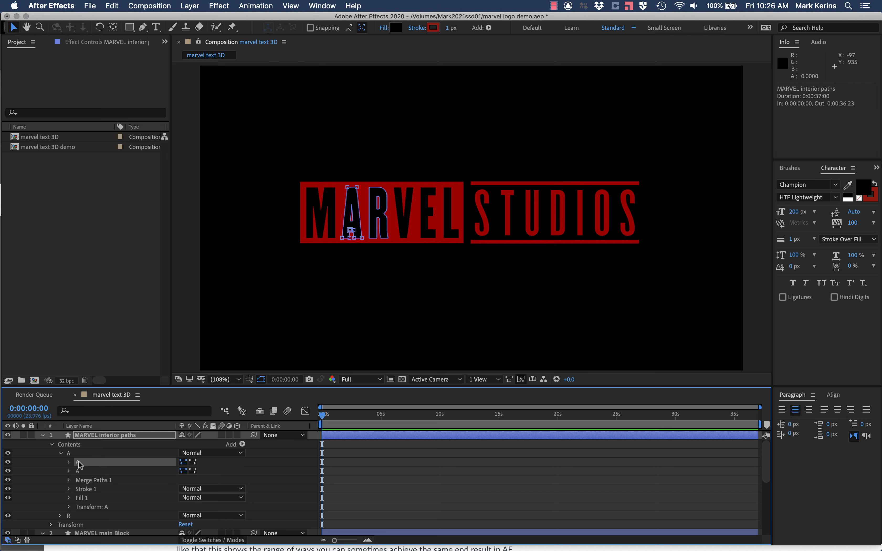
pyautogui.press('Delete')
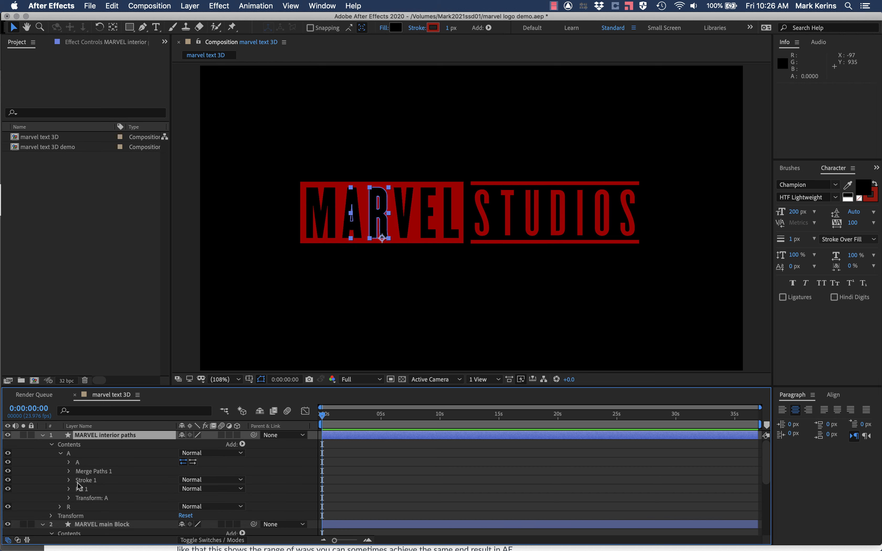
pyautogui.click(60, 507)
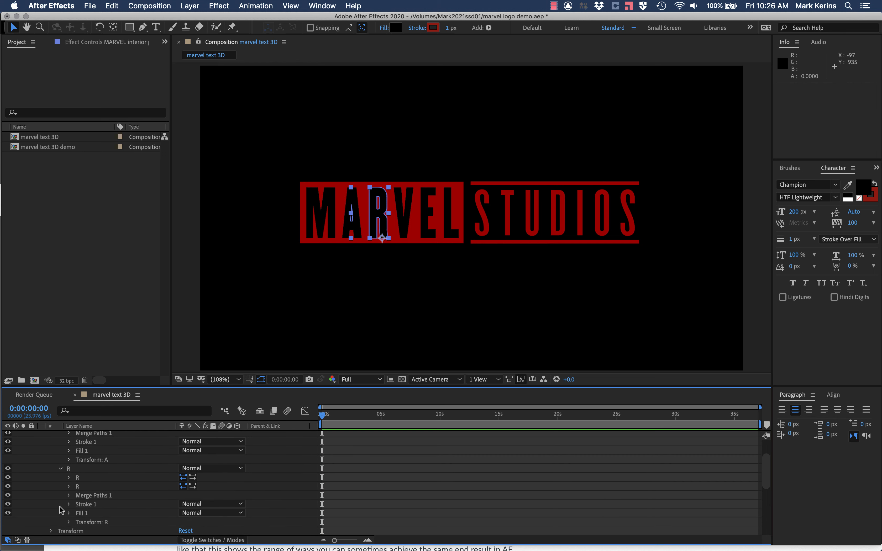
pyautogui.click(78, 485)
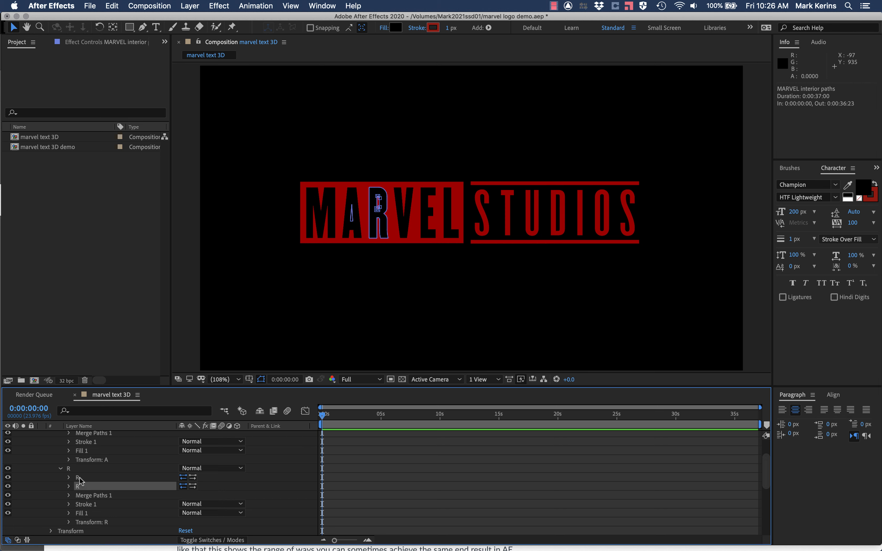
pyautogui.click(79, 478)
pyautogui.press('Delete')
pyautogui.scroll(5, 31, 452)
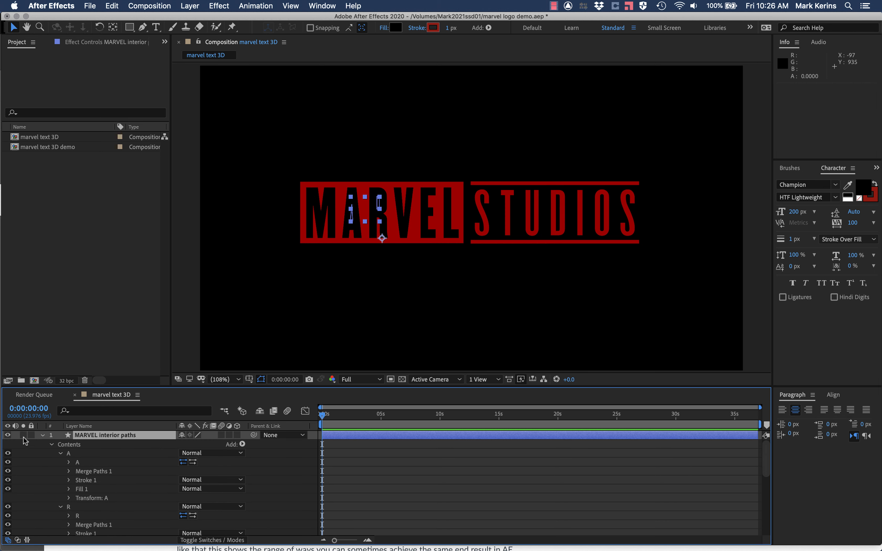
pyautogui.click(42, 435)
# Temporarily hide the MARVEL main Block layer to inspect the remaining A and R interior paths up close.
pyautogui.click(7, 445)
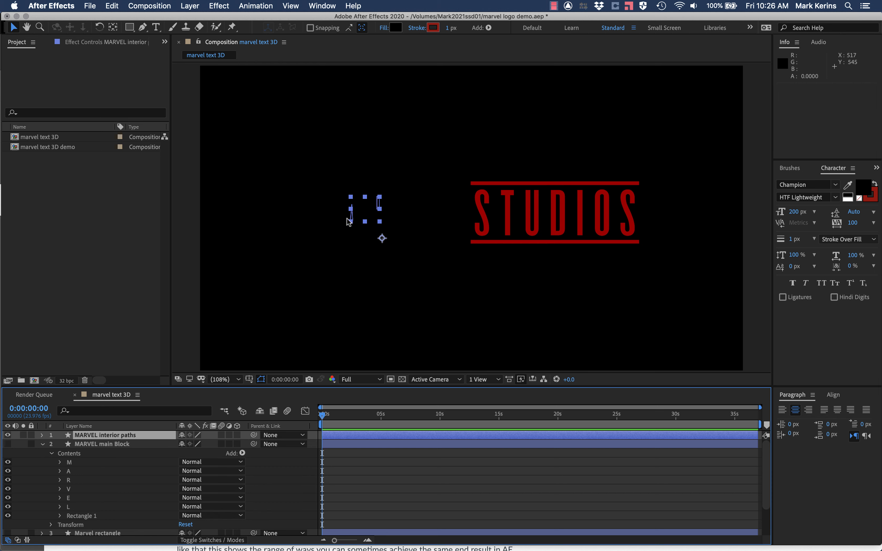
pyautogui.press('.')
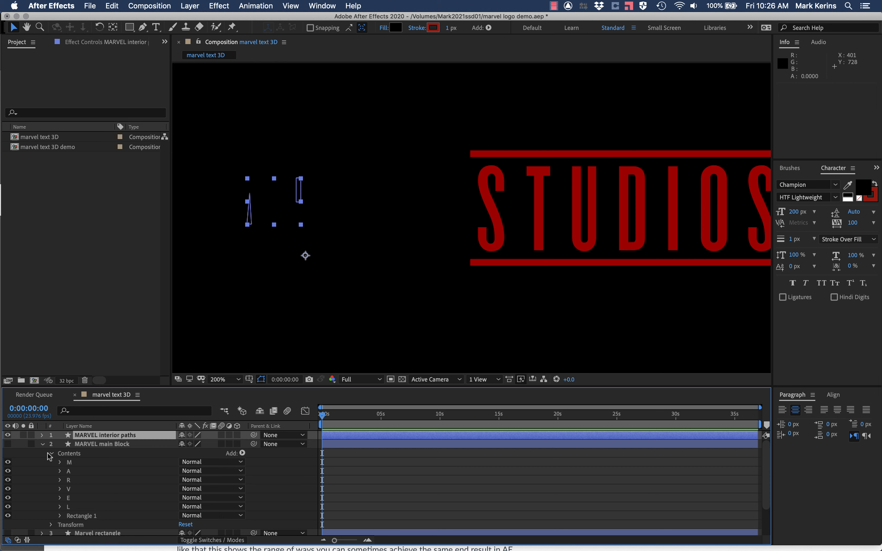
pyautogui.click(67, 444)
pyautogui.click(7, 444)
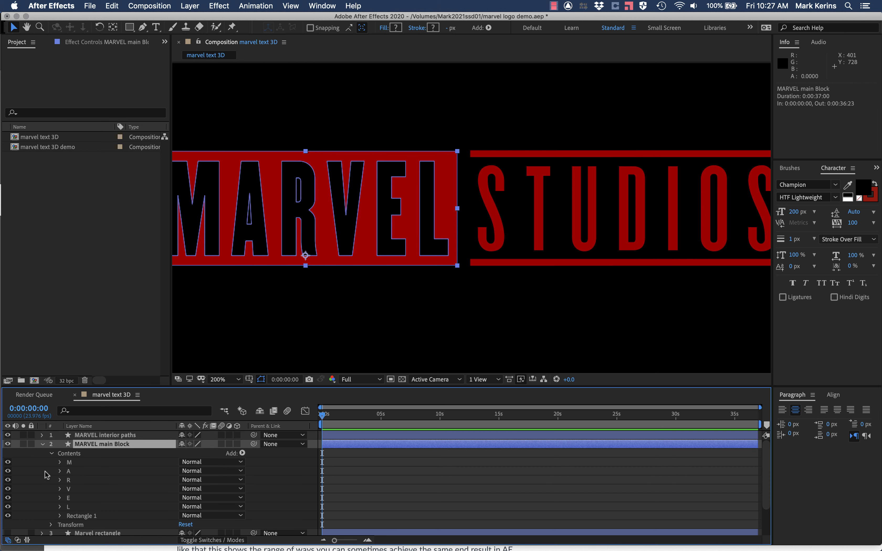
# Delete the inner hole paths of the letters A and R from the MARVEL main Block layer and collapse the A group.
pyautogui.click(60, 471)
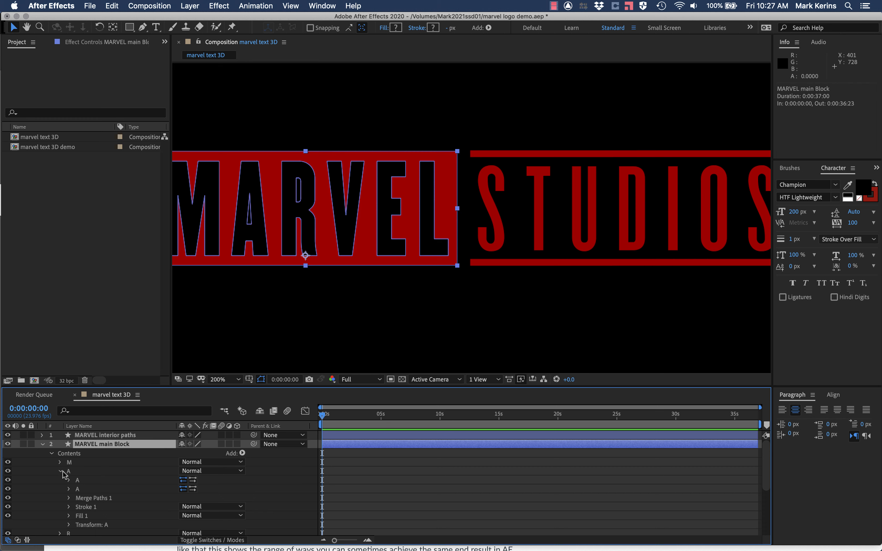
pyautogui.click(77, 489)
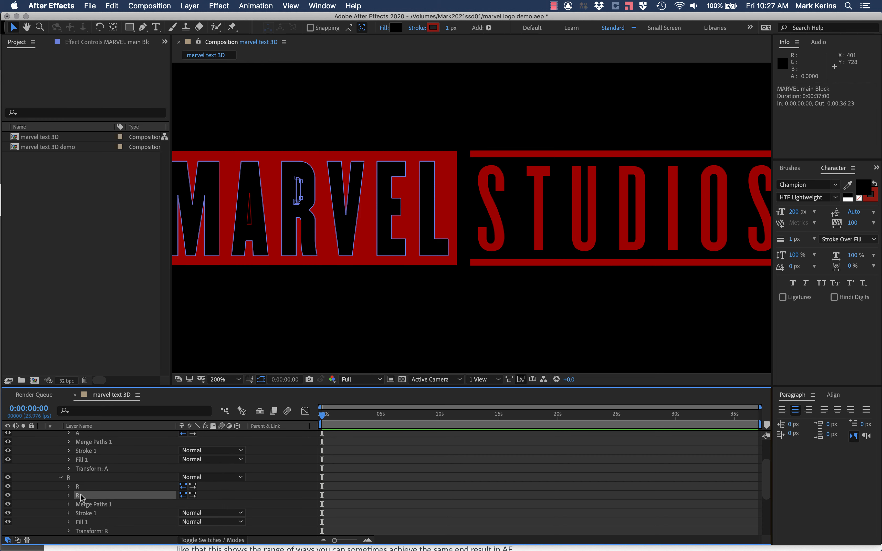
pyautogui.press('Delete')
pyautogui.scroll(3, 69, 470)
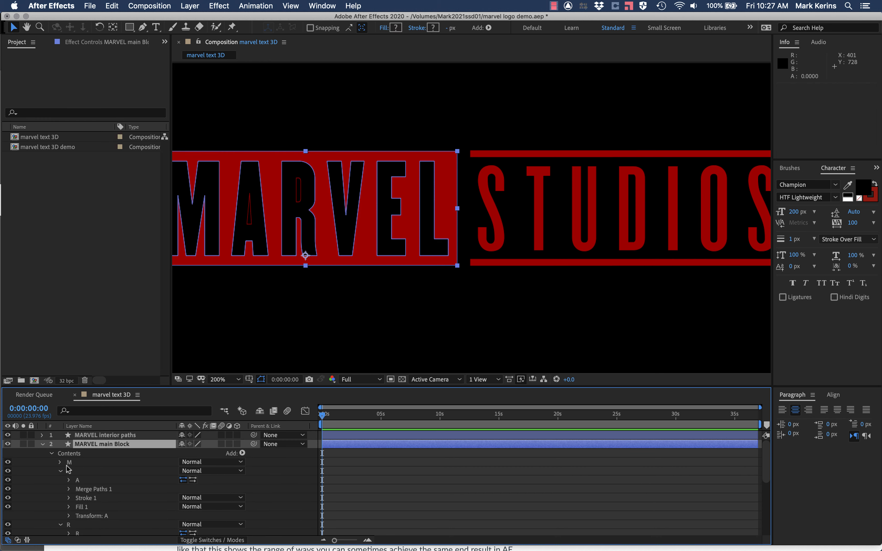
pyautogui.click(60, 472)
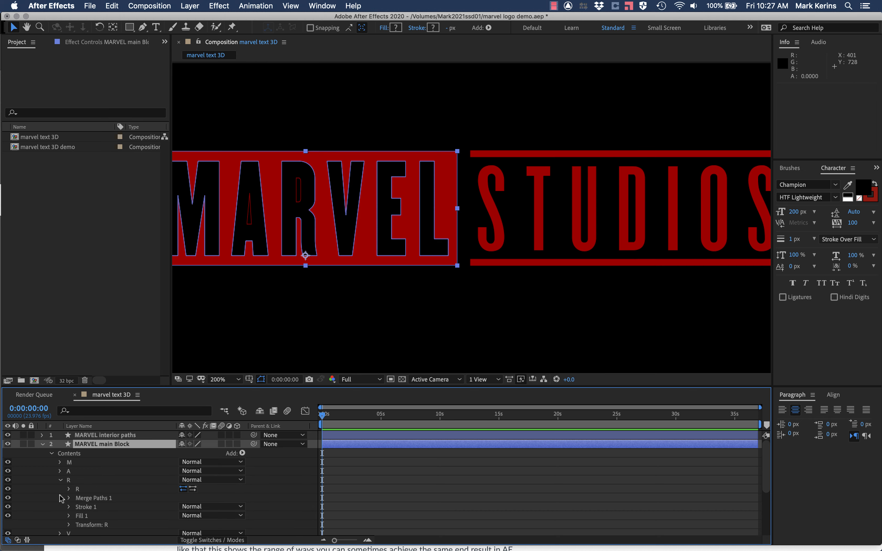
# Hide the MARVEL interior paths layer and move the Rectangle 1 group above the letter groups in the MARVEL main Block contents.
pyautogui.click(60, 480)
pyautogui.click(7, 435)
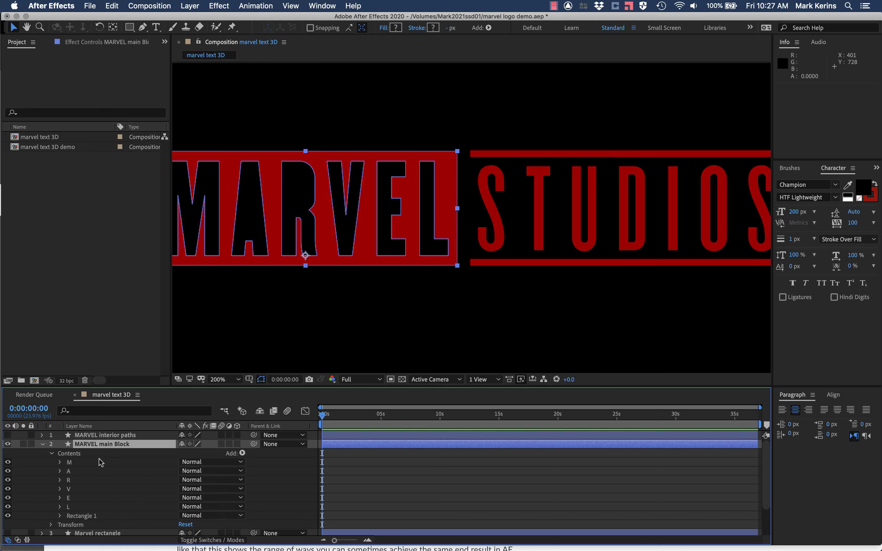
pyautogui.moveTo(283, 271); pyautogui.dragTo(413, 252)
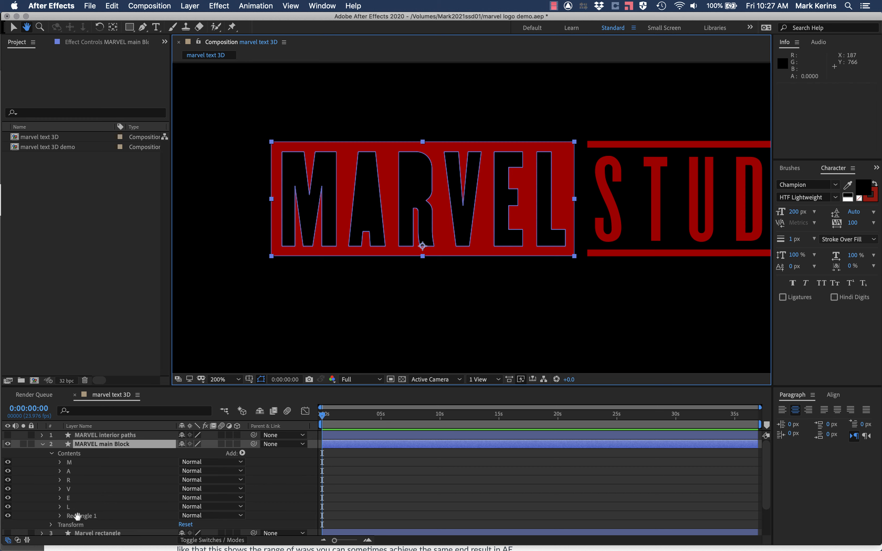
pyautogui.press('v')
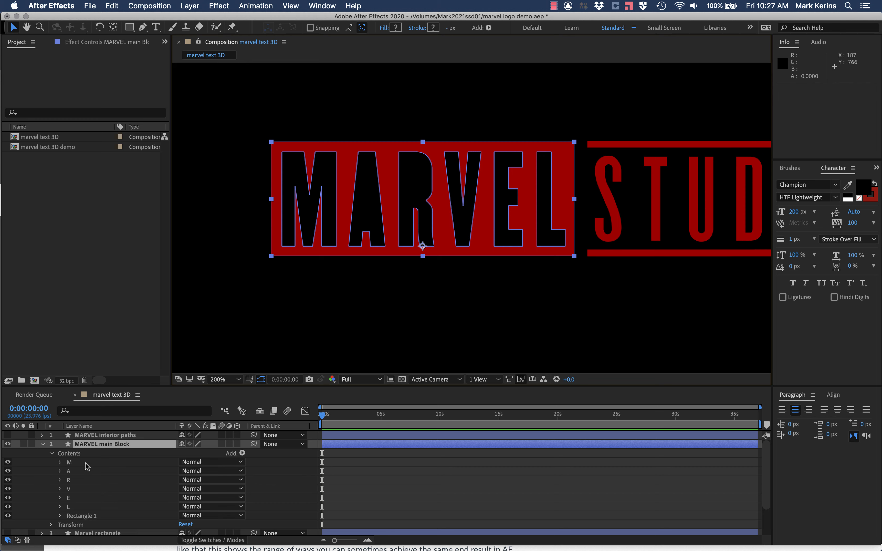
pyautogui.moveTo(78, 514); pyautogui.dragTo(63, 463)
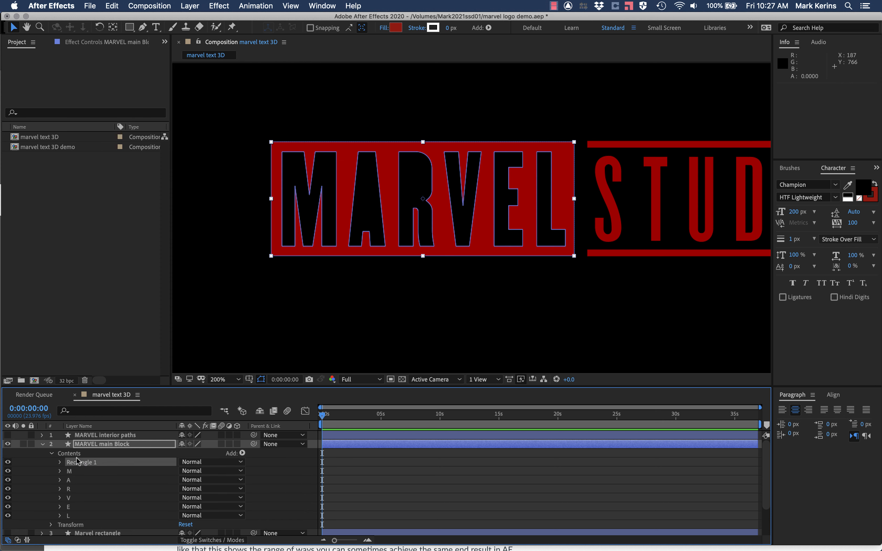
# Copy the M path from the M group and paste it into the Rectangle 1 group of MARVEL main Block.
pyautogui.click(60, 472)
pyautogui.click(78, 481)
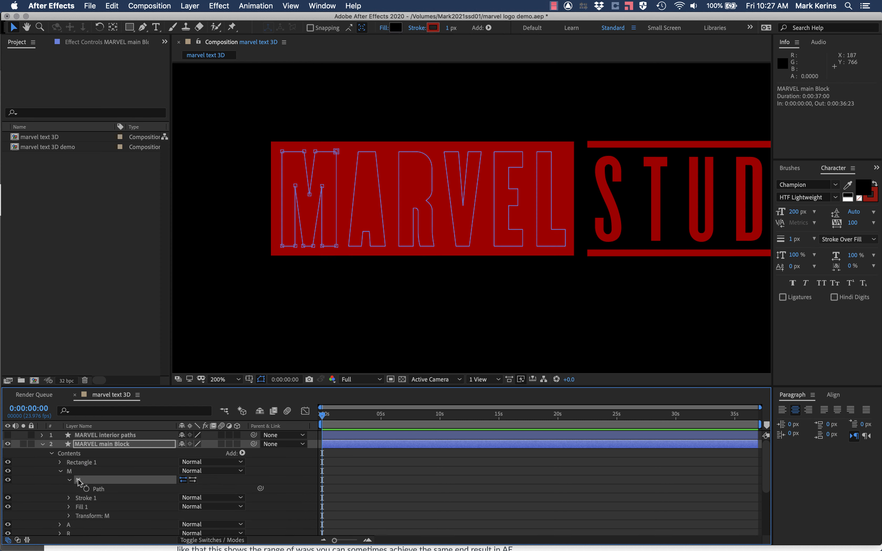
pyautogui.click(58, 463)
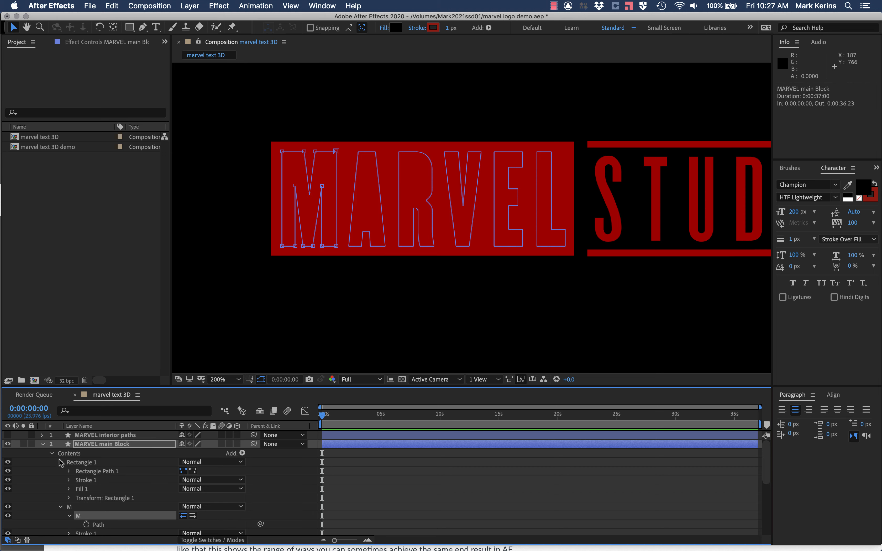
pyautogui.click(79, 462)
pyautogui.press('super+v')
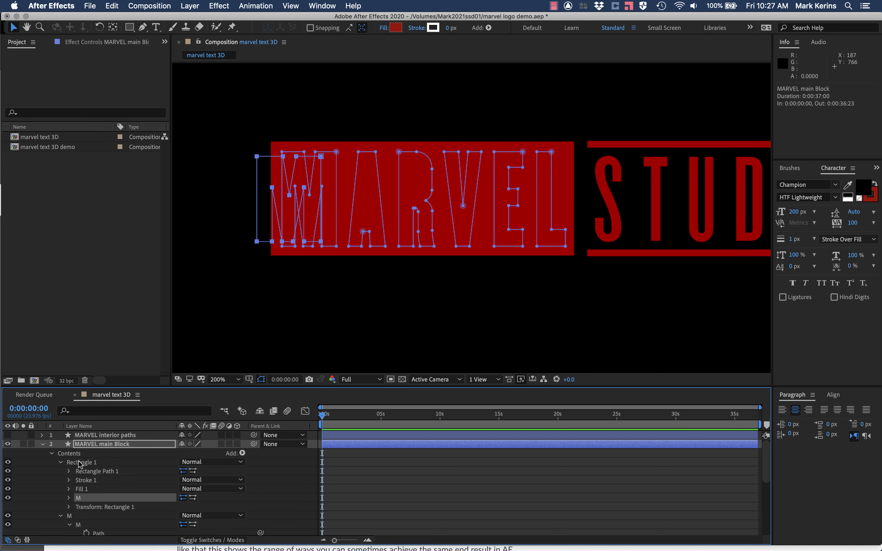
# Move the pasted M path onto the original M outline and scale it to about 85.5% width and 110.3% height to match.
pyautogui.press('.')
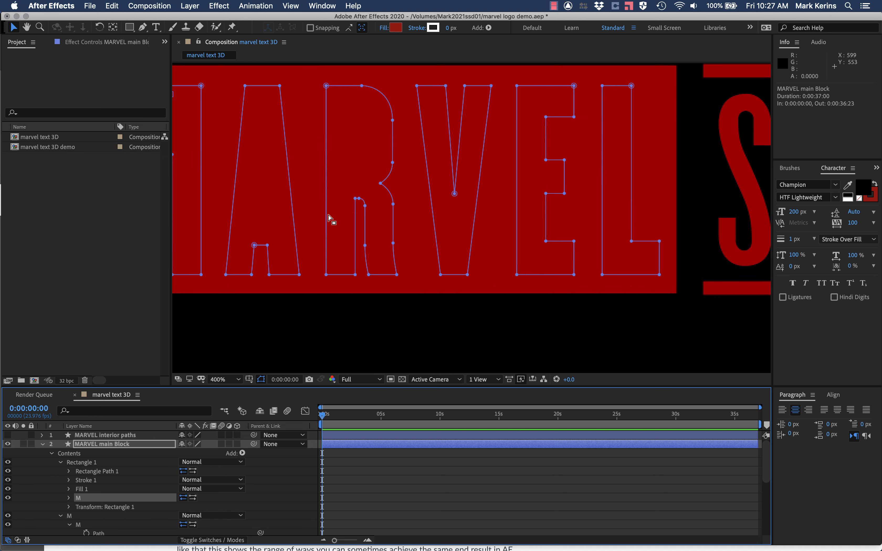
pyautogui.press('.')
pyautogui.press(',')
pyautogui.press('h')
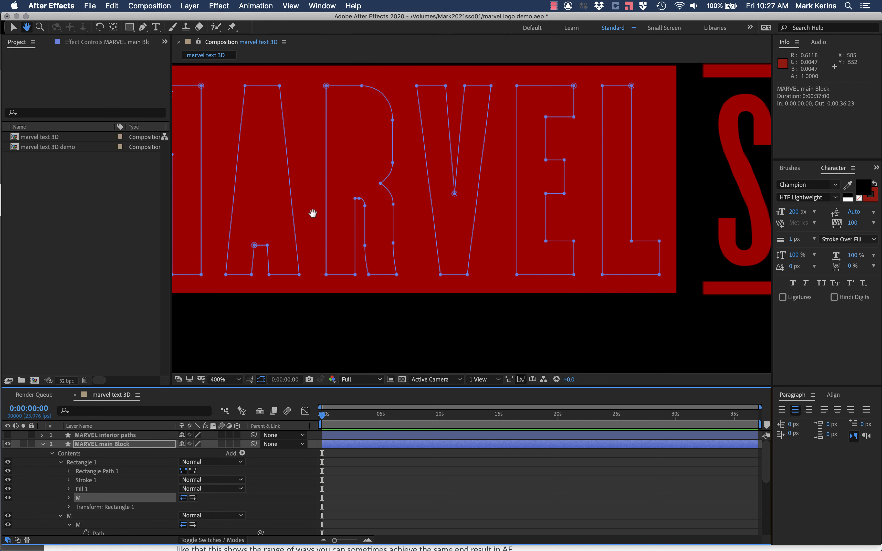
pyautogui.moveTo(314, 212); pyautogui.dragTo(585, 230)
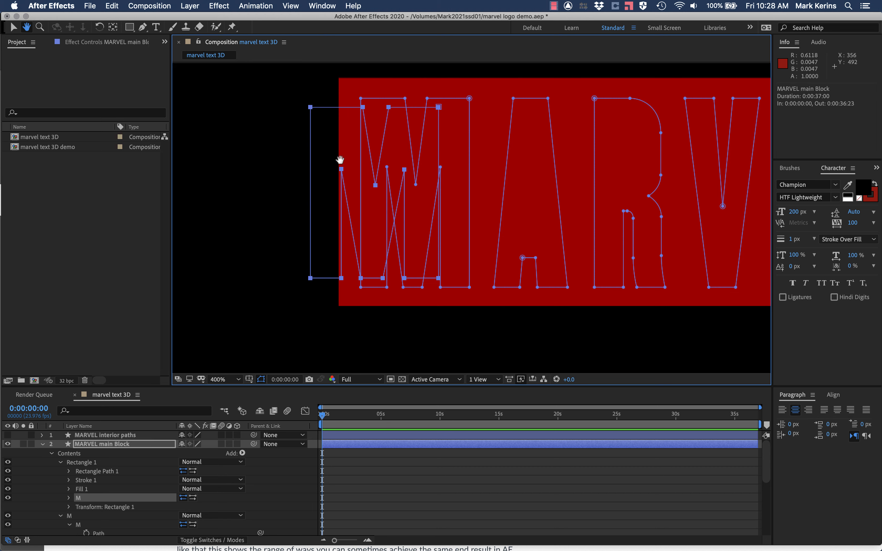
pyautogui.click(12, 27)
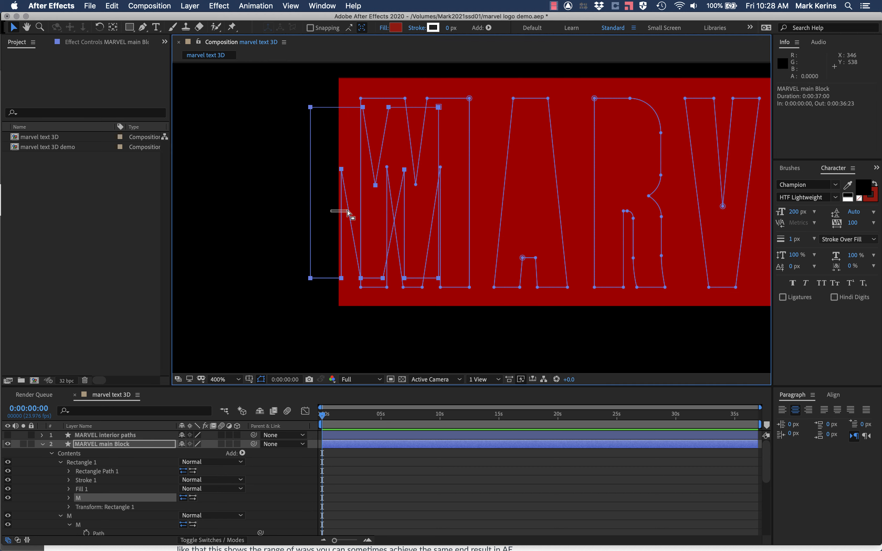
pyautogui.click(311, 178)
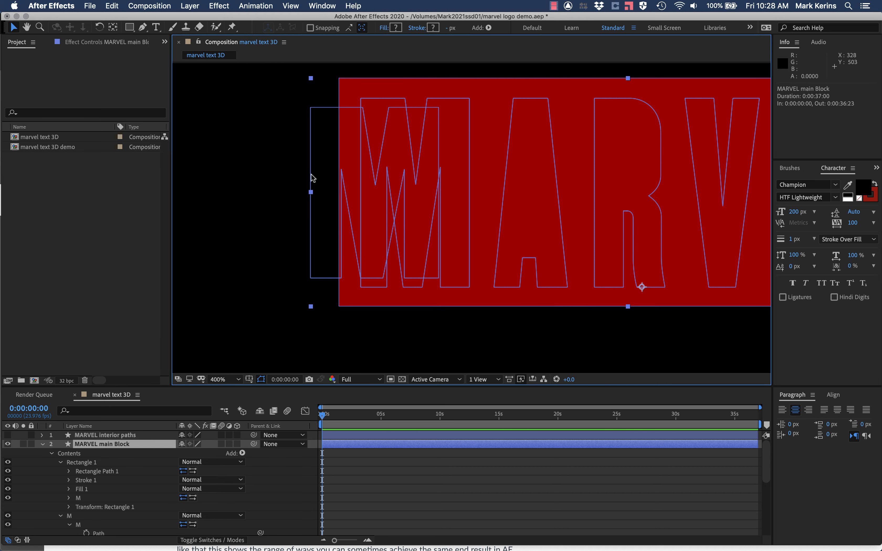
pyautogui.click(78, 498)
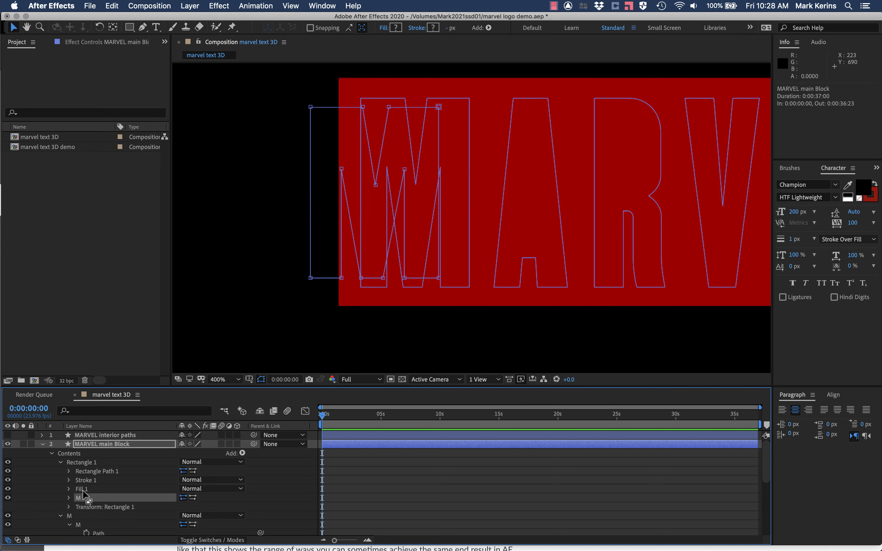
pyautogui.doubleClick(310, 278)
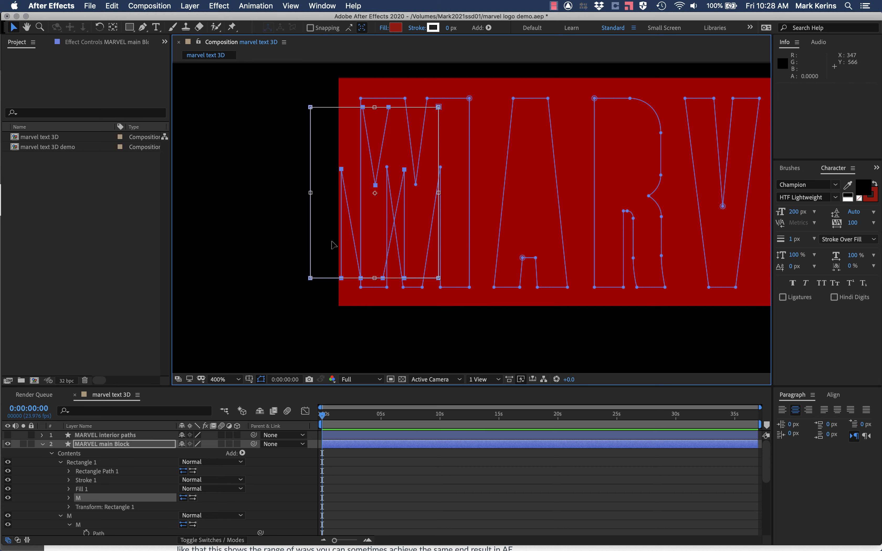
pyautogui.moveTo(333, 244); pyautogui.dragTo(382, 254)
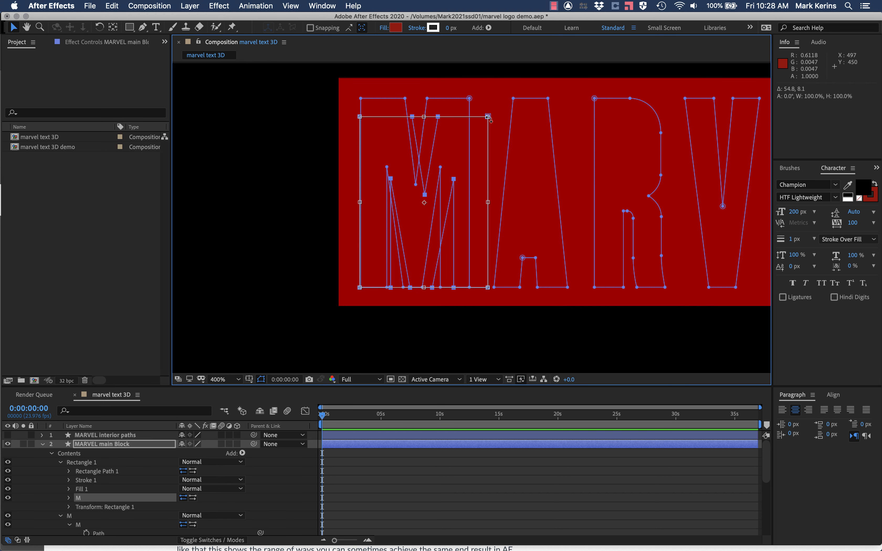
pyautogui.moveTo(487, 116); pyautogui.dragTo(470, 98)
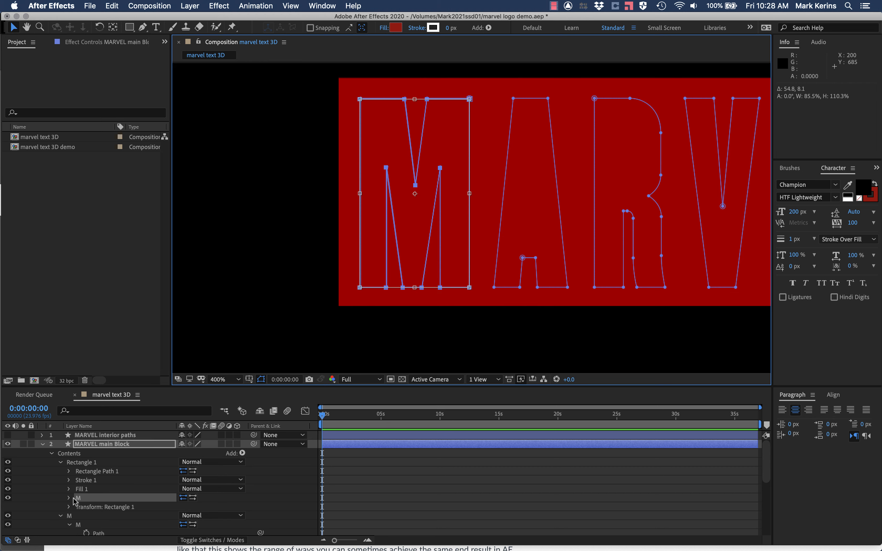
# Copy the A path from the A group and paste it into the Rectangle 1 group.
pyautogui.scroll(-1, 74, 501)
pyautogui.scroll(-2, 75, 503)
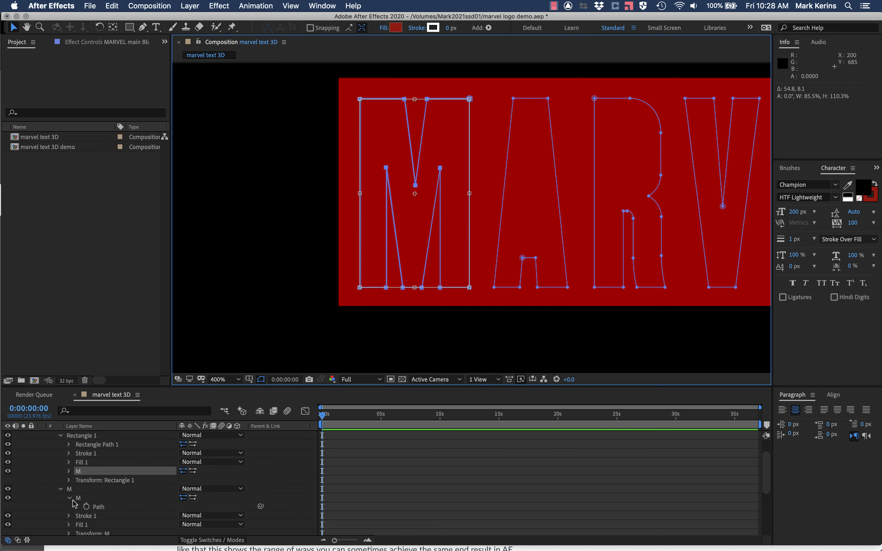
pyautogui.click(60, 489)
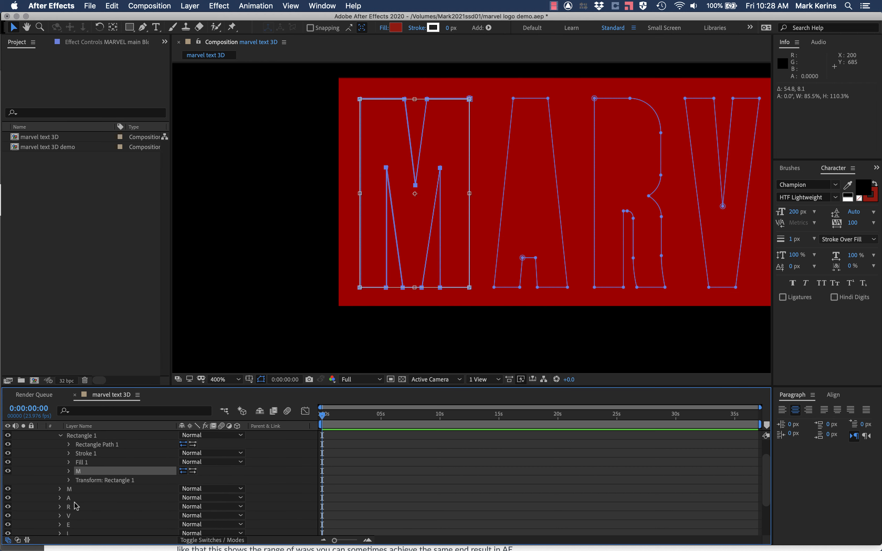
pyautogui.click(59, 498)
pyautogui.click(77, 495)
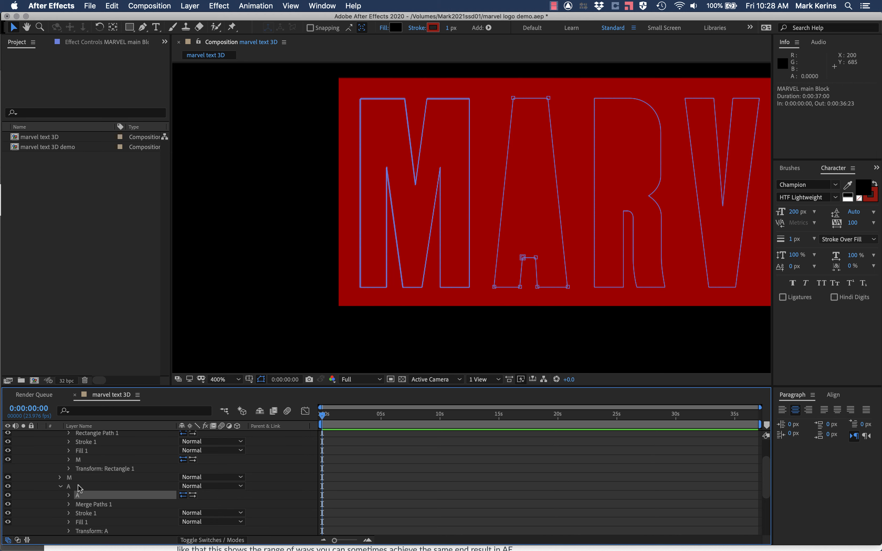
pyautogui.scroll(4, 79, 489)
pyautogui.moveTo(82, 468); pyautogui.dragTo(83, 470)
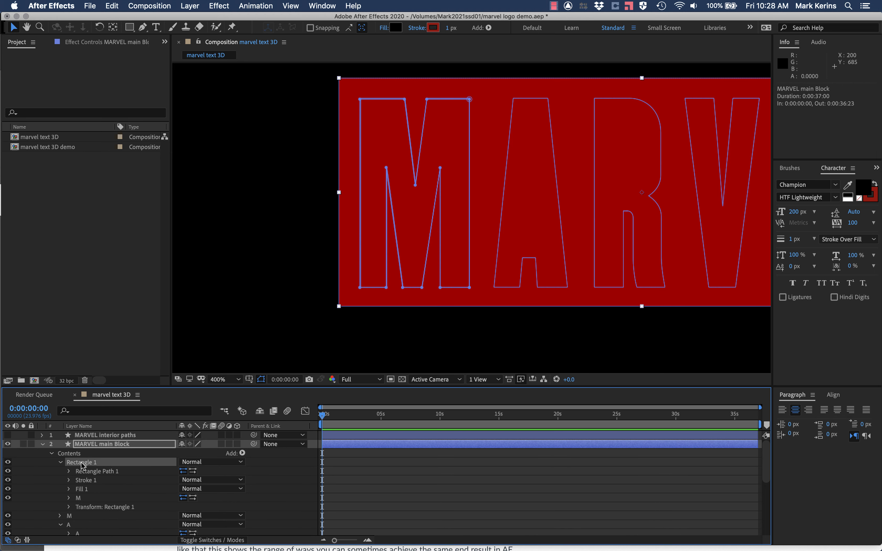
# Move and scale the pasted A path in Rectangle 1 so that it matches the original A outline.
pyautogui.click(80, 498)
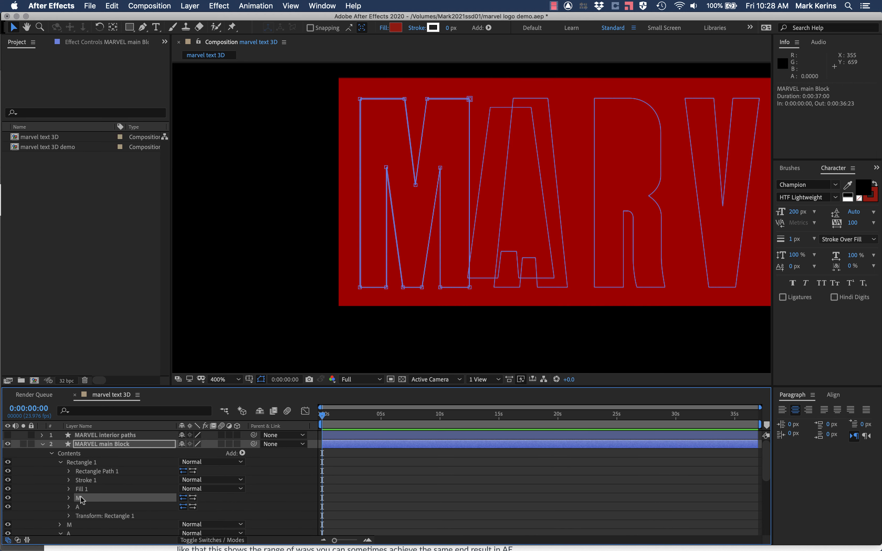
pyautogui.click(78, 508)
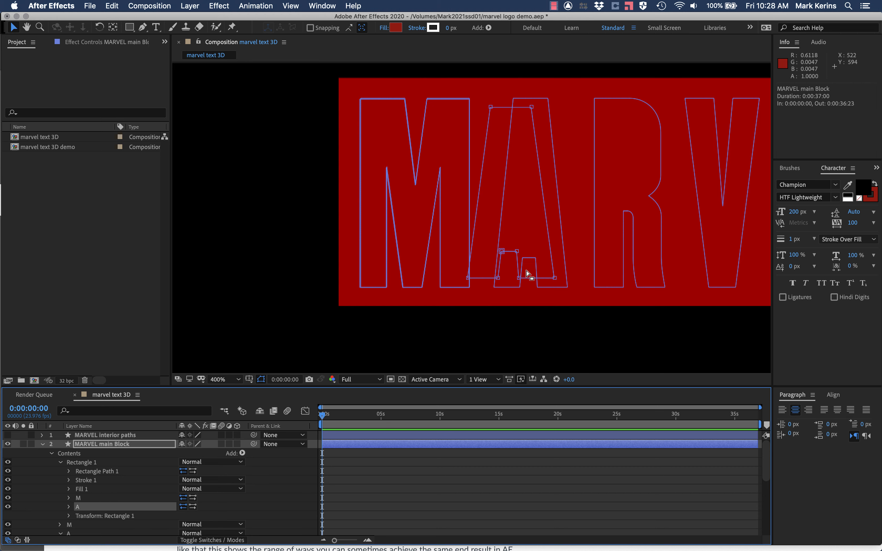
pyautogui.click(470, 282)
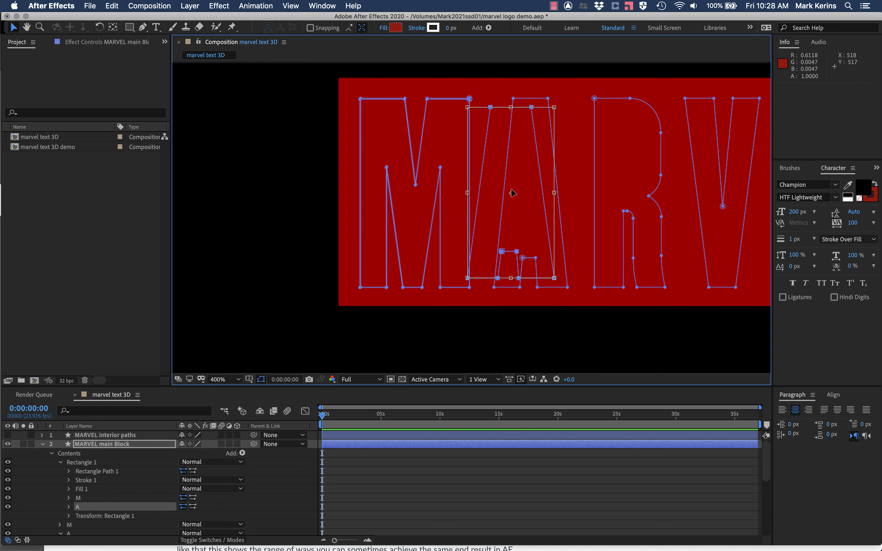
pyautogui.moveTo(513, 193); pyautogui.dragTo(543, 211)
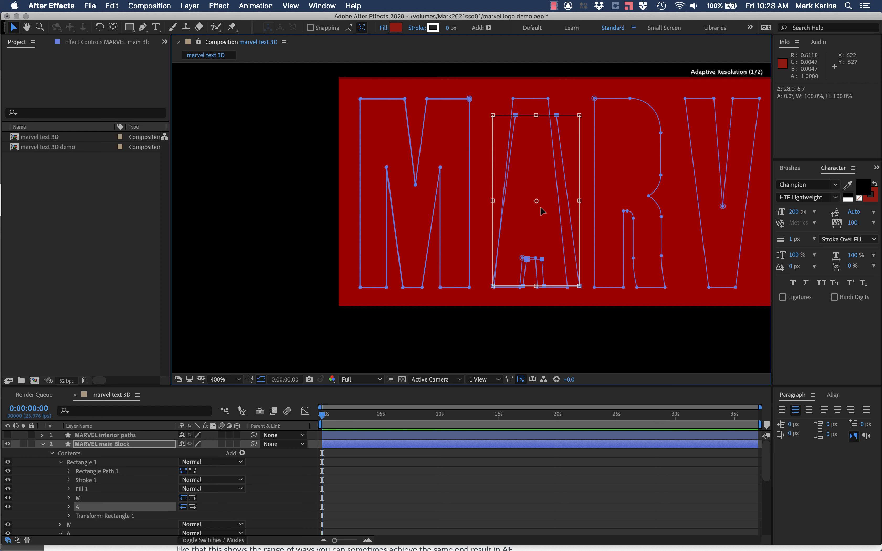
pyautogui.moveTo(580, 115); pyautogui.dragTo(568, 101)
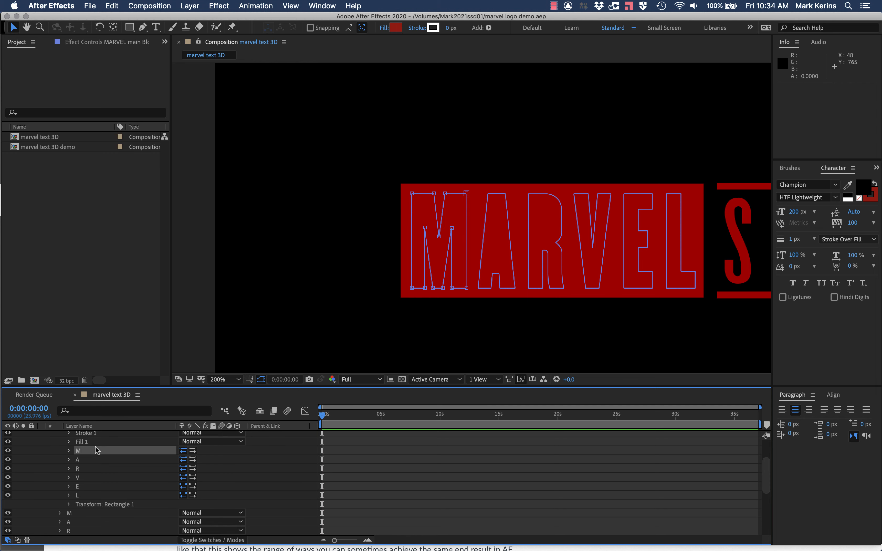
# Add a Merge Paths operator to the Rectangle 1 group containing the rectangle and all six letter paths.
pyautogui.scroll(3, 92, 463)
pyautogui.click(86, 460)
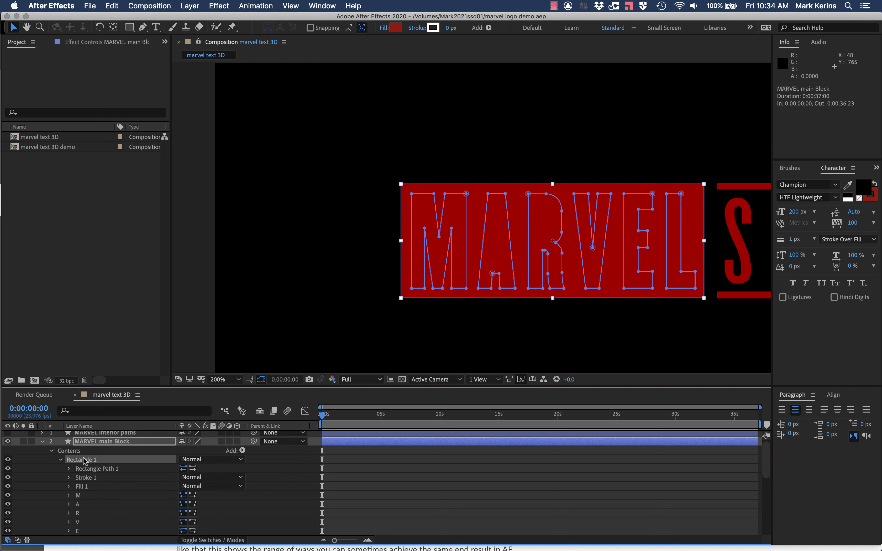
pyautogui.scroll(-5, 107, 491)
pyautogui.scroll(3, 108, 491)
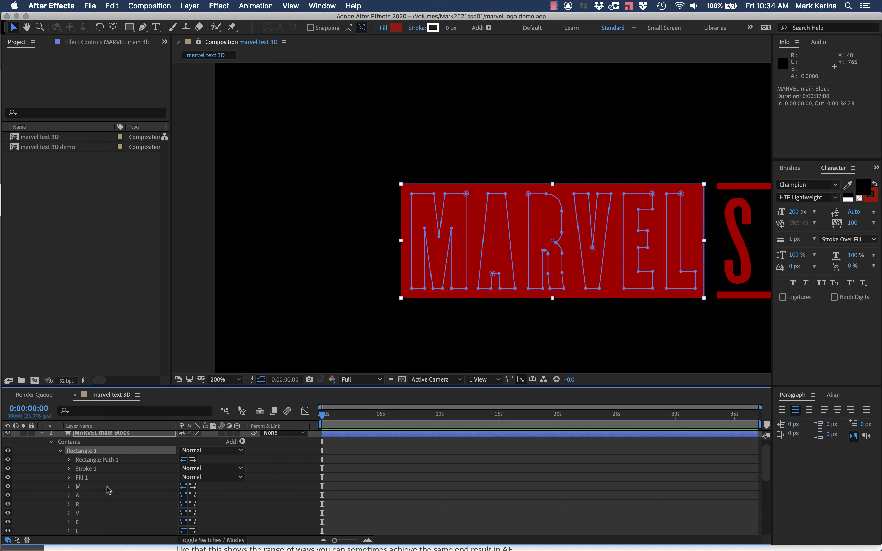
pyautogui.click(243, 442)
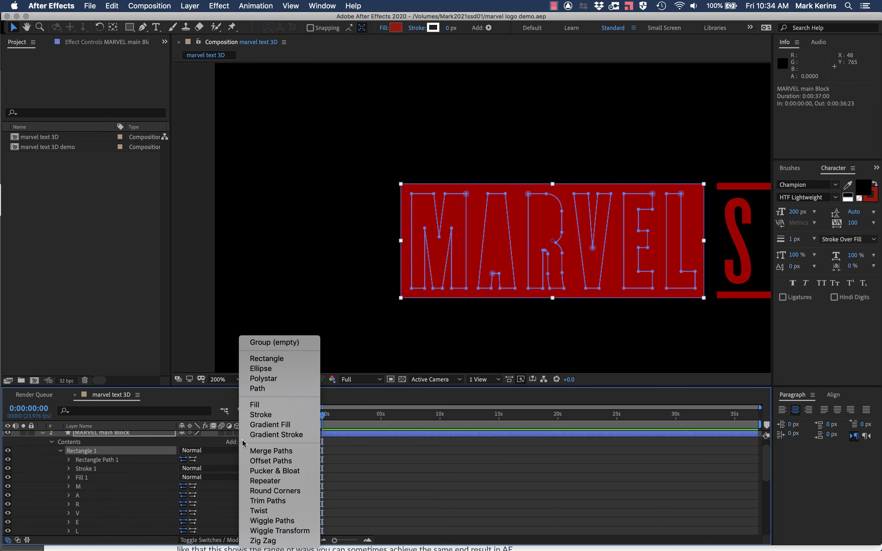
pyautogui.click(254, 451)
# Set the mode of Merge Paths 1 in the Rectangle 1 group to Subtract.
pyautogui.scroll(-1, 100, 511)
pyautogui.scroll(-1, 102, 513)
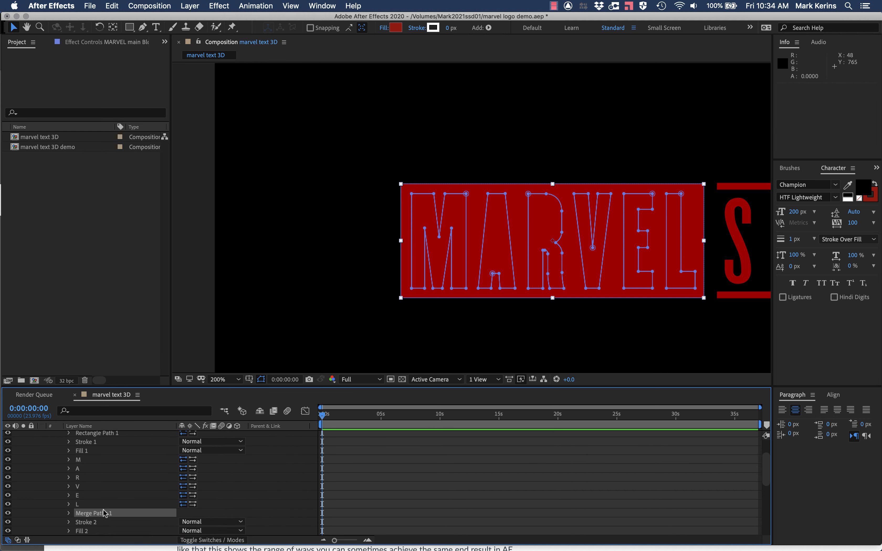
pyautogui.click(69, 513)
pyautogui.click(198, 523)
pyautogui.click(198, 522)
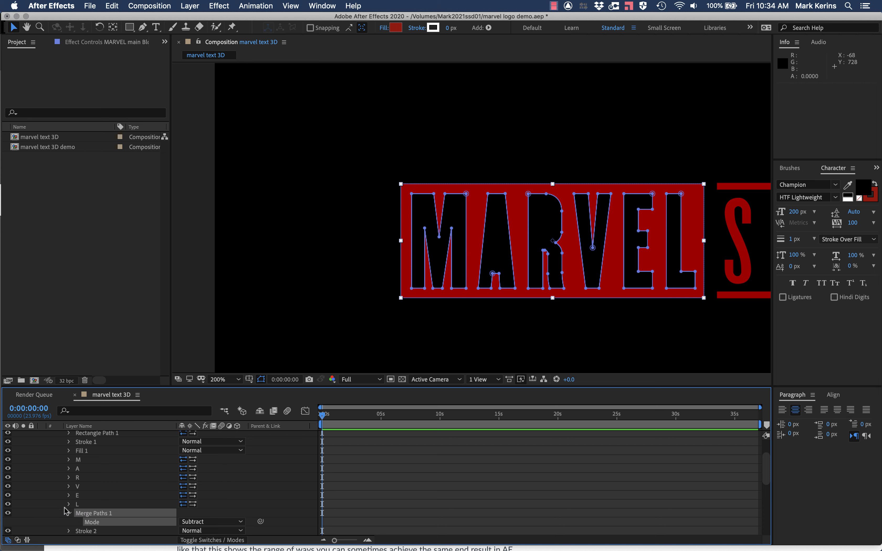
# Delete the original M, A, R, V, E and L groups from the MARVEL main Block contents and collapse the Rectangle 1 group.
pyautogui.scroll(-5, 70, 461)
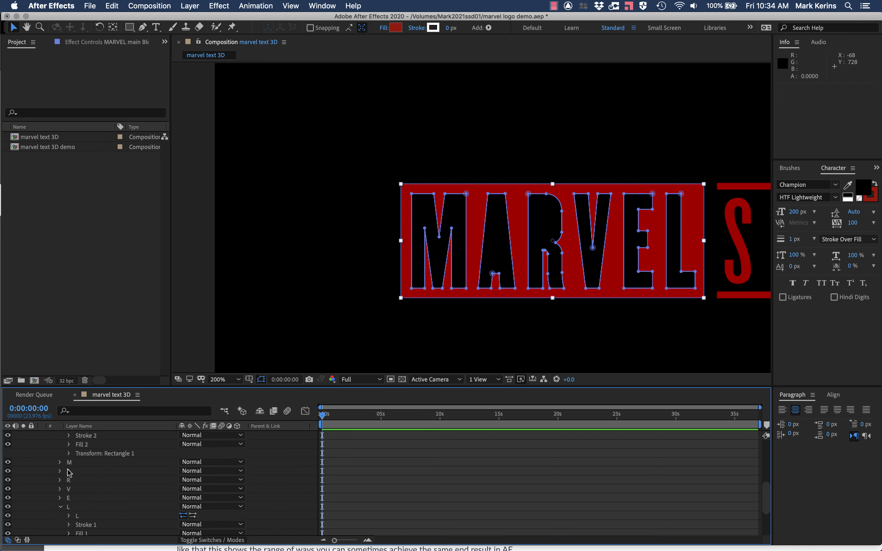
pyautogui.click(67, 462)
pyautogui.keyDown('shift'); pyautogui.click(69, 506); pyautogui.keyUp('shift')
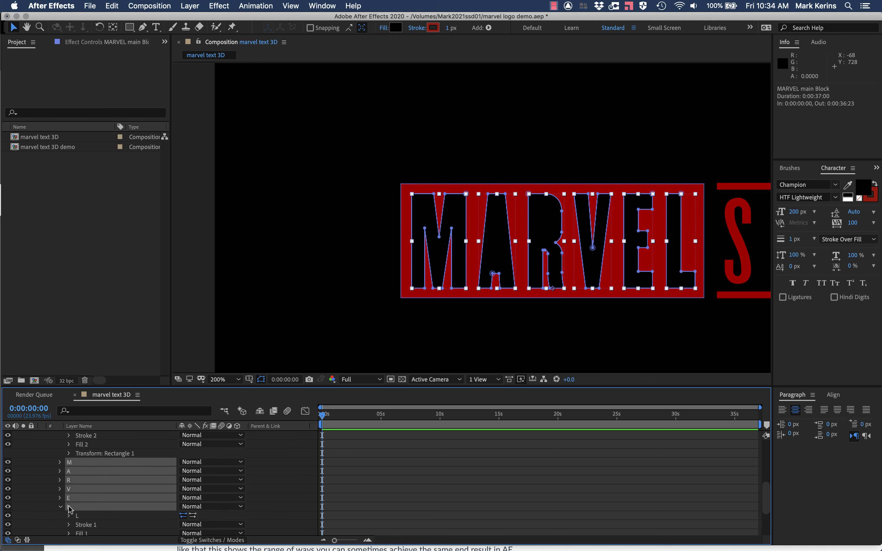
pyautogui.press('Delete')
pyautogui.scroll(3, 88, 491)
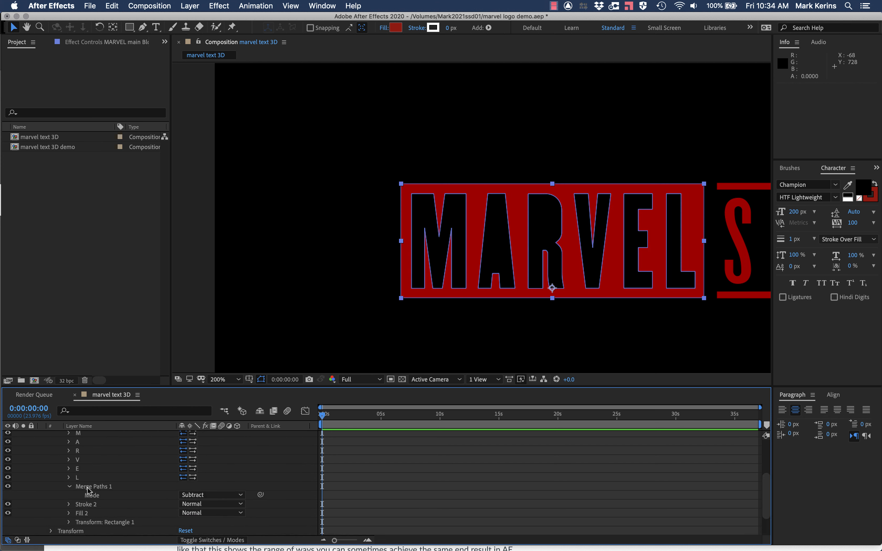
pyautogui.scroll(3, 84, 501)
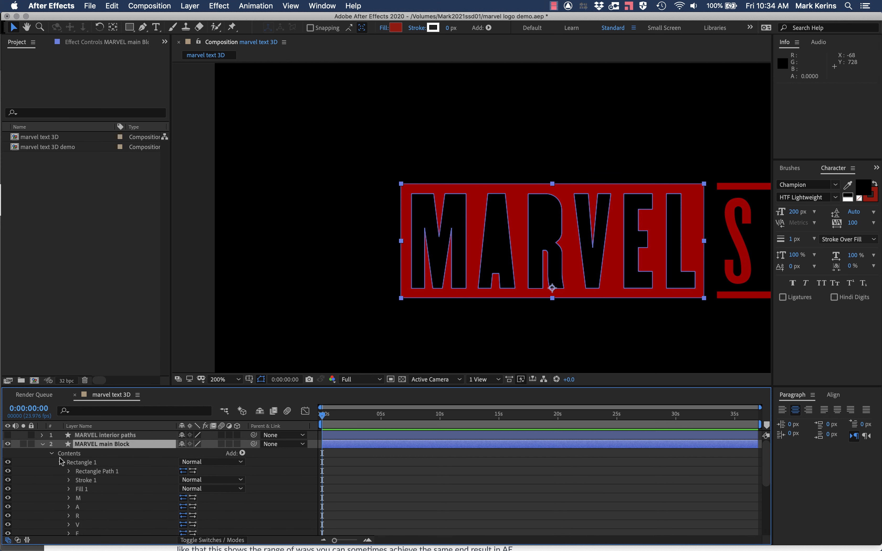
pyautogui.click(61, 463)
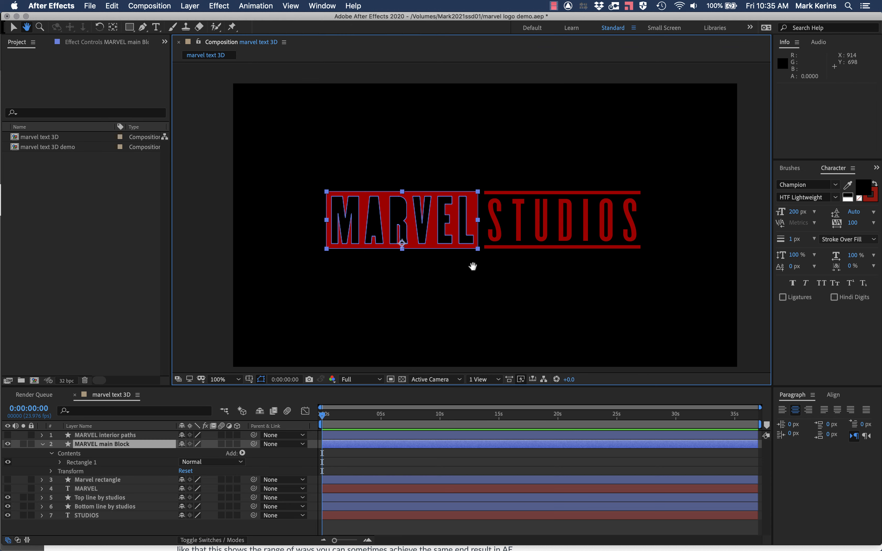
# Deselect the MARVEL main Block layer and select the STUDIOS text layer.
pyautogui.press('v')
pyautogui.click(415, 317)
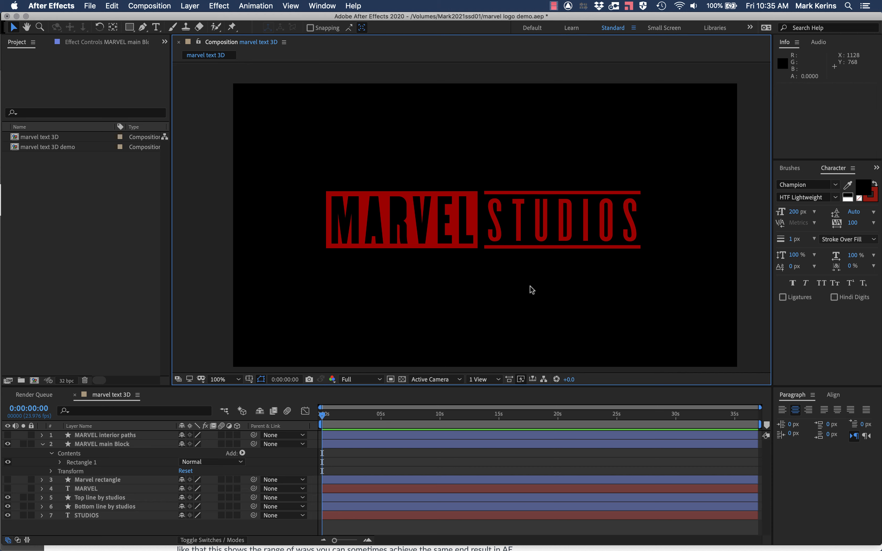
pyautogui.click(126, 515)
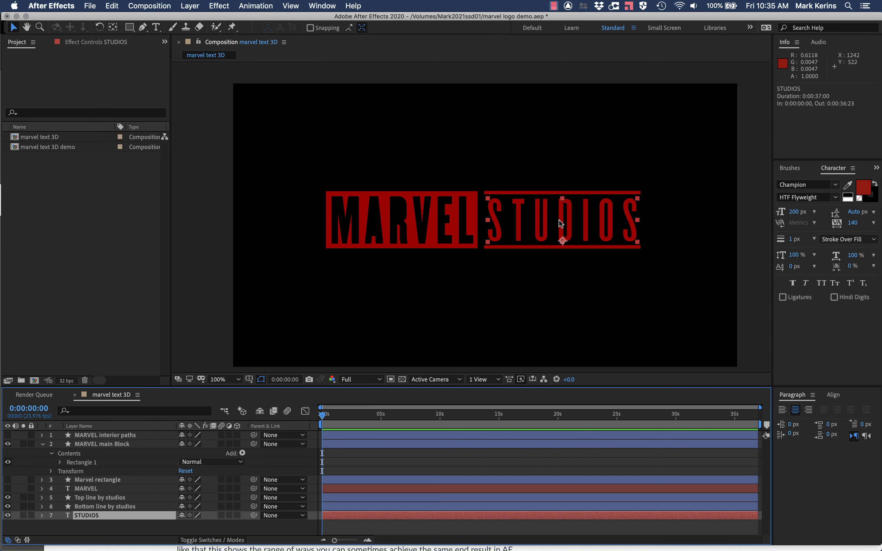
# Switch to the YouTube logo video in Chrome, examine the MARVEL and STUDIOS reveal from about 0:25, and return to After Effects.
pyautogui.press('super+Tab')
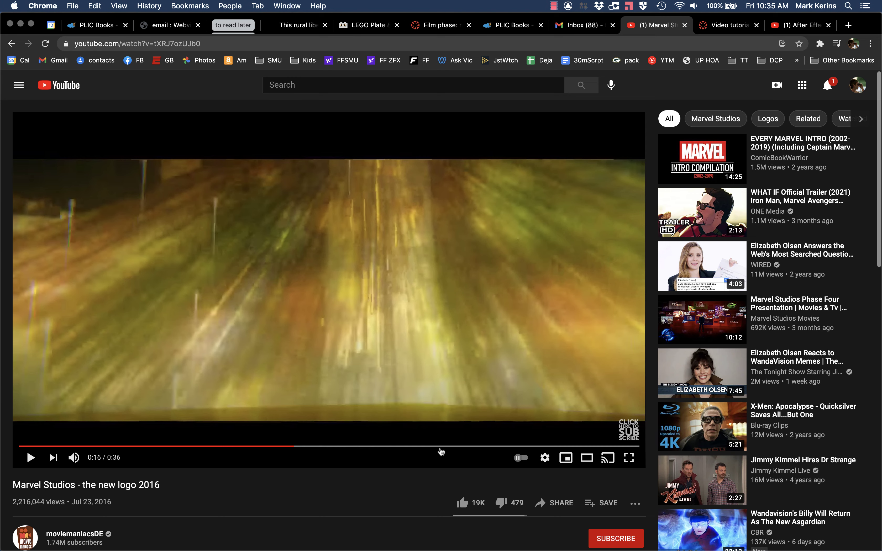
pyautogui.click(451, 447)
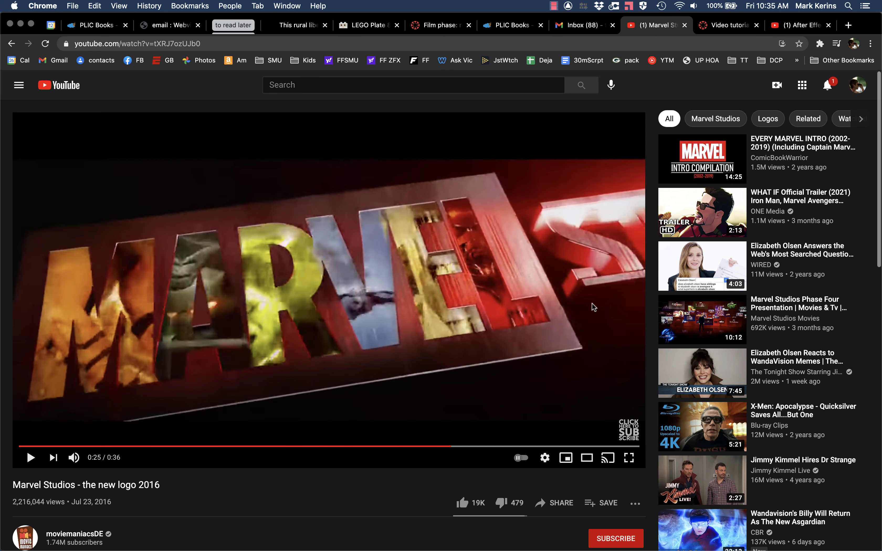
pyautogui.click(575, 319)
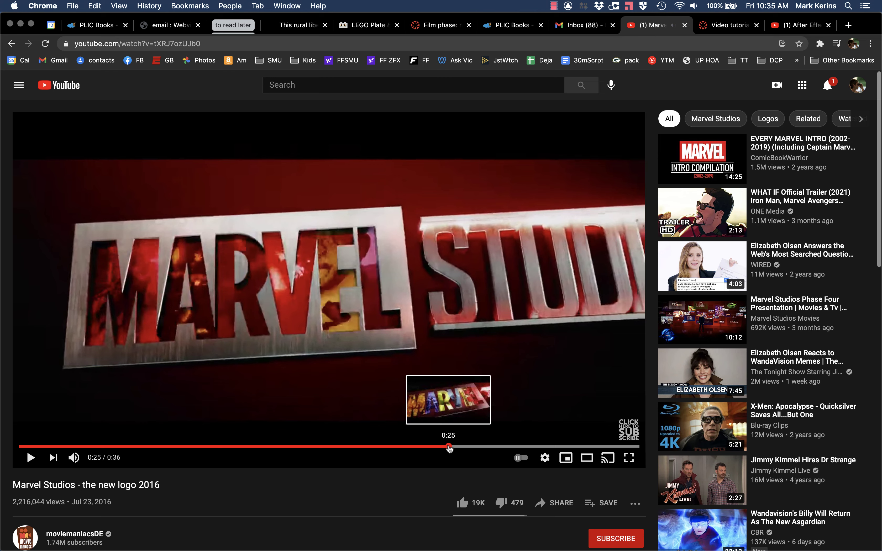
pyautogui.click(445, 447)
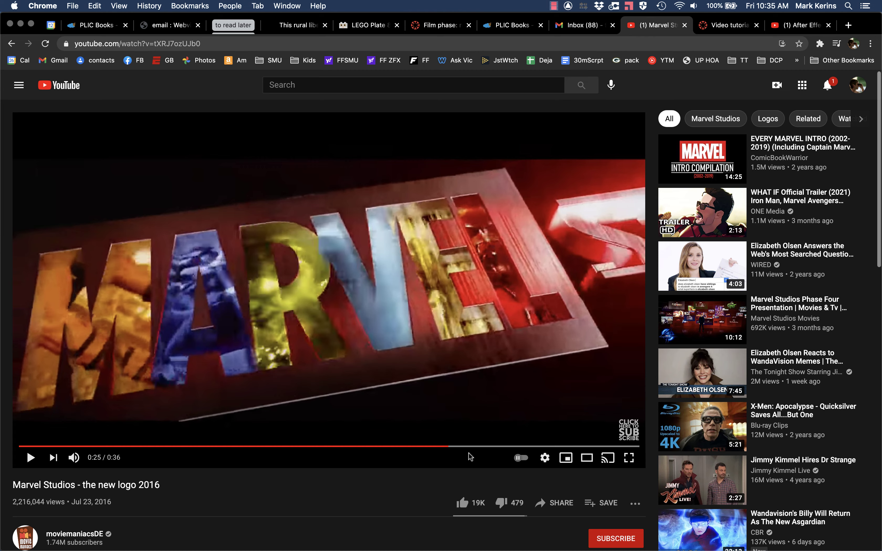
pyautogui.click(547, 272)
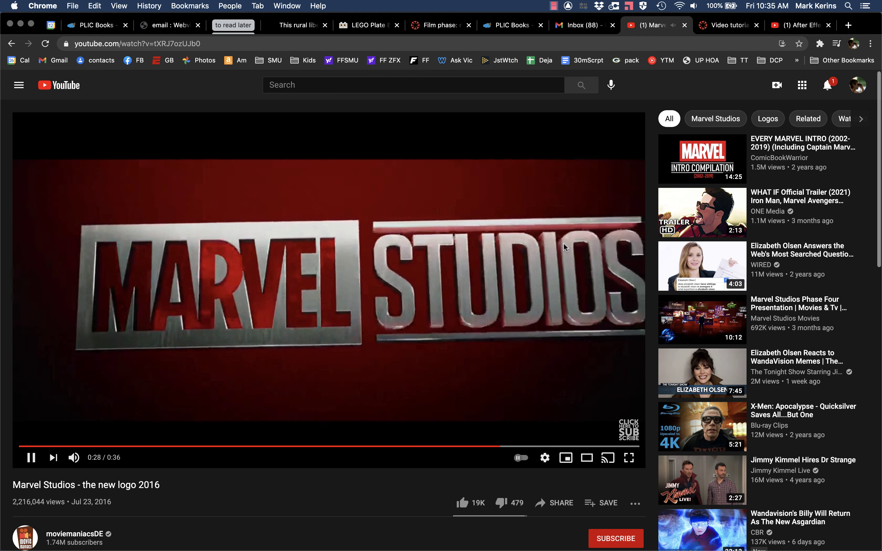
pyautogui.press('super+Tab')
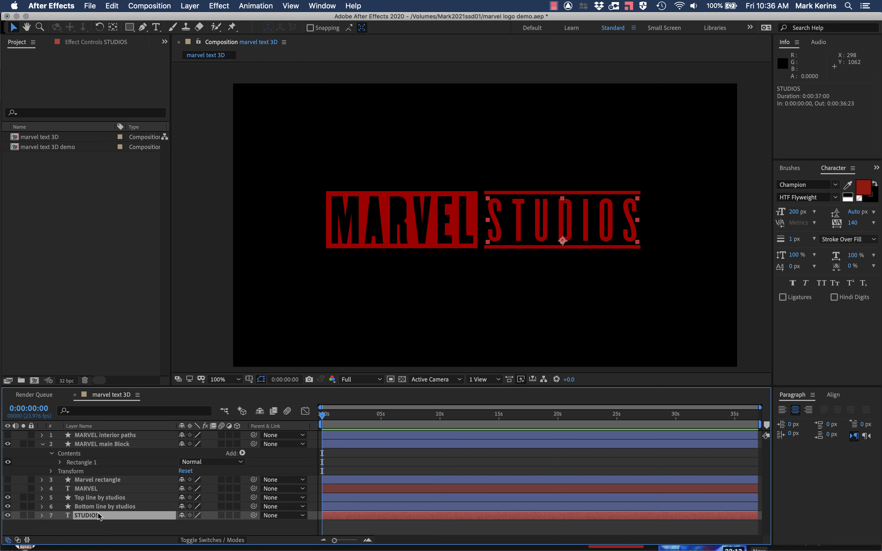
# Create shapes from the STUDIOS text layer.
pyautogui.click(182, 5)
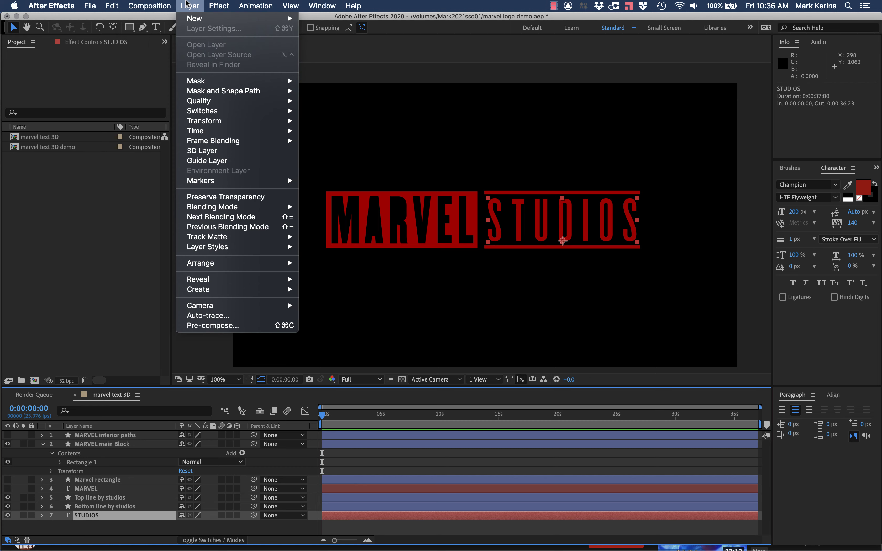
pyautogui.moveTo(233, 290)
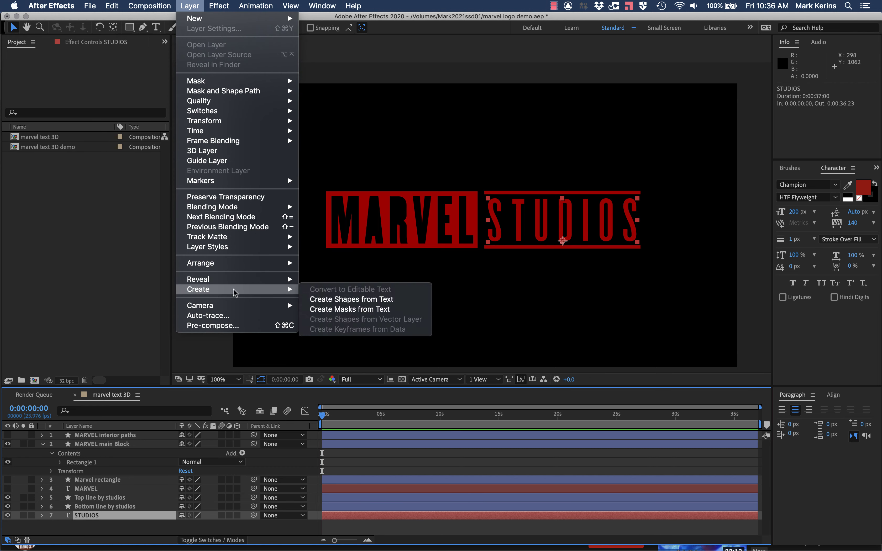
pyautogui.click(319, 300)
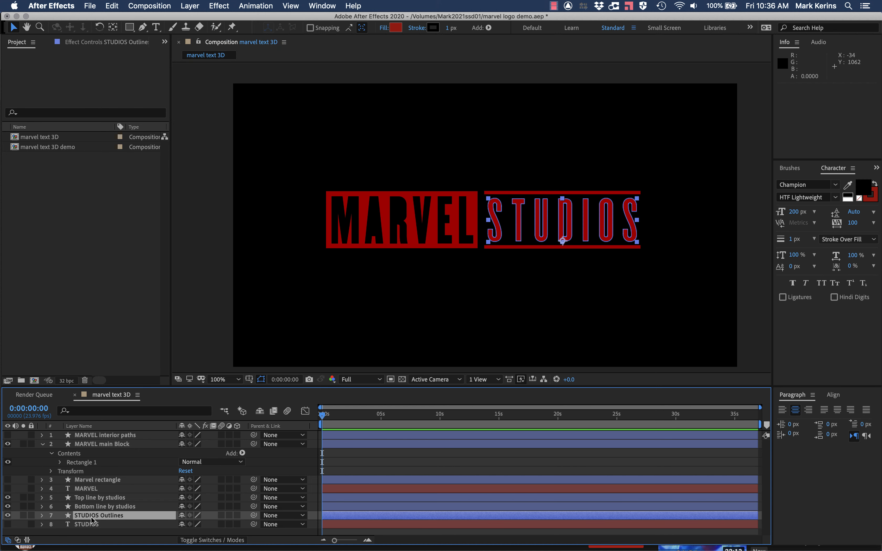
# Examine the contents of the STUDIOS Outlines layer, including the path of the first S, and collapse the layer again.
pyautogui.click(87, 516)
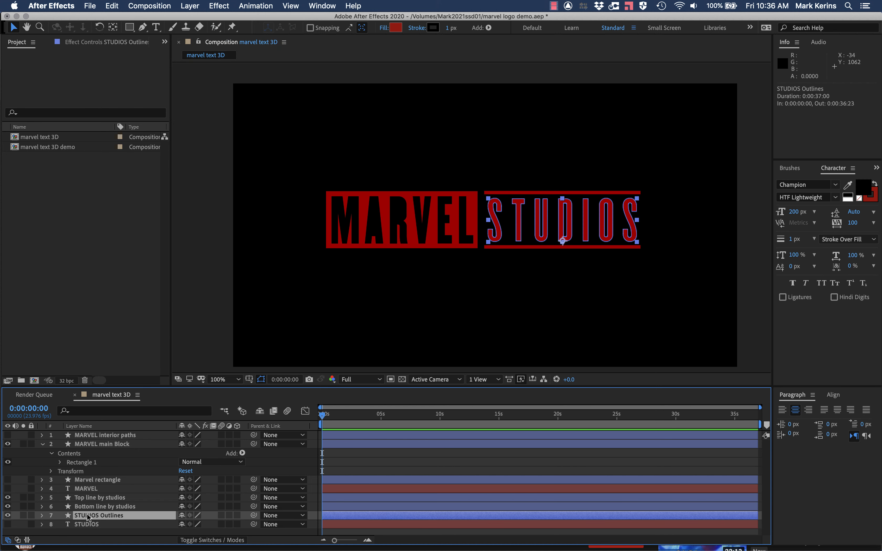
pyautogui.click(42, 516)
pyautogui.scroll(-1, 44, 515)
pyautogui.click(51, 514)
pyautogui.scroll(-5, 74, 501)
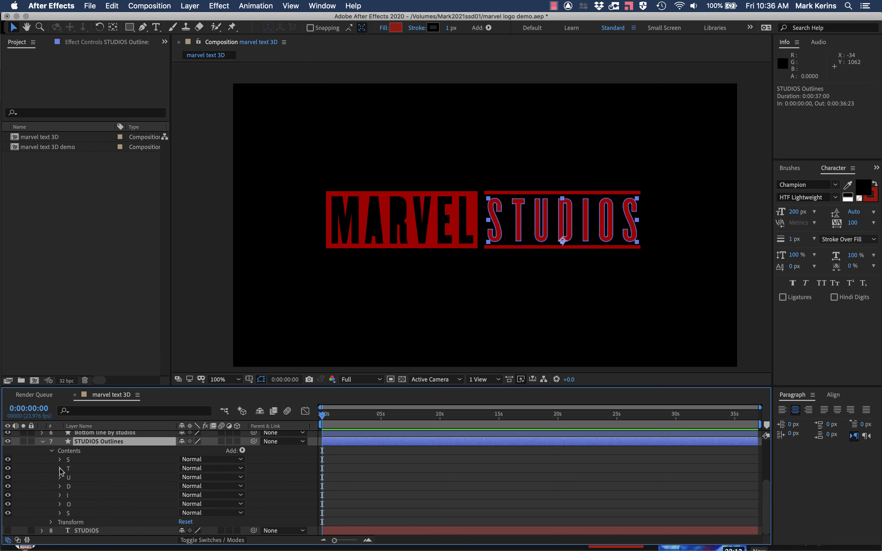
pyautogui.click(69, 460)
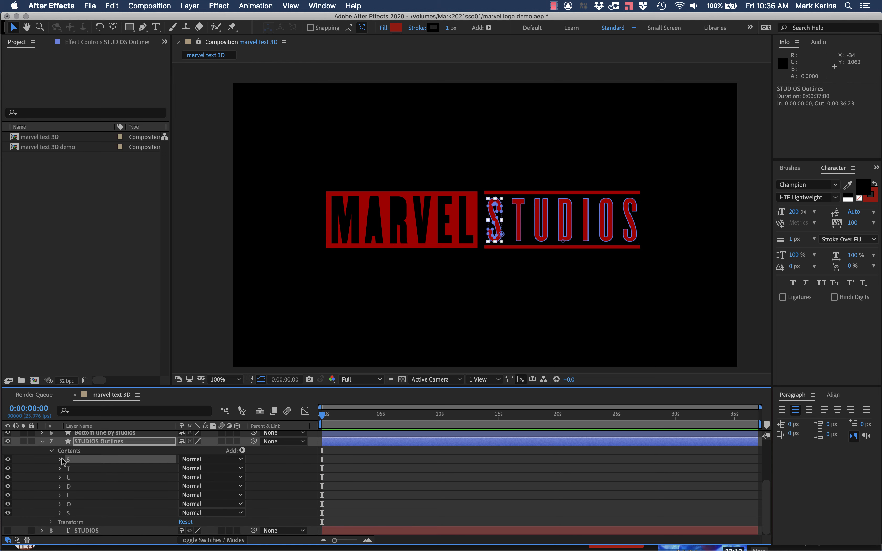
pyautogui.click(60, 460)
pyautogui.click(76, 468)
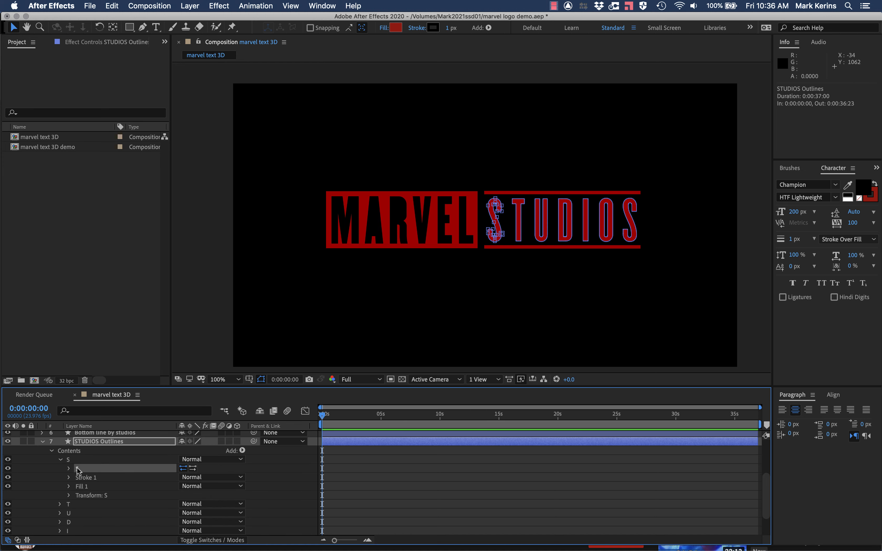
pyautogui.scroll(2, 488, 264)
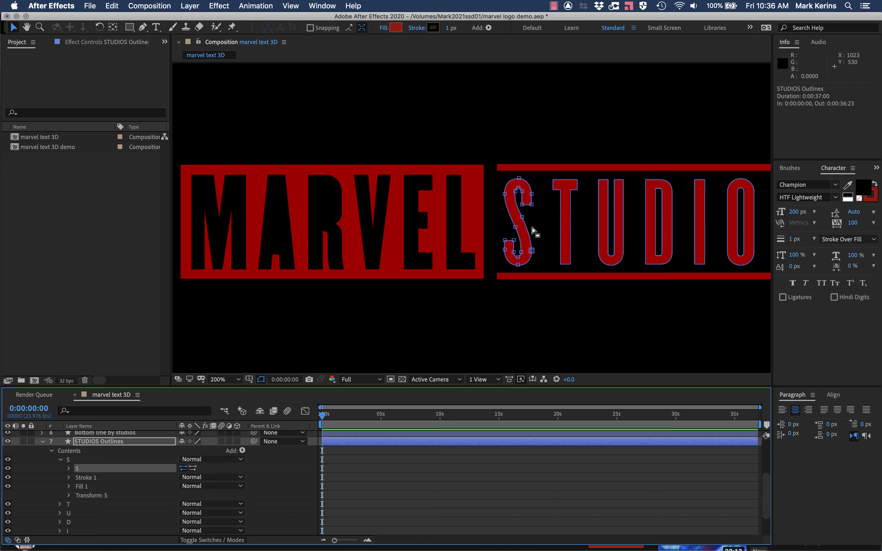
pyautogui.press(',')
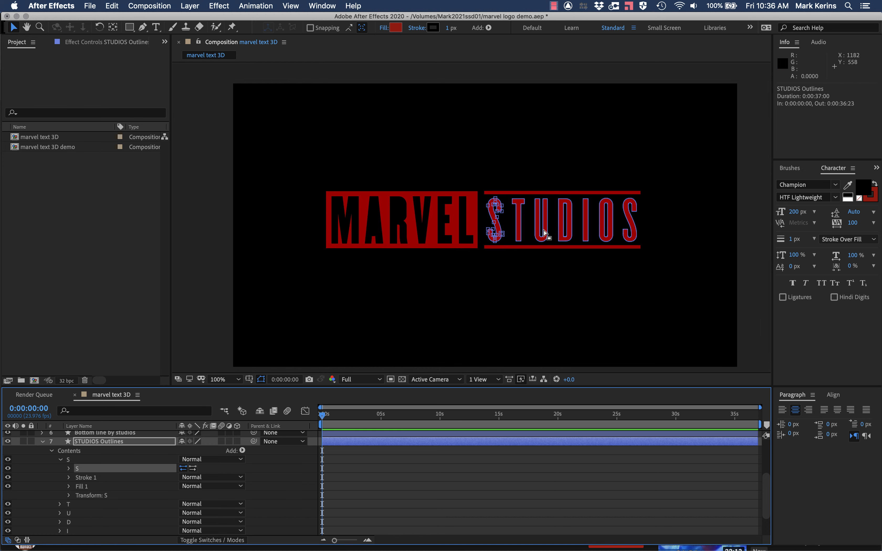
pyautogui.click(43, 442)
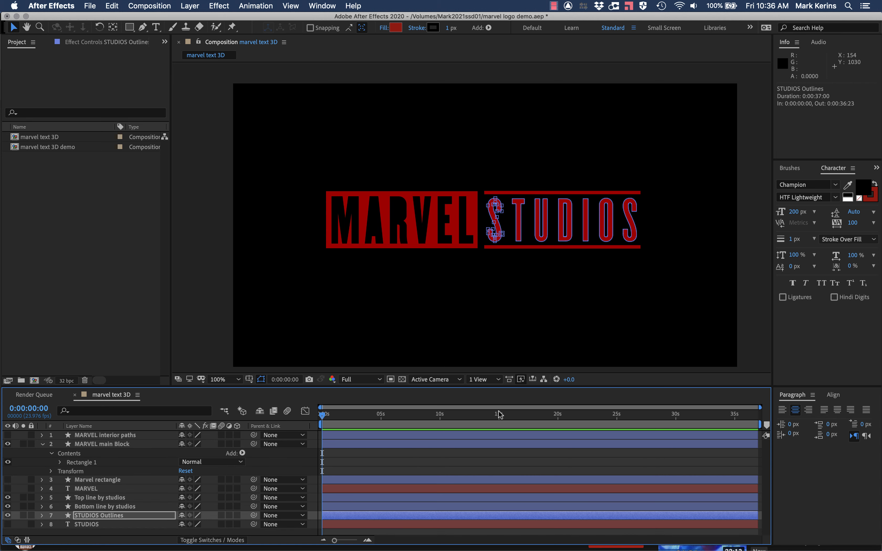
# Set the end of the work area to 0:00:20:02.
pyautogui.click(758, 426)
pyautogui.moveTo(759, 426); pyautogui.dragTo(558, 427)
pyautogui.press('n')
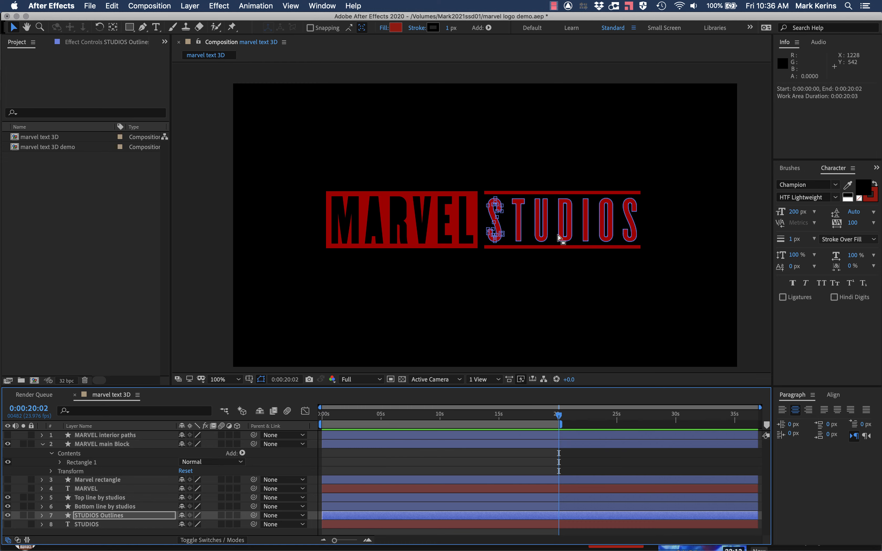
# Check the logo animation's timing in the Chrome video at 0:17, 0:24 and 0:28, and return to After Effects.
pyautogui.press('super+Tab')
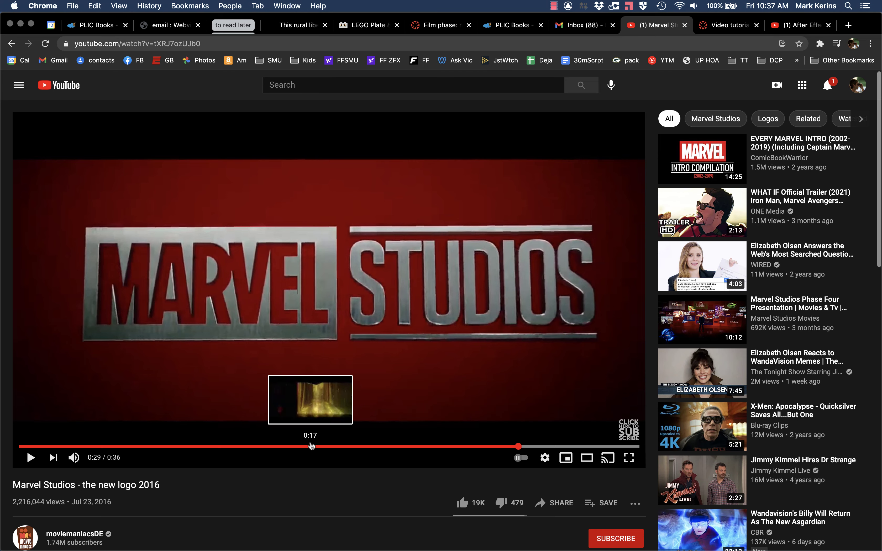
pyautogui.click(311, 446)
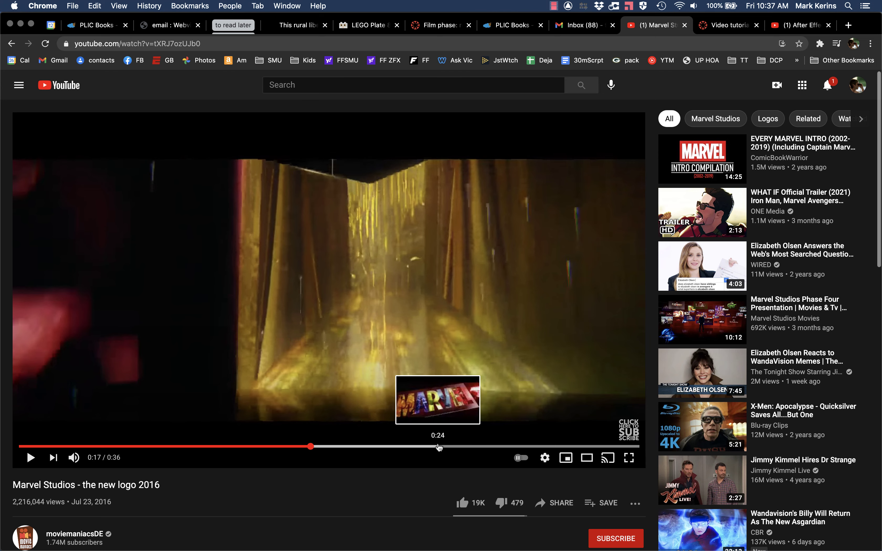
pyautogui.click(439, 447)
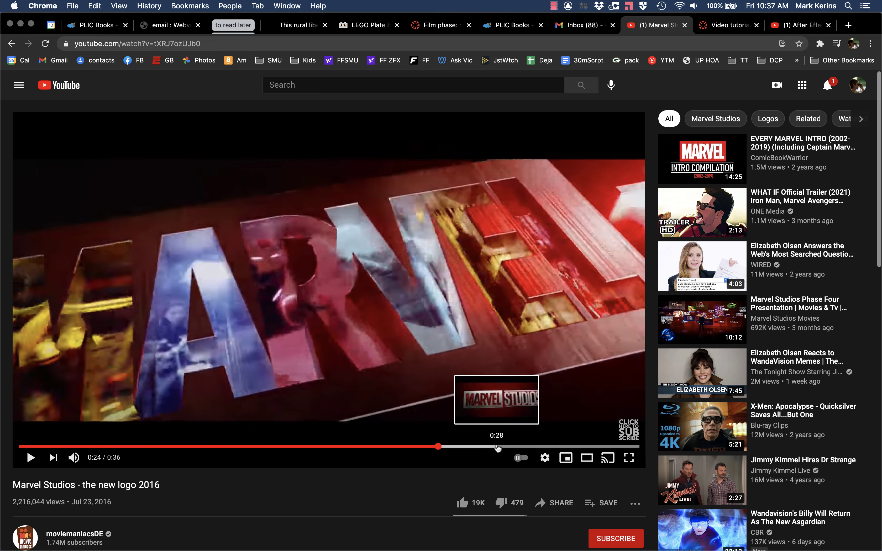
pyautogui.click(497, 447)
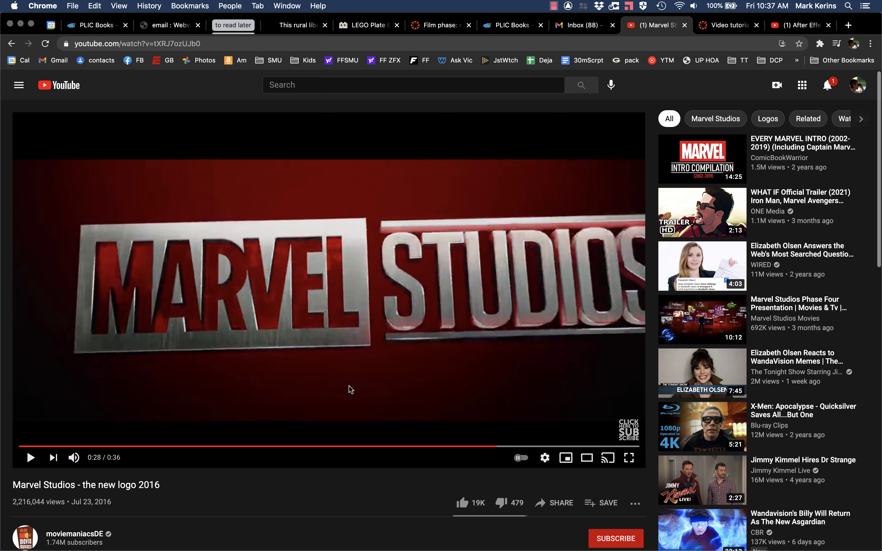
pyautogui.press('super+Tab')
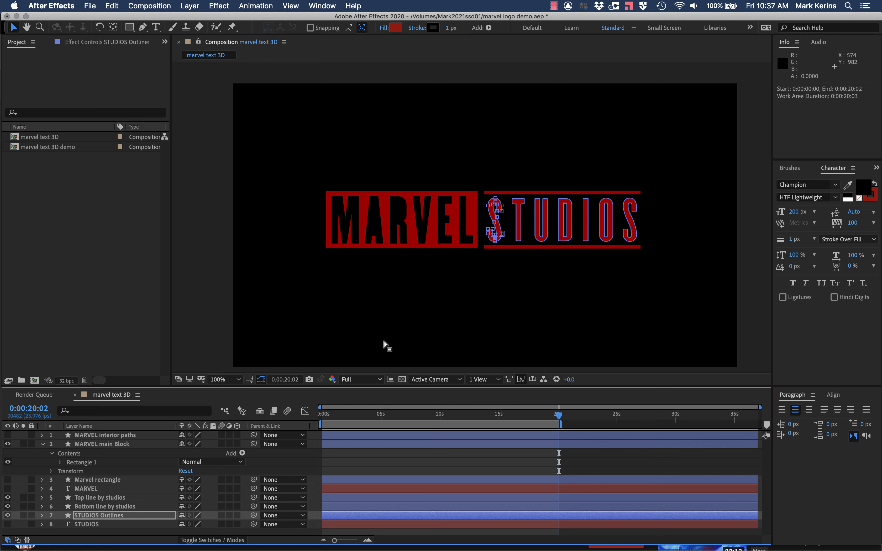
# Set Position keyframes for the Top line by studios and Bottom line by studios layers at 0:00:15:00.
pyautogui.moveTo(558, 416); pyautogui.dragTo(499, 416)
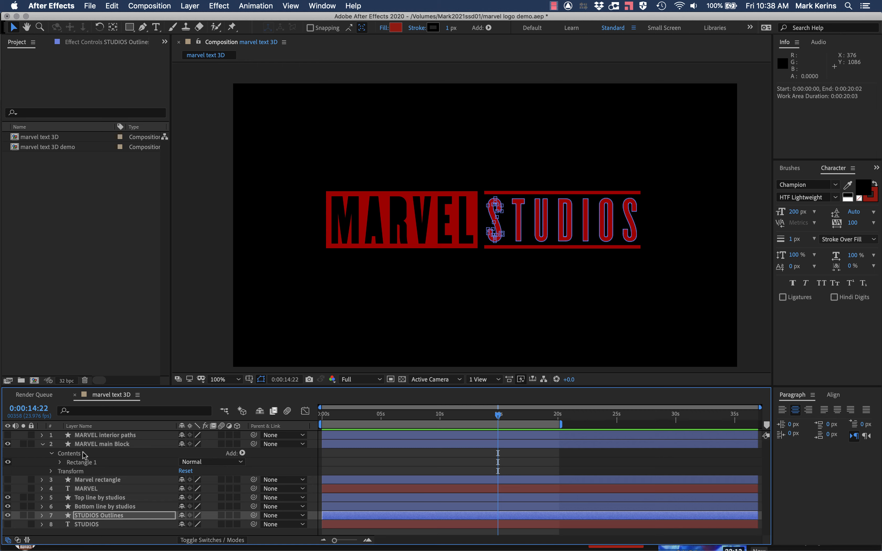
pyautogui.click(527, 250)
pyautogui.click(96, 497)
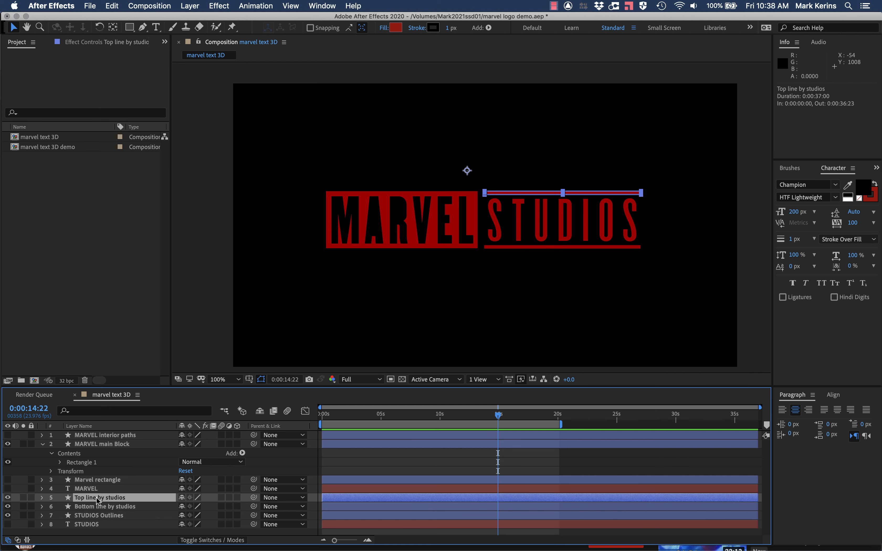
pyautogui.click(96, 507)
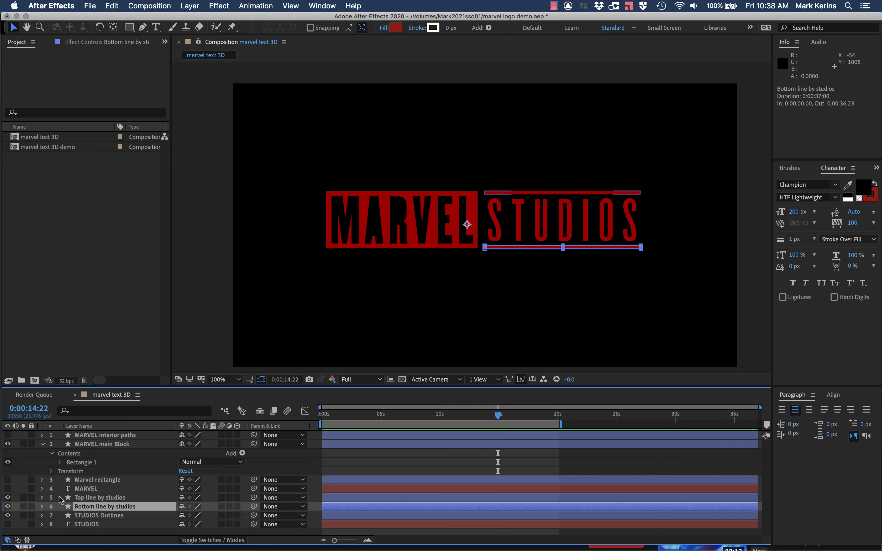
pyautogui.keyDown('shift'); pyautogui.click(86, 498); pyautogui.keyUp('shift')
pyautogui.press('p')
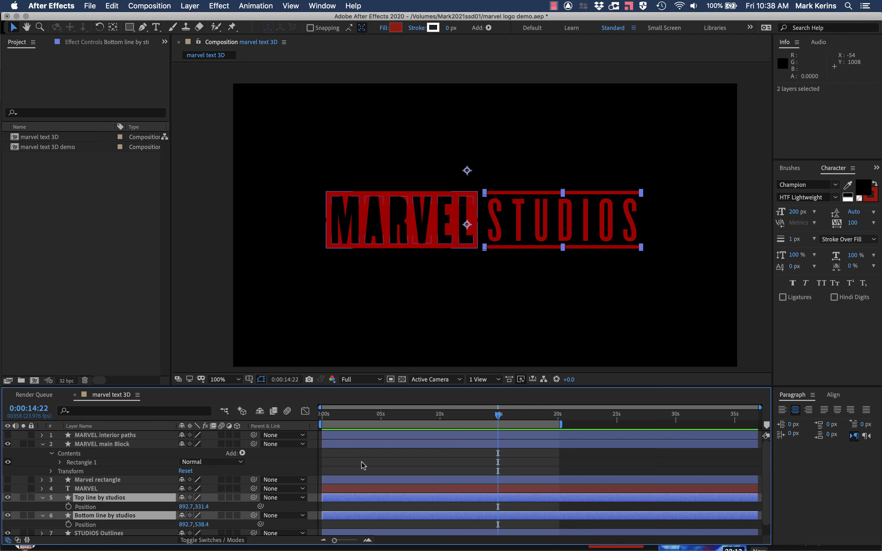
pyautogui.press('pagedown')
pyautogui.press('pagedown')
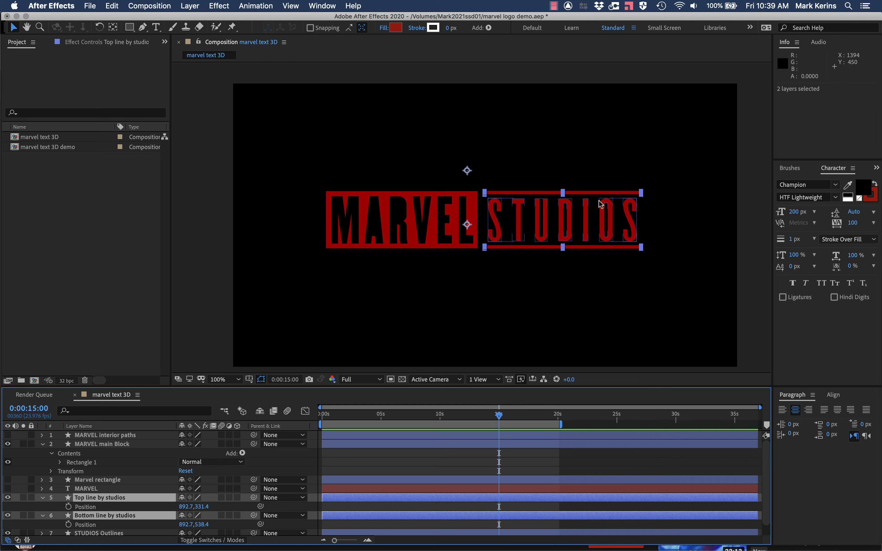
pyautogui.hotkey('alt', 'shift', 'p')
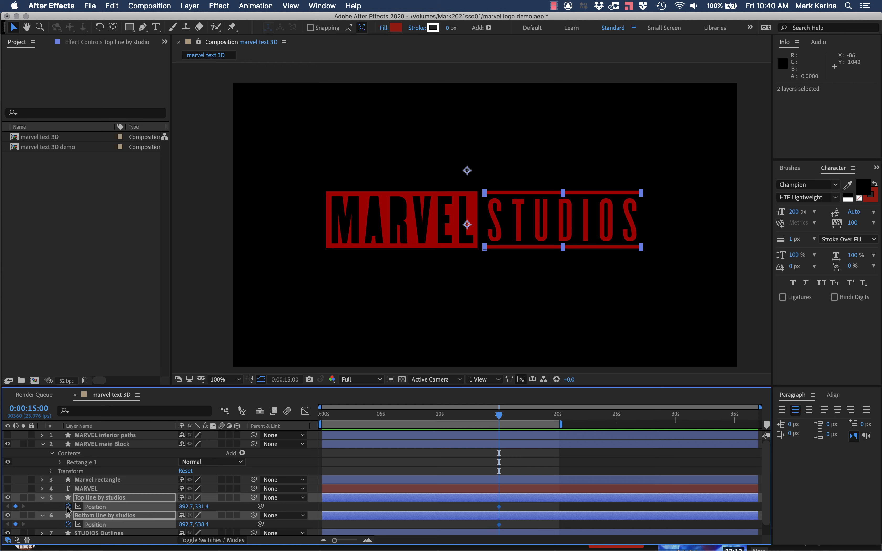
# Add Position keyframes with unchanged values to both studios line layers at 0:00:07:18.
pyautogui.moveTo(499, 416); pyautogui.dragTo(413, 416)
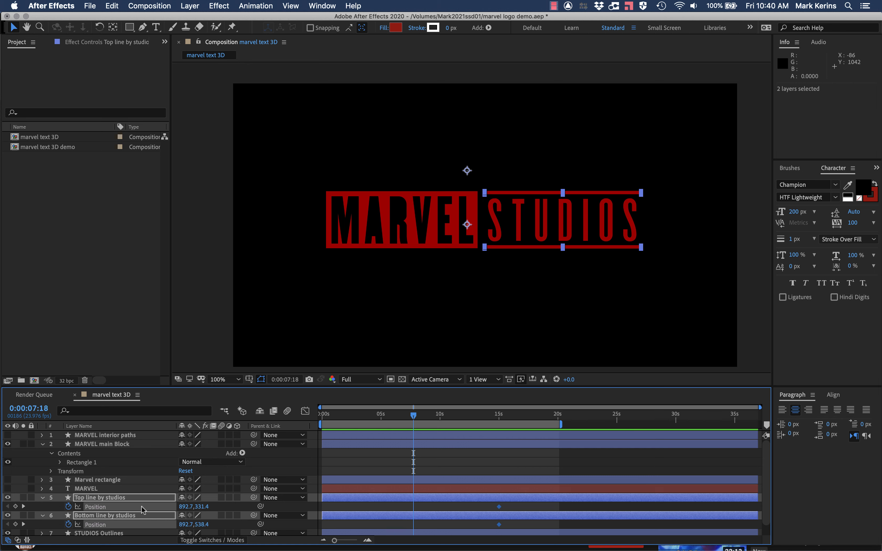
pyautogui.click(15, 507)
pyautogui.click(15, 524)
pyautogui.click(23, 506)
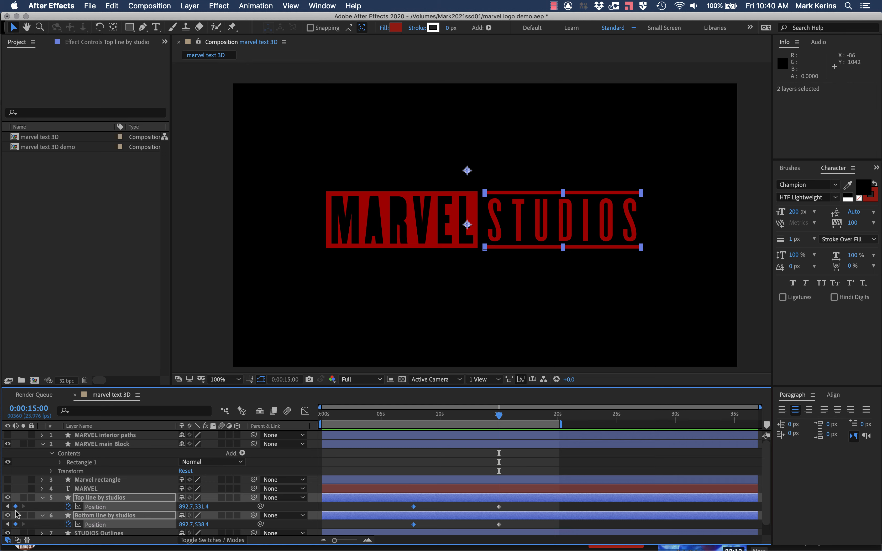
# At the 0:00:07:18 keyframe, move the Bottom line by studios layer straight up across the STUDIOS letters to Position 892.7, 452.4.
pyautogui.click(7, 507)
pyautogui.click(92, 516)
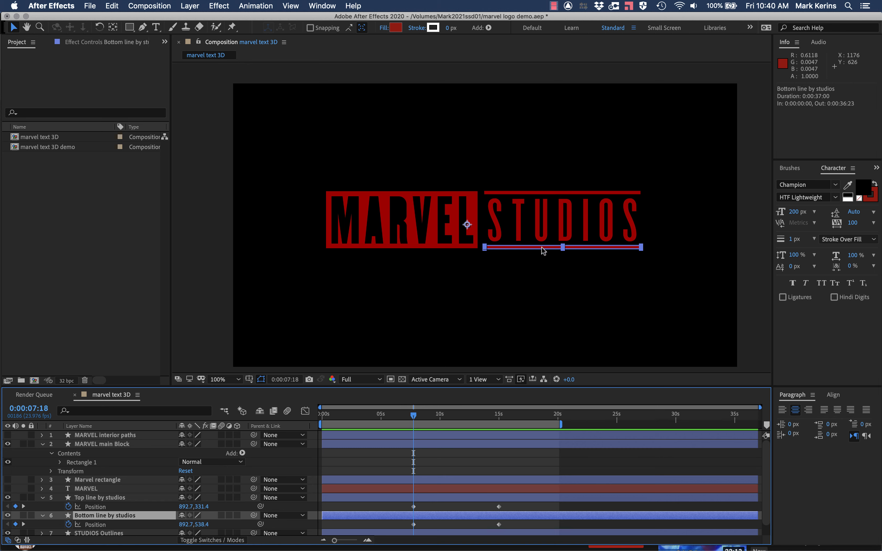
pyautogui.moveTo(544, 249); pyautogui.dragTo(544, 225)
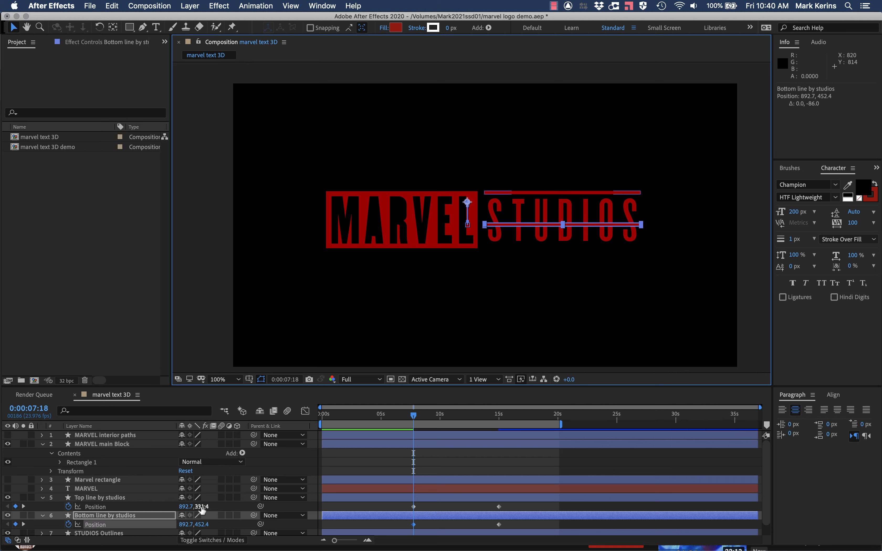
# At 0:00:07:18, move the Top line by studios layer straight down across STUDIOS to Position 892.7, 419.4, and preview the lines' opening motion.
pyautogui.click(96, 499)
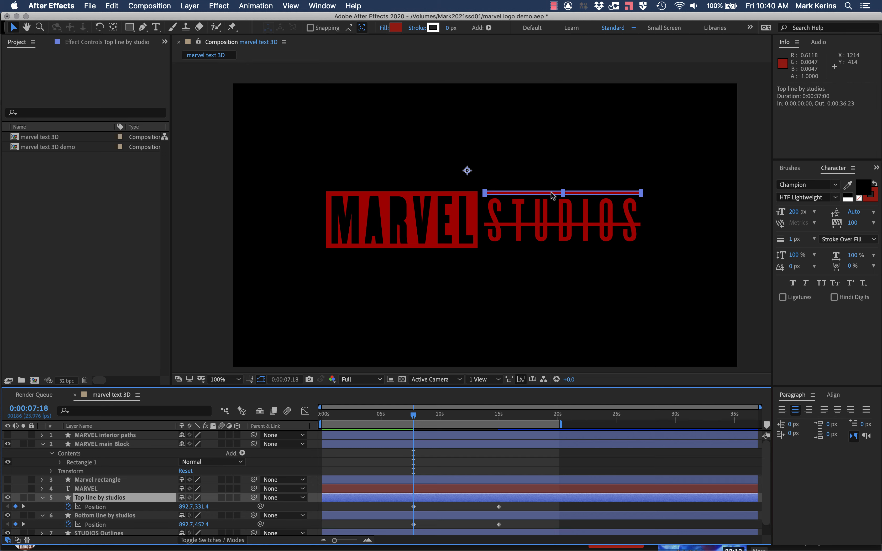
pyautogui.moveTo(553, 196); pyautogui.dragTo(553, 219)
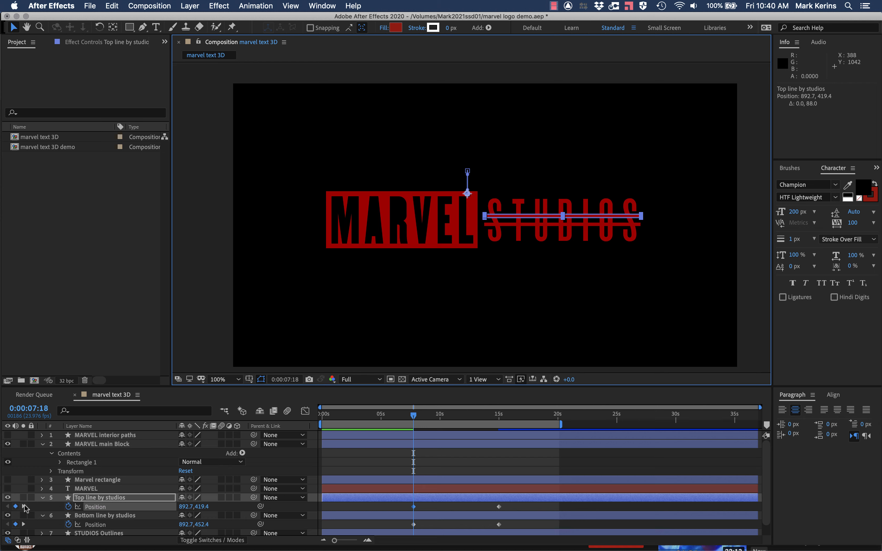
pyautogui.click(23, 506)
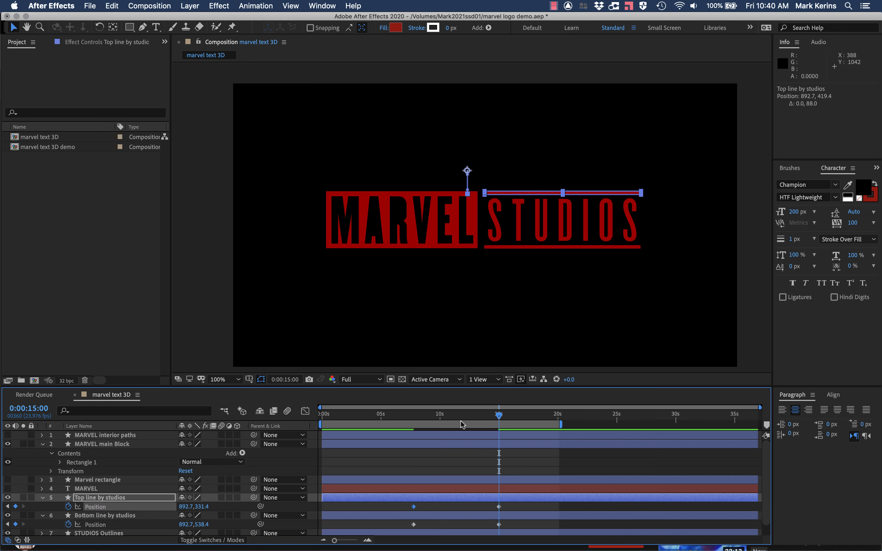
pyautogui.moveTo(425, 415); pyautogui.dragTo(501, 407)
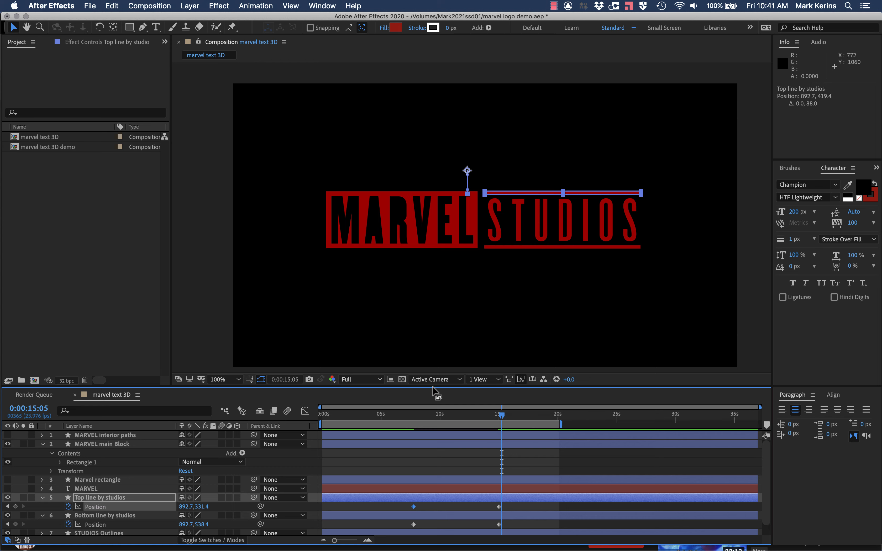
pyautogui.moveTo(500, 416)
pyautogui.mouseDown()
pyautogui.moveTo(427, 416)
pyautogui.moveTo(498, 407)
pyautogui.mouseUp()
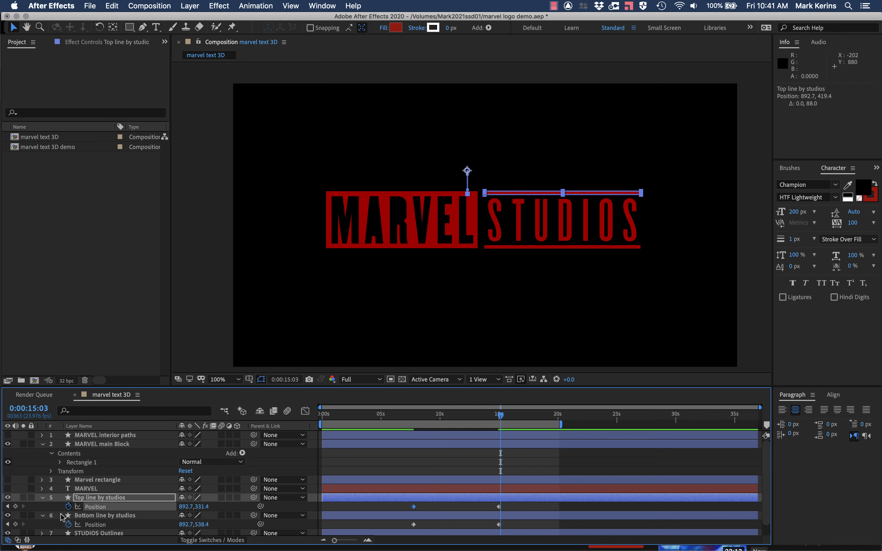
# Hide the STUDIOS Outlines layer and show the STUDIOS text layer in its place.
pyautogui.scroll(-1, 62, 517)
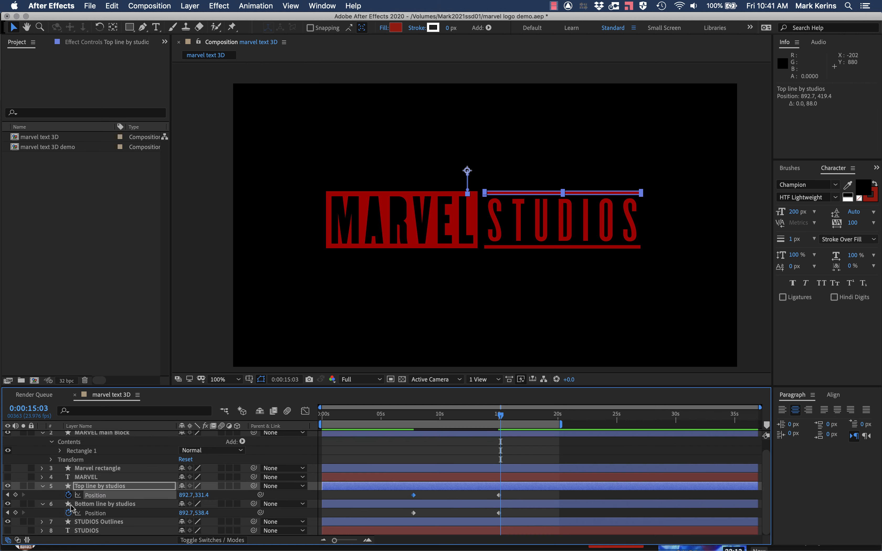
pyautogui.click(7, 529)
pyautogui.click(7, 521)
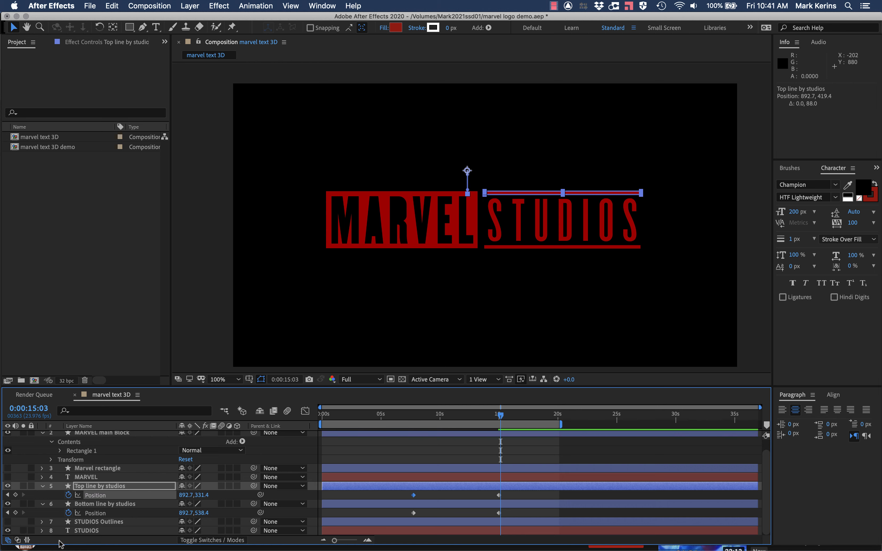
pyautogui.click(7, 530)
pyautogui.click(8, 529)
# Draw a four-point Pen mask over part of the STUDIOS text layer and test it with the layer's 3D switch on and off.
pyautogui.click(125, 533)
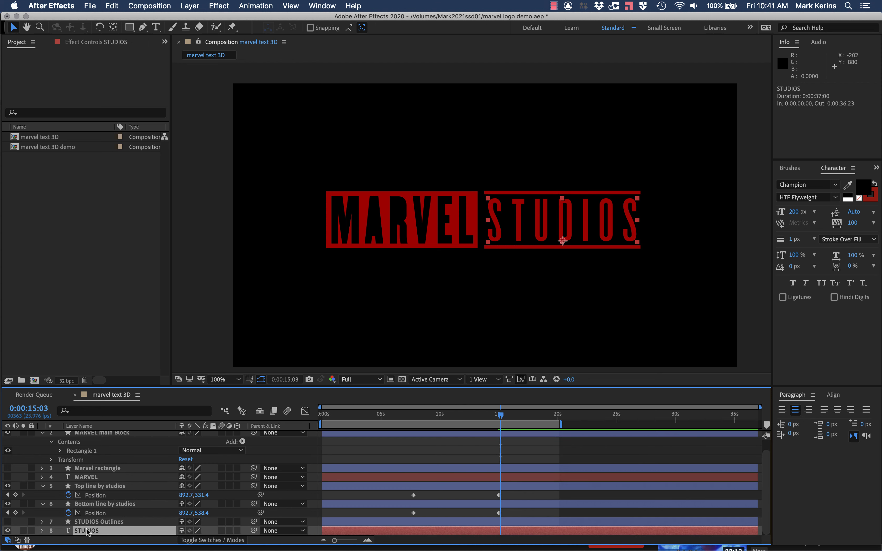
pyautogui.press('g')
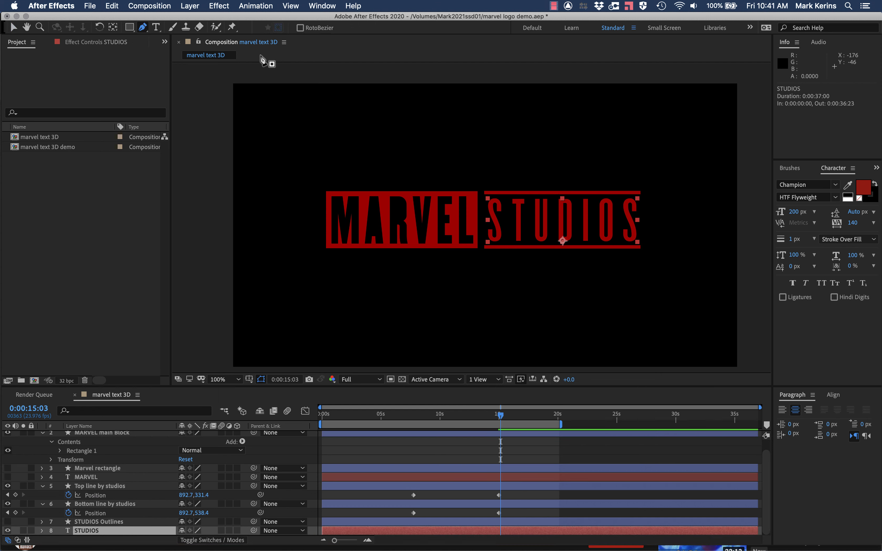
pyautogui.click(503, 175)
pyautogui.click(564, 228)
pyautogui.click(645, 217)
pyautogui.click(635, 169)
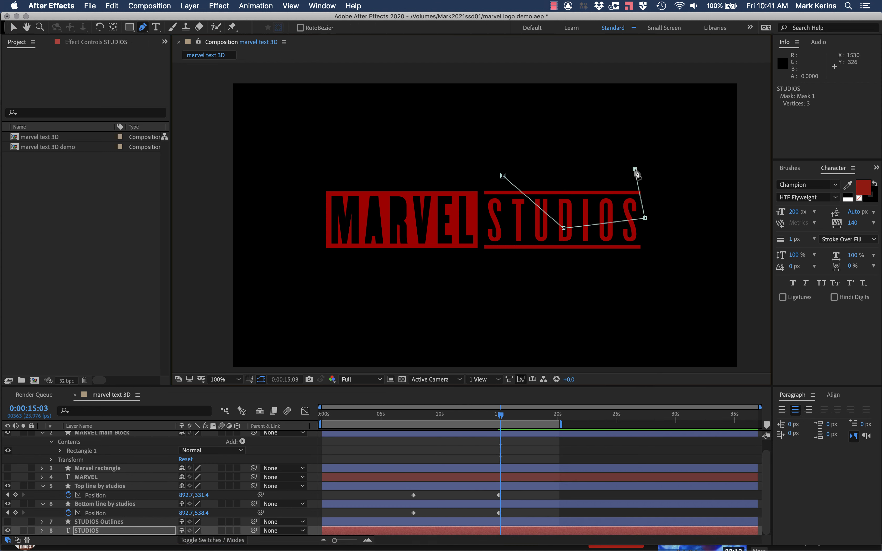
pyautogui.click(503, 176)
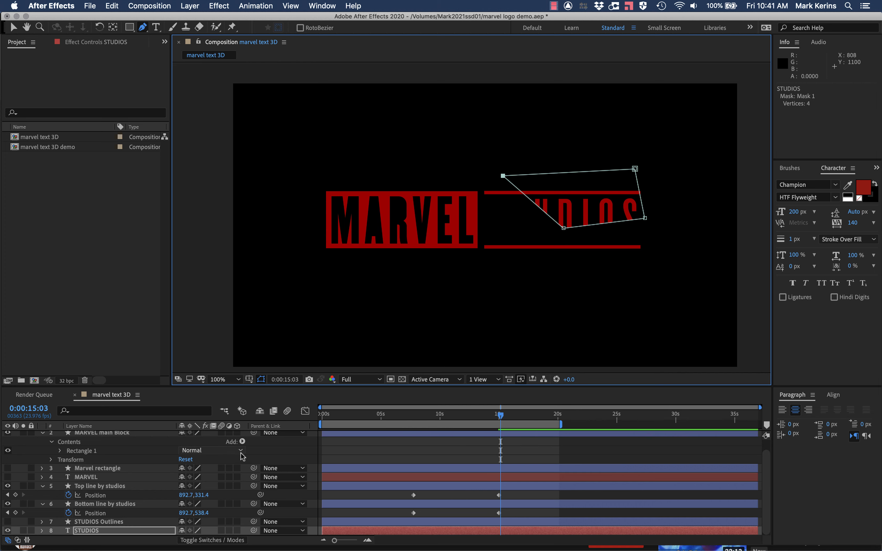
pyautogui.click(237, 531)
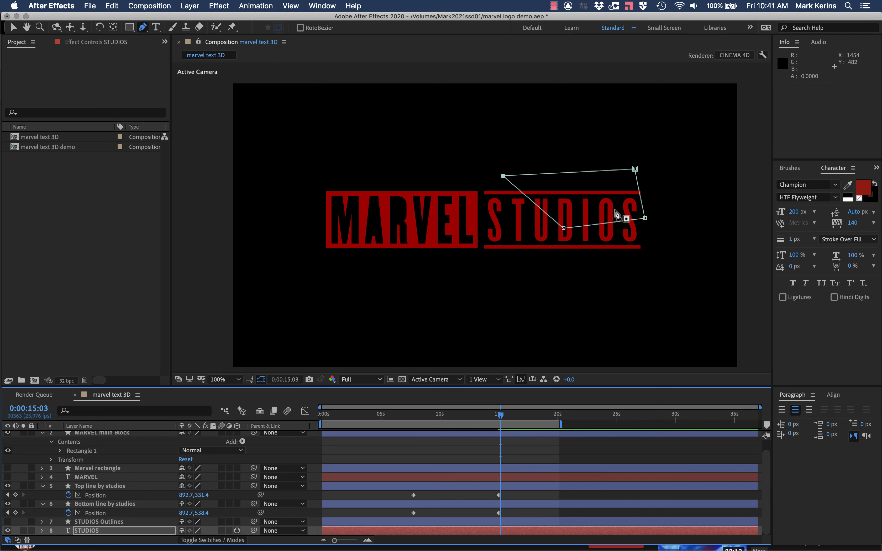
pyautogui.click(237, 531)
# Delete the mask from the STUDIOS text layer, and switch visibility back to the STUDIOS Outlines layer.
pyautogui.click(42, 531)
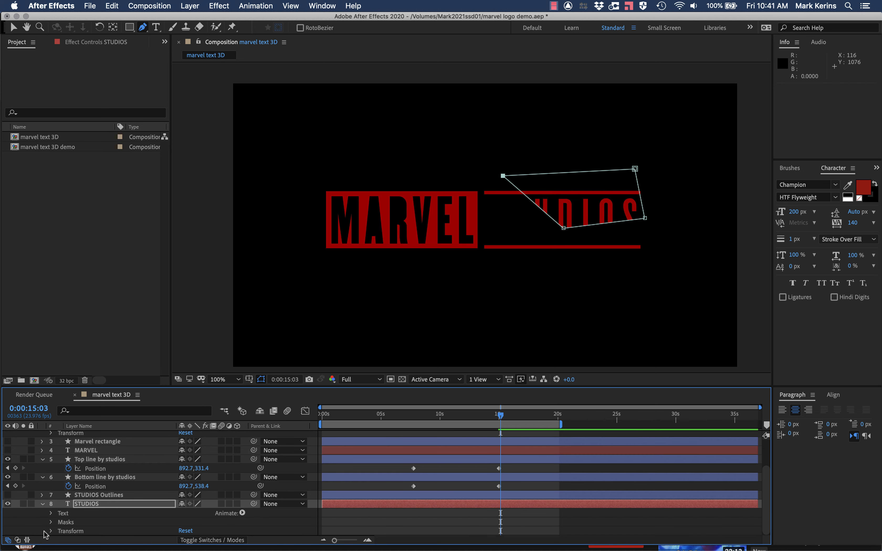
pyautogui.click(70, 522)
pyautogui.press('Delete')
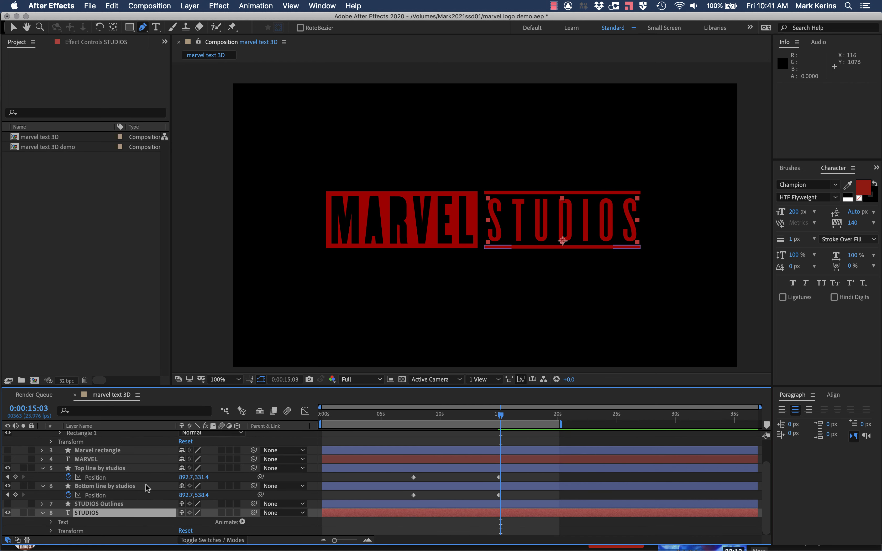
pyautogui.click(7, 512)
pyautogui.click(8, 504)
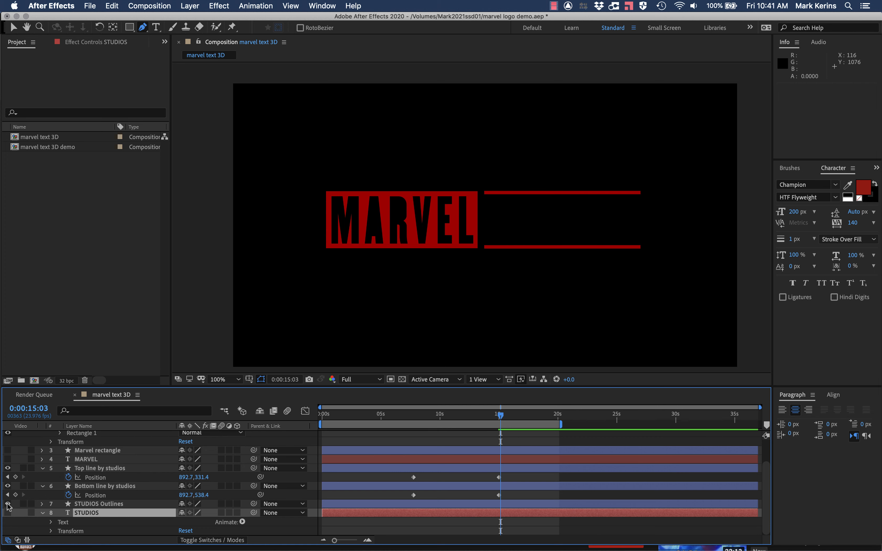
# Select the STUDIOS Outlines layer and set the current time to 0:00:13:13, where the two lines meet the letters' upper and lower edges.
pyautogui.click(88, 505)
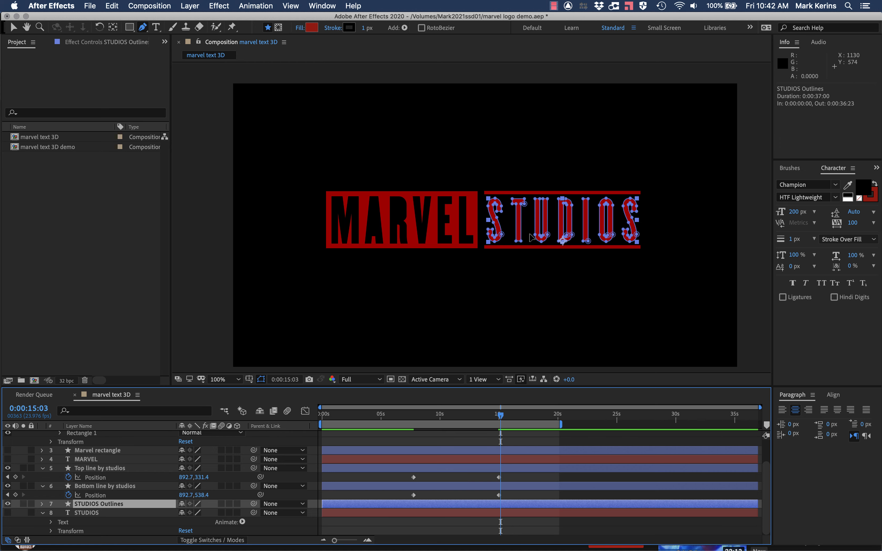
pyautogui.scroll(4, 573, 257)
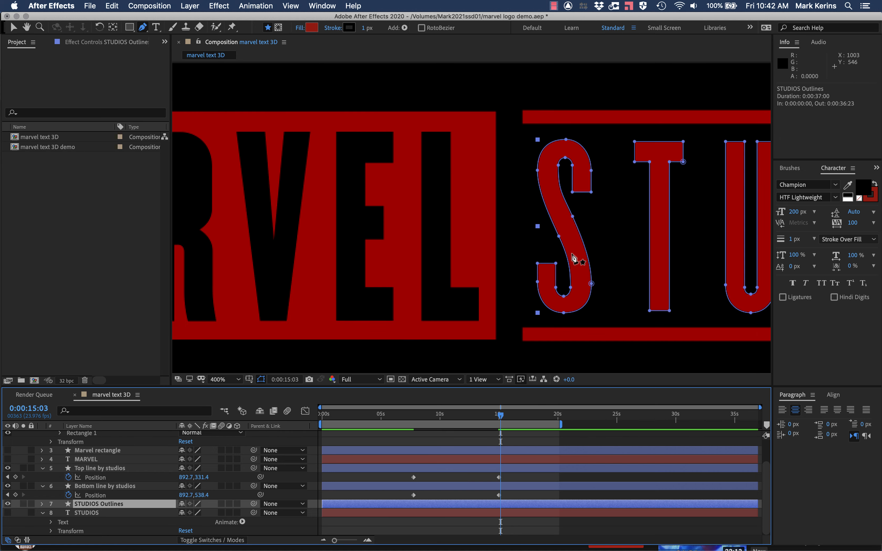
pyautogui.press('h')
pyautogui.moveTo(665, 255); pyautogui.dragTo(272, 240)
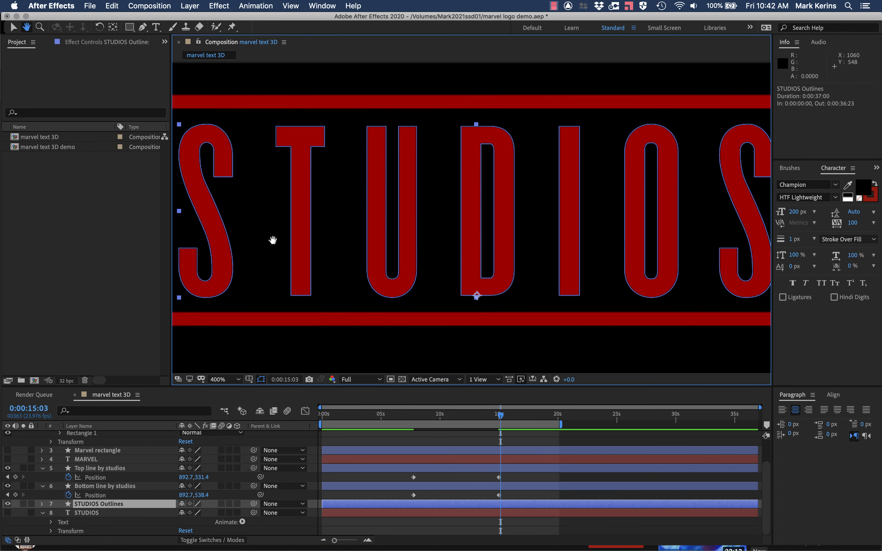
pyautogui.press(',')
pyautogui.press(',')
pyautogui.press('.')
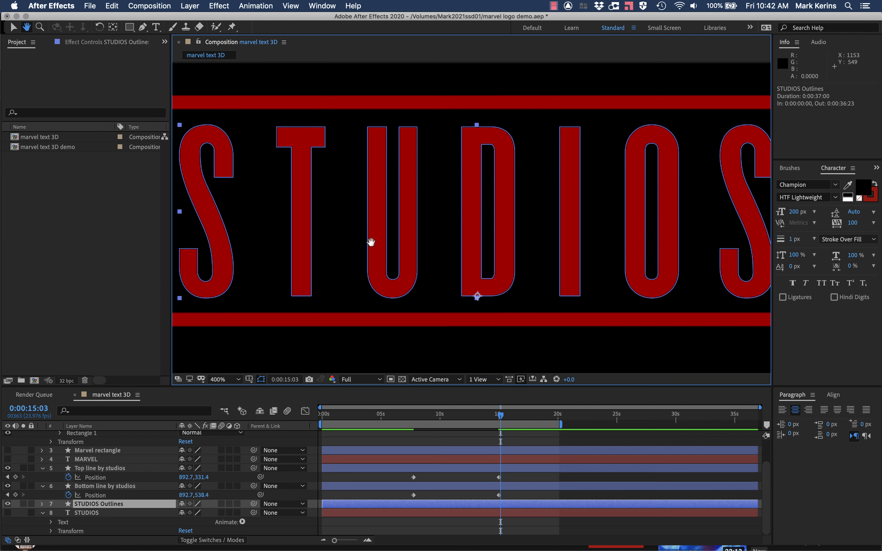
pyautogui.moveTo(500, 416); pyautogui.dragTo(481, 416)
# Inspect the first S's path and transform properties in STUDIOS Outlines, and set a Path keyframe for it at 0:00:13:13.
pyautogui.click(41, 504)
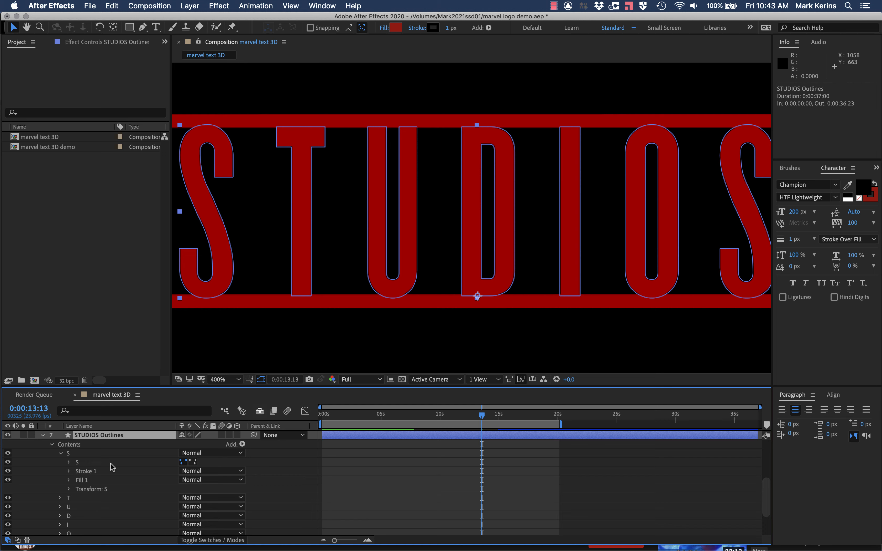
pyautogui.click(70, 463)
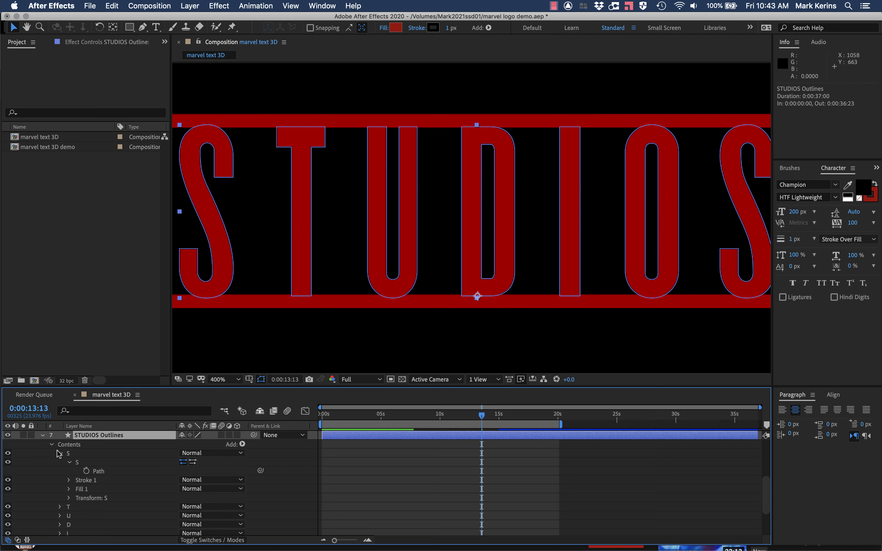
pyautogui.click(69, 463)
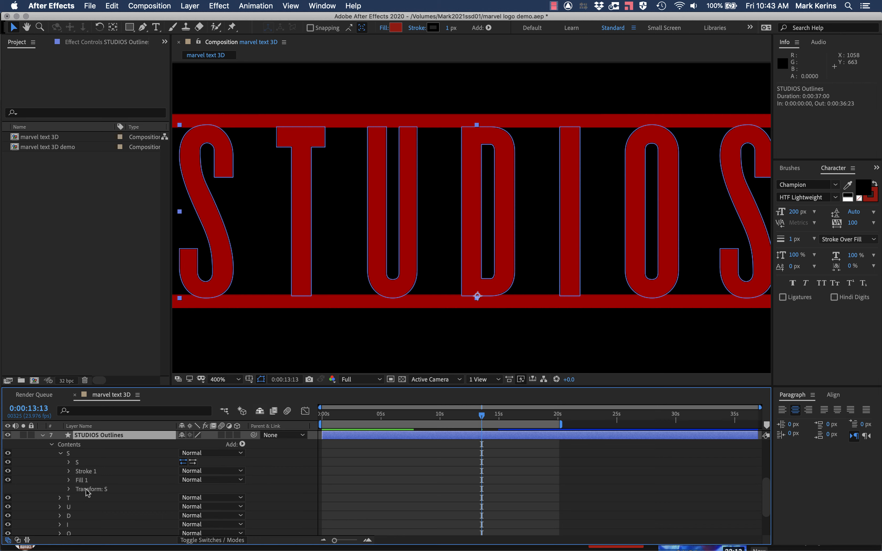
pyautogui.click(69, 489)
pyautogui.scroll(-1, 73, 494)
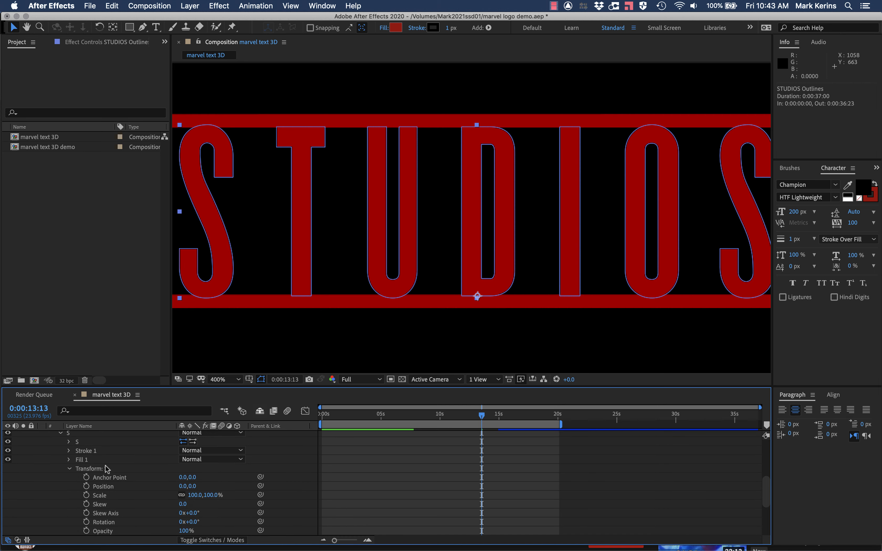
pyautogui.click(69, 469)
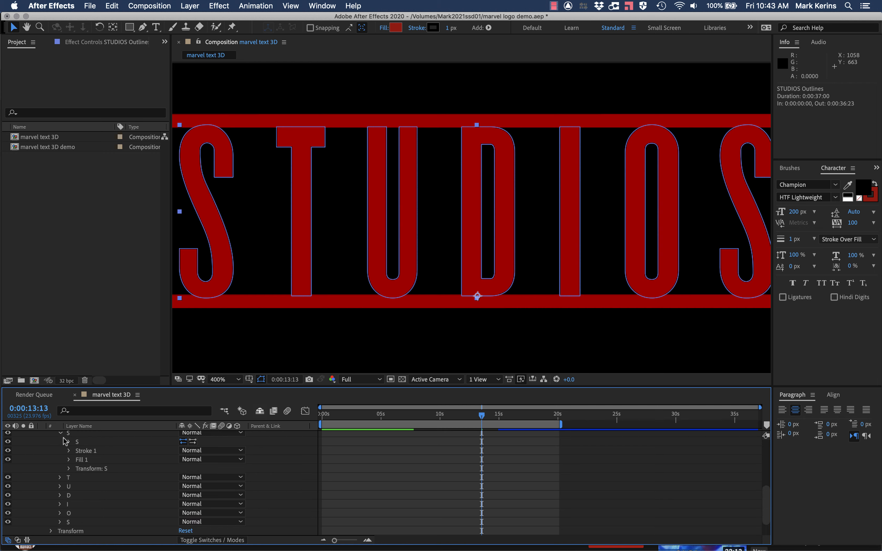
pyautogui.click(68, 441)
pyautogui.click(87, 451)
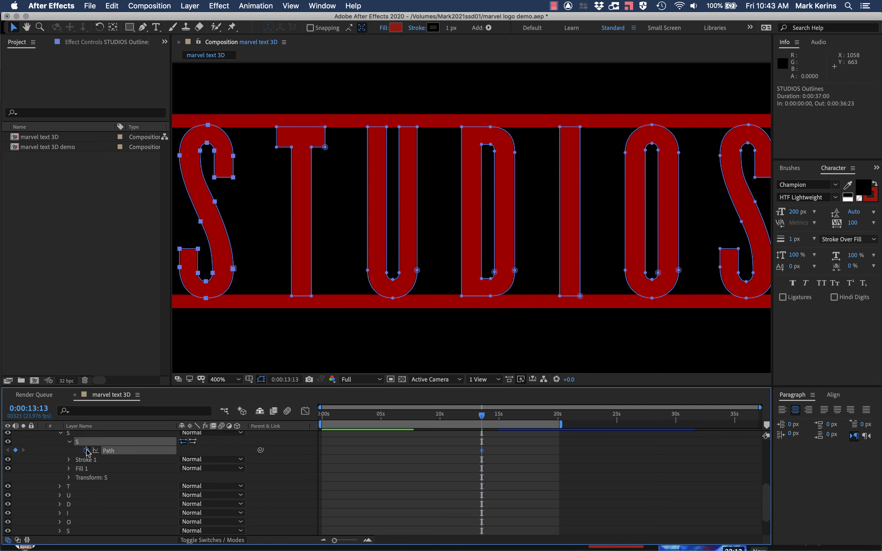
# Set Path keyframes for the letters T and U of STUDIOS Outlines at 0:00:13:13.
pyautogui.click(60, 487)
pyautogui.click(68, 495)
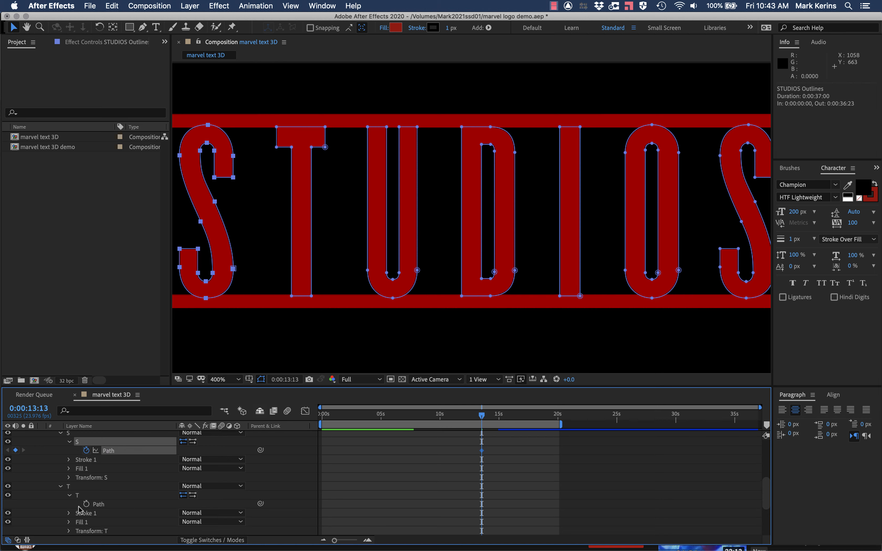
pyautogui.click(86, 504)
pyautogui.scroll(-3, 73, 499)
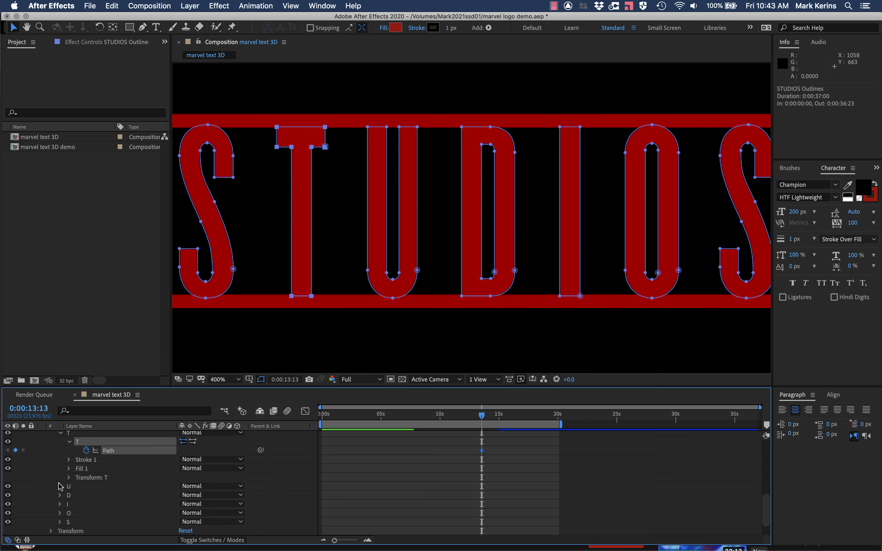
pyautogui.click(60, 486)
pyautogui.click(63, 497)
pyautogui.click(69, 495)
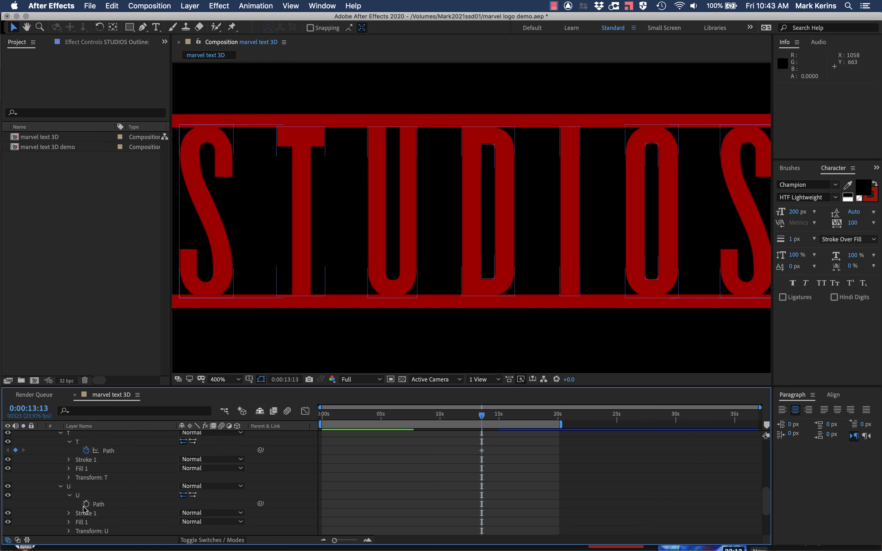
pyautogui.click(85, 505)
# Set Path keyframes for both the outer and inner paths of the letter D at 0:00:13:13.
pyautogui.scroll(-4, 86, 506)
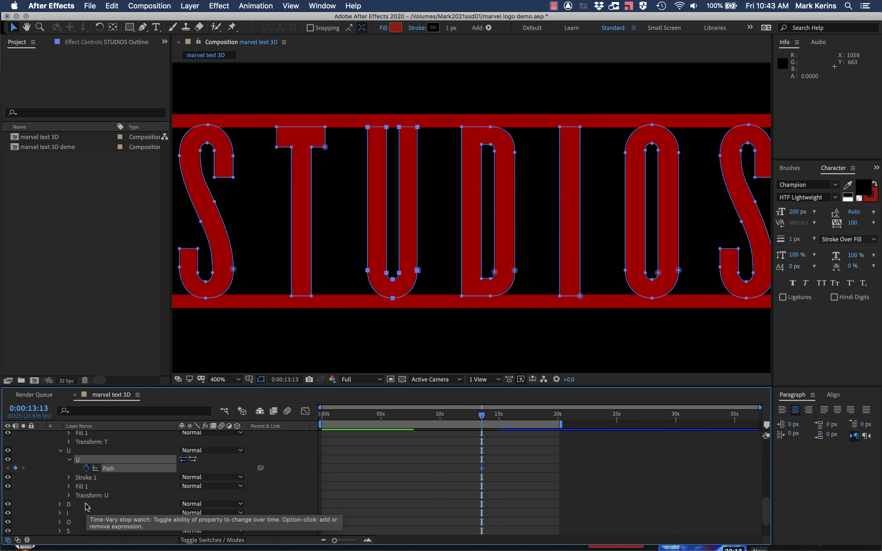
pyautogui.click(60, 505)
pyautogui.scroll(-3, 73, 518)
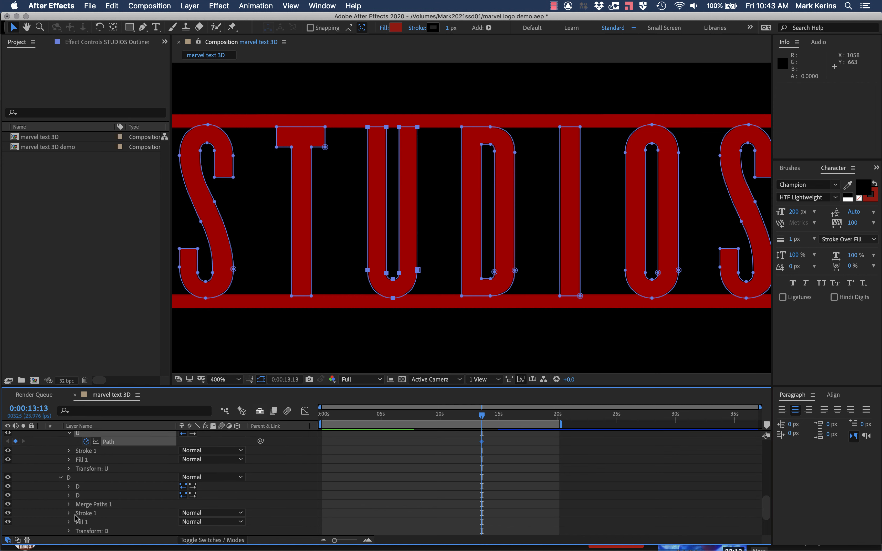
pyautogui.click(68, 487)
pyautogui.click(86, 496)
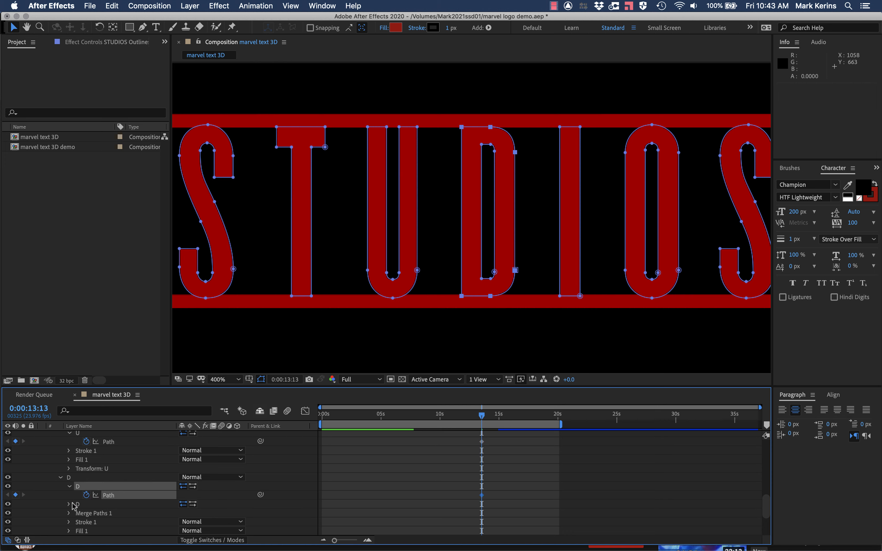
pyautogui.click(68, 505)
pyautogui.click(86, 513)
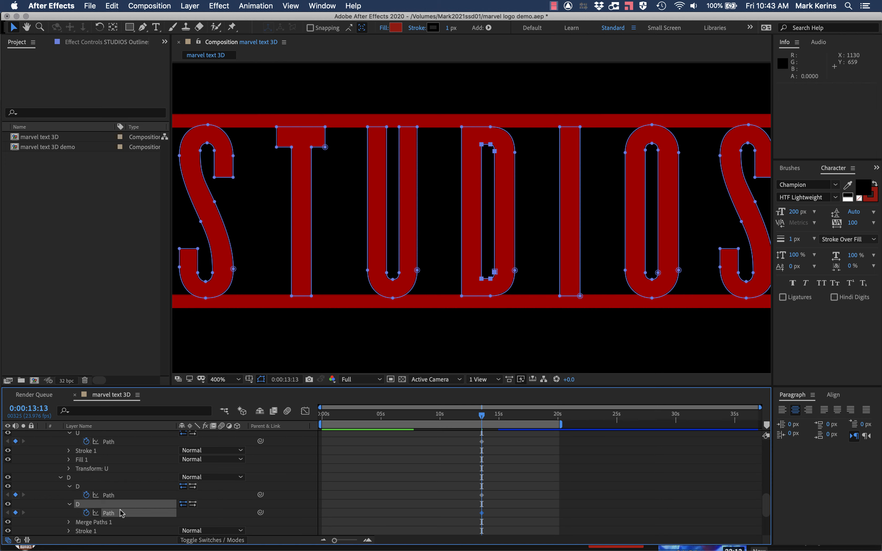
# Set a Path keyframe for the letter I of STUDIOS Outlines at 0:00:13:13.
pyautogui.scroll(-3, 122, 514)
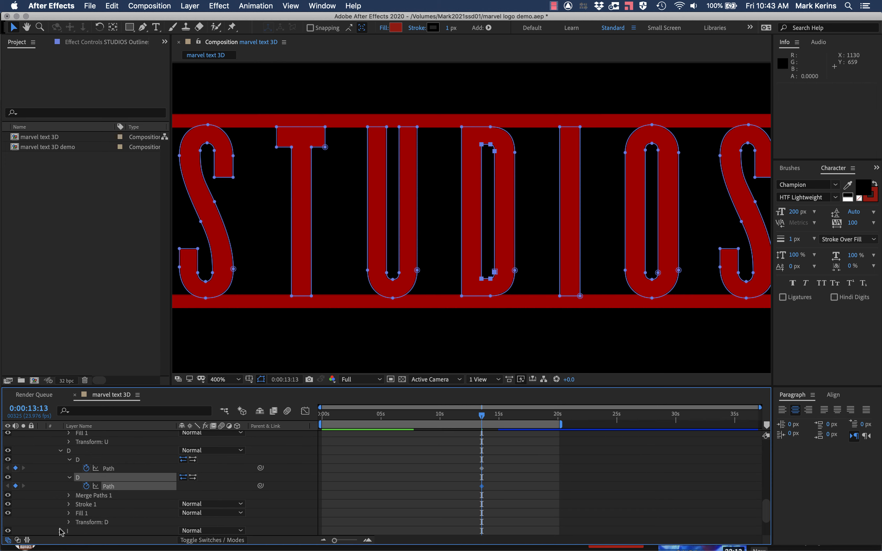
pyautogui.click(60, 531)
pyautogui.scroll(-5, 60, 532)
pyautogui.click(69, 451)
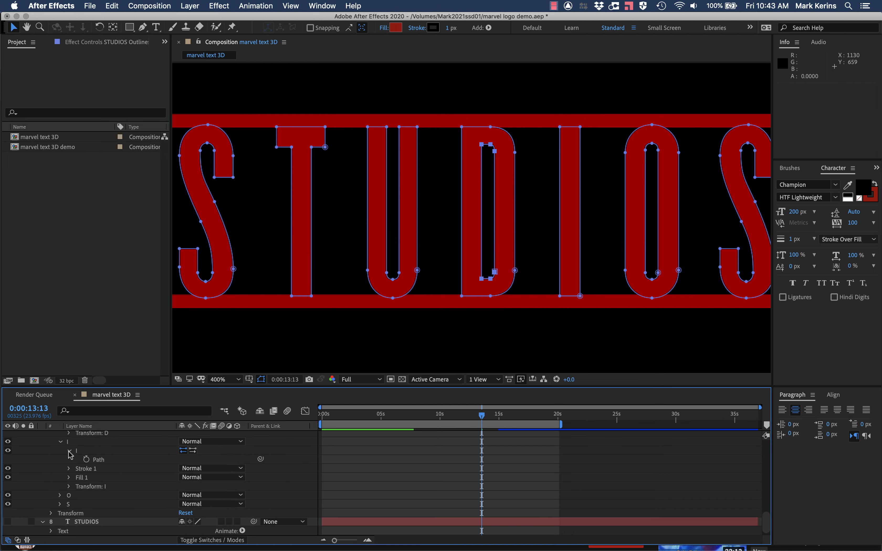
pyautogui.click(86, 456)
# Set Path keyframes for both the outer and inner paths of the letter O at 0:00:13:13.
pyautogui.click(60, 495)
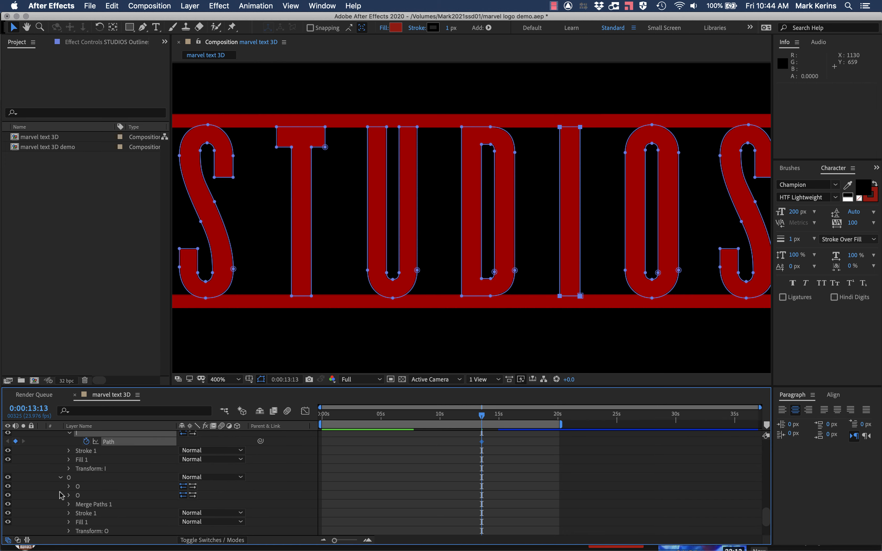
pyautogui.scroll(-4, 61, 495)
pyautogui.click(68, 450)
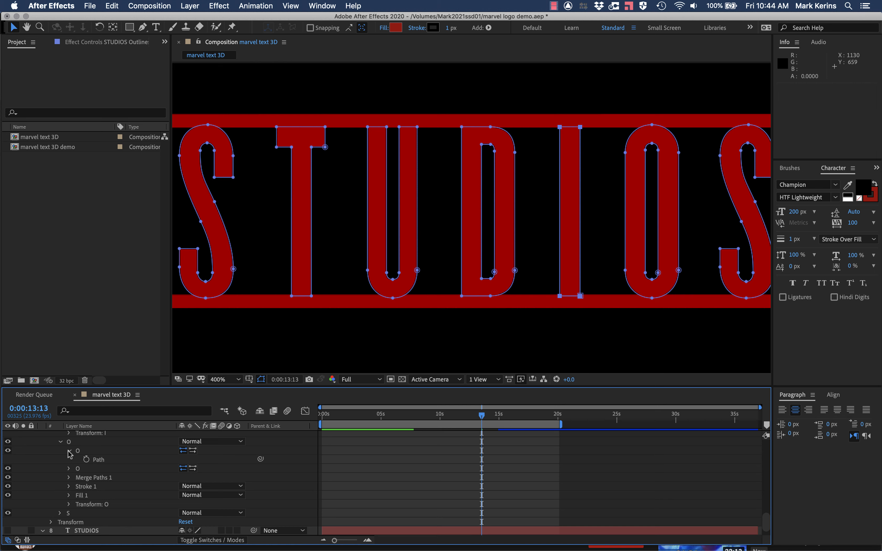
pyautogui.click(87, 460)
pyautogui.click(68, 468)
pyautogui.click(86, 477)
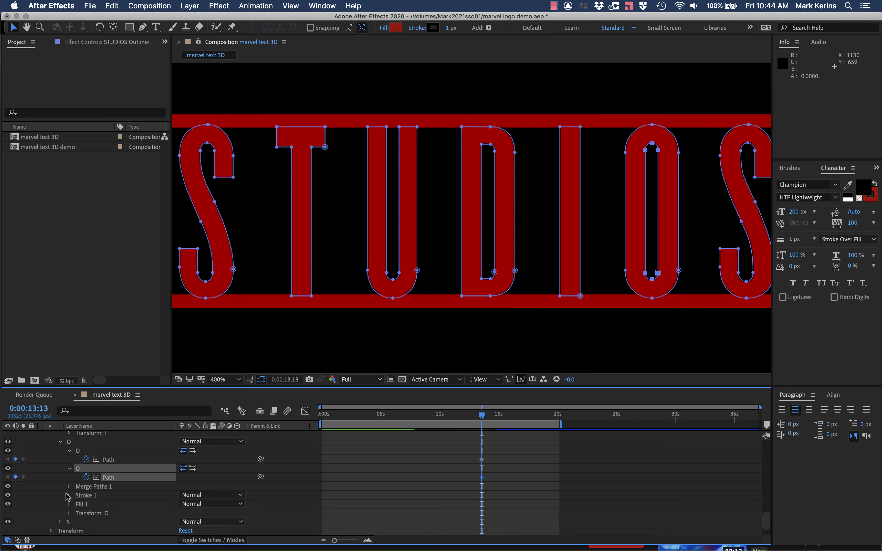
# Set a Path keyframe for the final S of STUDIOS Outlines at 0:00:13:13.
pyautogui.scroll(-2, 67, 497)
pyautogui.click(59, 504)
pyautogui.scroll(-1, 61, 506)
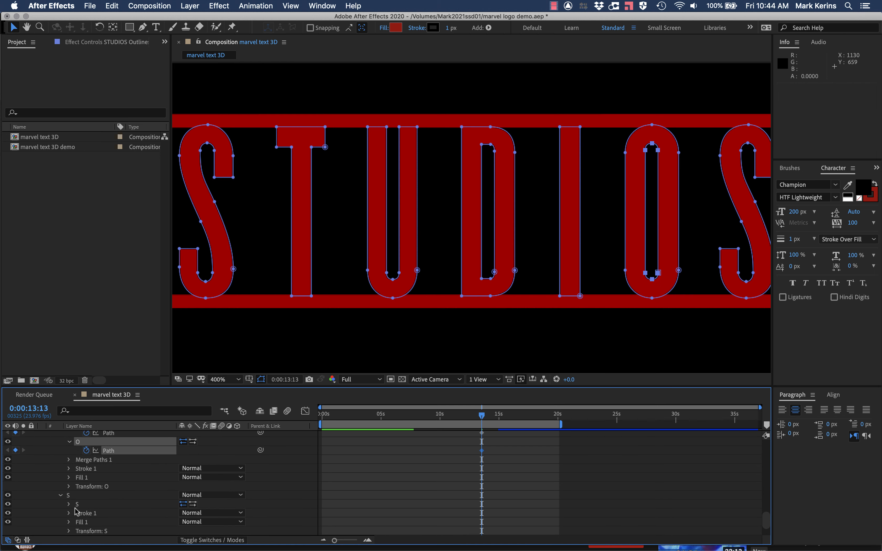
pyautogui.click(68, 504)
pyautogui.click(86, 513)
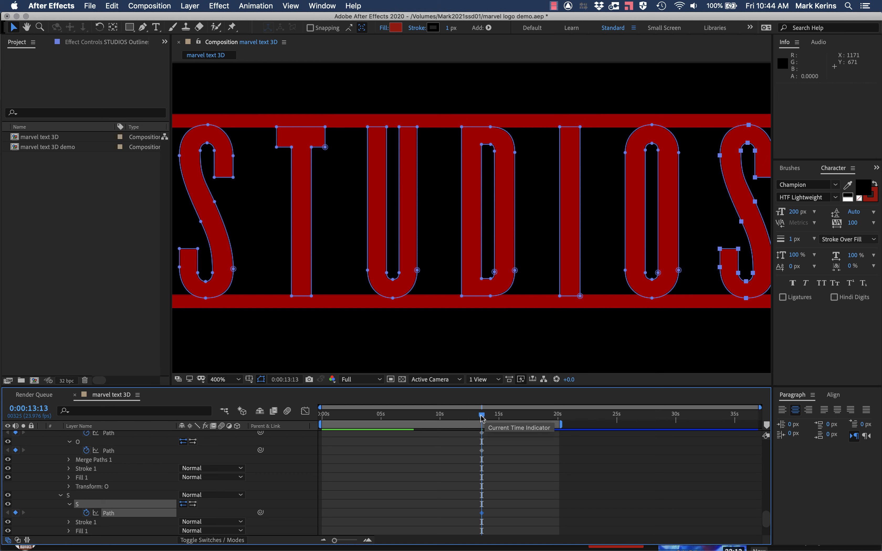
# Move the current time to the first Position keyframes of the two studios lines at 0:00:07:18.
pyautogui.moveTo(482, 417); pyautogui.dragTo(410, 415)
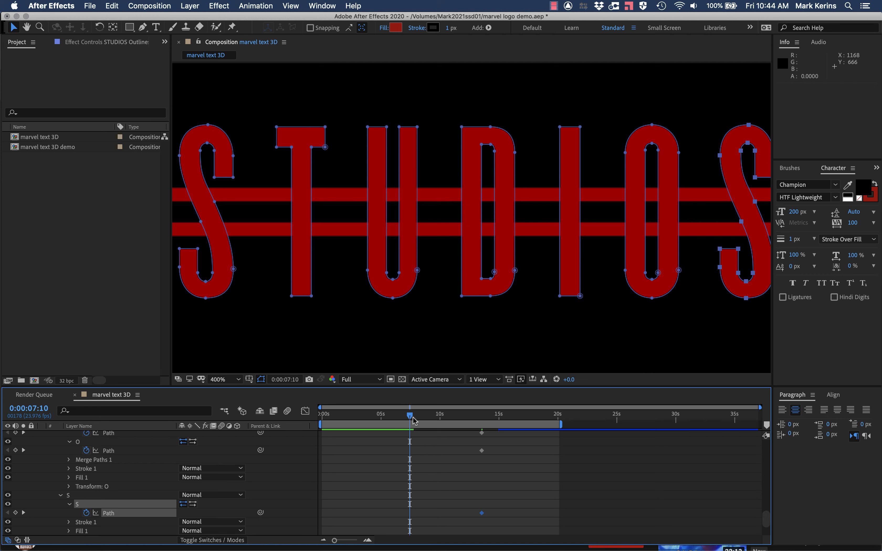
pyautogui.scroll(10, 410, 421)
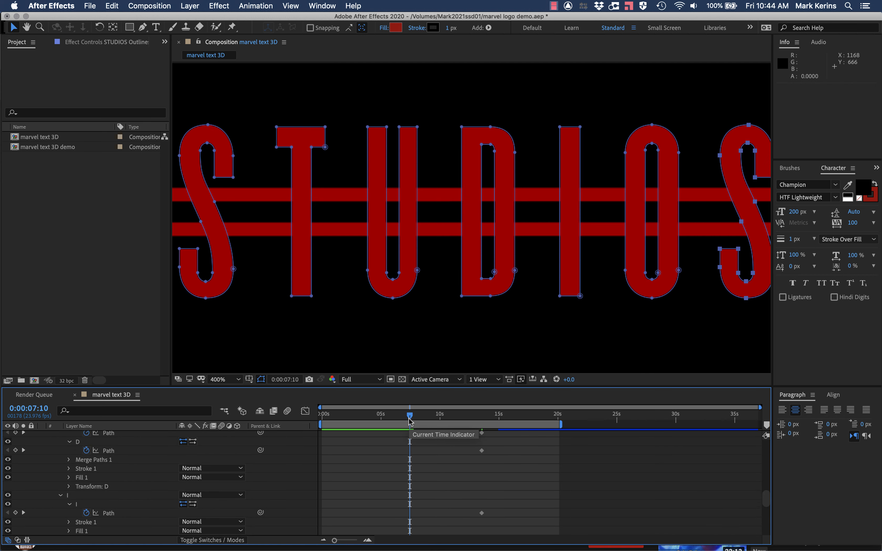
pyautogui.scroll(15, 410, 421)
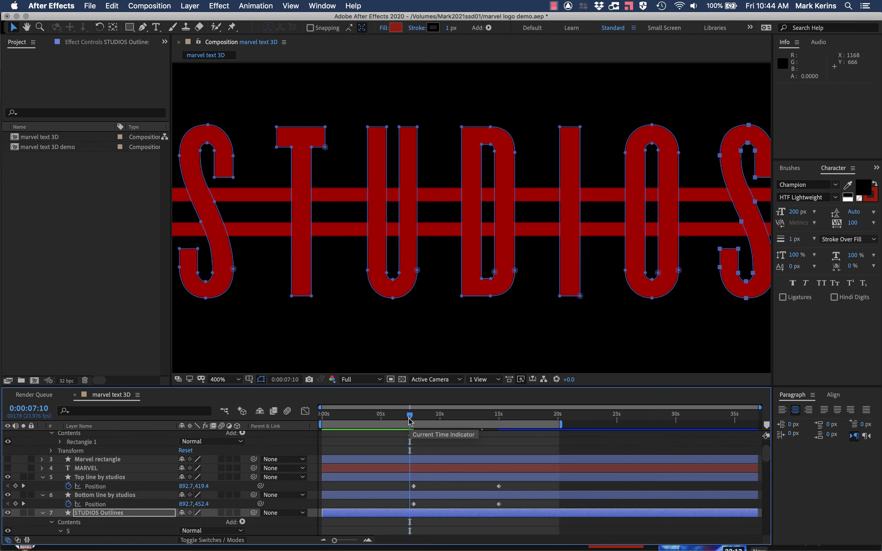
pyautogui.moveTo(409, 414); pyautogui.dragTo(415, 417)
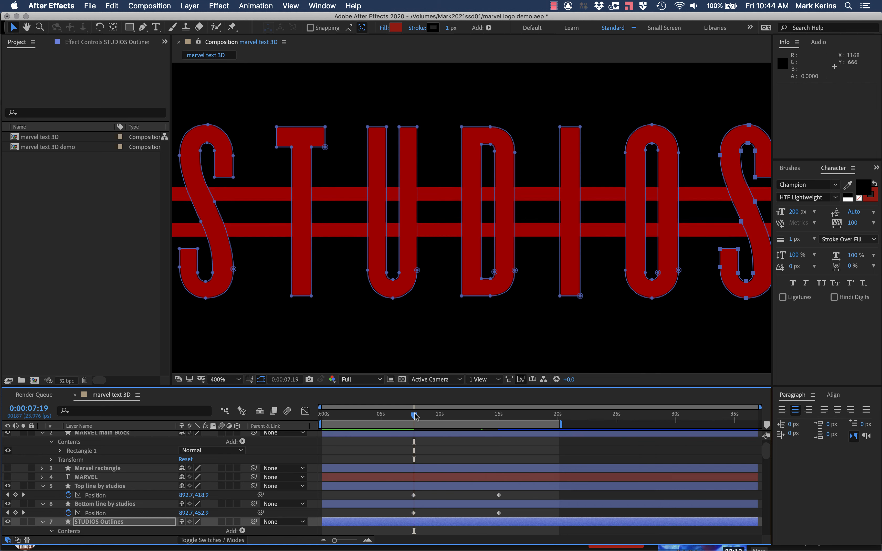
pyautogui.click(7, 495)
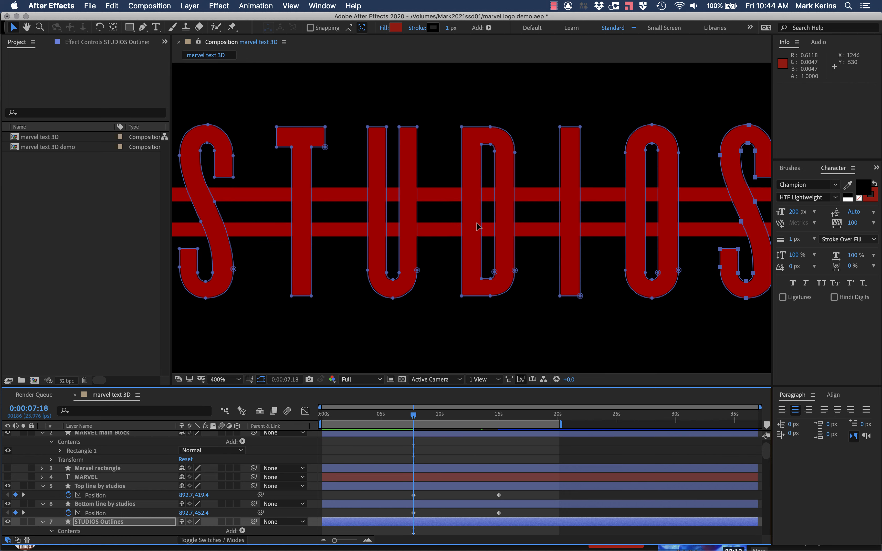
pyautogui.press(',')
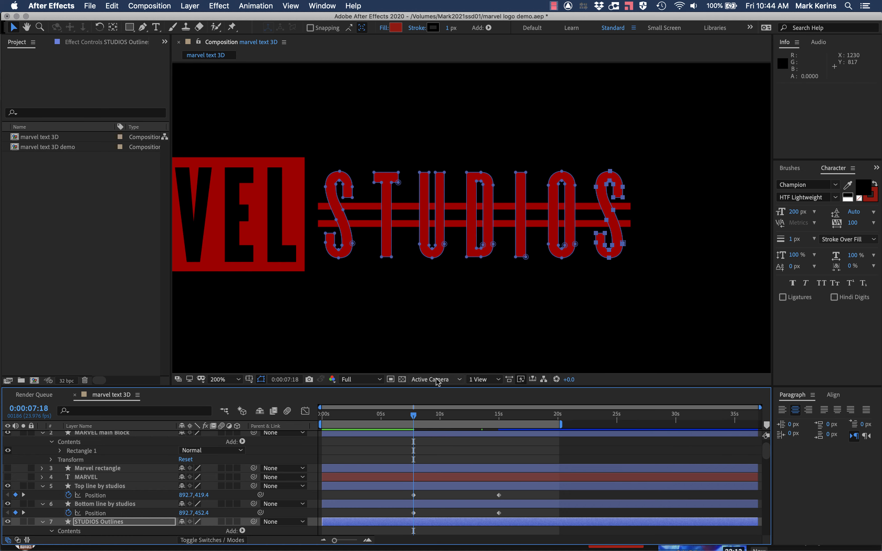
pyautogui.press('.')
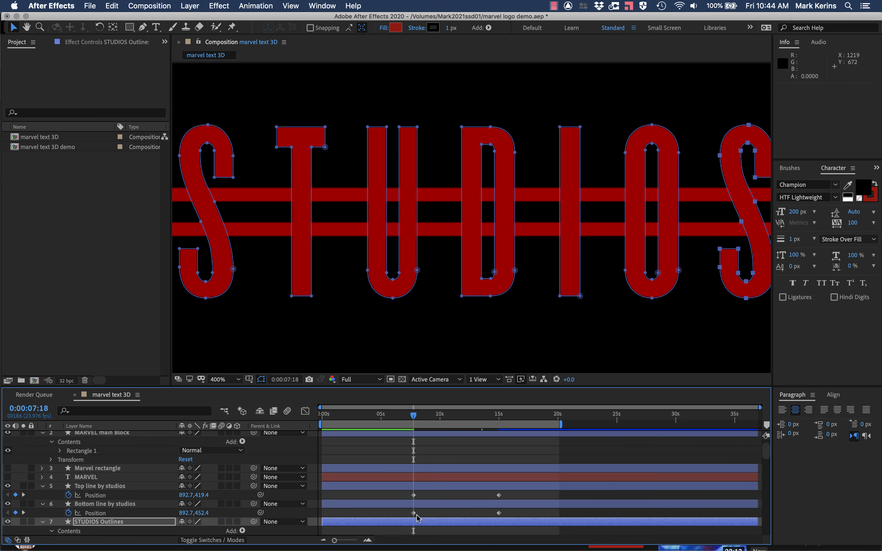
# Add a Path keyframe for the letter I at 0:00:07:18 and pull its top and bottom edges in to the two lines.
pyautogui.scroll(-10, 419, 518)
pyautogui.scroll(-8, 81, 512)
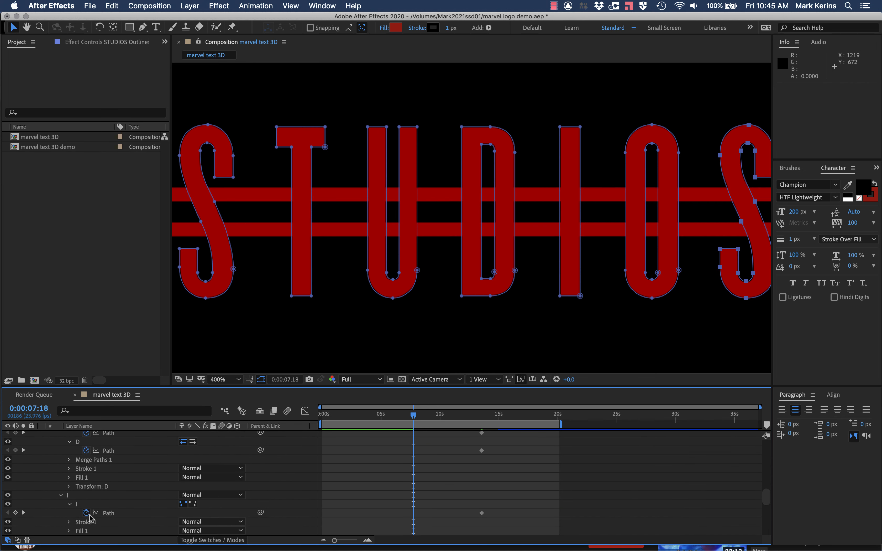
pyautogui.click(15, 513)
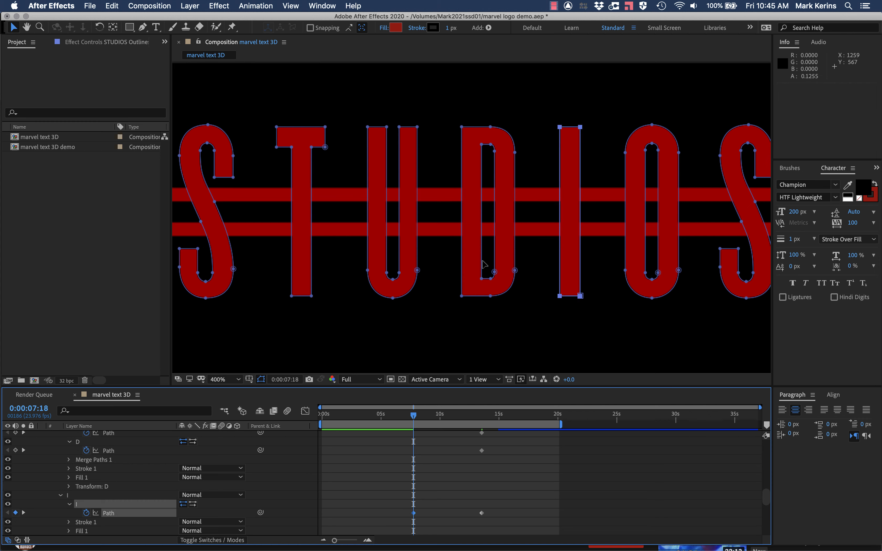
pyautogui.keyDown('shift'); pyautogui.click(561, 296); pyautogui.keyUp('shift')
pyautogui.keyDown('shift'); pyautogui.click(581, 296); pyautogui.keyUp('shift')
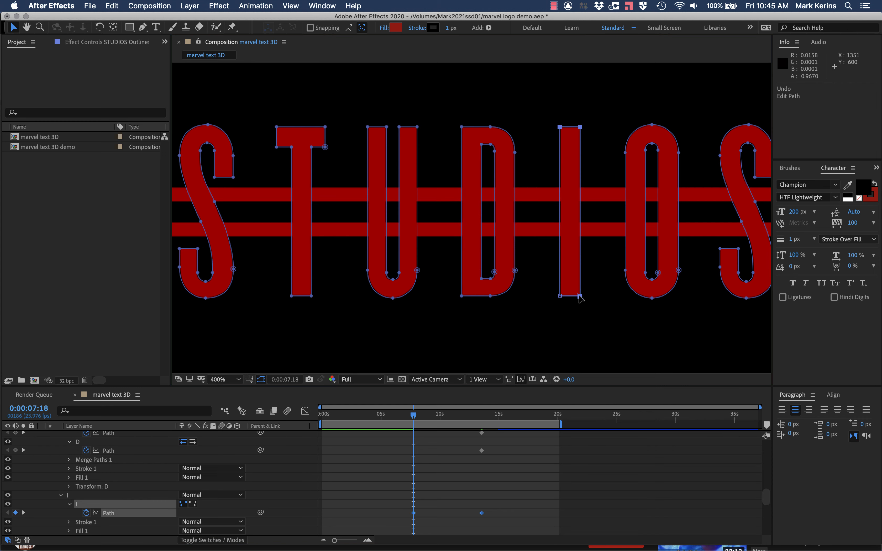
pyautogui.moveTo(580, 127); pyautogui.dragTo(580, 191)
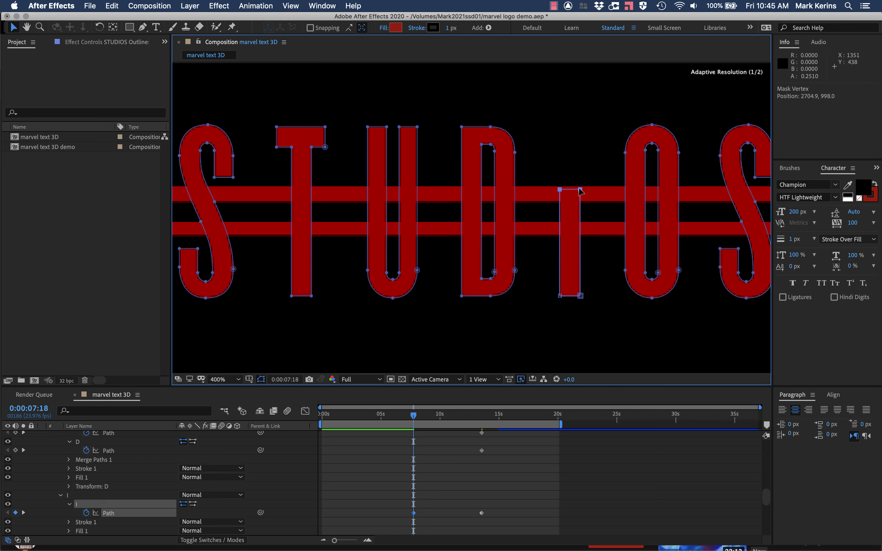
pyautogui.click(580, 296)
pyautogui.keyDown('shift'); pyautogui.click(561, 296); pyautogui.keyUp('shift')
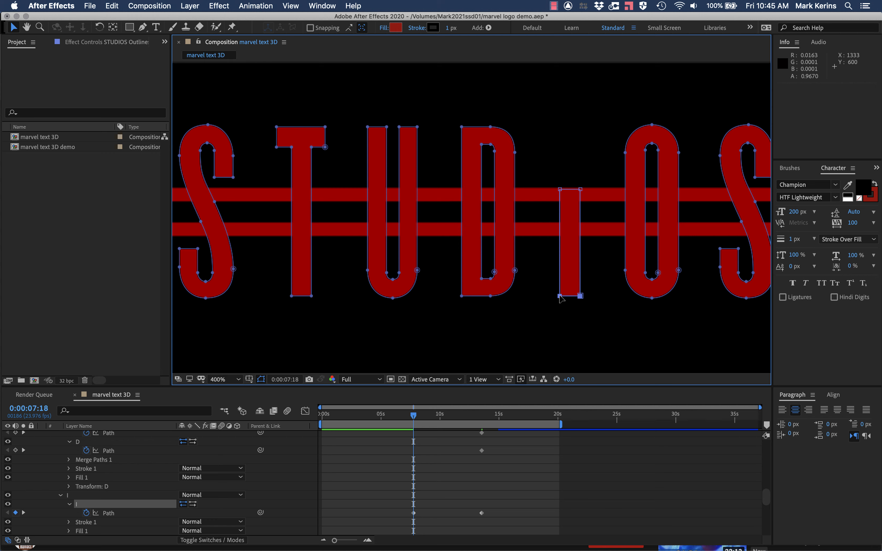
pyautogui.moveTo(561, 297); pyautogui.dragTo(561, 226)
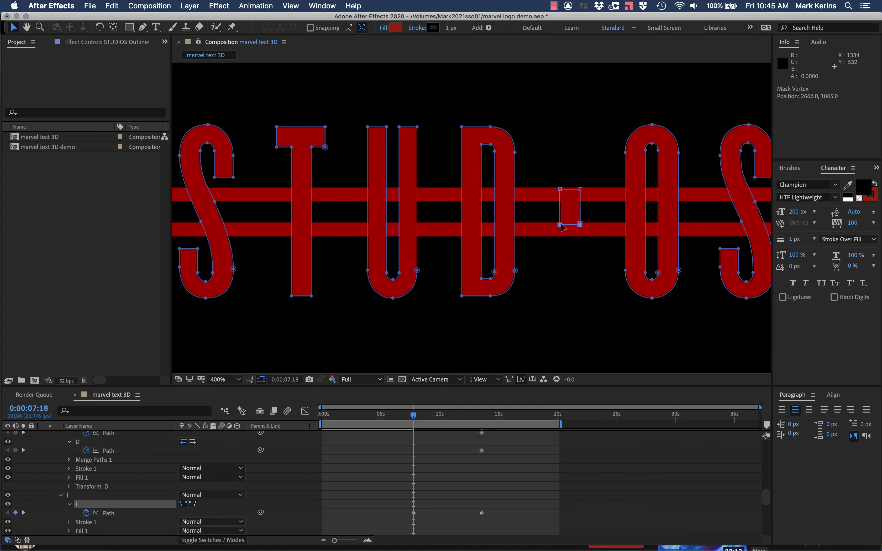
# Scrub through the I's animation to check that it follows the lines, and return to its keyframe at 0:00:07:18.
pyautogui.moveTo(413, 416); pyautogui.dragTo(454, 416)
pyautogui.moveTo(443, 415)
pyautogui.mouseDown()
pyautogui.moveTo(423, 415)
pyautogui.moveTo(438, 415)
pyautogui.mouseUp()
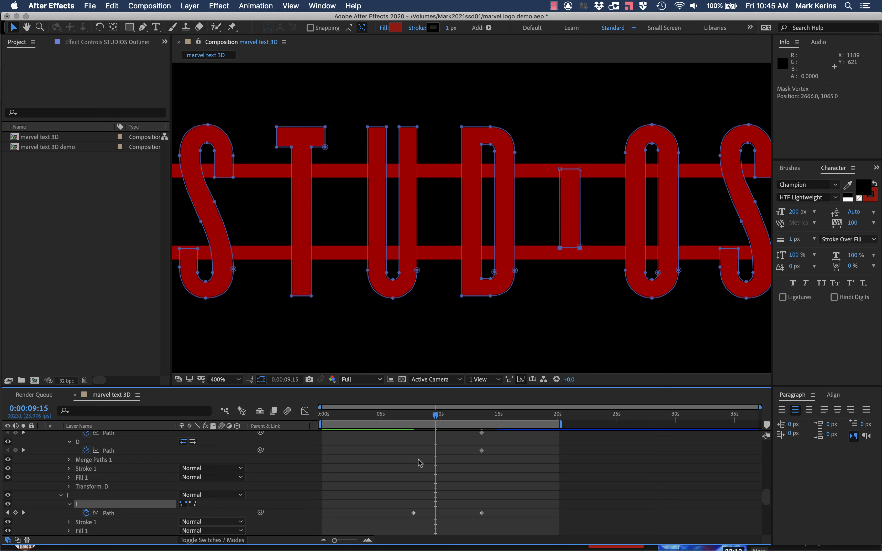
pyautogui.click(8, 513)
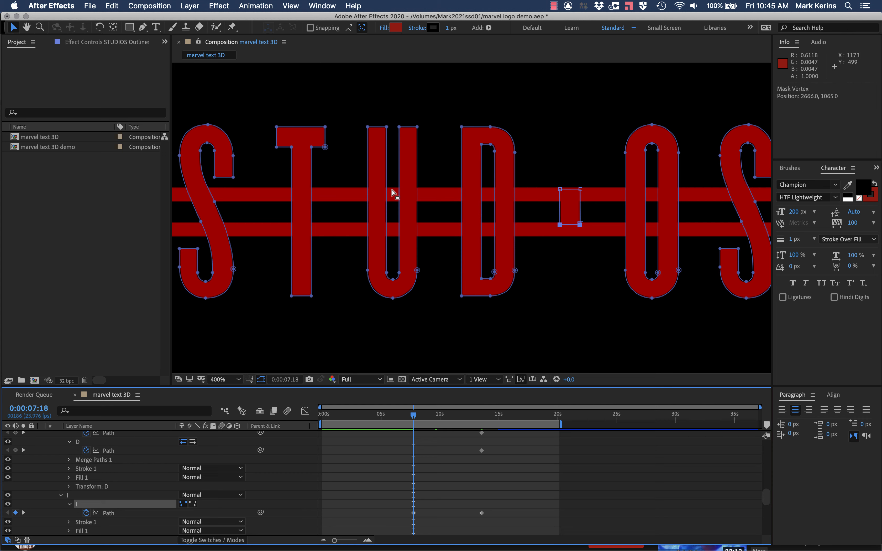
# Add a Path keyframe for the letter U at 0:00:07:18 and lower its top vertices onto the upper line.
pyautogui.scroll(6, 102, 482)
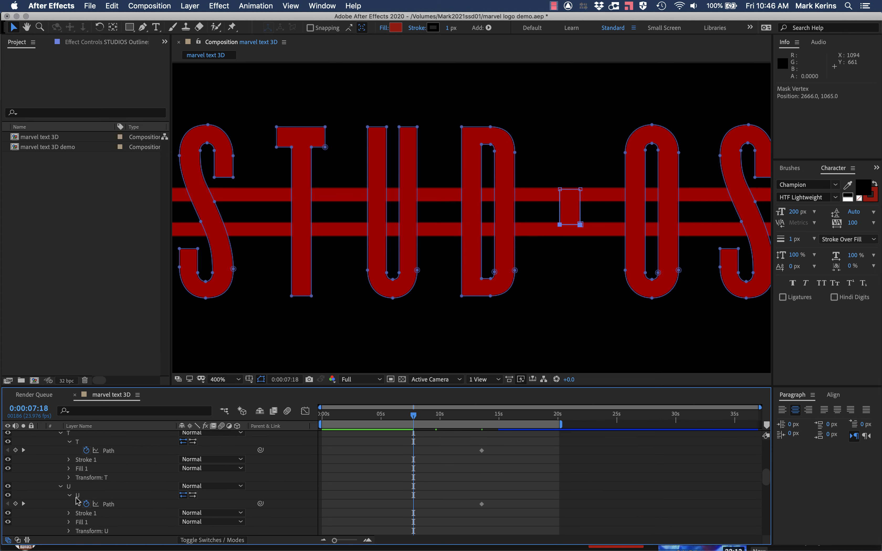
pyautogui.click(108, 505)
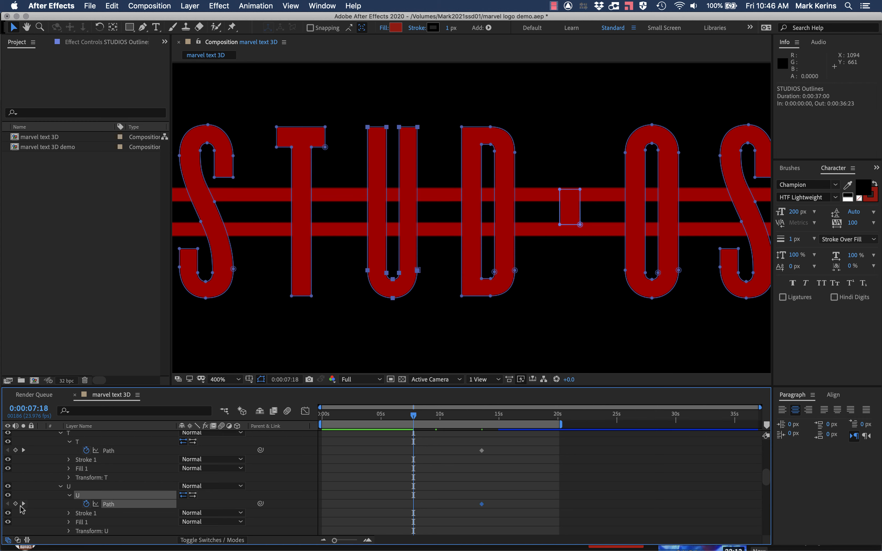
pyautogui.click(16, 504)
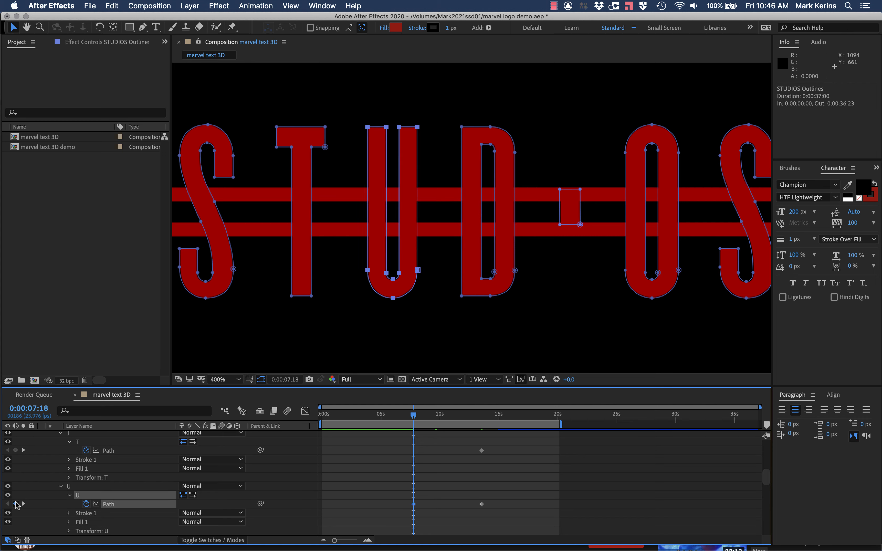
pyautogui.keyDown('shift'); pyautogui.click(368, 271); pyautogui.keyUp('shift')
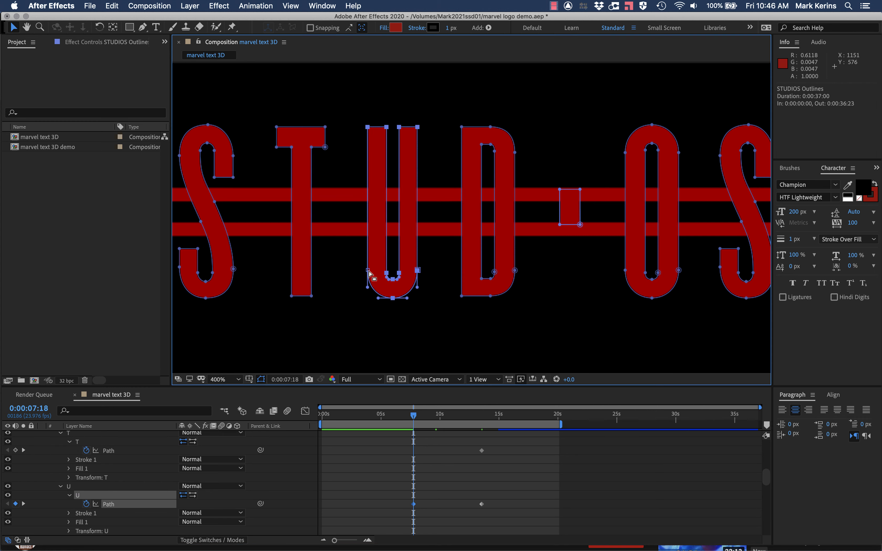
pyautogui.keyDown('shift'); pyautogui.click(399, 273); pyautogui.keyUp('shift')
pyautogui.moveTo(349, 114); pyautogui.dragTo(419, 192)
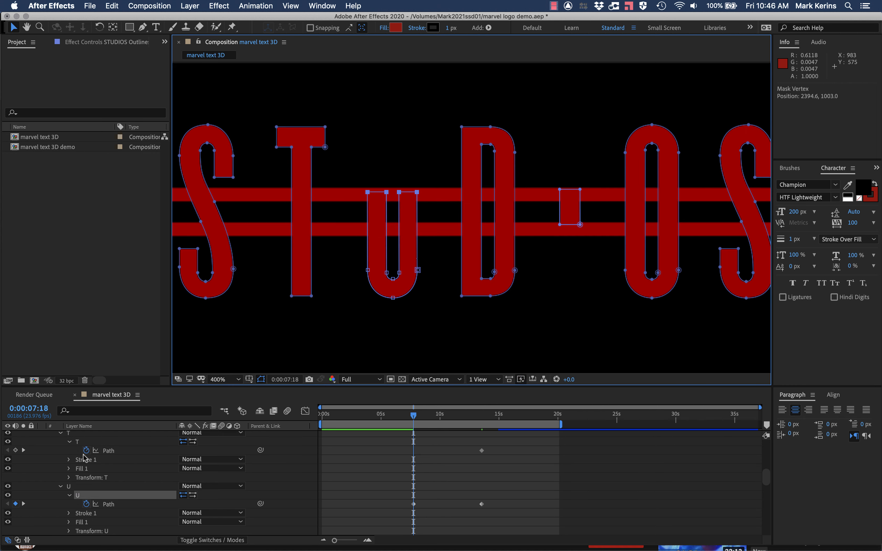
# Add a Path keyframe for the letter T at 0:00:07:18 and raise the bottom of its stem to the lower line.
pyautogui.click(16, 451)
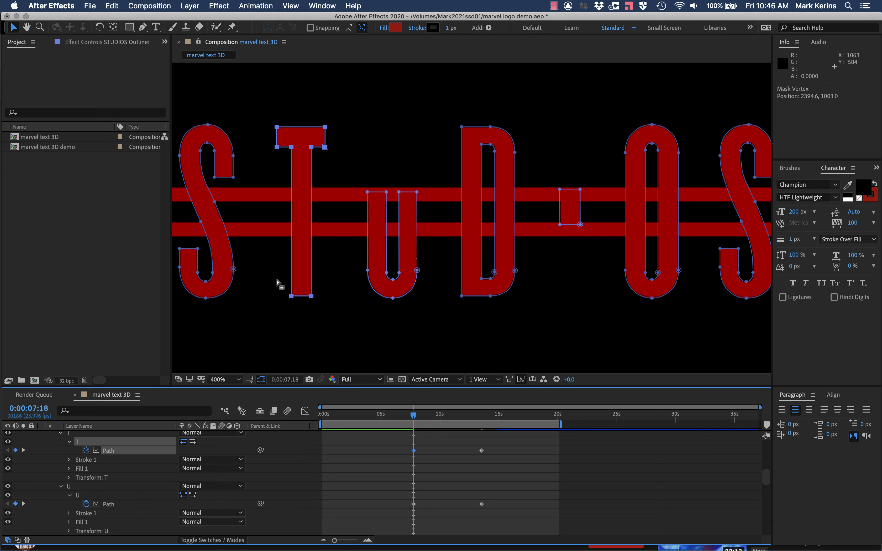
pyautogui.moveTo(275, 280); pyautogui.dragTo(316, 232)
# Try to lower the T's crossbar and flatten it into the upper line, and undo these path edits.
pyautogui.moveTo(264, 115); pyautogui.dragTo(338, 157)
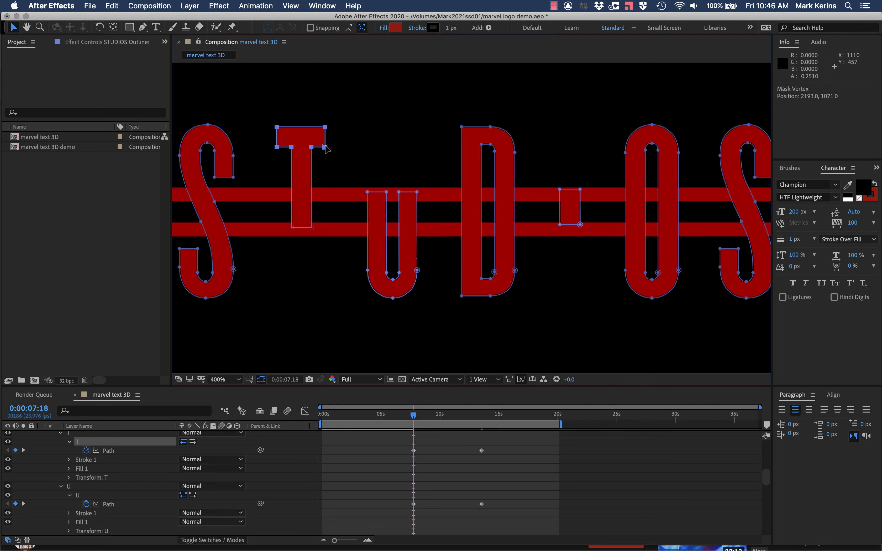
pyautogui.moveTo(326, 147); pyautogui.dragTo(325, 197)
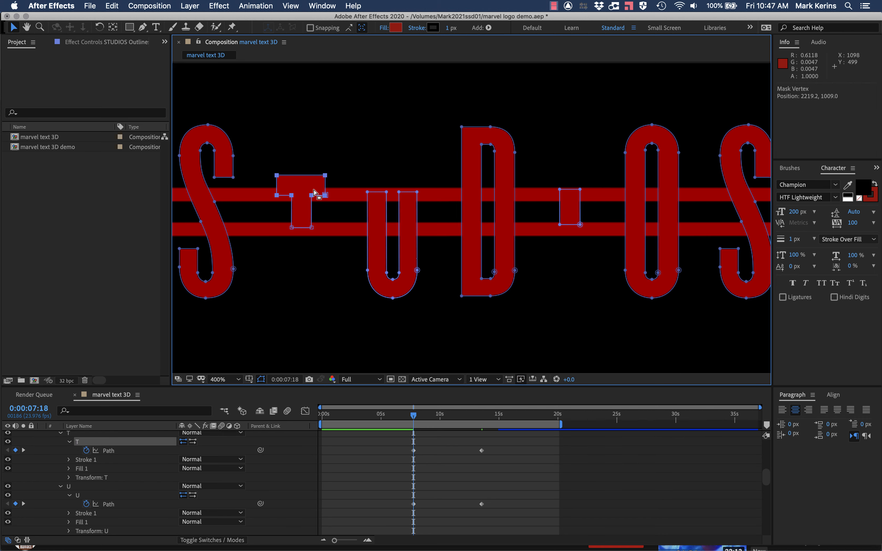
pyautogui.moveTo(267, 169); pyautogui.dragTo(325, 190)
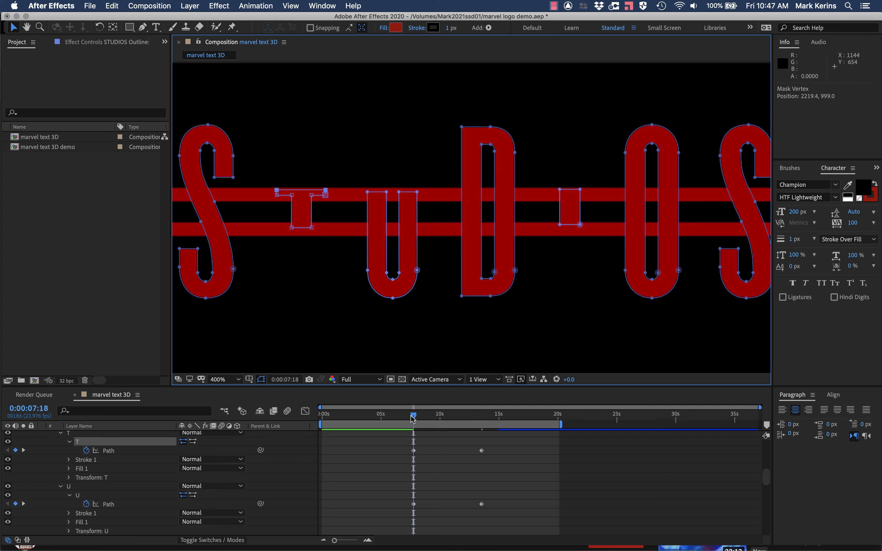
pyautogui.moveTo(412, 417); pyautogui.dragTo(469, 415)
pyautogui.press('super+z')
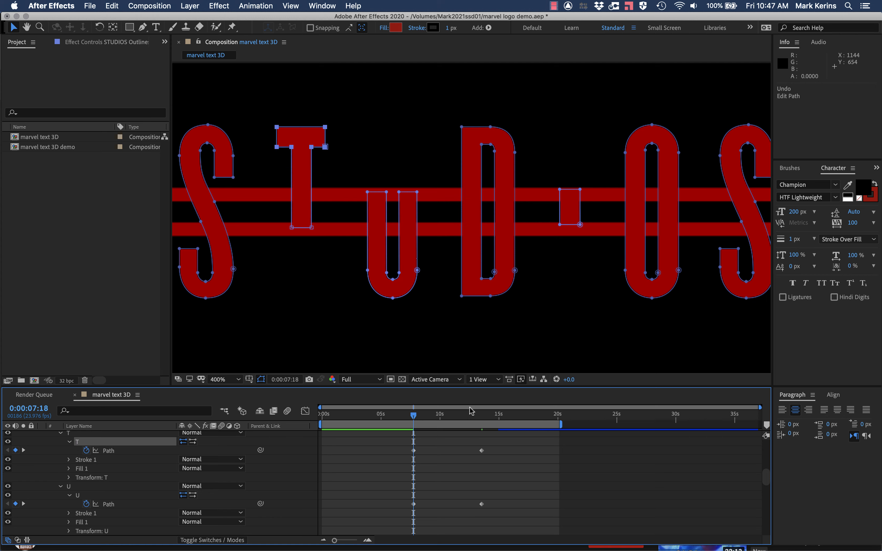
# Add a Path keyframe for the T at 0:00:11:22 and lower the top edge of its crossbar to fit within the upper line.
pyautogui.click(479, 416)
pyautogui.moveTo(479, 419); pyautogui.dragTo(473, 419)
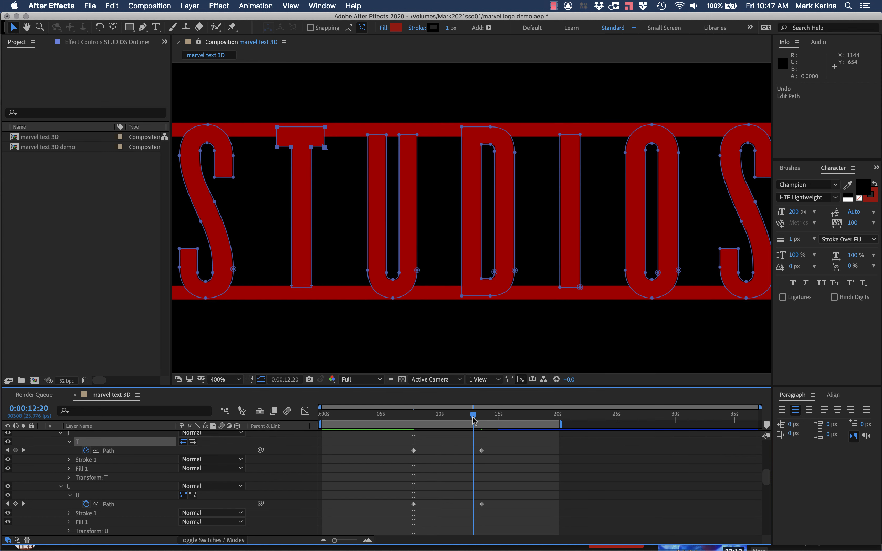
pyautogui.moveTo(473, 419); pyautogui.dragTo(463, 421)
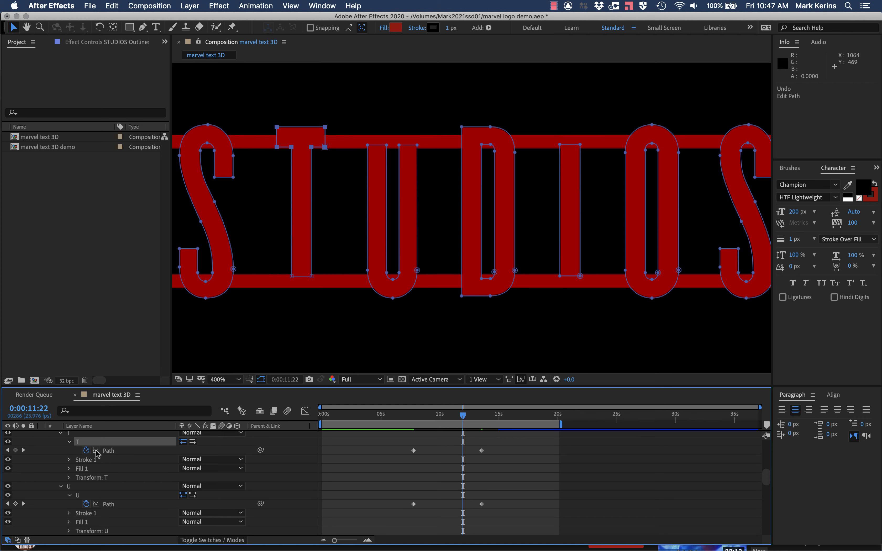
pyautogui.click(108, 451)
pyautogui.click(15, 451)
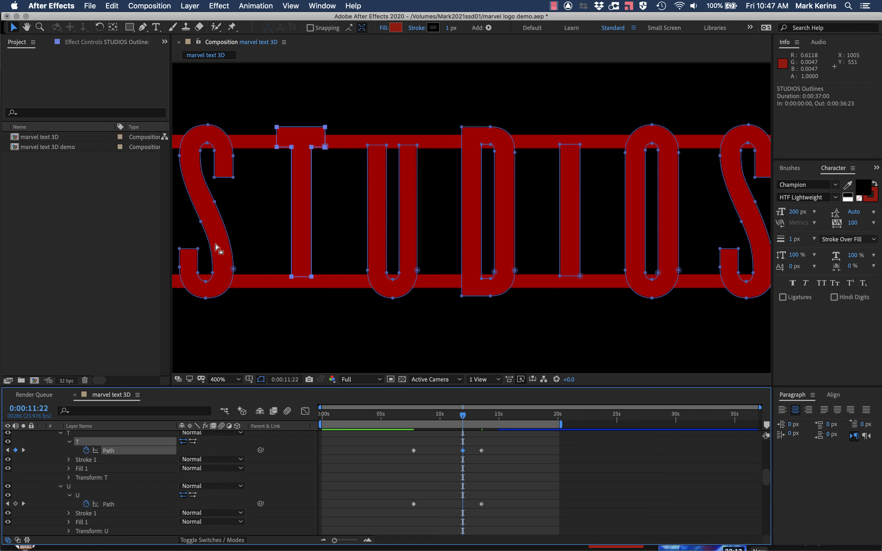
pyautogui.moveTo(257, 124); pyautogui.dragTo(325, 136)
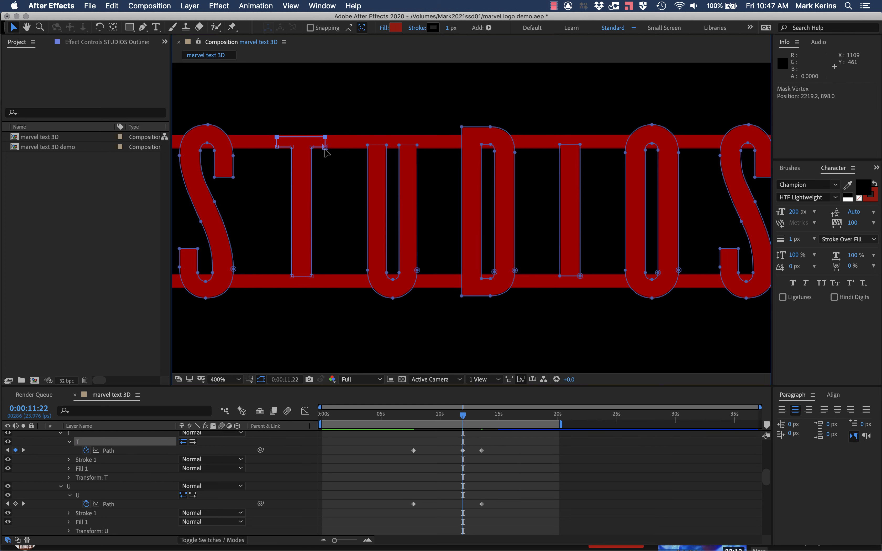
# Add a Path keyframe for the letter T at 0:00:11:04 and lower its crossbar vertices to fit within the upper line.
pyautogui.moveTo(463, 417)
pyautogui.mouseDown()
pyautogui.moveTo(490, 415)
pyautogui.moveTo(454, 421)
pyautogui.mouseUp()
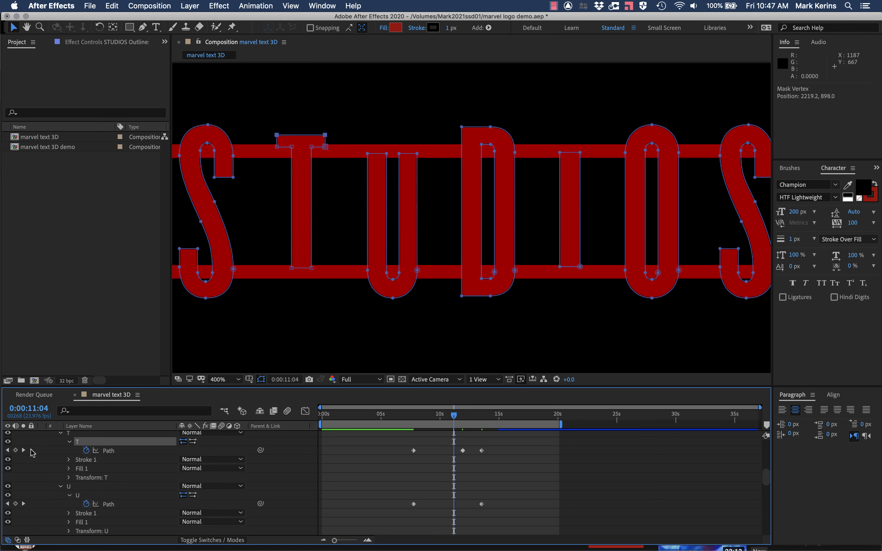
pyautogui.click(16, 451)
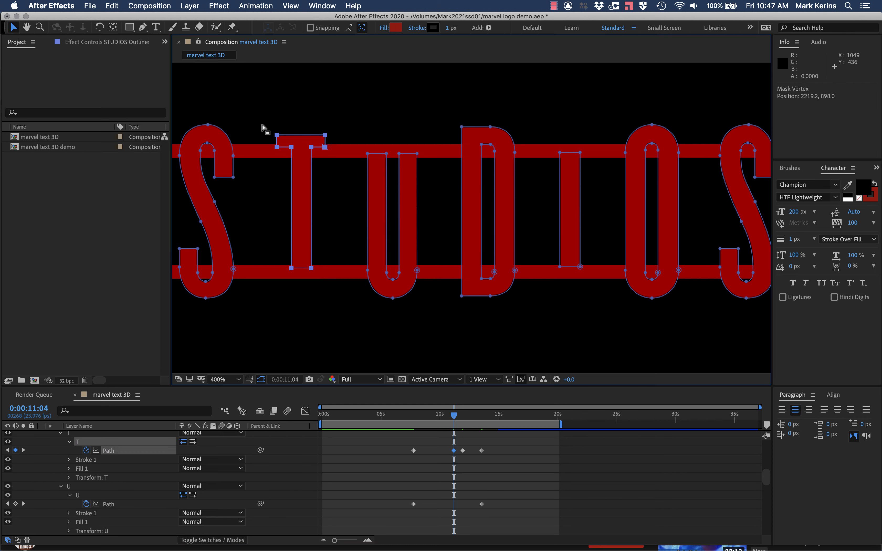
pyautogui.moveTo(262, 124); pyautogui.dragTo(325, 141)
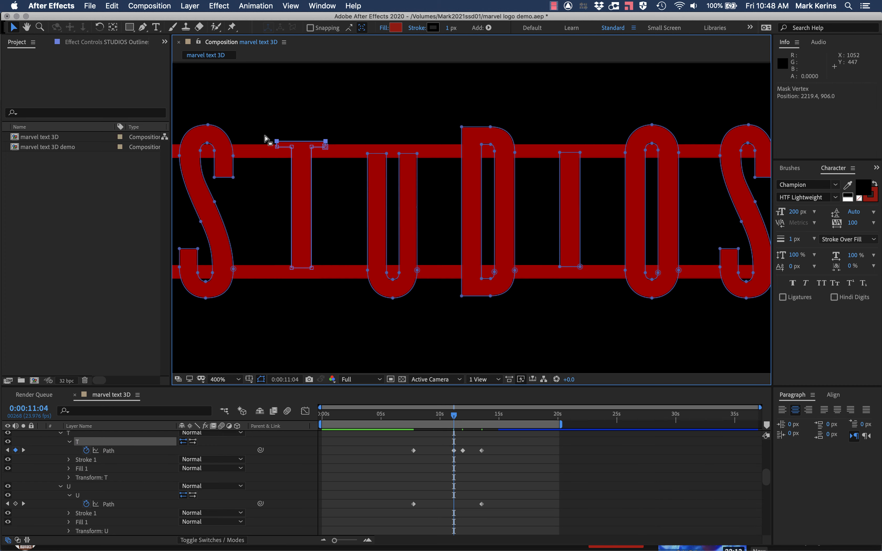
pyautogui.moveTo(265, 138); pyautogui.dragTo(325, 150)
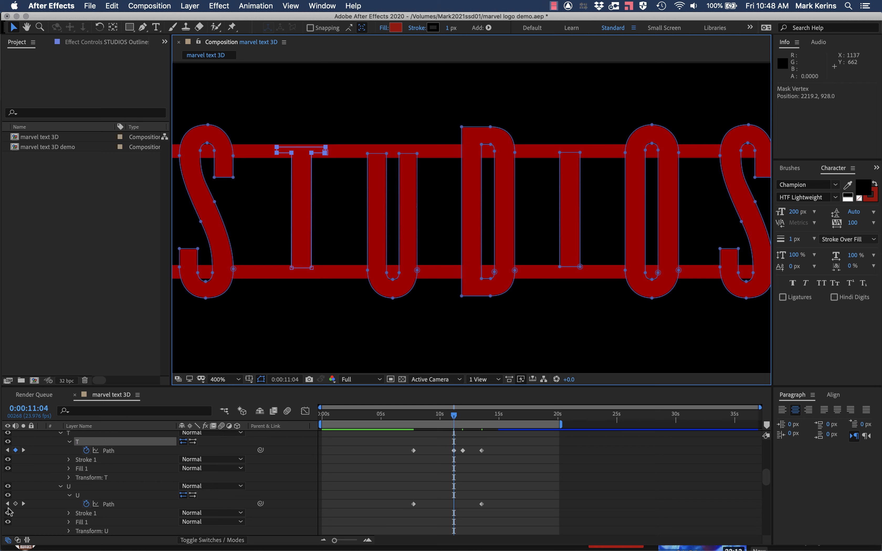
# At the T's first Path keyframe, 0:00:07:18, lower its whole crossbar into the upper line and flatten it.
pyautogui.click(8, 451)
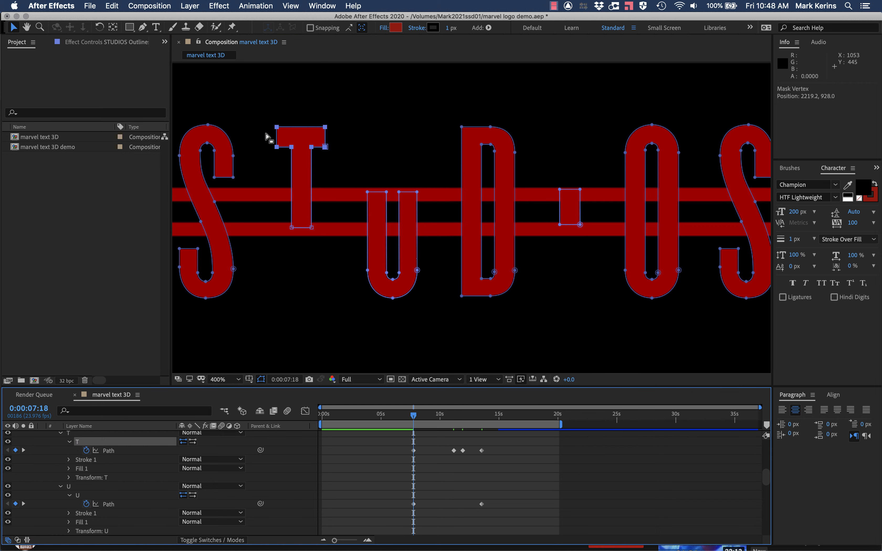
pyautogui.moveTo(255, 117); pyautogui.dragTo(327, 144)
pyautogui.moveTo(263, 130); pyautogui.dragTo(325, 197)
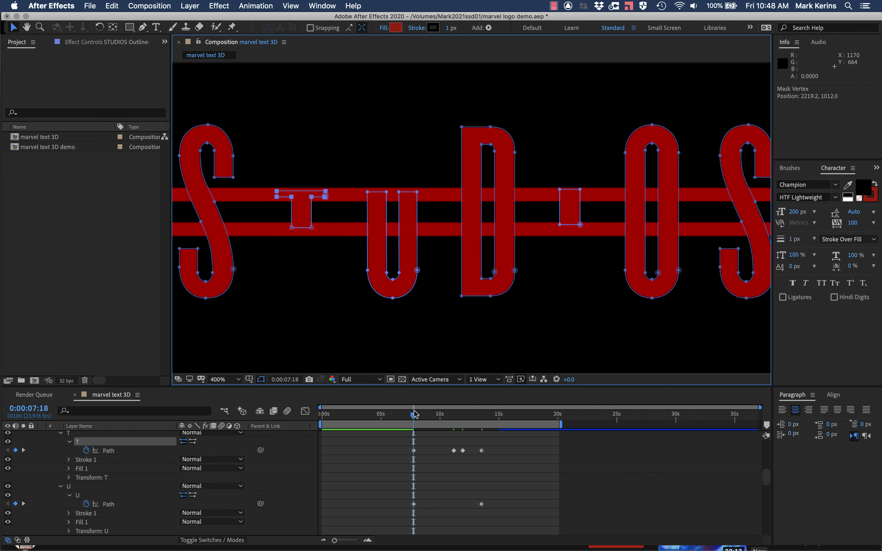
# Scrub through the animation to check how the STUDIOS letters expand as the lines open.
pyautogui.moveTo(415, 418); pyautogui.dragTo(449, 414)
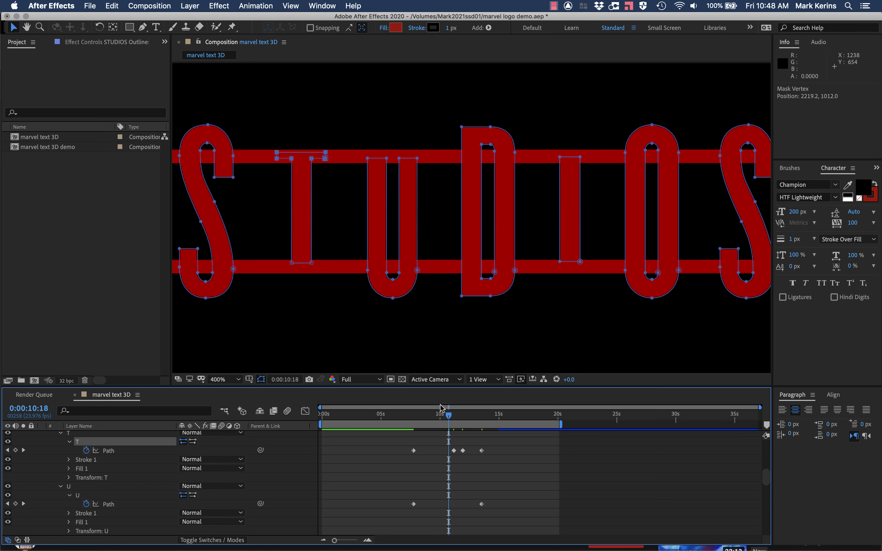
pyautogui.moveTo(449, 418); pyautogui.dragTo(490, 417)
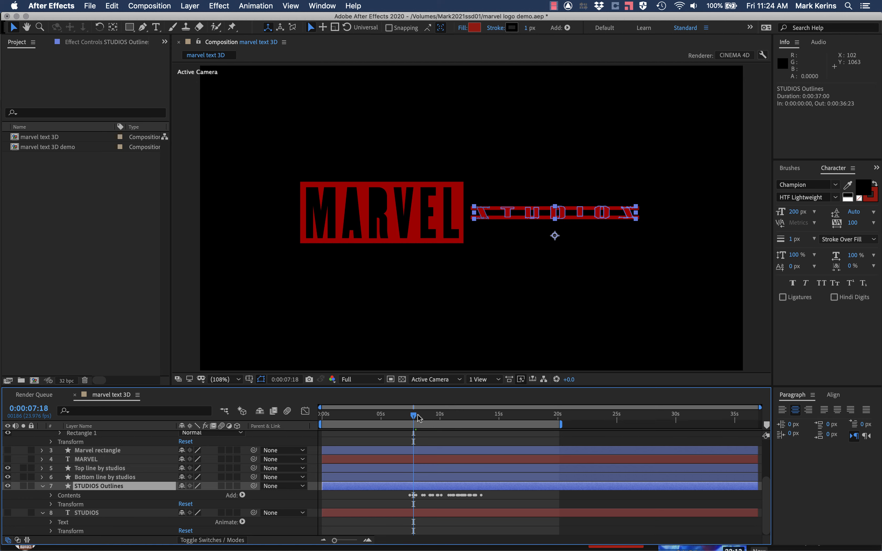
pyautogui.moveTo(414, 417); pyautogui.dragTo(539, 404)
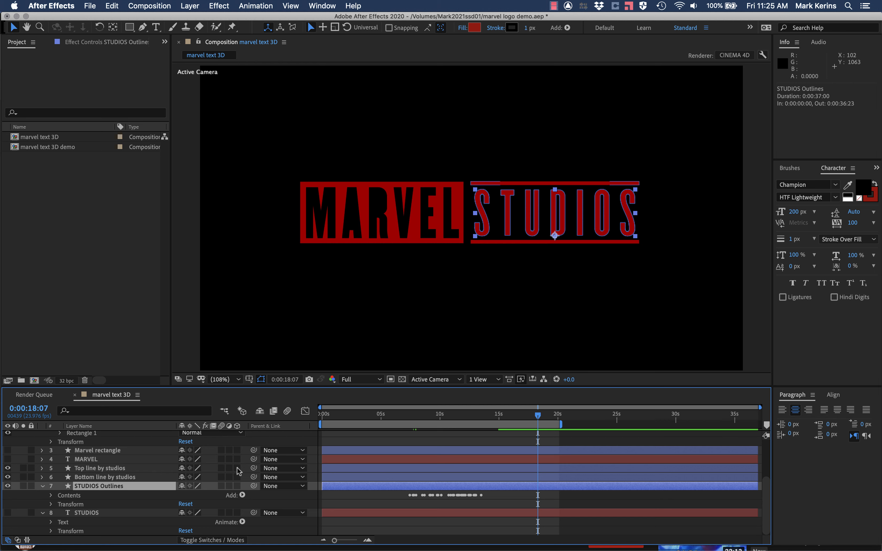
# Make the top line, bottom line, STUDIOS Outlines and MARVEL main Block layers 3D, and hide the shy layers in the timeline.
pyautogui.moveTo(237, 469); pyautogui.dragTo(237, 479)
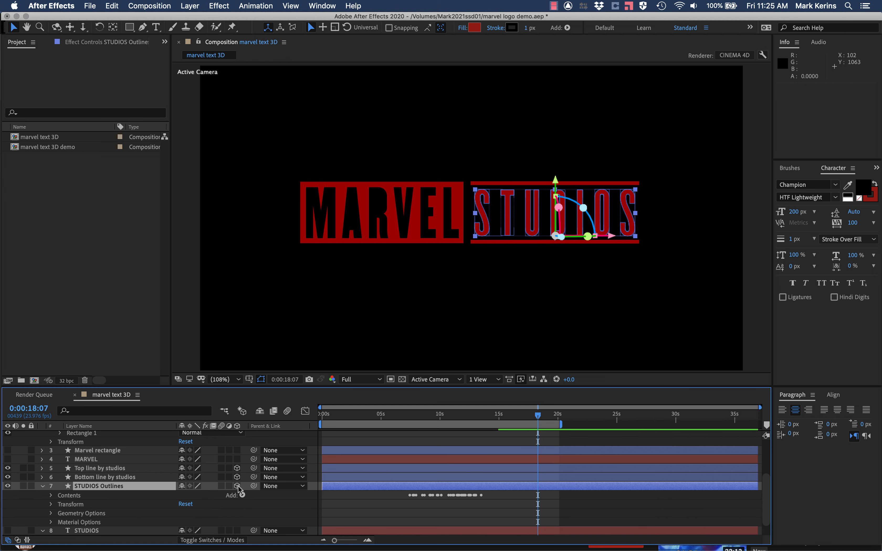
pyautogui.scroll(-2, 239, 490)
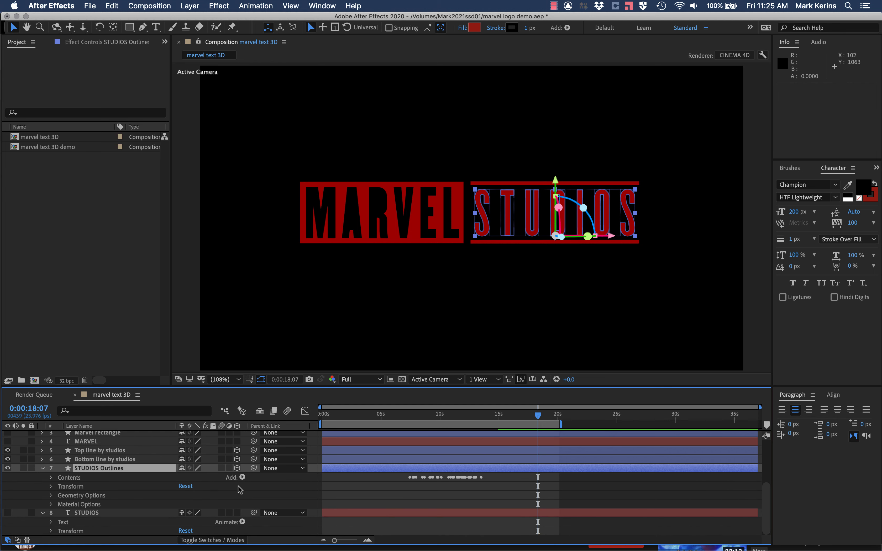
pyautogui.scroll(5, 239, 490)
pyautogui.scroll(-5, 238, 490)
pyautogui.scroll(6, 194, 522)
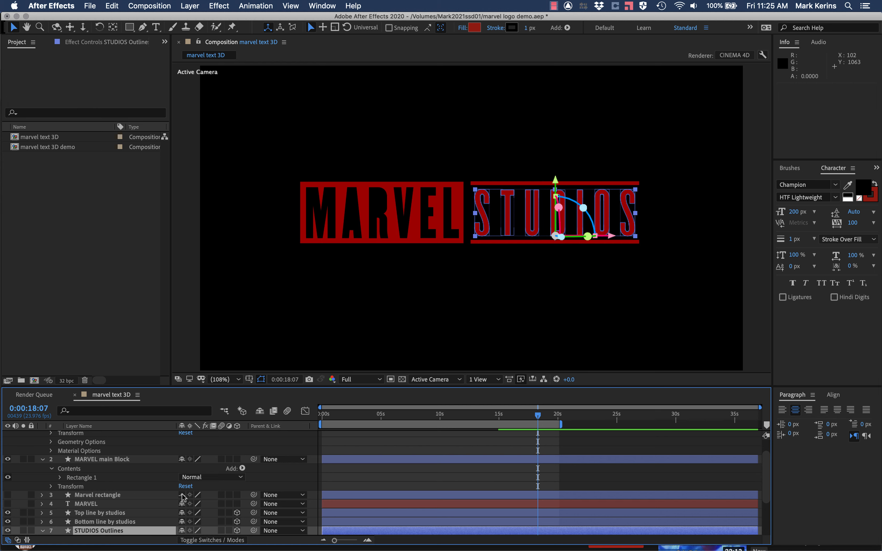
pyautogui.scroll(2, 184, 505)
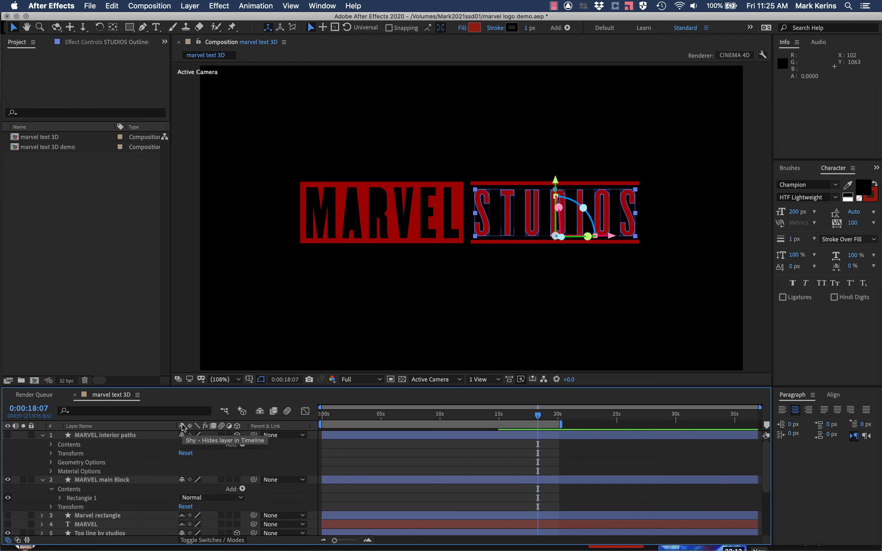
pyautogui.click(260, 412)
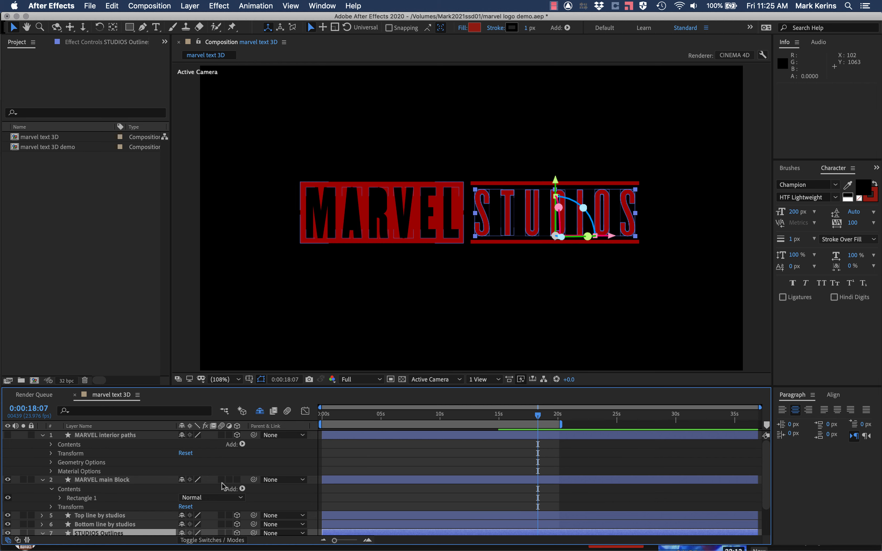
pyautogui.click(237, 480)
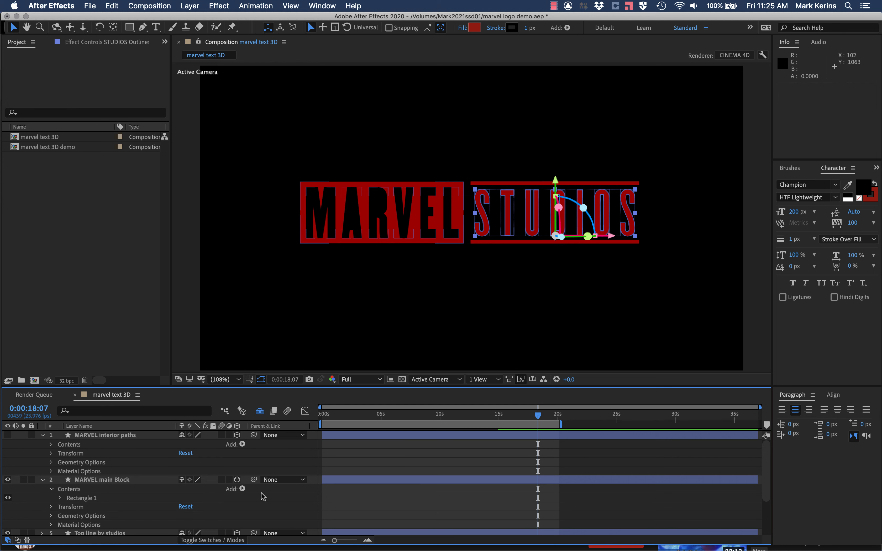
# Set the Extrusion Depth of the STUDIOS Outlines layer to 50.
pyautogui.scroll(-3, 250, 493)
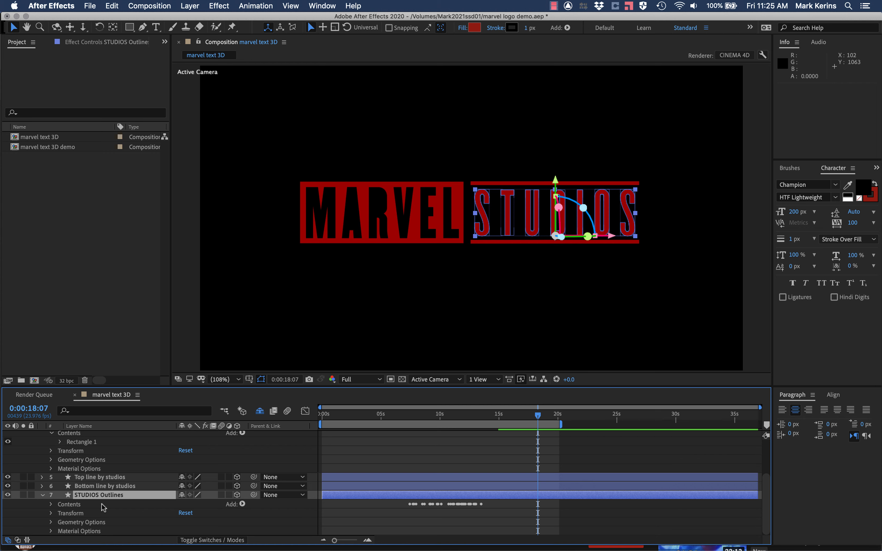
pyautogui.click(51, 522)
pyautogui.scroll(-2, 58, 523)
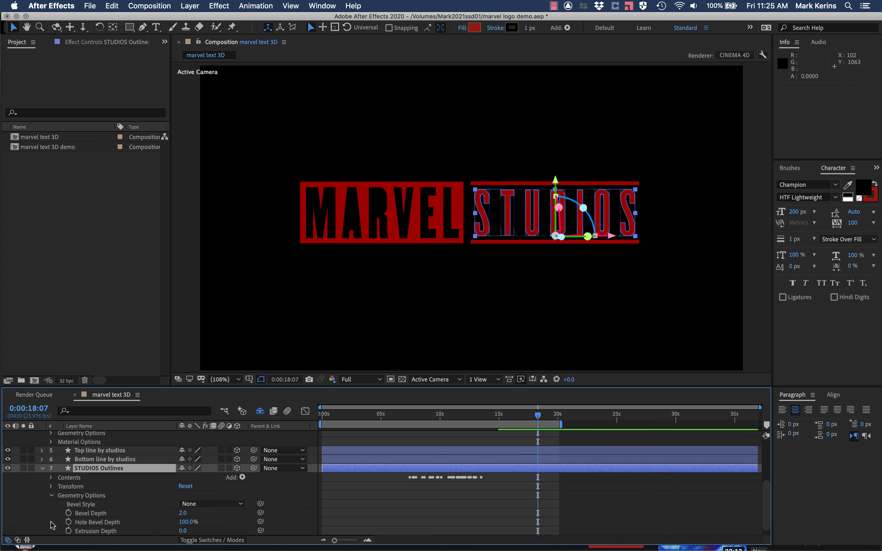
pyautogui.click(183, 522)
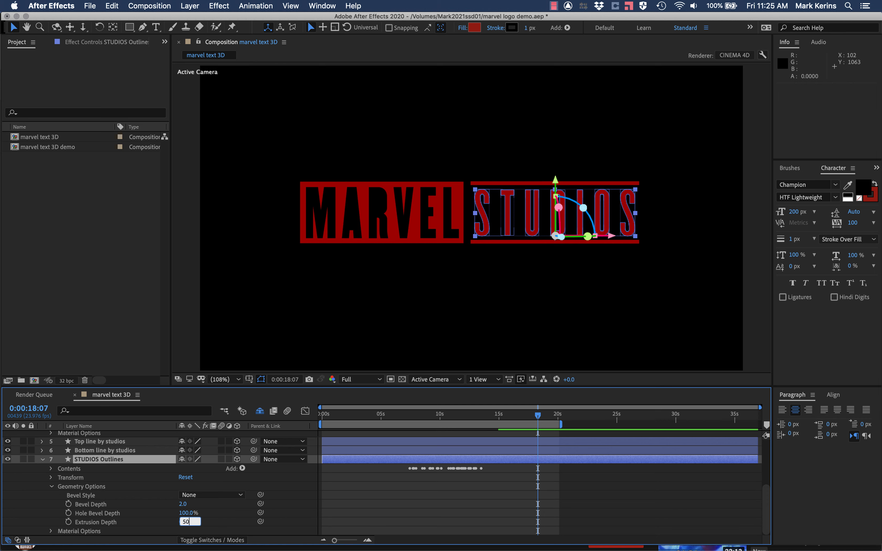
pyautogui.write('50')
pyautogui.press('Return')
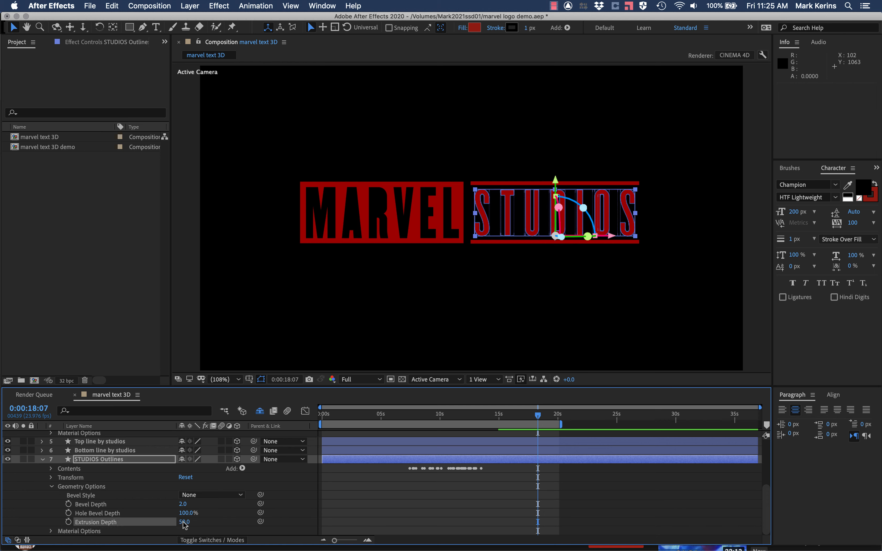
# Set the Extrusion Depth of the Bottom line by studios layer to 50.
pyautogui.scroll(2, 138, 494)
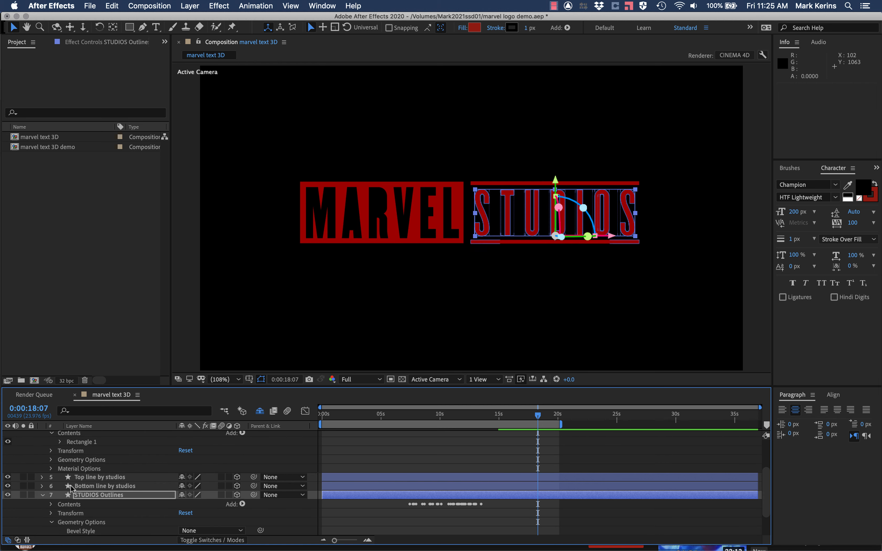
pyautogui.click(42, 486)
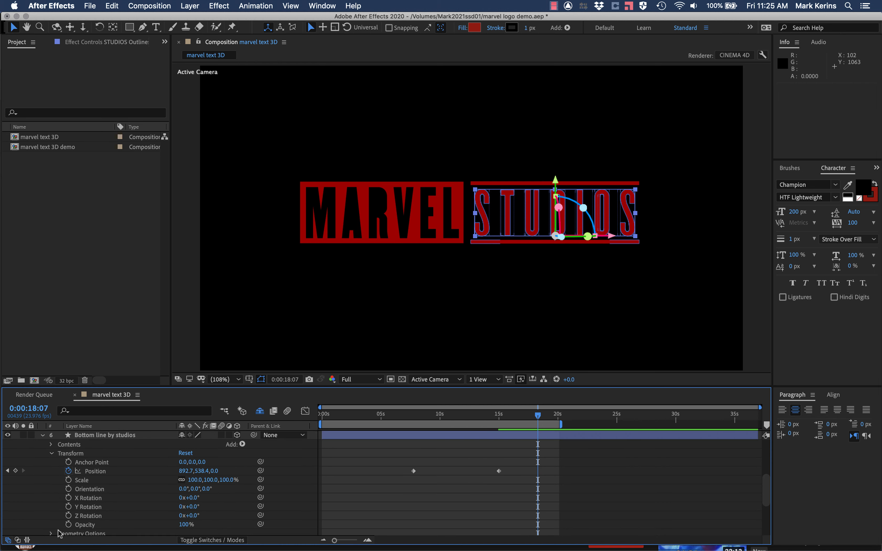
pyautogui.click(50, 534)
pyautogui.scroll(-3, 99, 502)
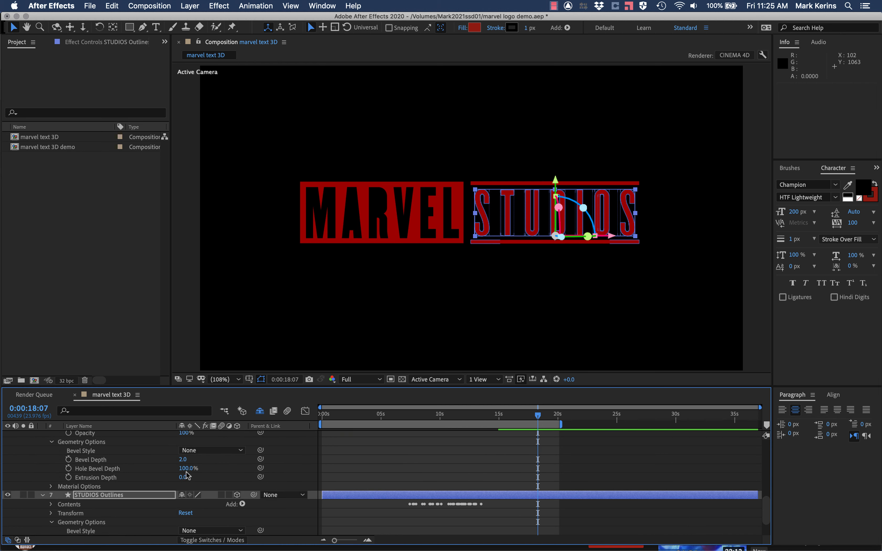
pyautogui.click(184, 478)
pyautogui.write('50')
pyautogui.press('Return')
# Set the Extrusion Depth of the Top line by studios layer to 50.
pyautogui.scroll(5, 184, 477)
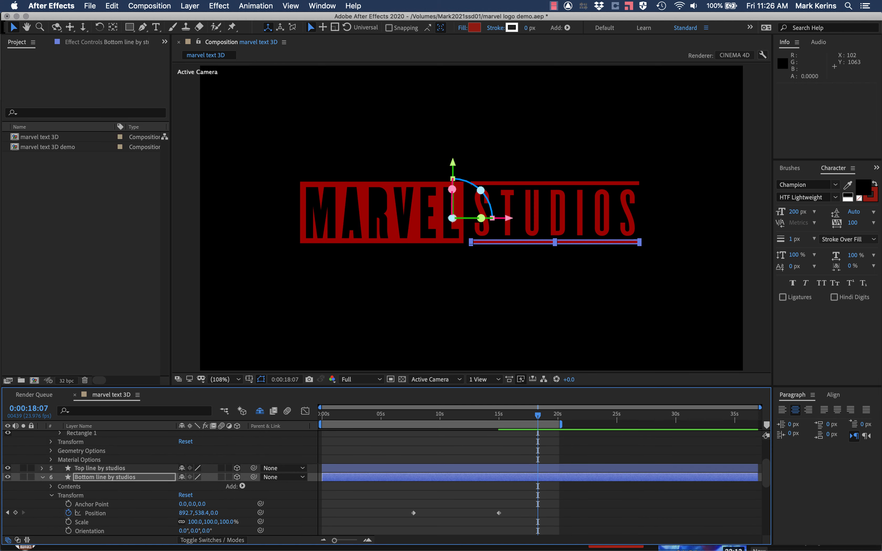
pyautogui.click(42, 468)
pyautogui.scroll(-3, 79, 505)
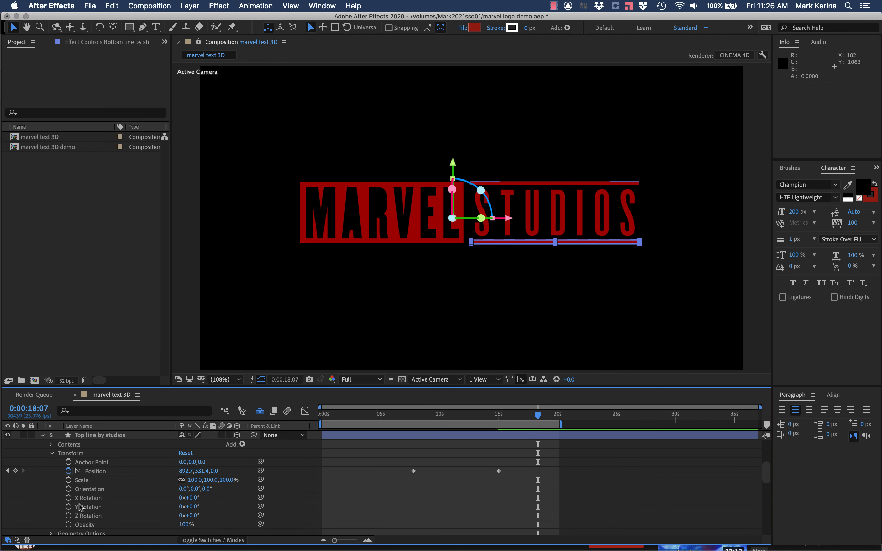
pyautogui.click(50, 534)
pyautogui.scroll(-4, 135, 515)
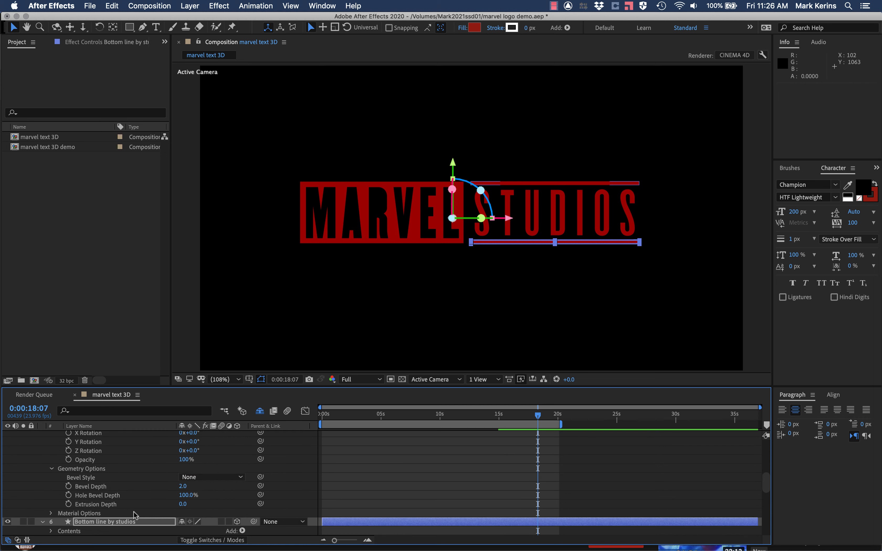
pyautogui.click(184, 506)
pyautogui.press('Return')
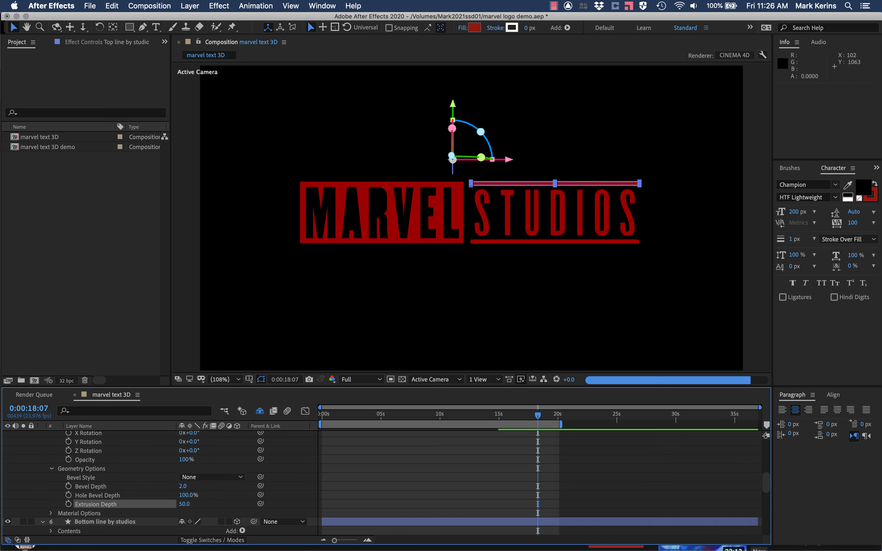
# Set the Extrusion Depth of the MARVEL main Block layer to 50.
pyautogui.scroll(3, 184, 505)
pyautogui.scroll(5, 90, 524)
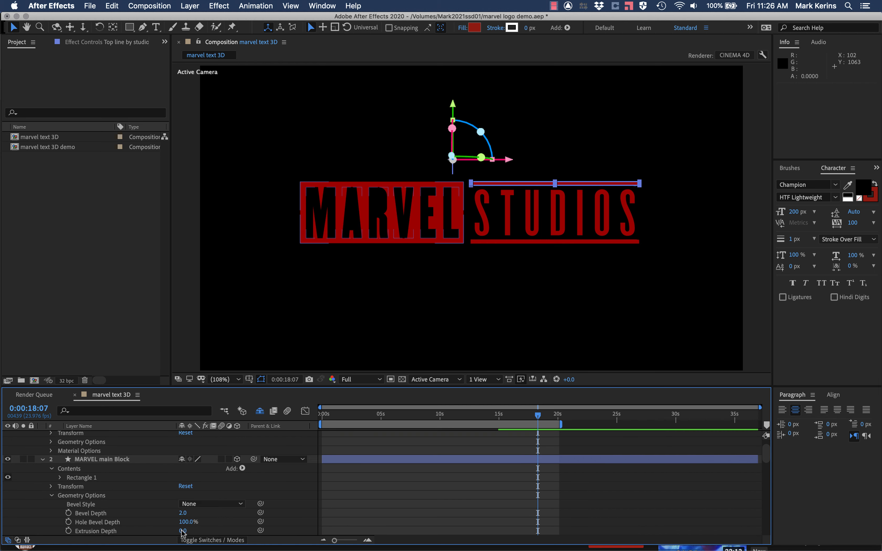
pyautogui.click(182, 531)
pyautogui.write('50')
pyautogui.press('Return')
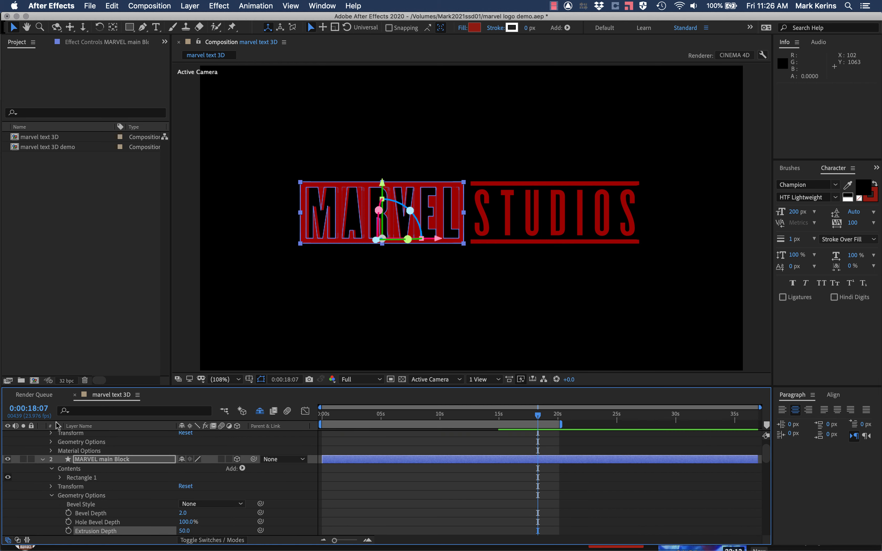
# Set the Extrusion Depth of the MARVEL interior paths layer to 50.
pyautogui.scroll(1, 54, 448)
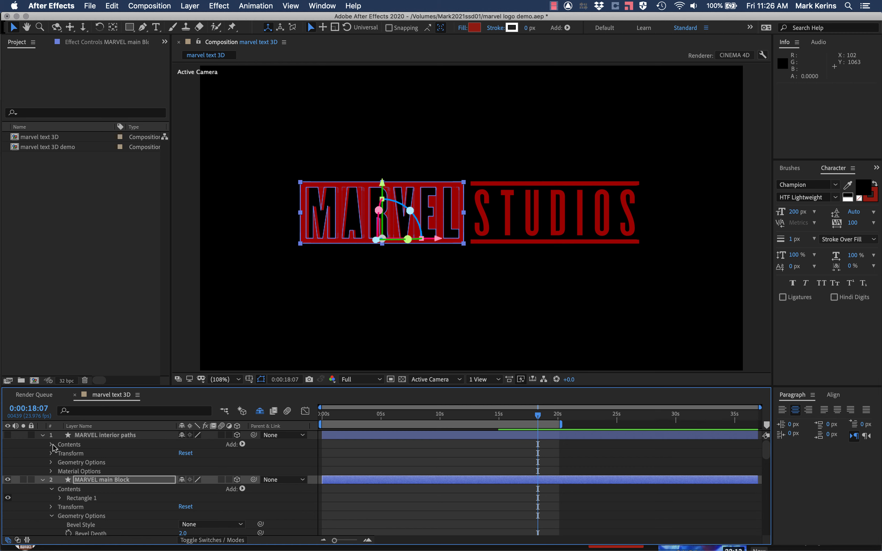
pyautogui.click(52, 463)
pyautogui.click(183, 499)
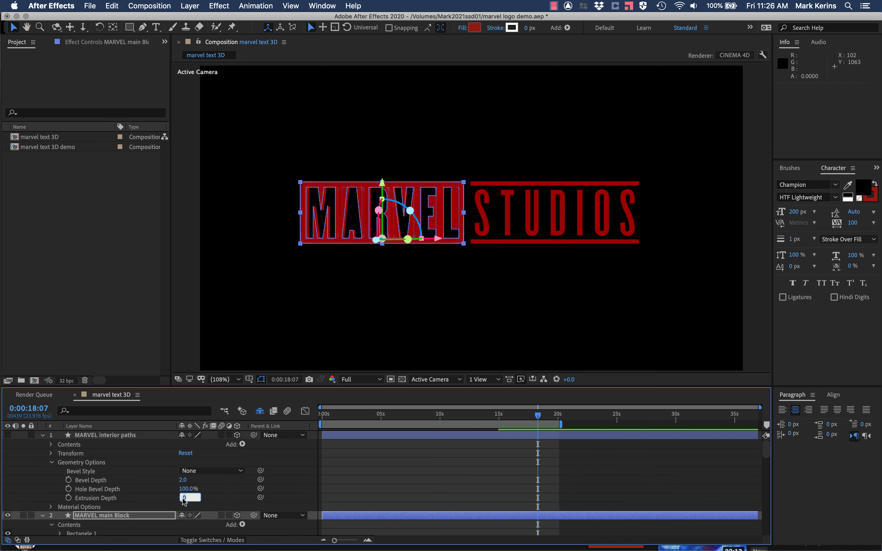
pyautogui.write('50')
pyautogui.press('Return')
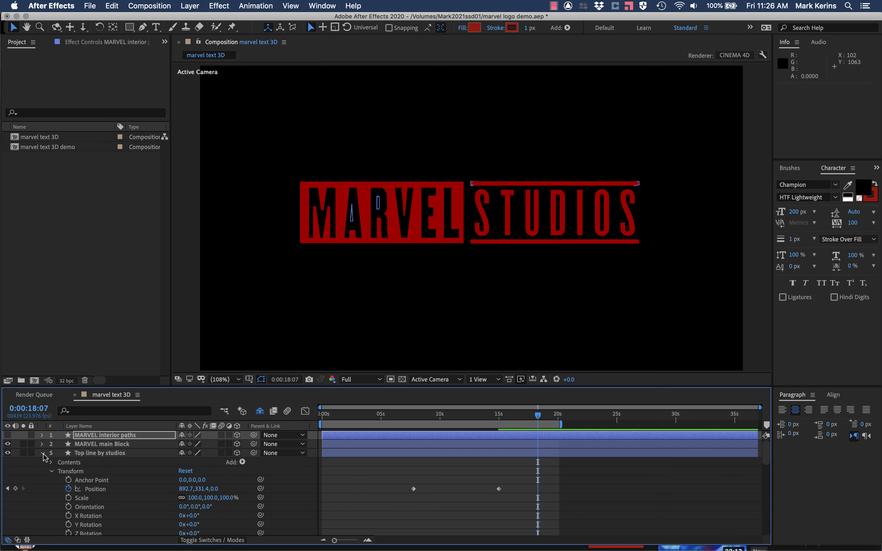
# Collapse the properties of the expanded layers and make the MARVEL interior paths layer visible.
pyautogui.click(42, 453)
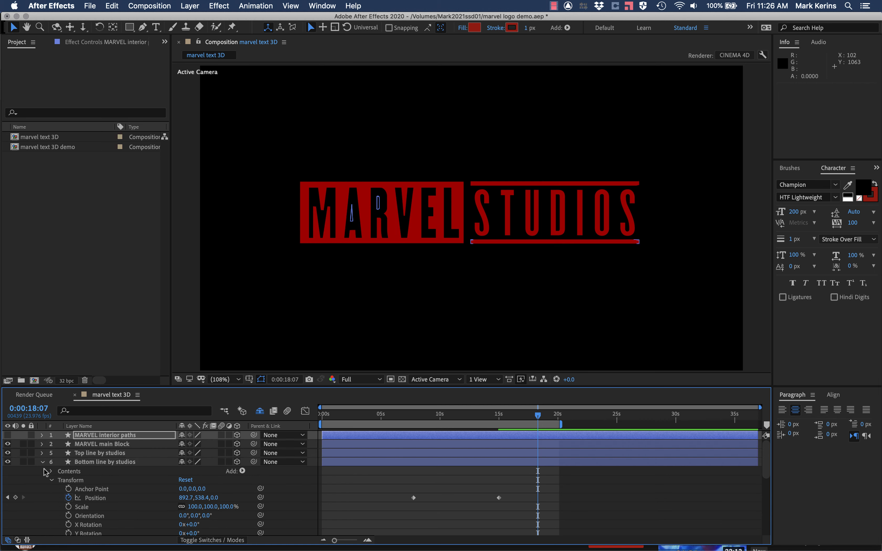
pyautogui.click(42, 462)
pyautogui.click(42, 471)
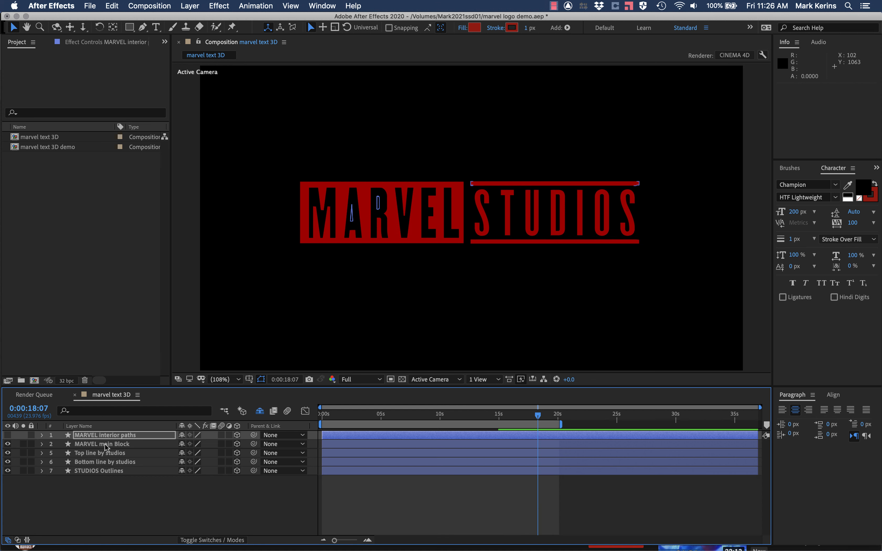
pyautogui.click(96, 470)
pyautogui.click(8, 435)
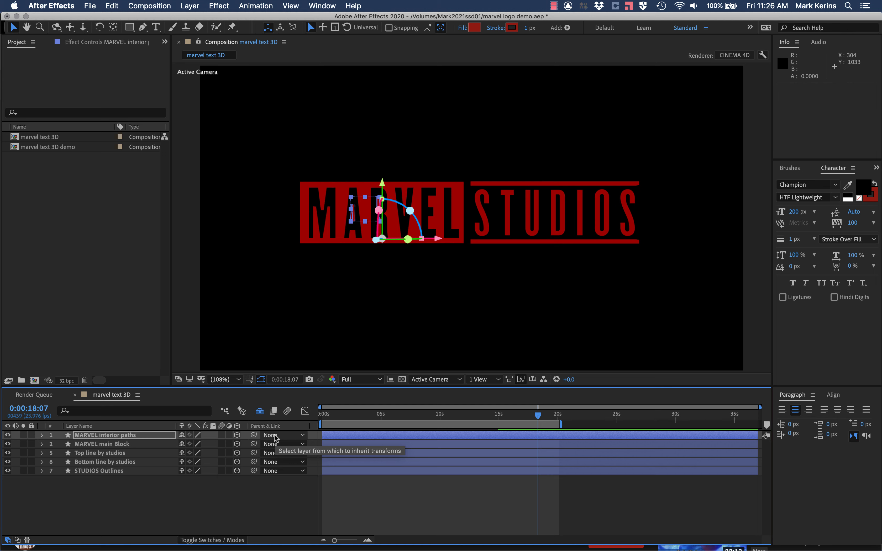
# Add a null object to the marvel text 3D composition and turn it into a 3D layer.
pyautogui.click(198, 5)
pyautogui.moveTo(213, 19)
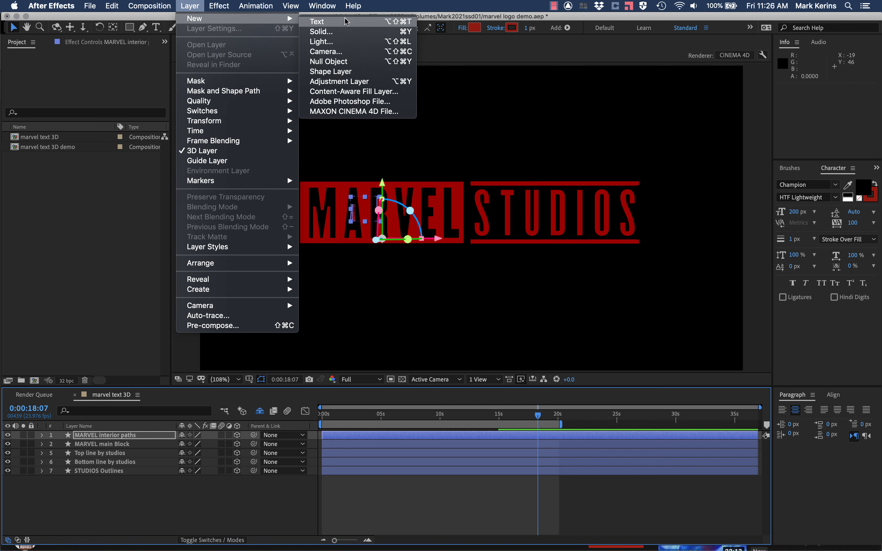
pyautogui.click(348, 62)
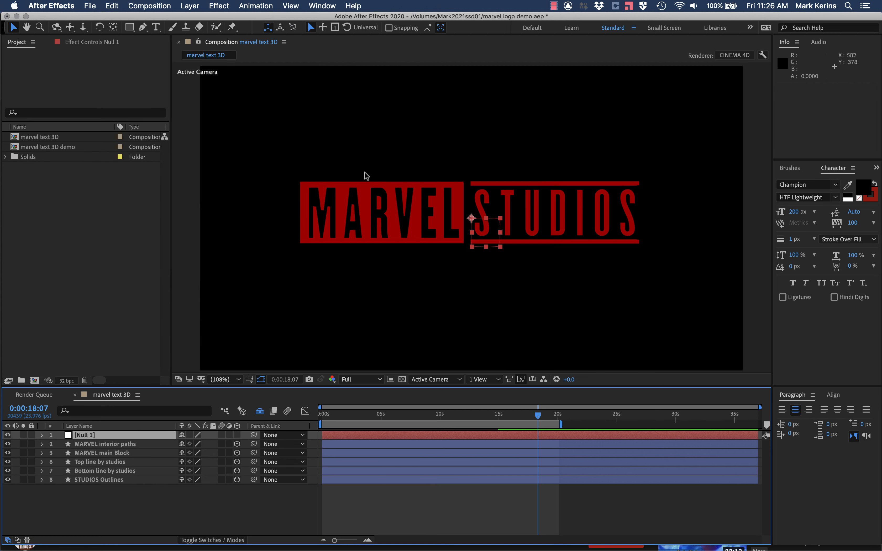
pyautogui.click(237, 435)
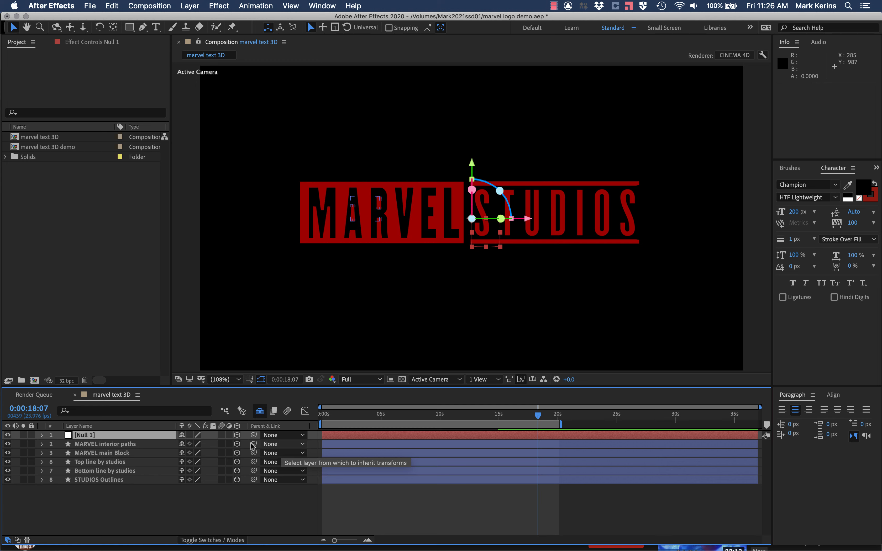
# Parent all five logo shape layers to the null and reveal the null's transform properties.
pyautogui.click(82, 445)
pyautogui.keyDown('shift'); pyautogui.click(91, 480); pyautogui.keyUp('shift')
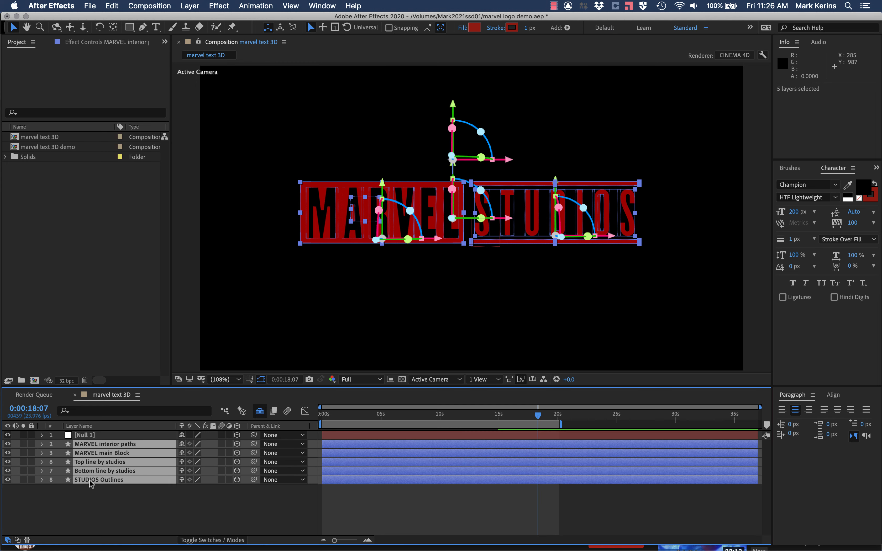
pyautogui.click(275, 453)
pyautogui.click(285, 467)
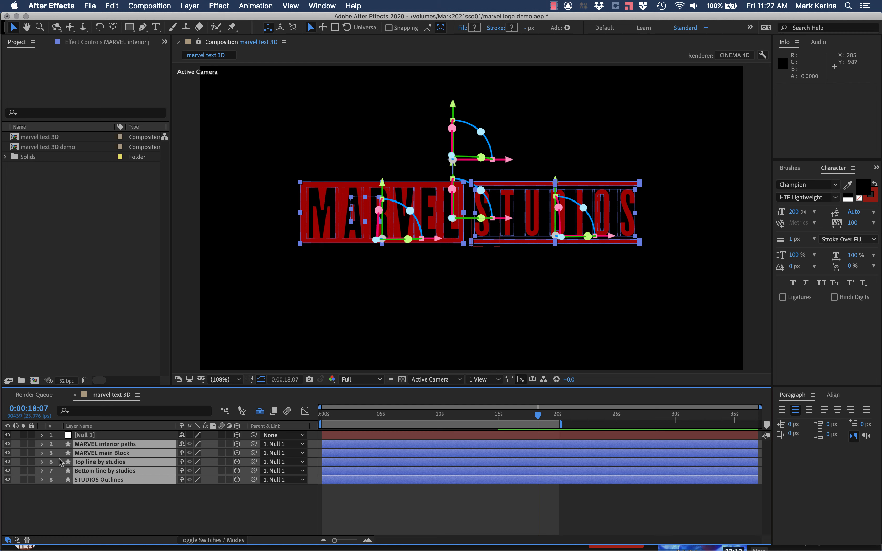
pyautogui.click(42, 436)
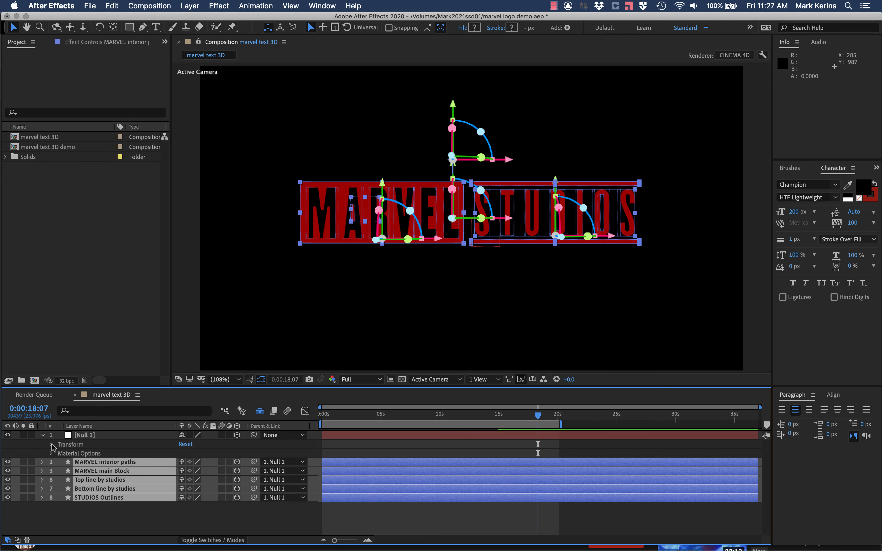
pyautogui.click(51, 444)
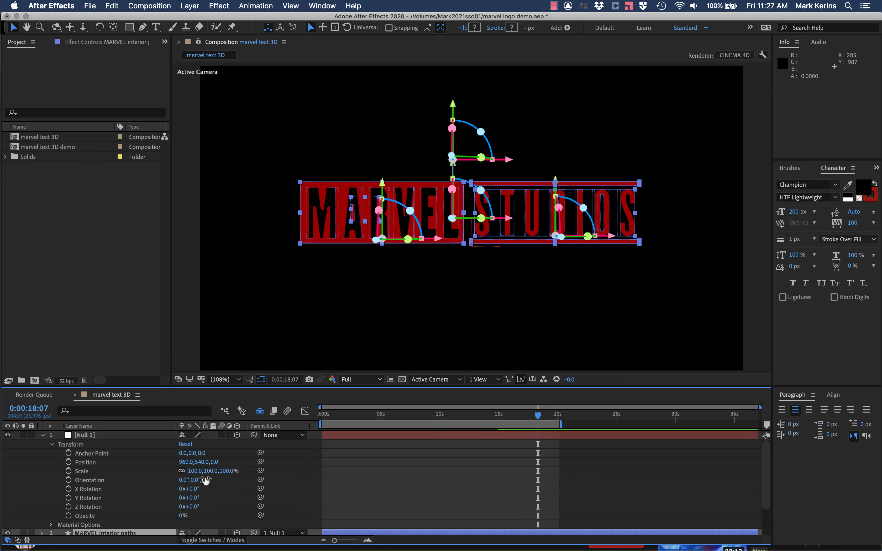
# Test the parenting by scaling the null and rotating it to 38° about X, restoring the scale and an X Rotation of 0°.
pyautogui.moveTo(209, 472); pyautogui.dragTo(223, 471)
pyautogui.press('super+z')
pyautogui.moveTo(191, 488); pyautogui.dragTo(223, 488)
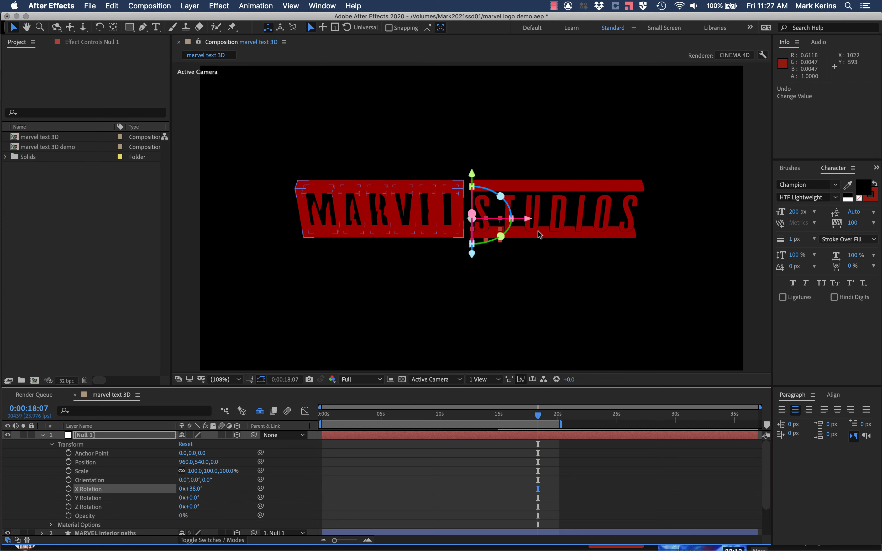
pyautogui.click(192, 489)
pyautogui.write('0')
pyautogui.press('Return')
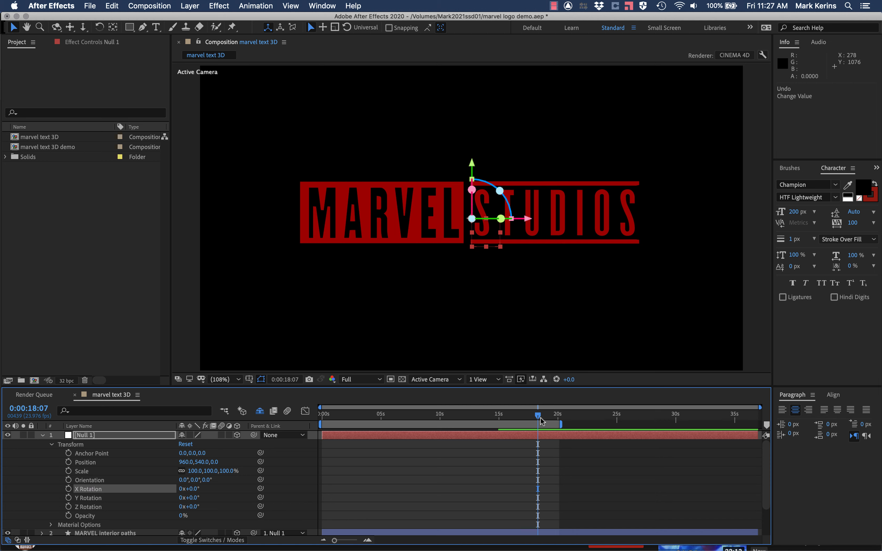
# Start keyframing the null's Position and X, Y and Z Rotation at 0:00:13:17, and return to the beginning of the timeline.
pyautogui.moveTo(539, 417); pyautogui.dragTo(484, 414)
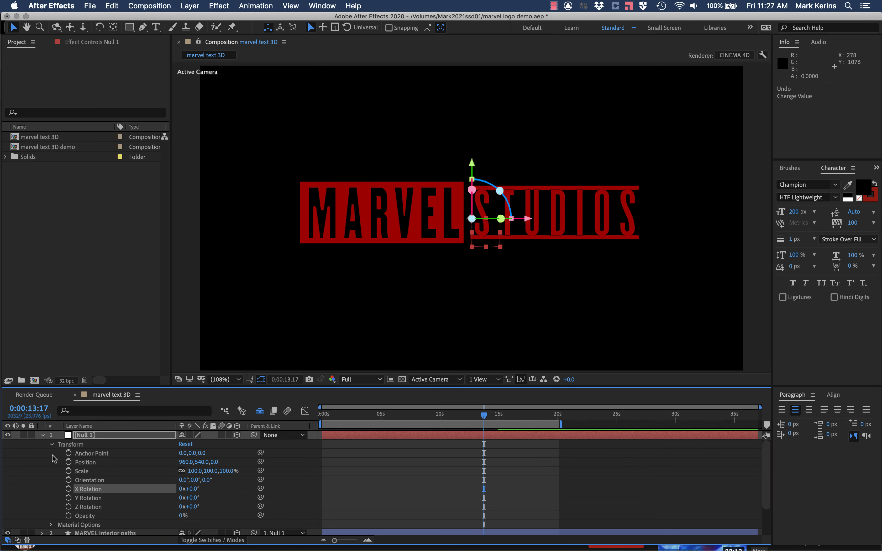
pyautogui.click(68, 462)
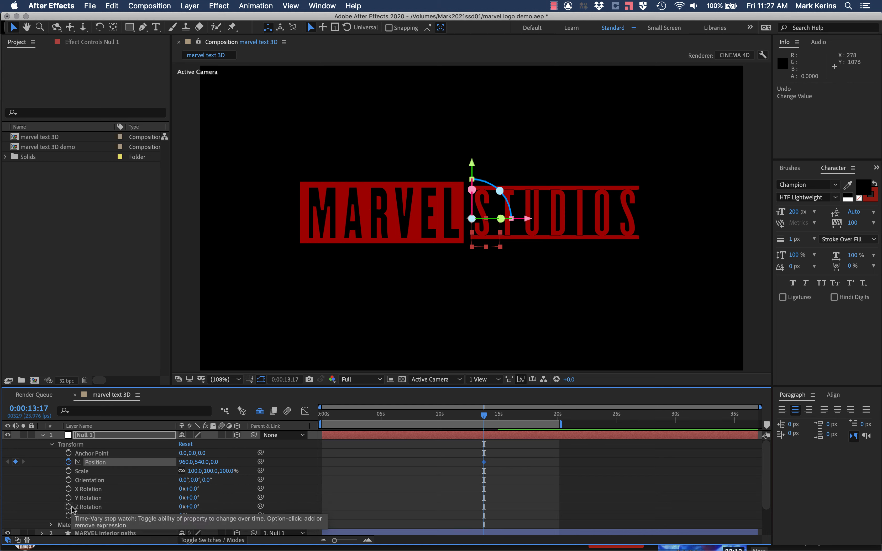
pyautogui.click(68, 489)
pyautogui.click(69, 498)
pyautogui.click(69, 507)
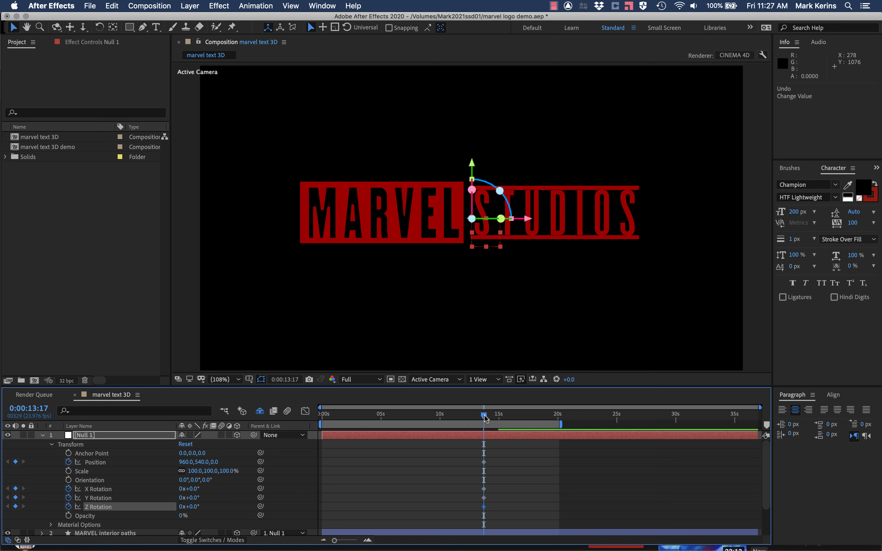
pyautogui.moveTo(485, 417); pyautogui.dragTo(322, 416)
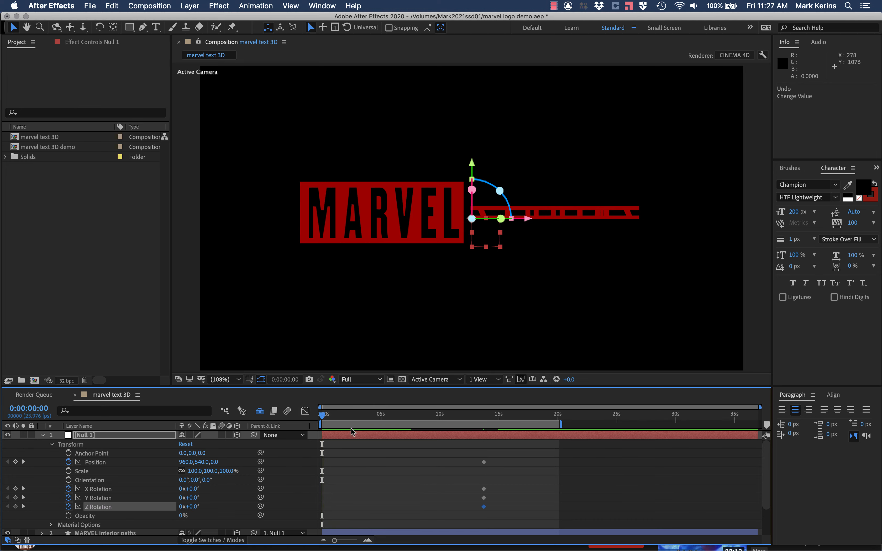
# Switch to Chrome and play the reference Marvel Studios logo video from about 0:17 to study its camera move.
pyautogui.press('super+Tab')
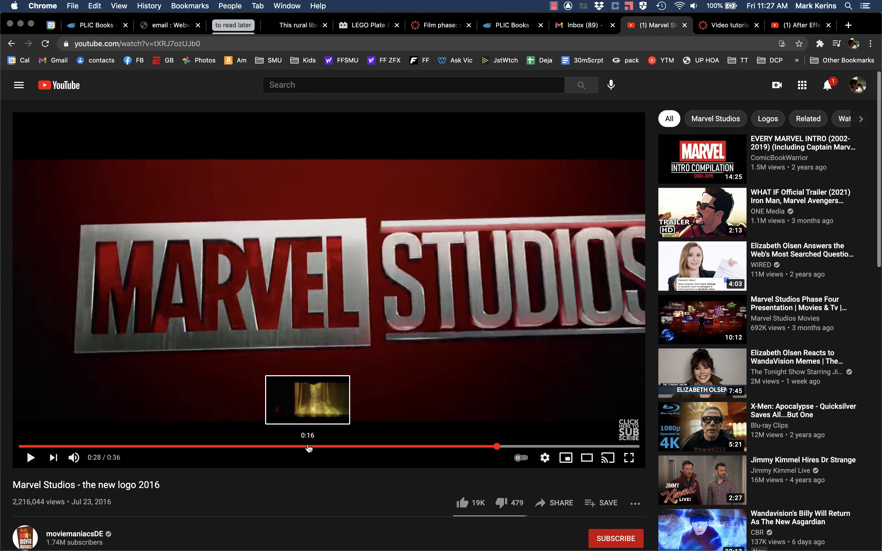
pyautogui.click(308, 447)
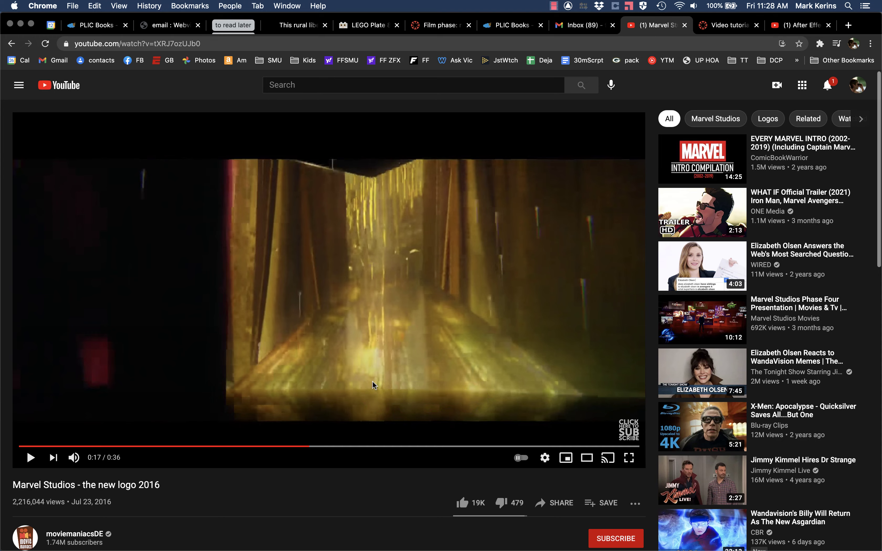
pyautogui.click(374, 385)
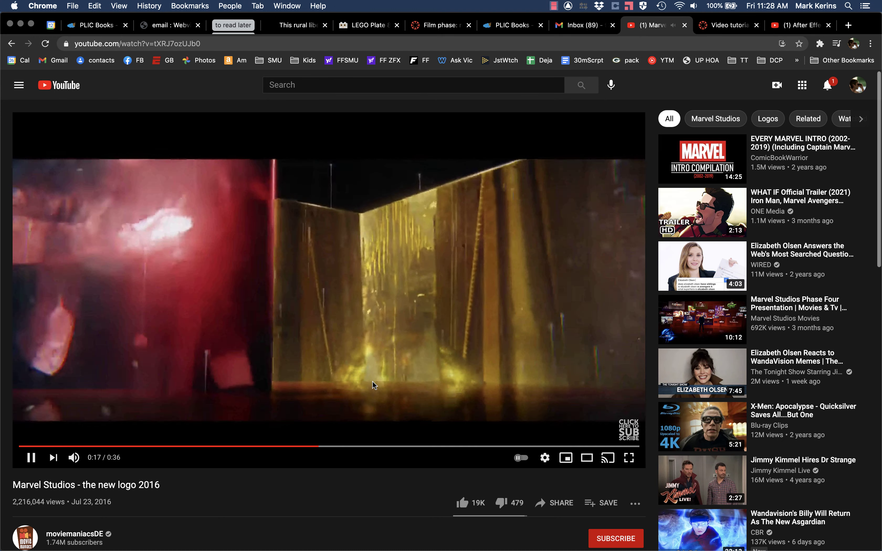
pyautogui.click(366, 299)
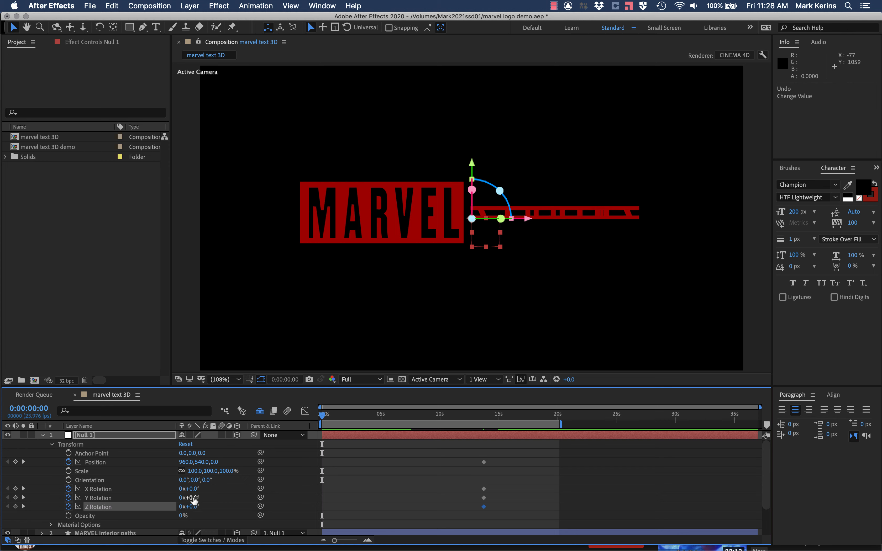
# In After Effects, keyframe the null's rotation at 0:00:00:00 to X -83°, Y -1° and Z -54°.
pyautogui.moveTo(182, 489); pyautogui.dragTo(152, 487)
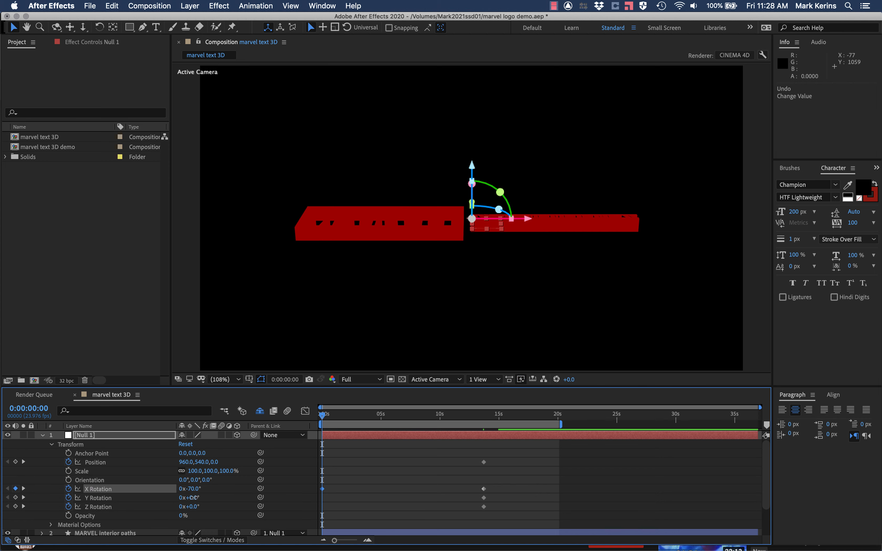
pyautogui.moveTo(194, 498)
pyautogui.mouseDown()
pyautogui.moveTo(205, 499)
pyautogui.moveTo(196, 499)
pyautogui.mouseUp()
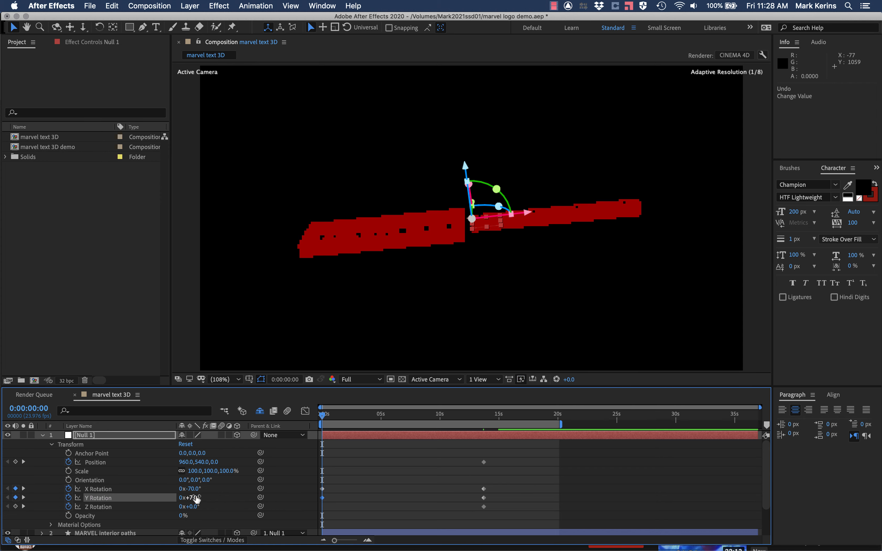
pyautogui.click(192, 498)
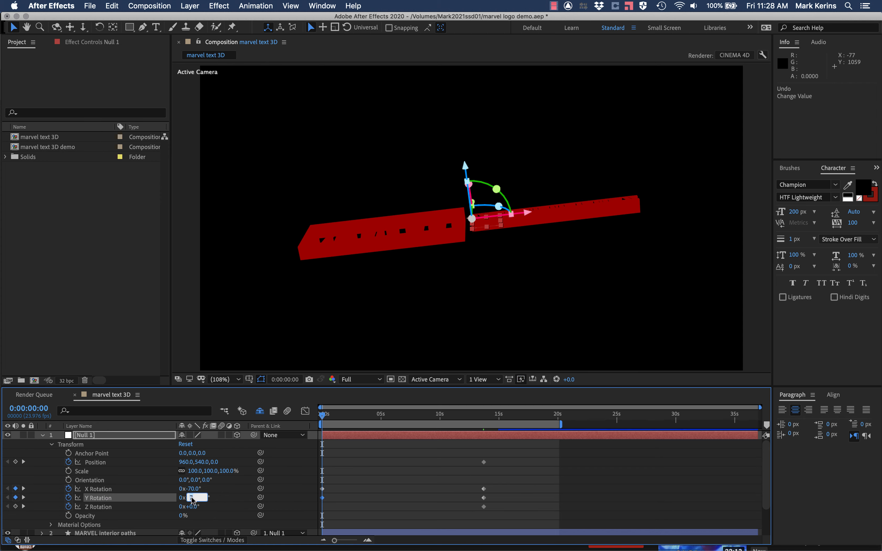
pyautogui.press('Return')
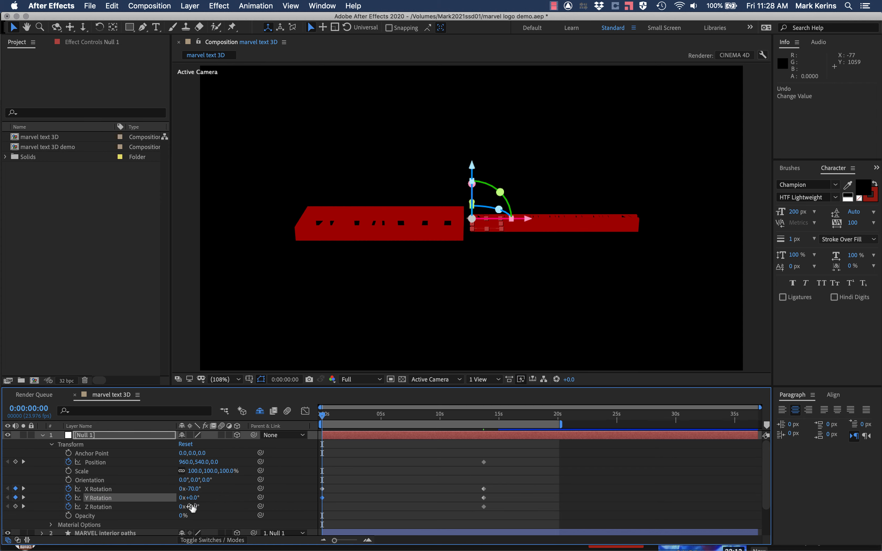
pyautogui.moveTo(193, 507)
pyautogui.mouseDown()
pyautogui.moveTo(166, 507)
pyautogui.moveTo(188, 490)
pyautogui.mouseUp()
pyautogui.moveTo(191, 498); pyautogui.dragTo(190, 498)
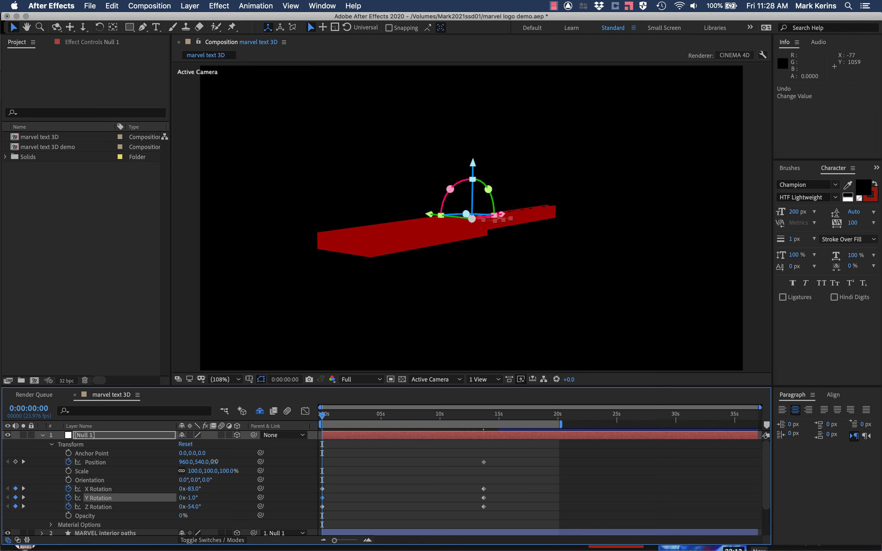
# Keyframe the null's Position at 0:00:00:00 to 1203, 491, -2399 so the red block fills the frame.
pyautogui.moveTo(216, 463); pyautogui.dragTo(2, 510)
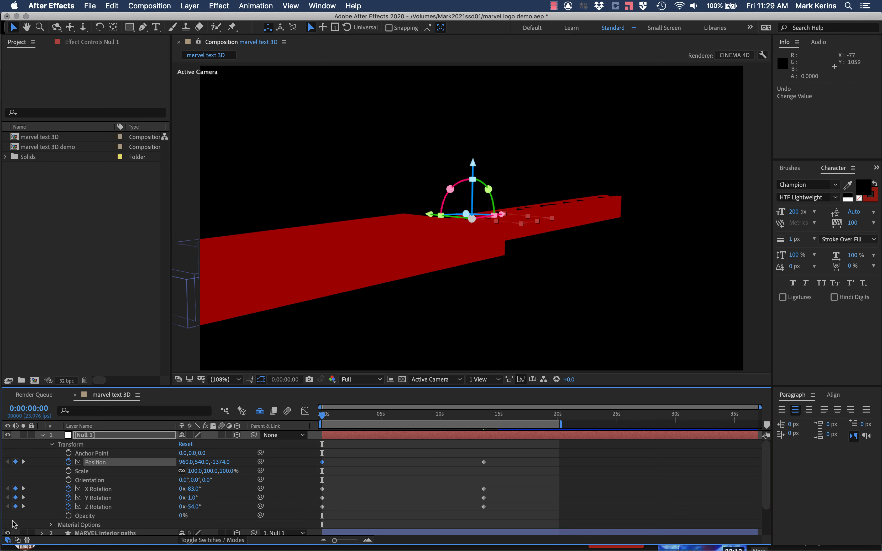
pyautogui.moveTo(221, 463); pyautogui.dragTo(33, 487)
pyautogui.moveTo(220, 463); pyautogui.dragTo(12, 476)
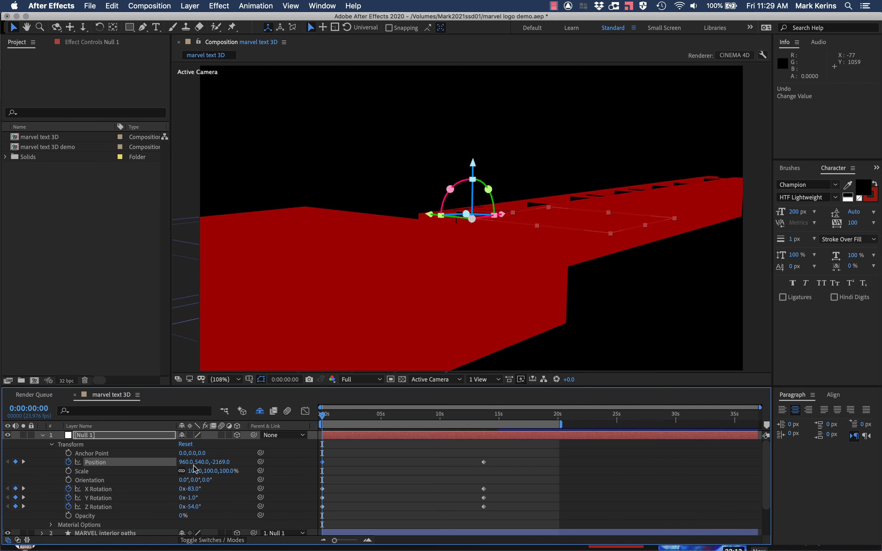
pyautogui.moveTo(183, 462); pyautogui.dragTo(307, 455)
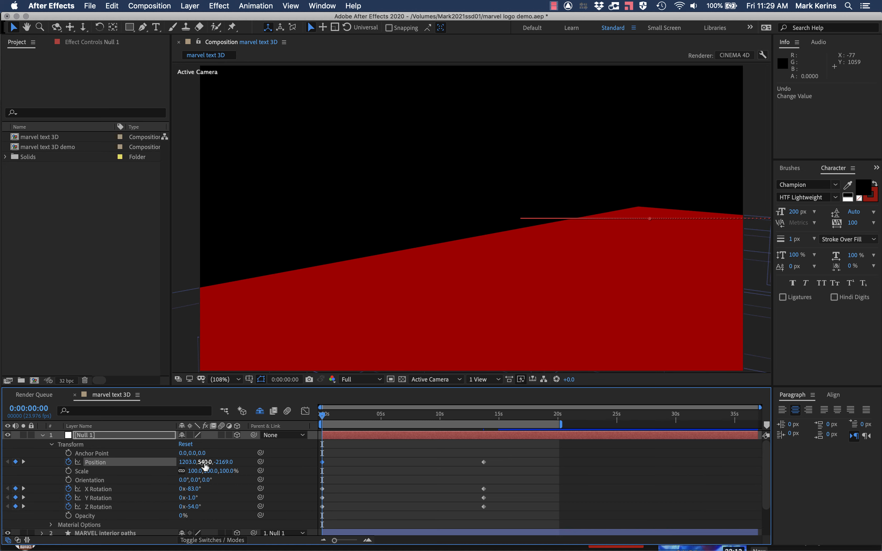
pyautogui.moveTo(206, 464); pyautogui.dragTo(103, 468)
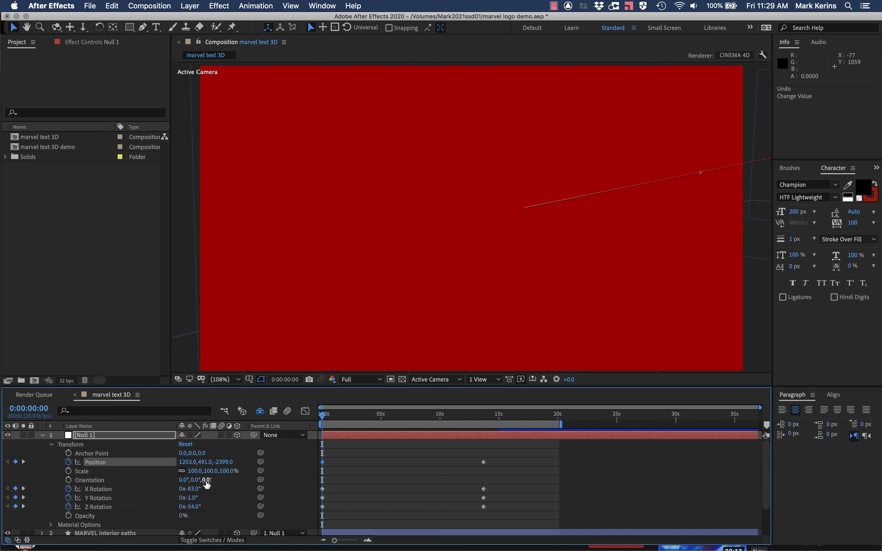
# Preview the logo's move from the start of the timeline to about 0:00:14:14.
pyautogui.moveTo(331, 416); pyautogui.dragTo(486, 418)
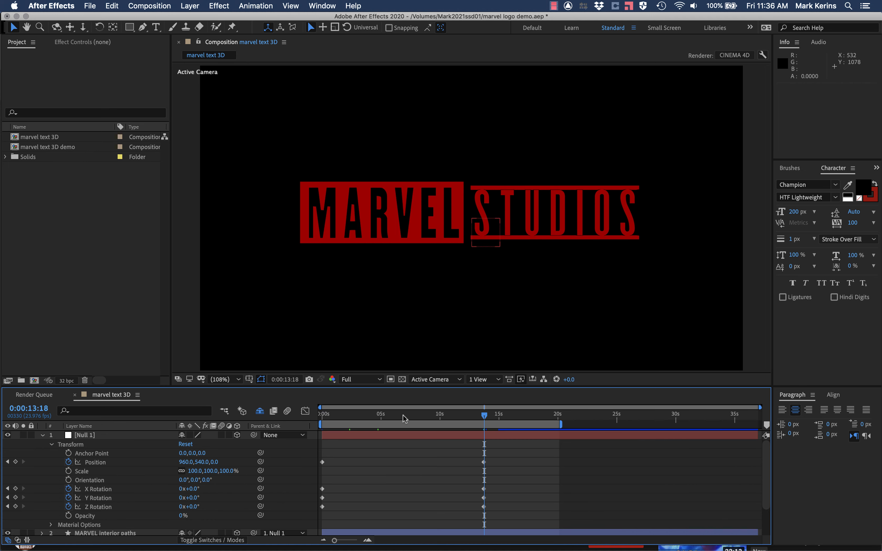
pyautogui.moveTo(325, 417); pyautogui.dragTo(493, 417)
pyautogui.press('space')
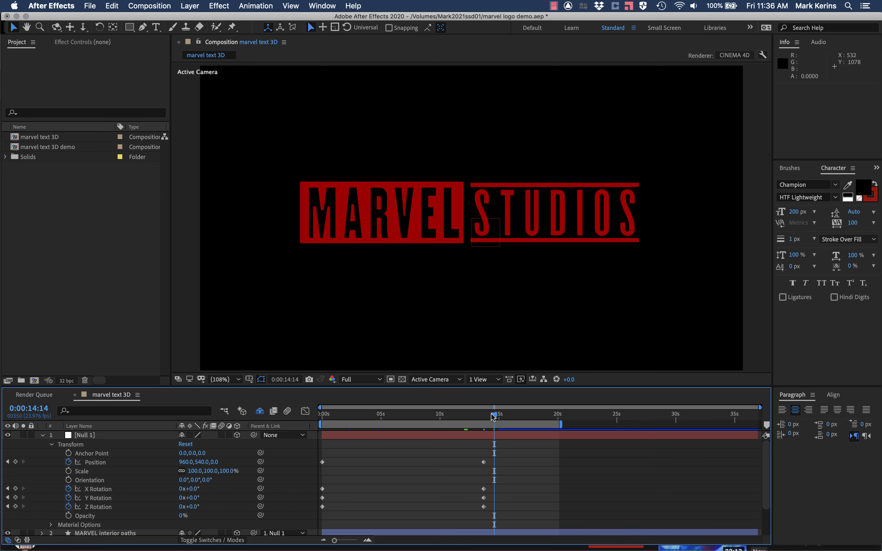
# Apply Easy Ease to the null's Position and X, Y and Z Rotation keyframes at 0:00:13:17, and check the end of the move.
pyautogui.click(484, 462)
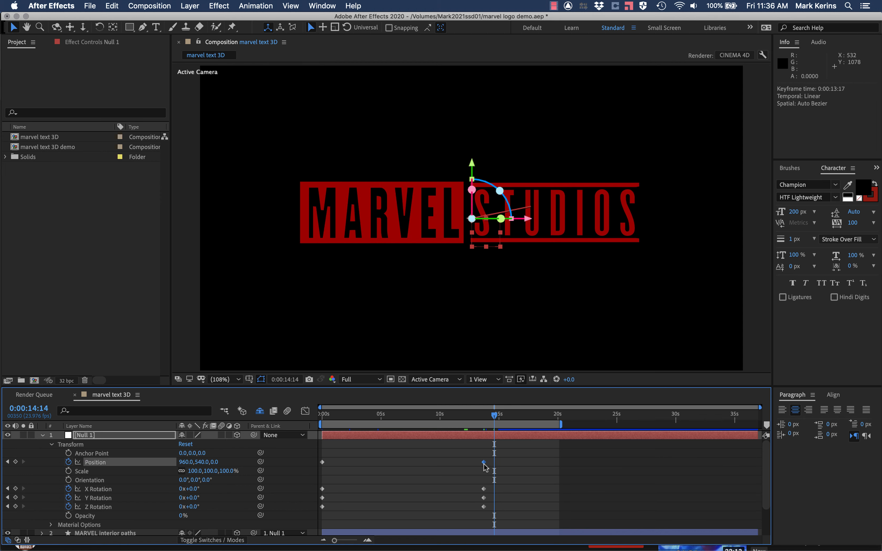
pyautogui.rightClick(484, 463)
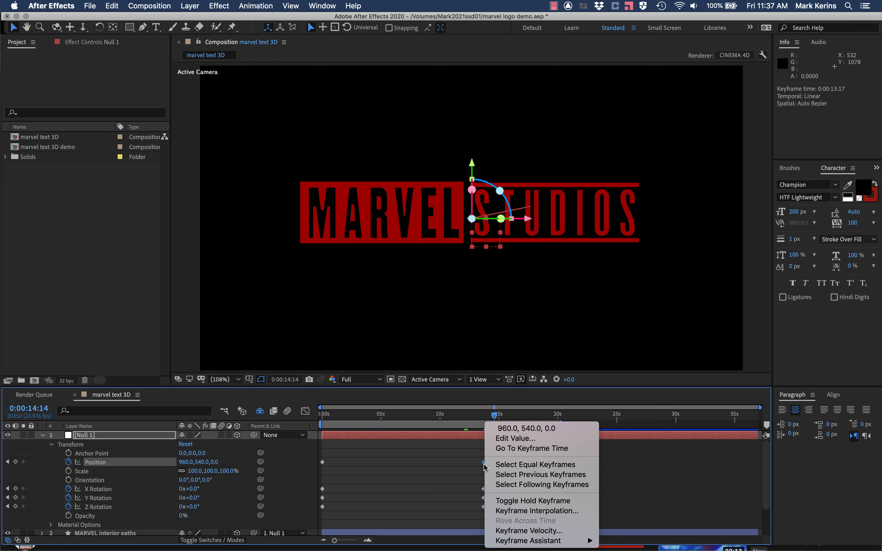
pyautogui.moveTo(506, 543)
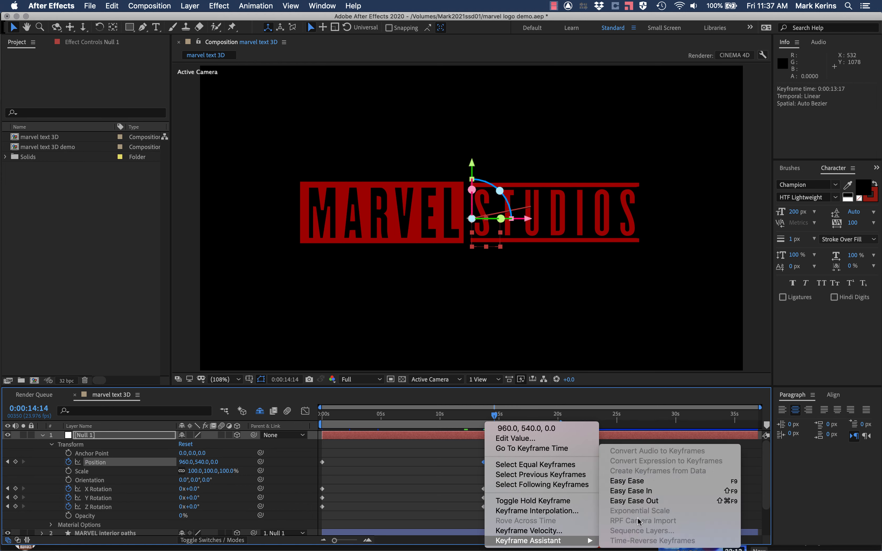
pyautogui.click(641, 481)
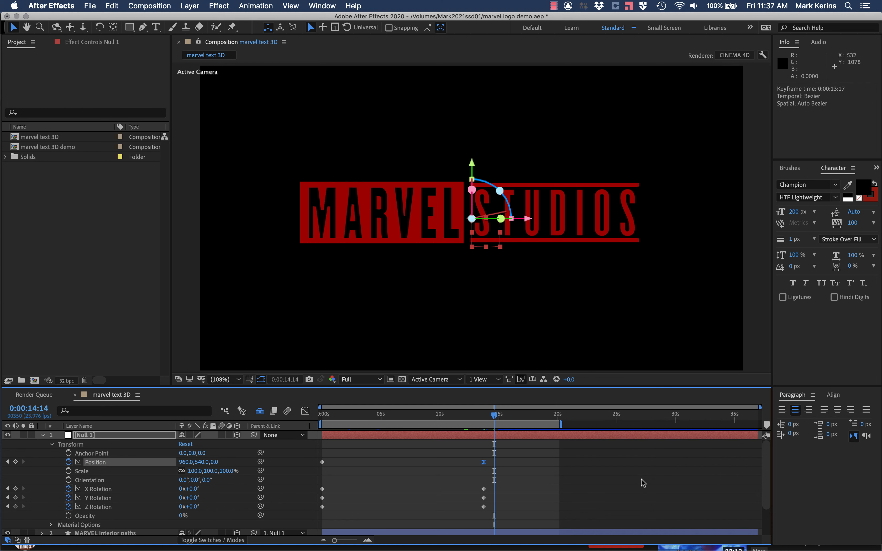
pyautogui.moveTo(471, 483); pyautogui.dragTo(492, 507)
pyautogui.rightClick(484, 493)
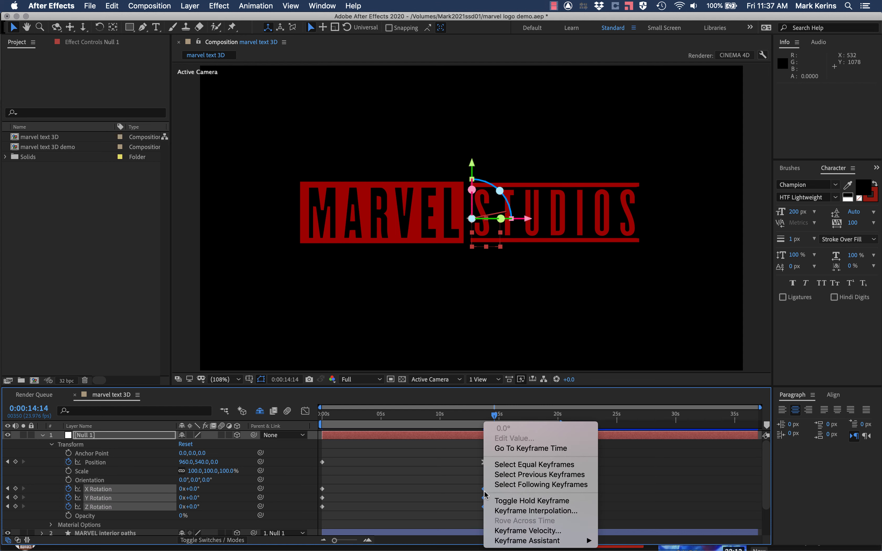
pyautogui.moveTo(507, 540)
pyautogui.click(627, 481)
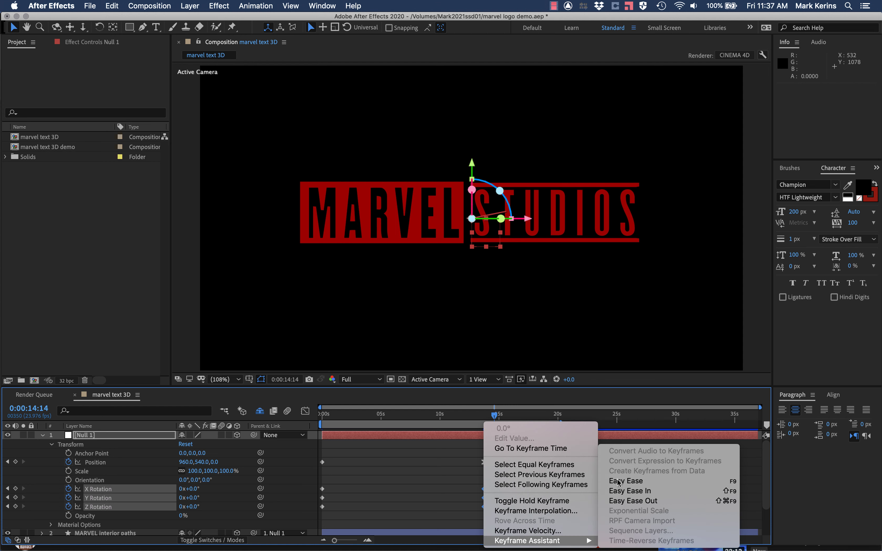
pyautogui.moveTo(471, 417)
pyautogui.mouseDown()
pyautogui.moveTo(500, 418)
pyautogui.moveTo(405, 417)
pyautogui.moveTo(502, 423)
pyautogui.moveTo(481, 424)
pyautogui.mouseUp()
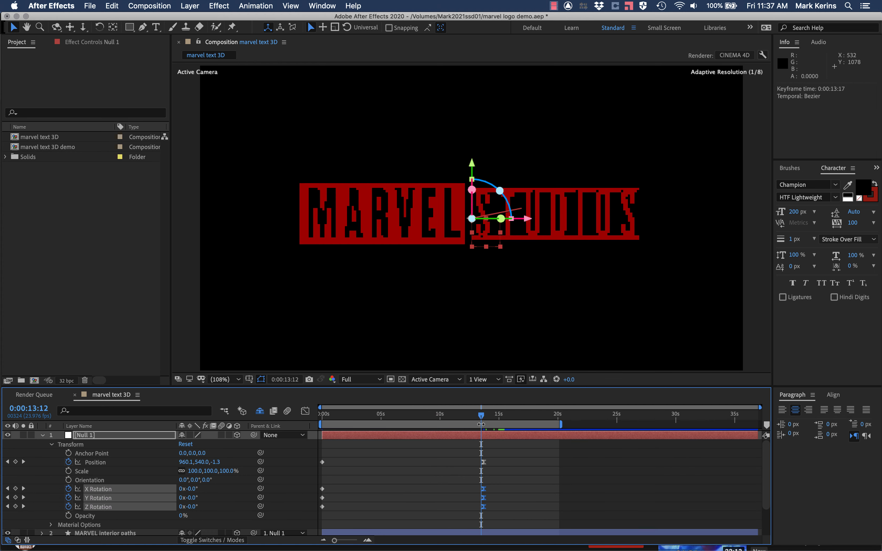
# Reshape the null's X Rotation curve in the graph editor, lengthening its easing at the end and delaying its first keyframe to about 0:00:01.
pyautogui.click(305, 411)
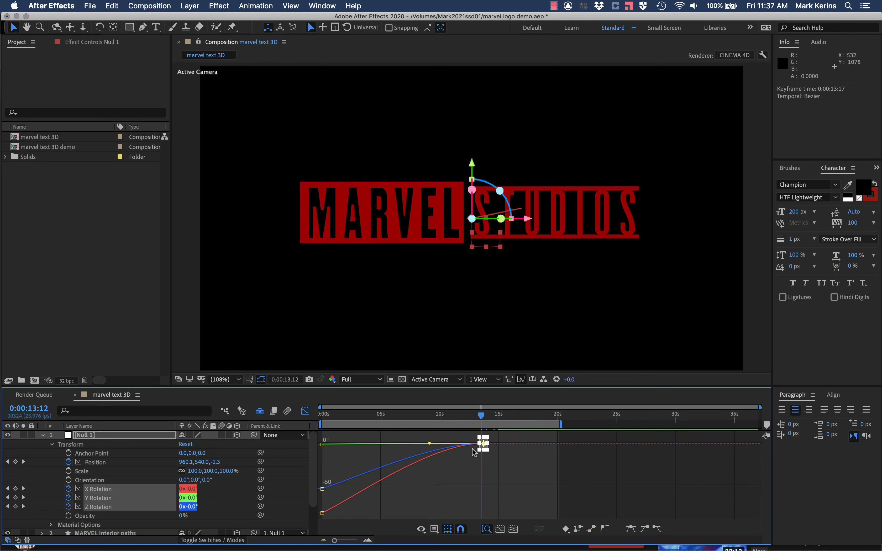
pyautogui.moveTo(481, 447); pyautogui.dragTo(425, 444)
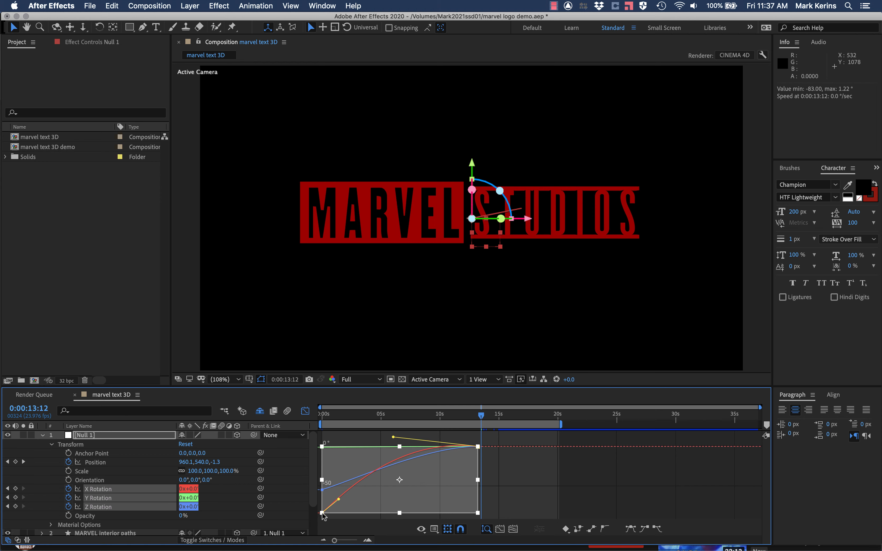
pyautogui.moveTo(323, 514); pyautogui.dragTo(351, 513)
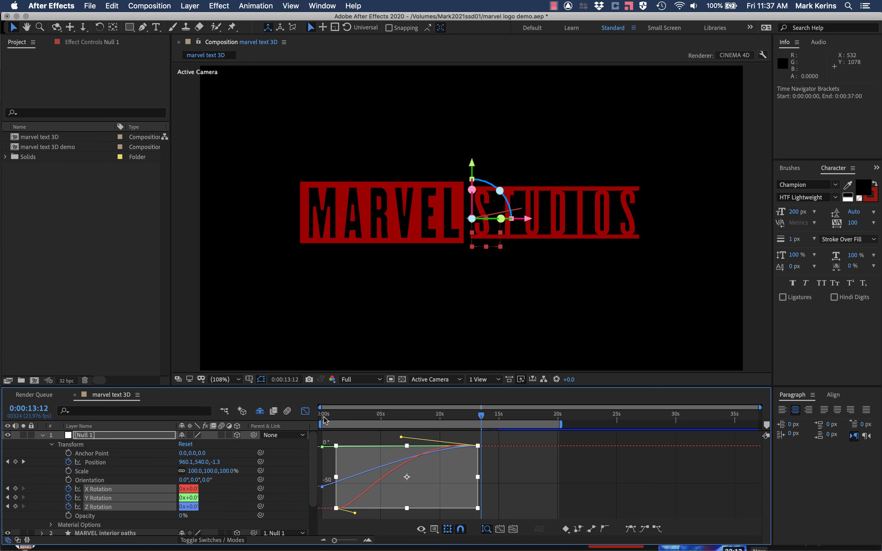
pyautogui.moveTo(325, 419); pyautogui.dragTo(468, 415)
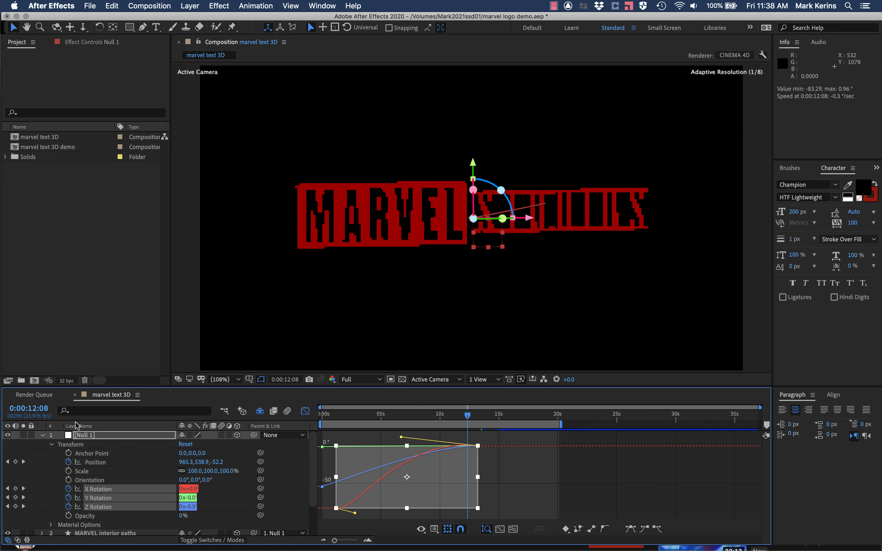
pyautogui.click(305, 411)
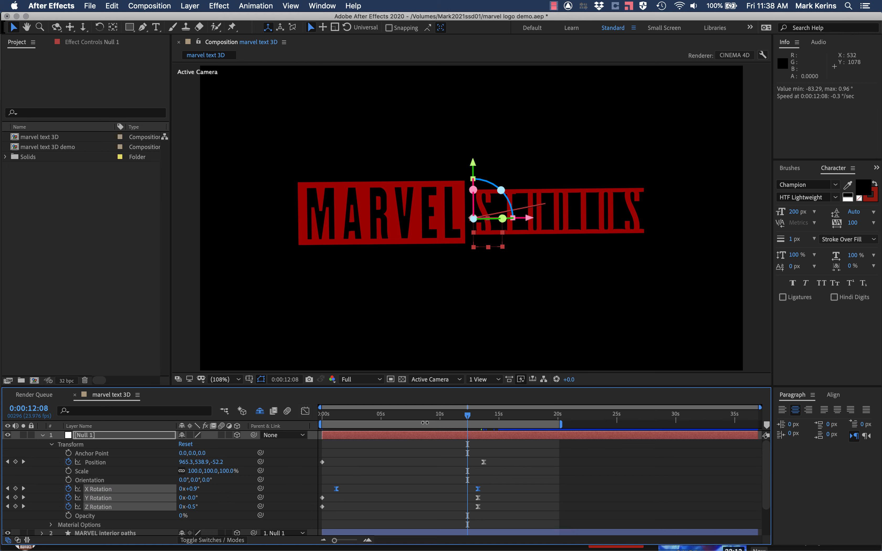
# Move the null's ending X, Y and Z Rotation keyframes in line with the final Position keyframe, and check the end of the move.
pyautogui.moveTo(424, 423); pyautogui.dragTo(484, 424)
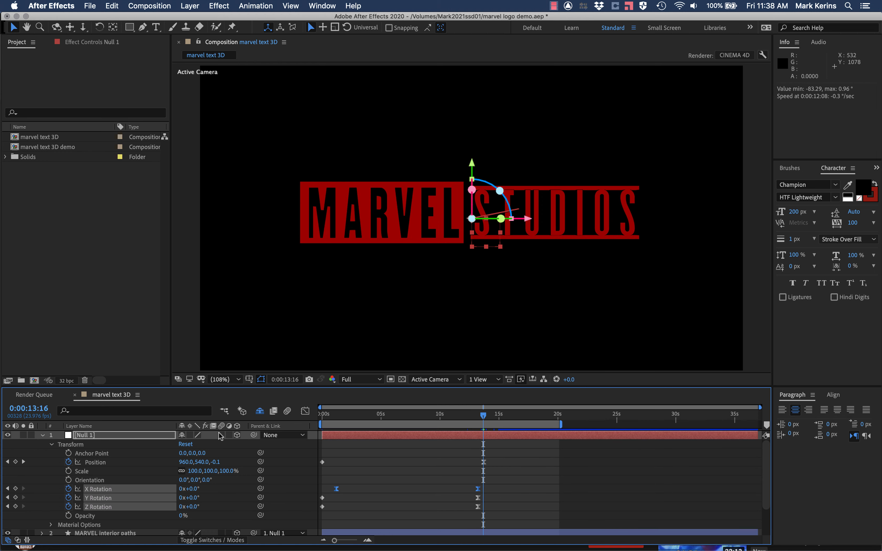
pyautogui.click(367, 541)
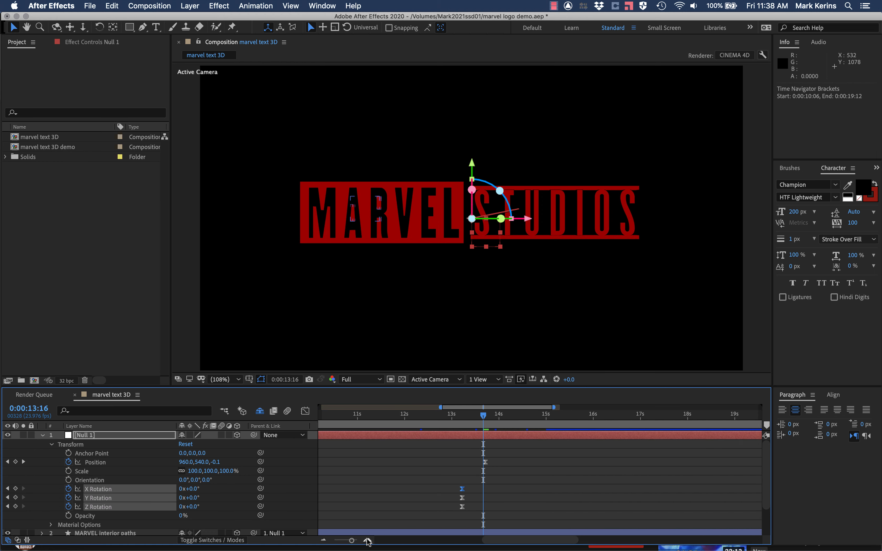
pyautogui.click(367, 541)
pyautogui.moveTo(419, 483); pyautogui.dragTo(488, 496)
pyautogui.moveTo(428, 414)
pyautogui.mouseDown()
pyautogui.moveTo(504, 414)
pyautogui.moveTo(435, 423)
pyautogui.mouseUp()
pyautogui.moveTo(354, 540); pyautogui.dragTo(340, 544)
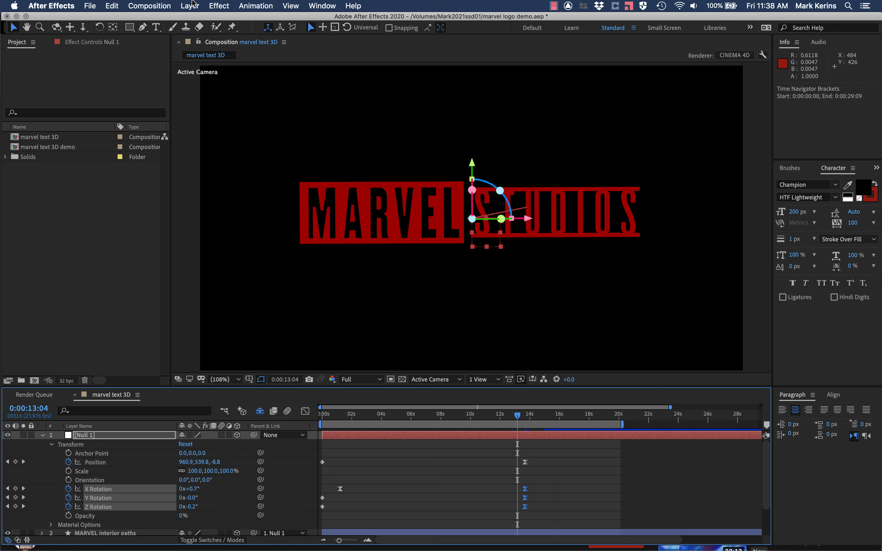
# Add a spot light named Spot Light 1 with a 151° cone angle and Smooth falloff.
pyautogui.click(192, 5)
pyautogui.moveTo(232, 19)
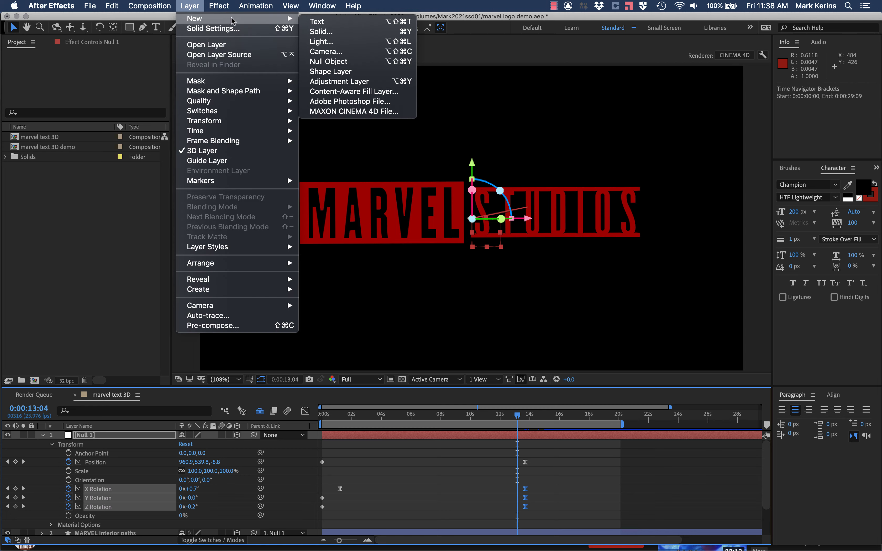
pyautogui.click(346, 44)
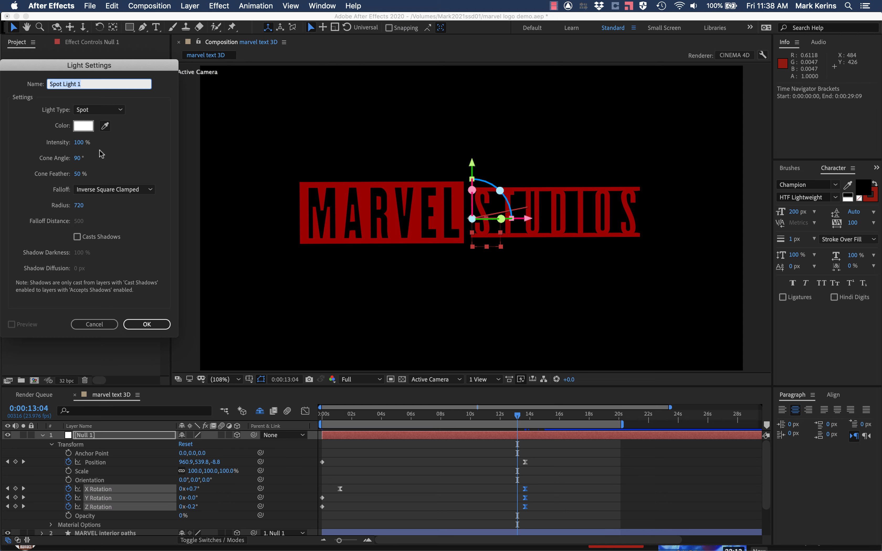
pyautogui.click(78, 158)
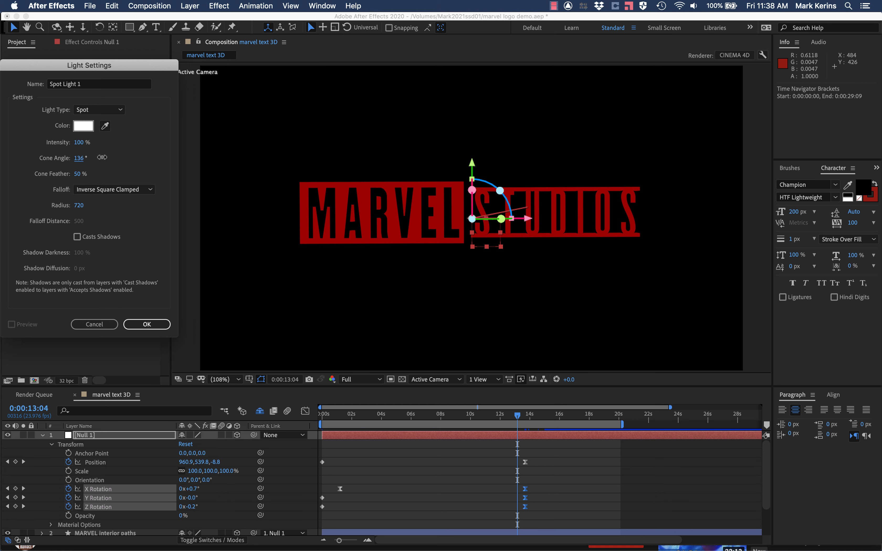
pyautogui.click(103, 190)
pyautogui.click(103, 214)
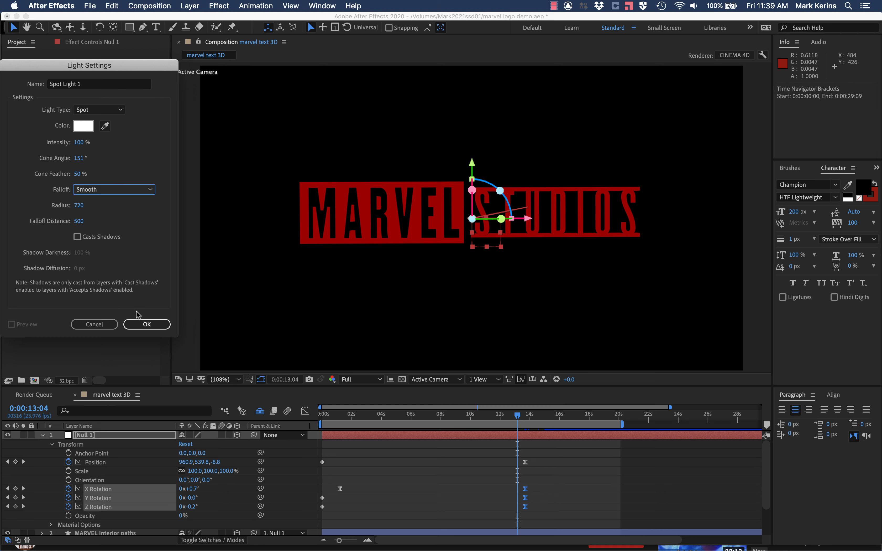
pyautogui.click(145, 325)
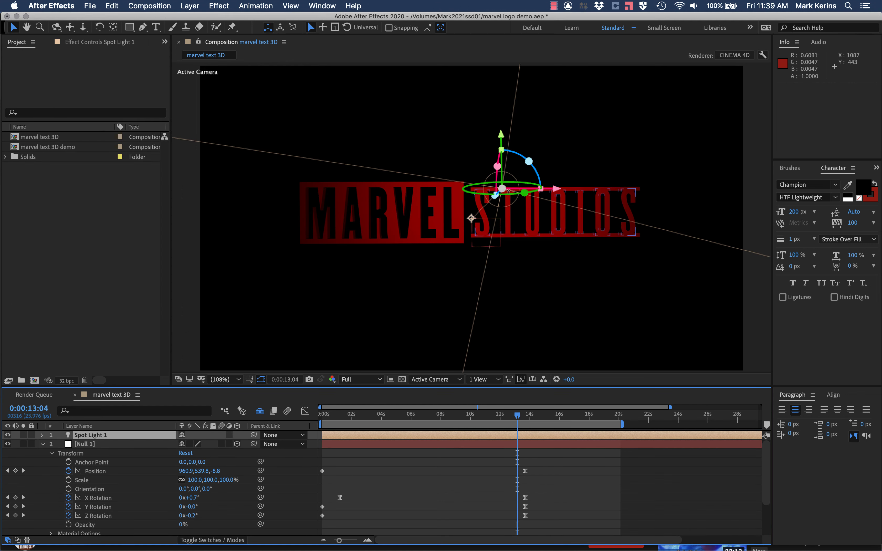
# Shift Spot Light 1 over STUDIOS to about 1163.9, 473.5, -538.1 and inspect its placement in four views and in the single view.
pyautogui.moveTo(505, 188); pyautogui.dragTo(549, 221)
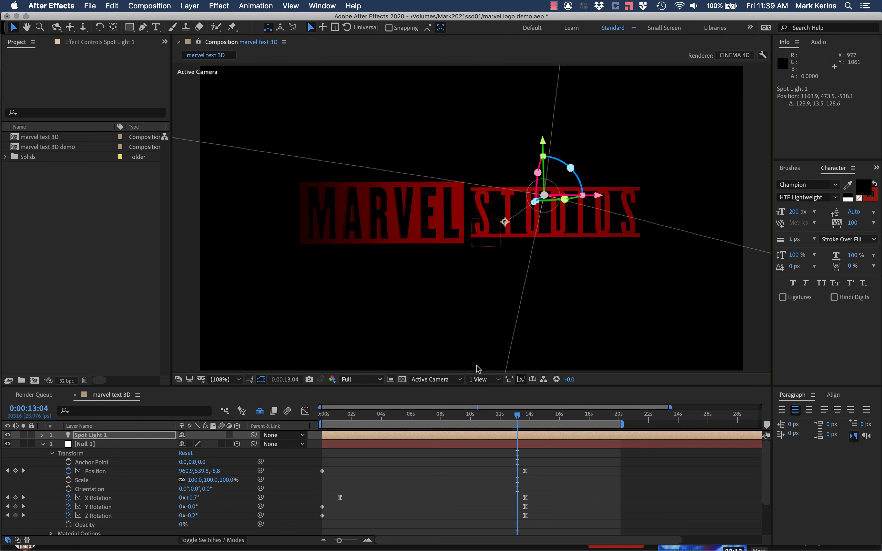
pyautogui.click(477, 379)
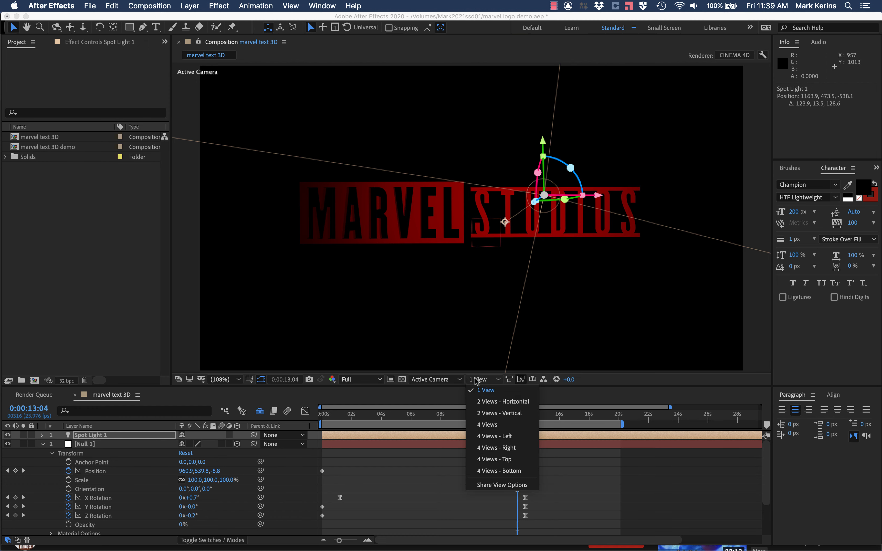
pyautogui.click(485, 427)
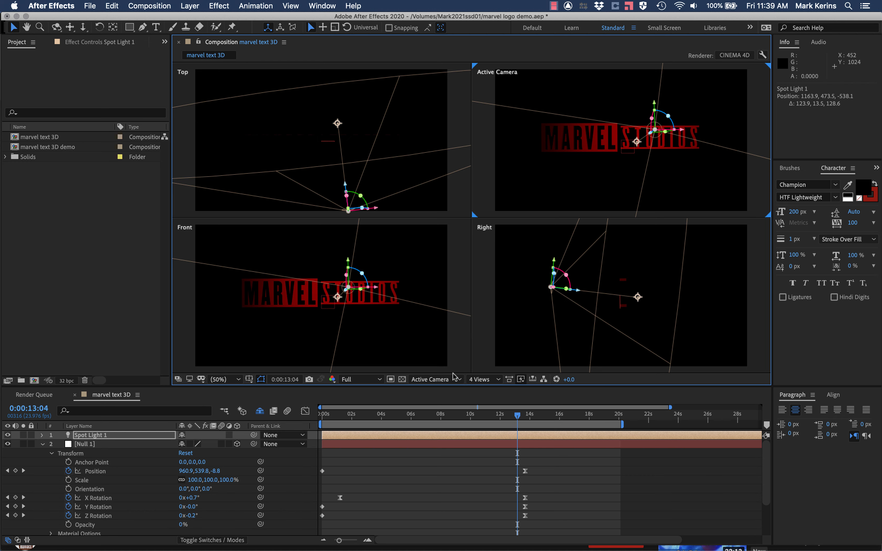
pyautogui.click(479, 380)
pyautogui.click(482, 391)
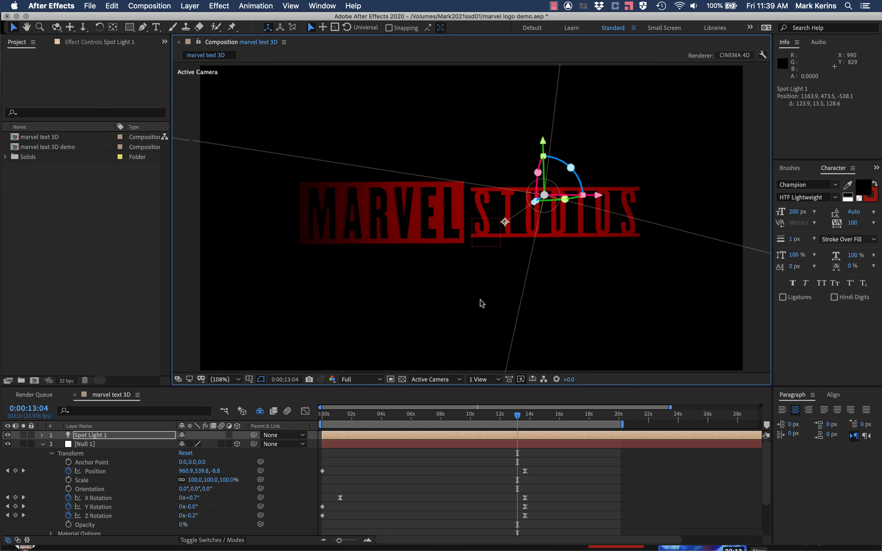
pyautogui.scroll(-2, 483, 232)
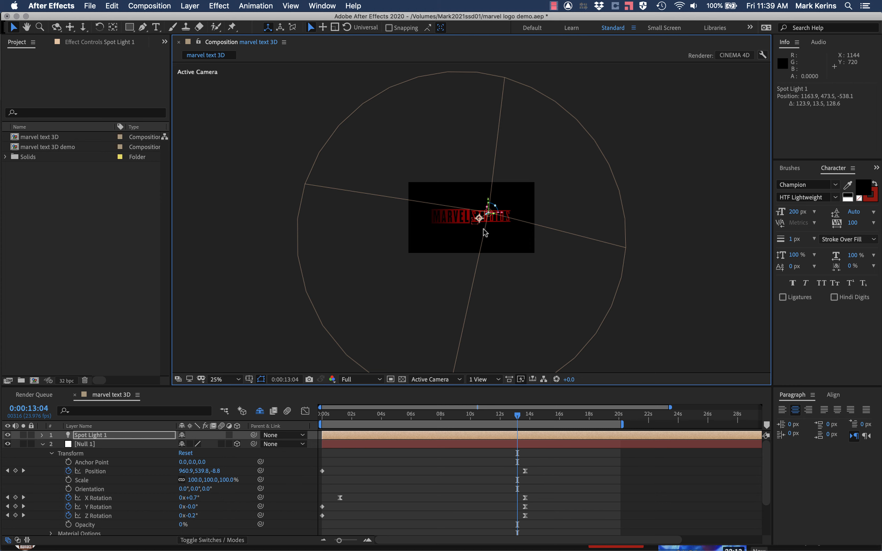
pyautogui.scroll(2, 485, 233)
pyautogui.scroll(-2, 485, 232)
# At 0:00:01:02, pull Spot Light 1 back in the Right view to about 1163.9, 409.5, -3322.1 so it lights the close-up.
pyautogui.click(43, 445)
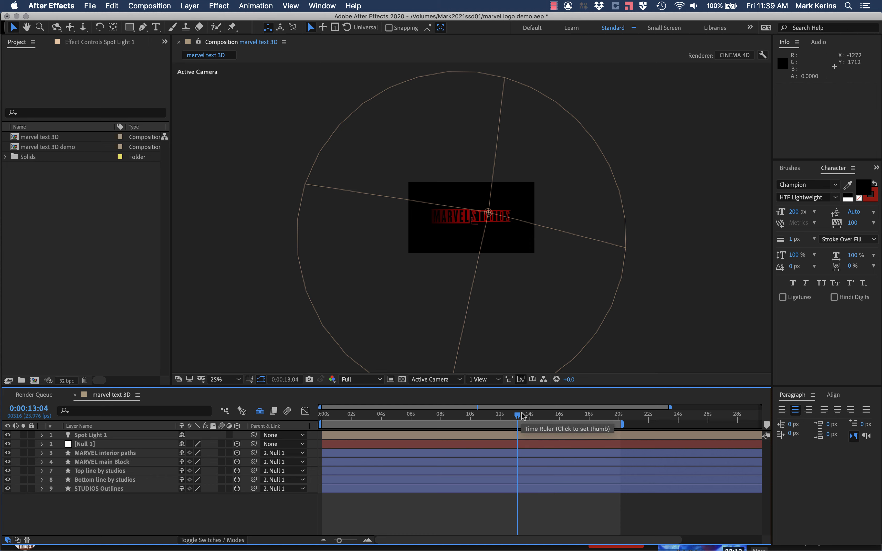
pyautogui.moveTo(518, 416); pyautogui.dragTo(338, 414)
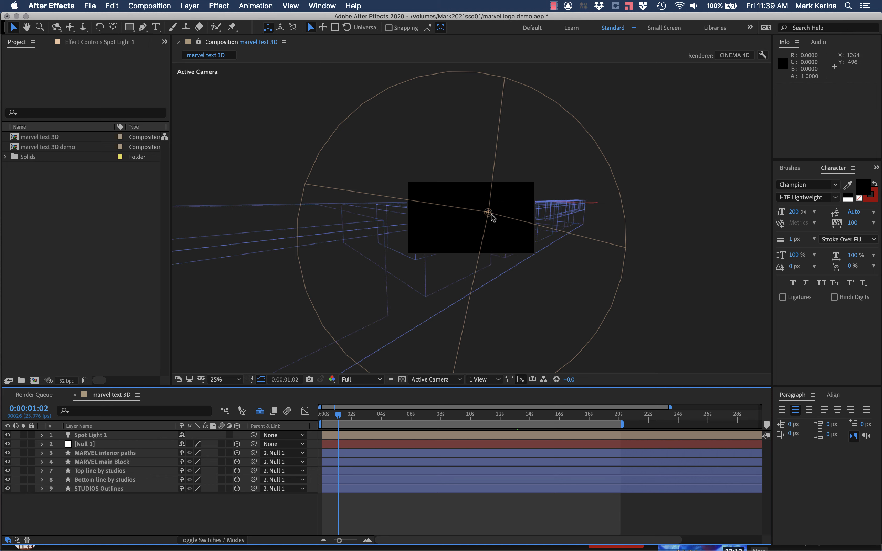
pyautogui.click(480, 379)
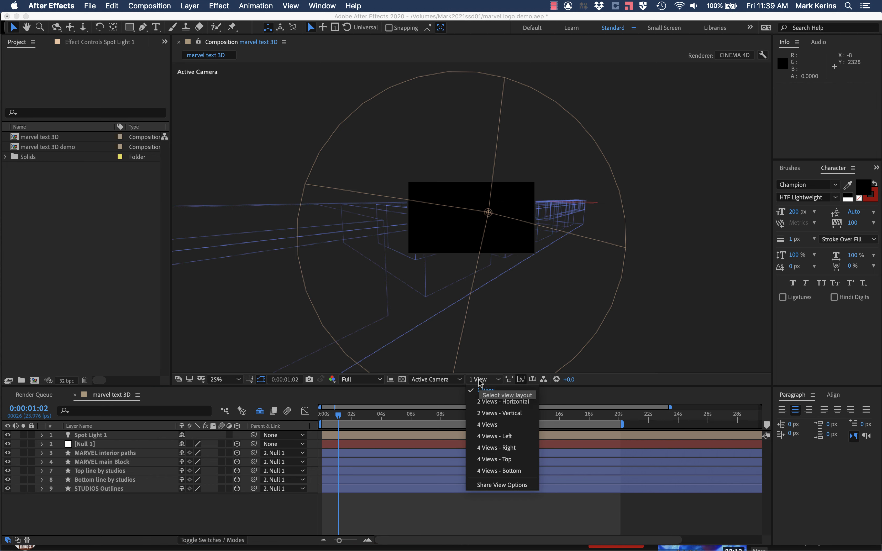
pyautogui.click(494, 424)
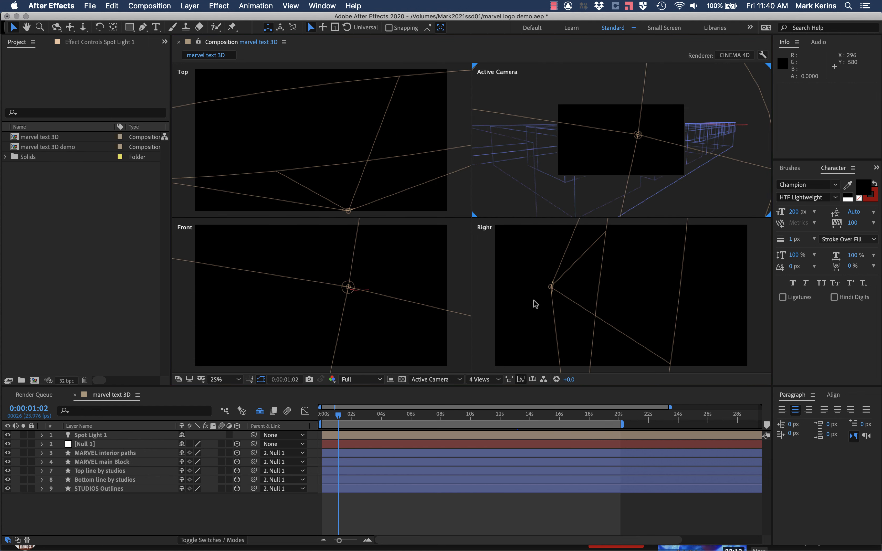
pyautogui.scroll(-5, 536, 304)
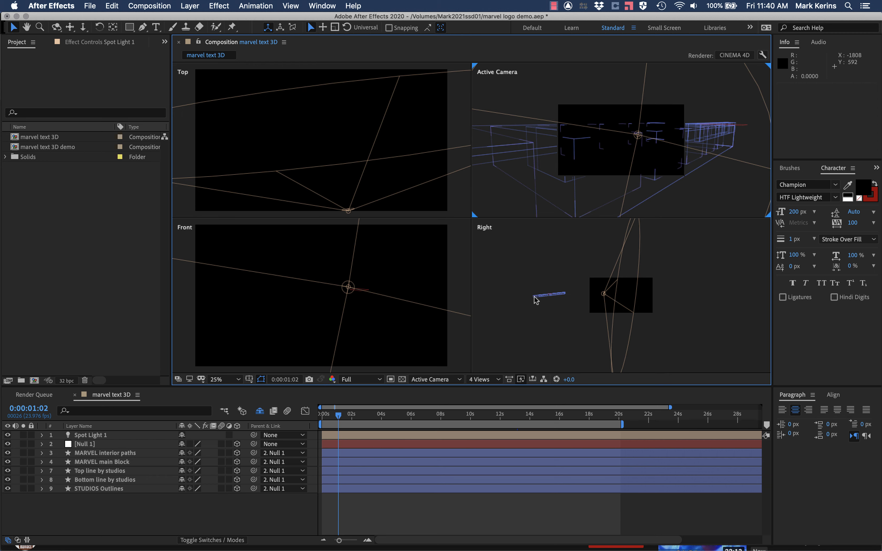
pyautogui.moveTo(604, 297); pyautogui.dragTo(511, 294)
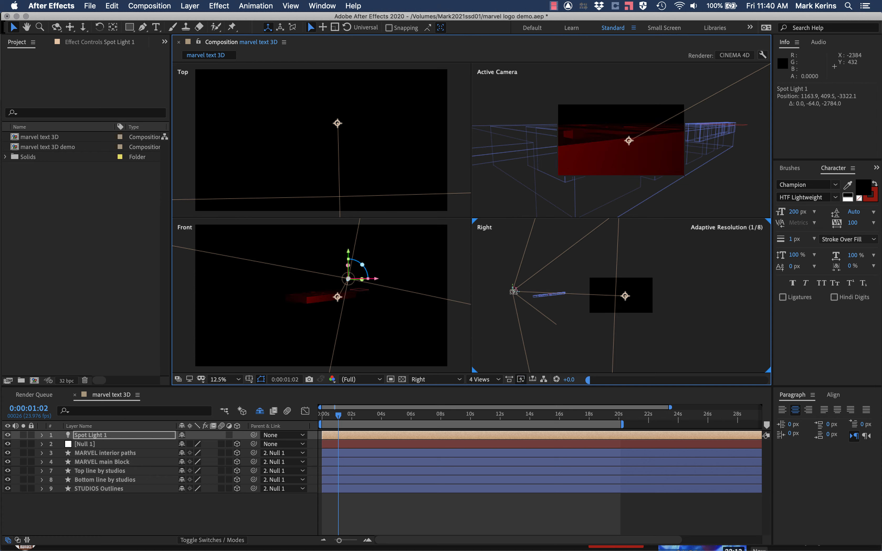
# Examine the full logo's lighting at 0:00:17:06 in the single Active Camera view.
pyautogui.moveTo(442, 412); pyautogui.dragTo(579, 414)
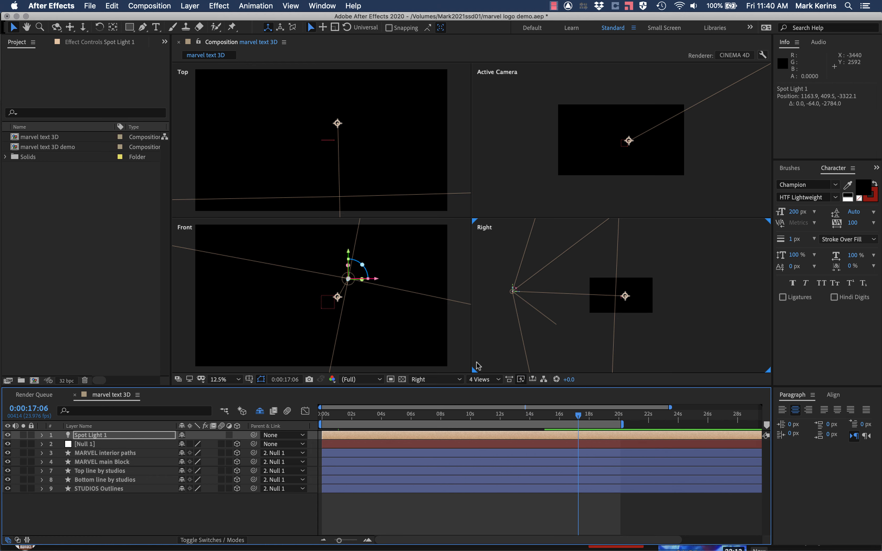
pyautogui.click(468, 380)
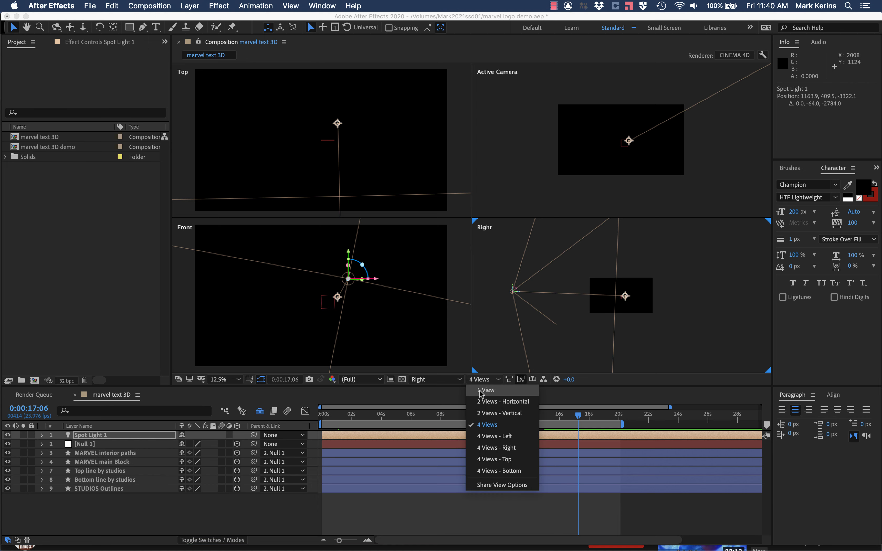
pyautogui.click(481, 391)
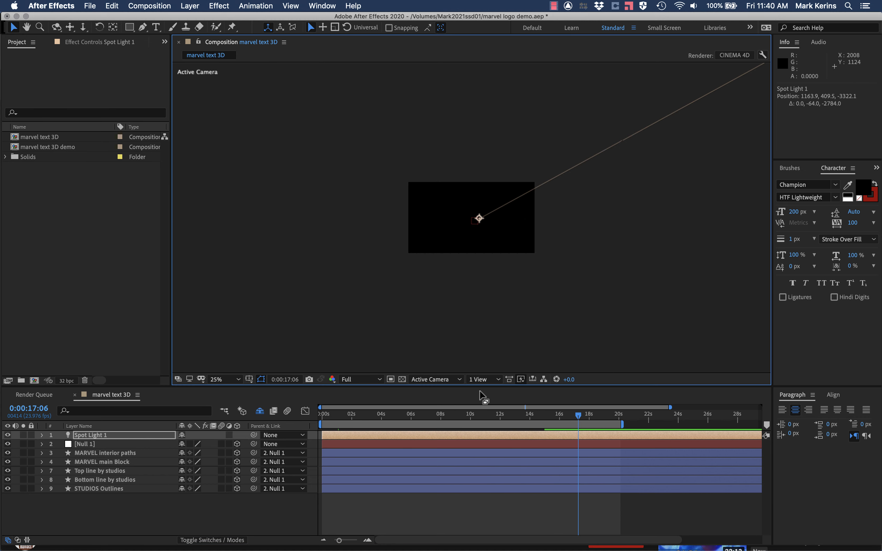
pyautogui.press(',')
pyautogui.press(',')
pyautogui.press(',')
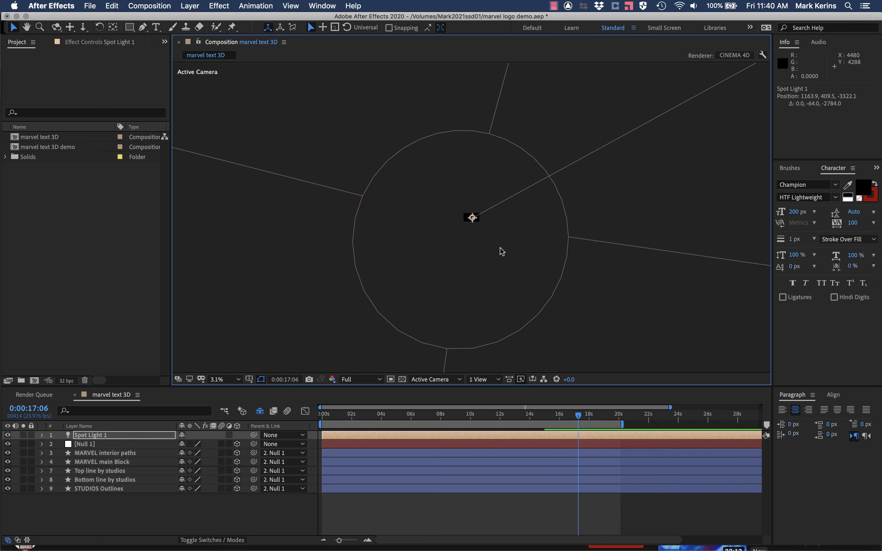
pyautogui.scroll(12, 500, 247)
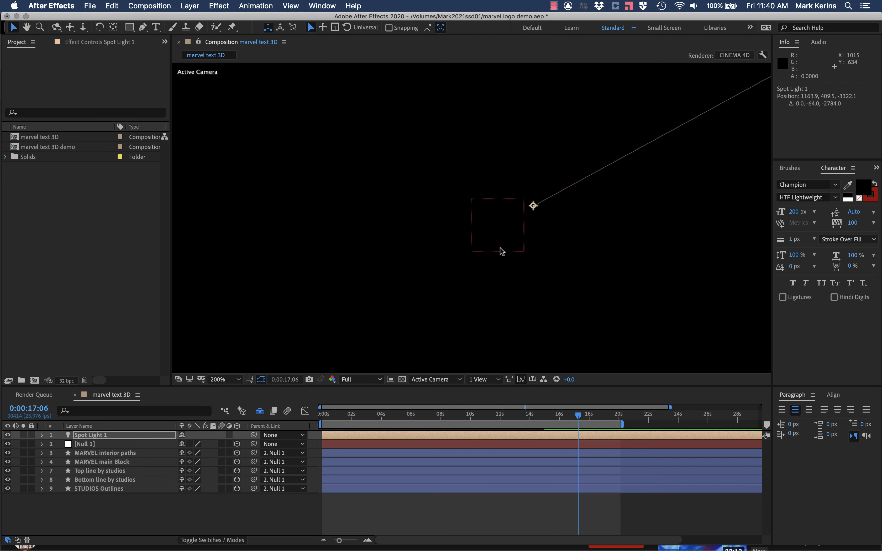
pyautogui.scroll(-8, 502, 251)
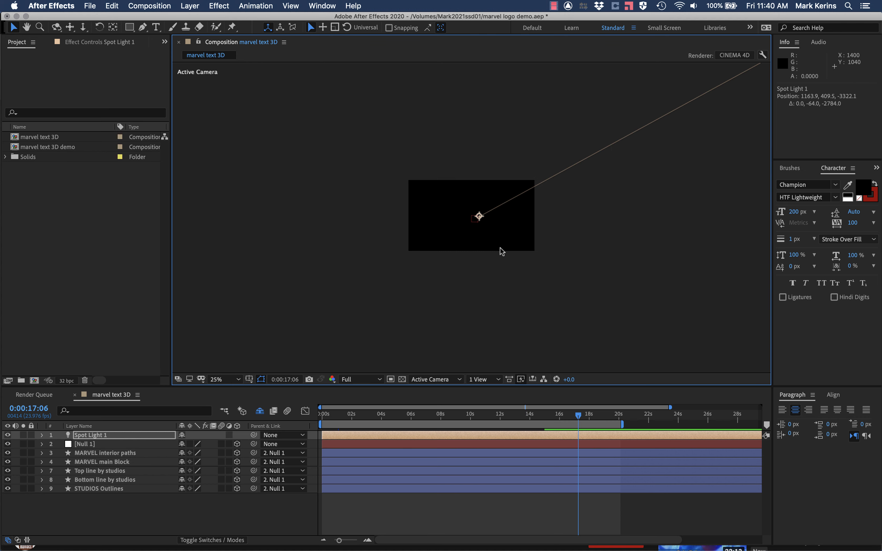
# Add Spot Light 2 with the same spot settings and place it over the end of STUDIOS at about 1342.6, 536.7, -592.2.
pyautogui.click(190, 5)
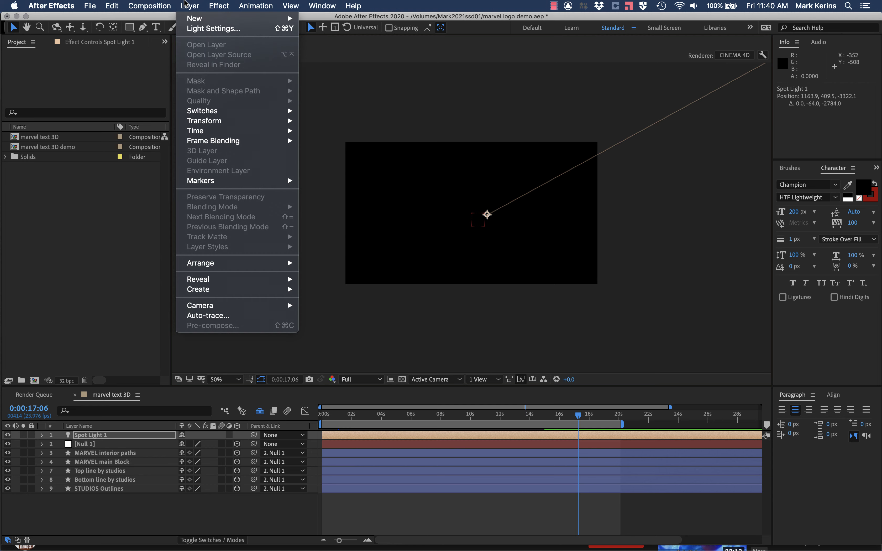
pyautogui.moveTo(204, 18)
pyautogui.click(321, 41)
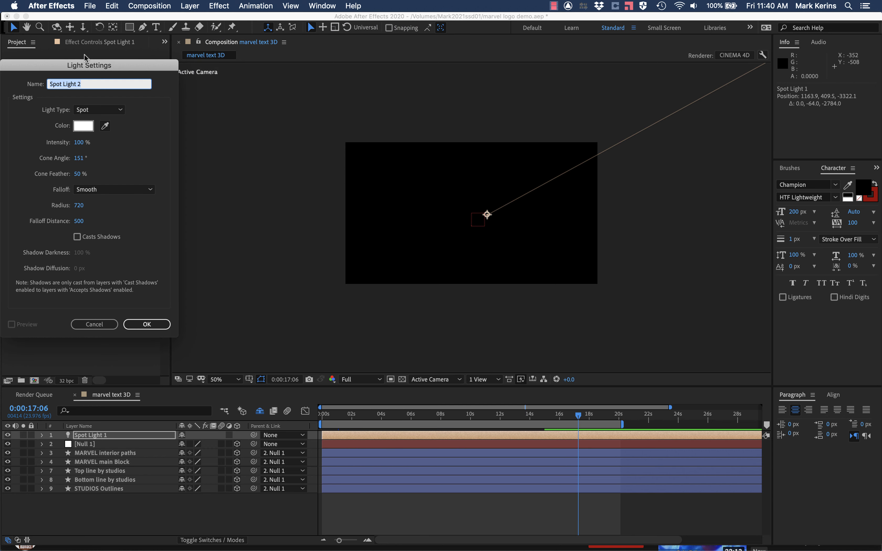
pyautogui.press('Return')
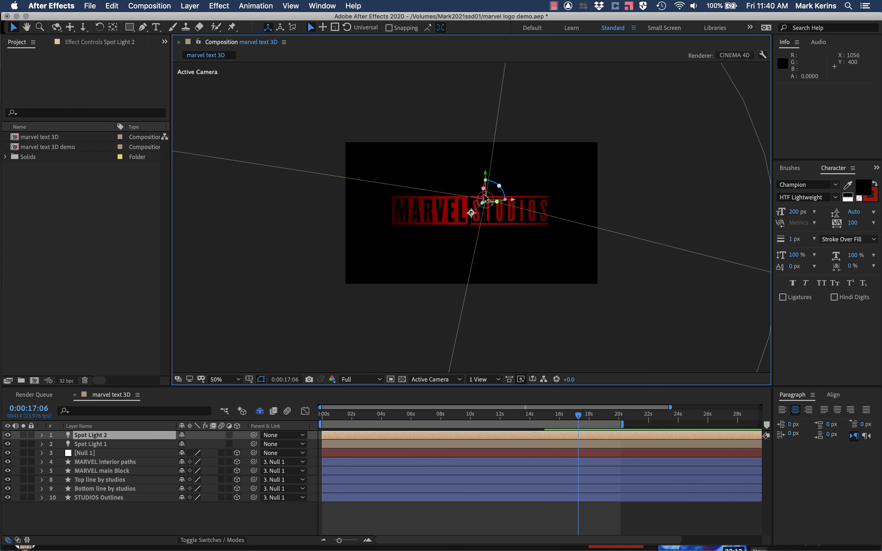
pyautogui.moveTo(485, 200); pyautogui.dragTo(527, 215)
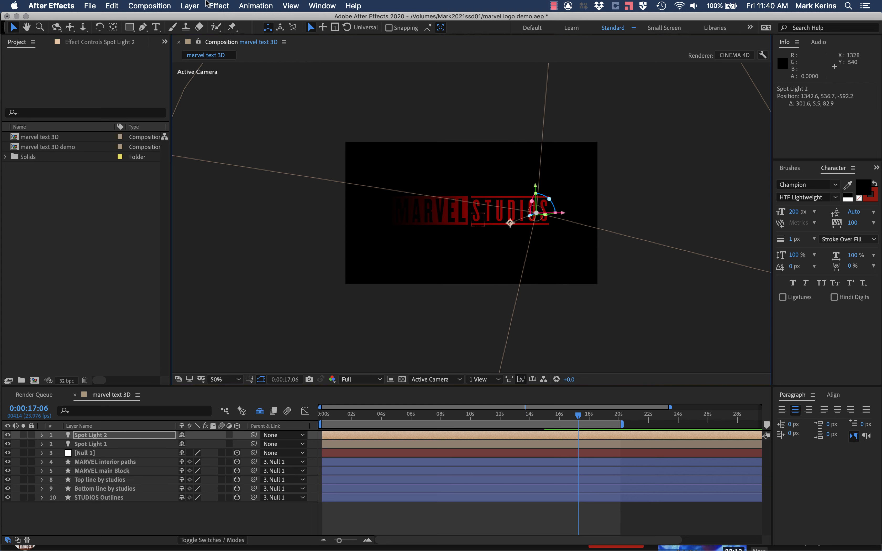
# Add Spot Light 3 with the same spot settings and place it over MARVEL at about 687.0, 479.4, -545.0.
pyautogui.click(189, 6)
pyautogui.moveTo(199, 19)
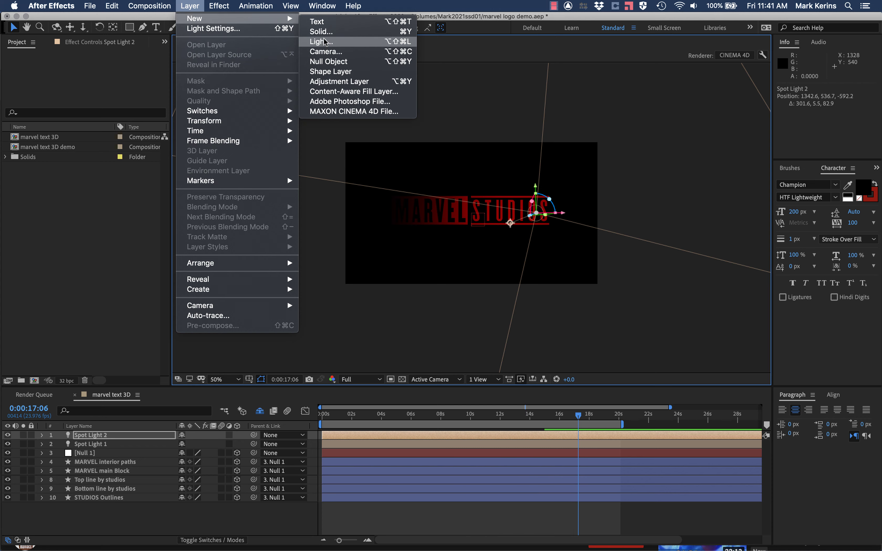
pyautogui.click(322, 41)
pyautogui.press('Return')
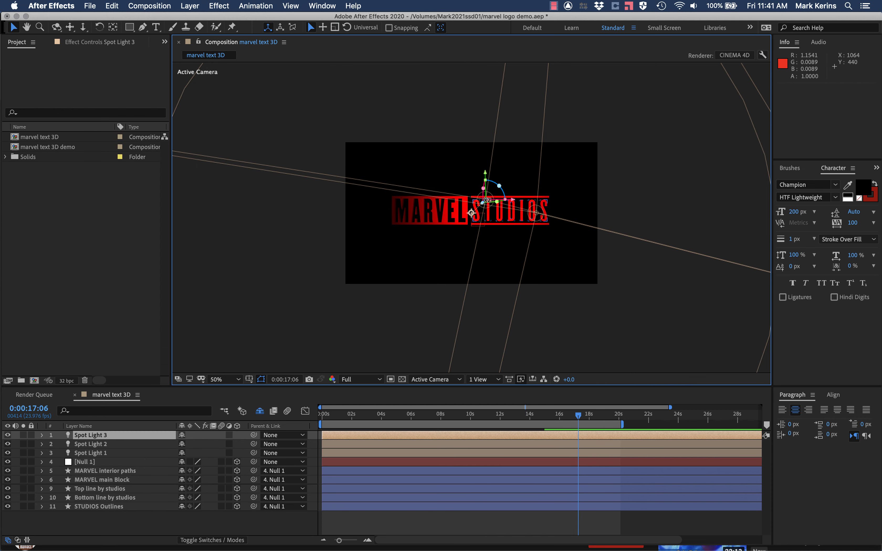
pyautogui.moveTo(485, 200); pyautogui.dragTo(430, 213)
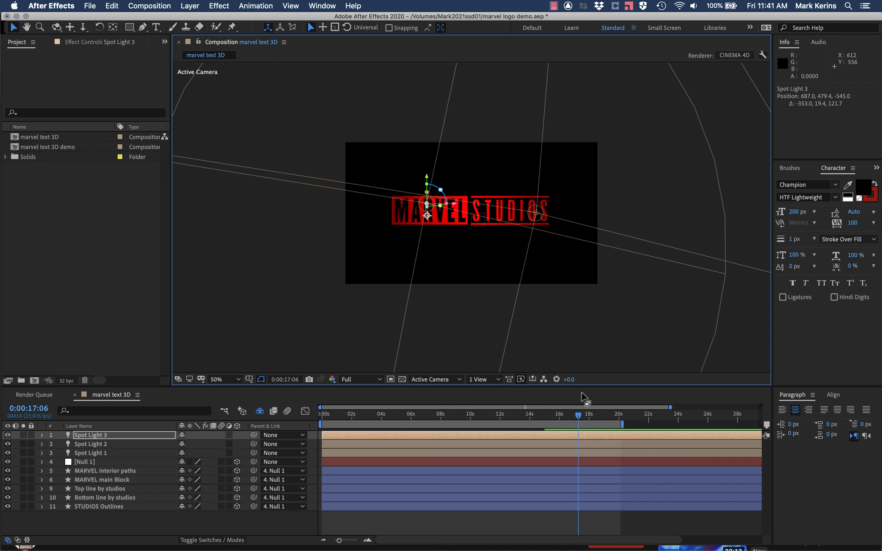
# At 0:00:01:03, start keyframing Spot Light 1's Position from its close-up placement.
pyautogui.moveTo(579, 416); pyautogui.dragTo(339, 432)
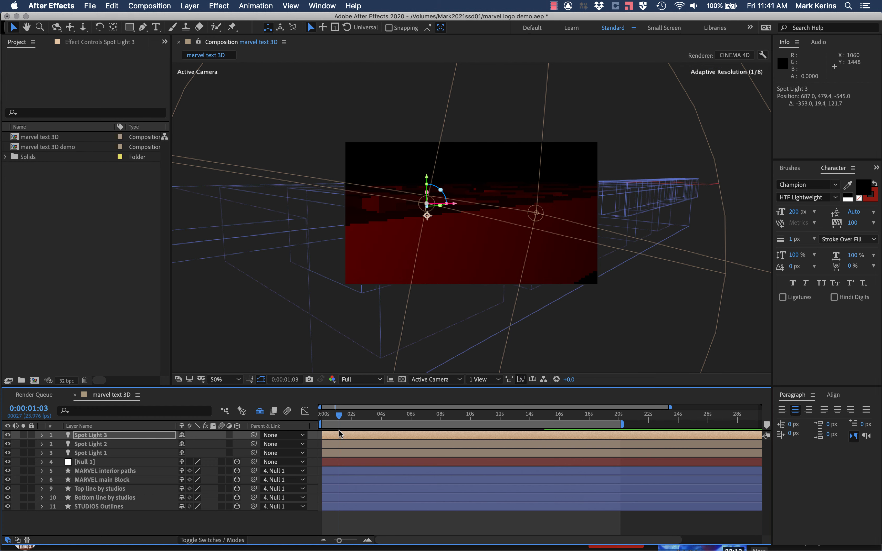
pyautogui.scroll(-3, 546, 263)
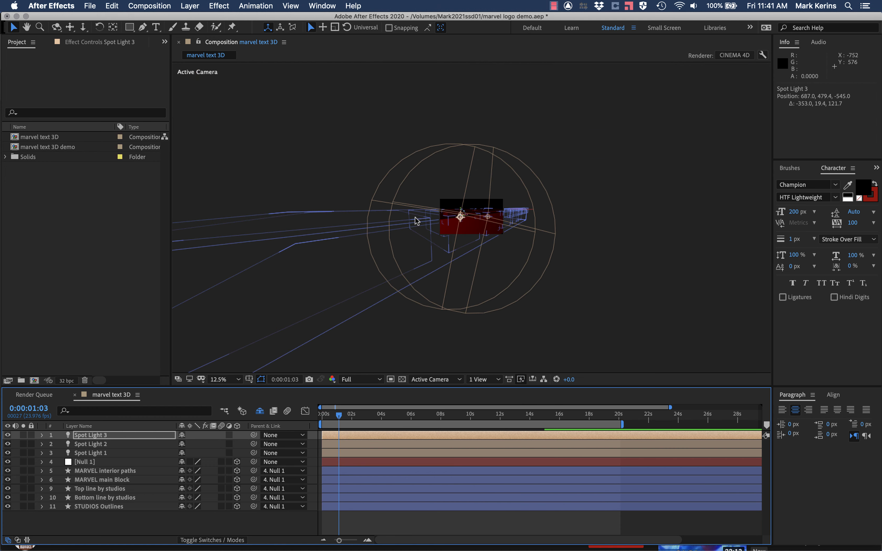
pyautogui.click(189, 5)
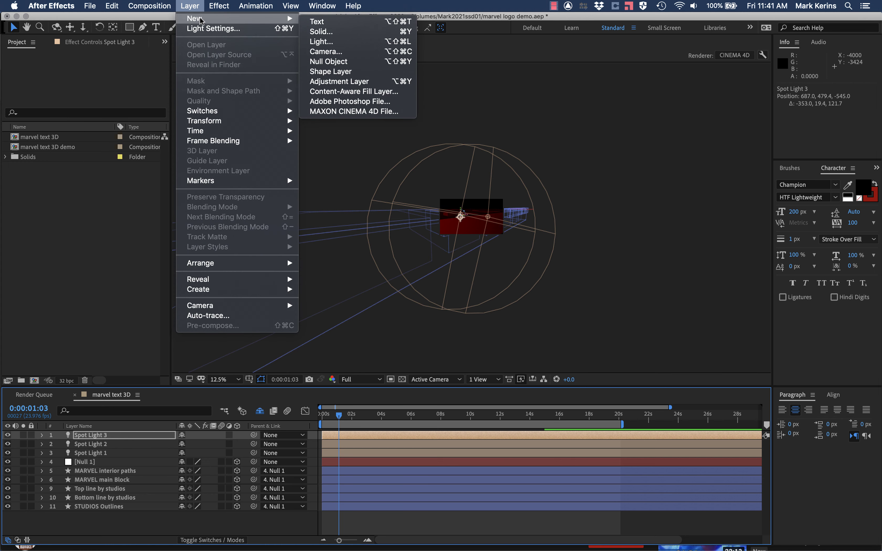
pyautogui.click(197, 3)
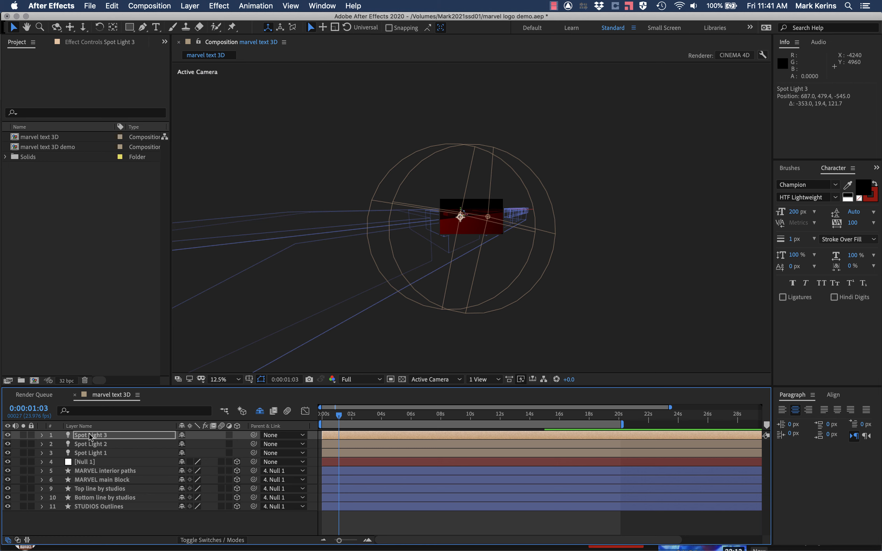
pyautogui.click(41, 454)
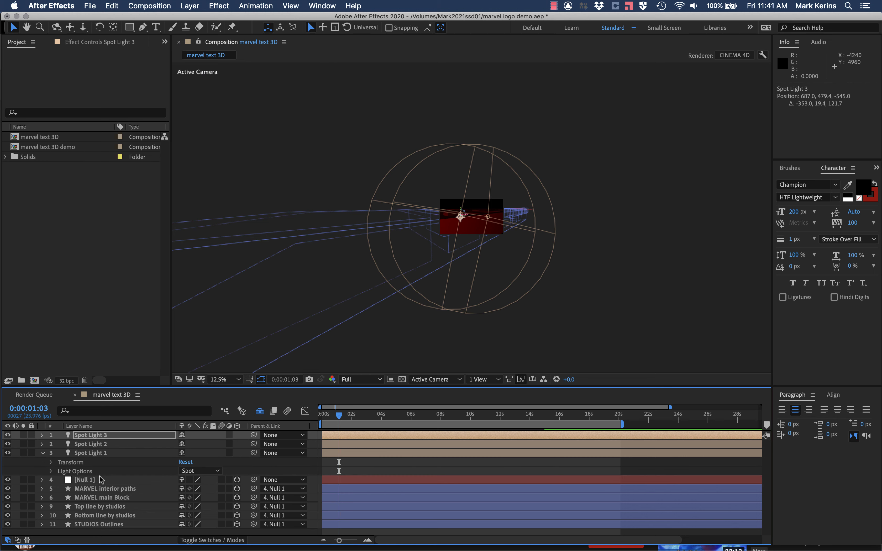
pyautogui.click(51, 462)
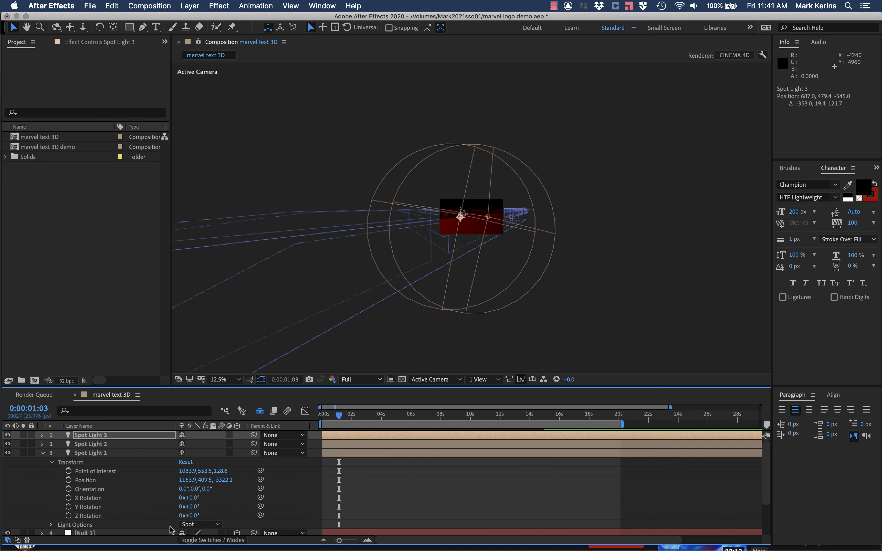
pyautogui.click(69, 480)
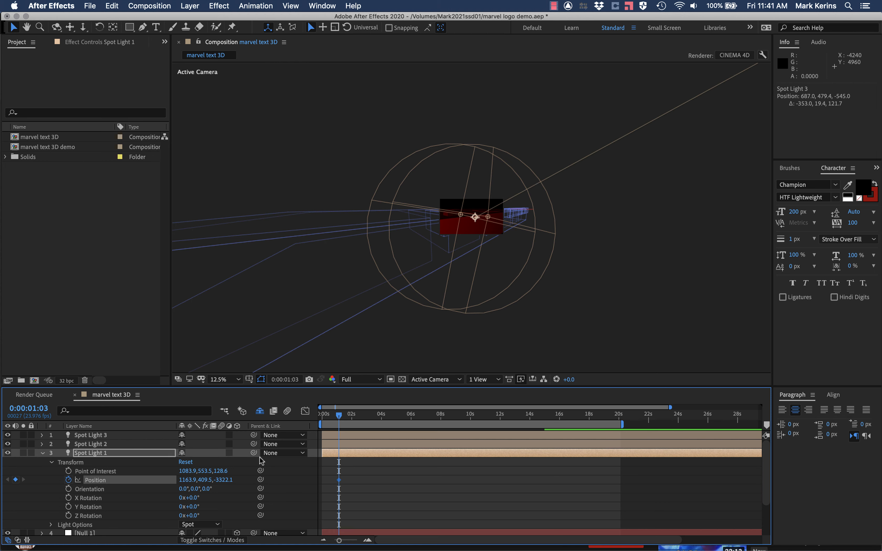
# At 0:00:11:18, add a Position keyframe for Spot Light 1 with its Z value set to -600.
pyautogui.moveTo(338, 412); pyautogui.dragTo(496, 413)
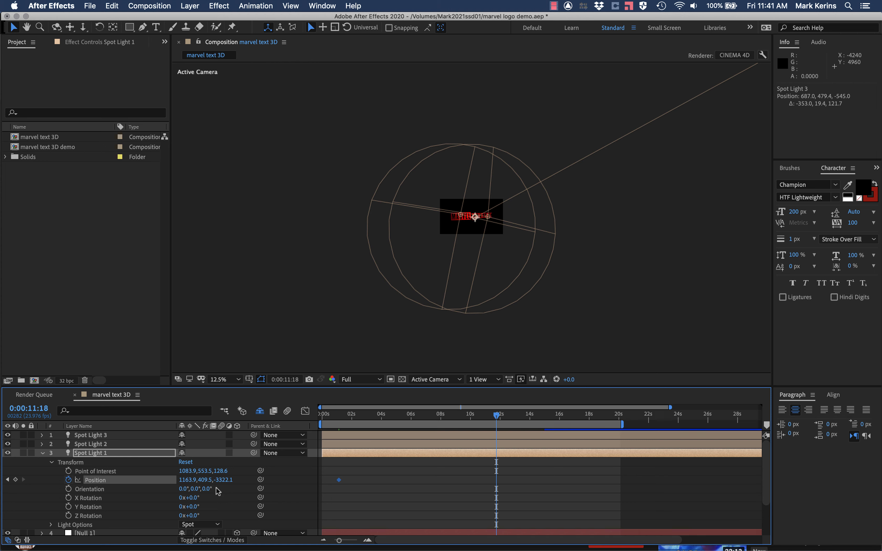
pyautogui.moveTo(220, 481); pyautogui.dragTo(366, 481)
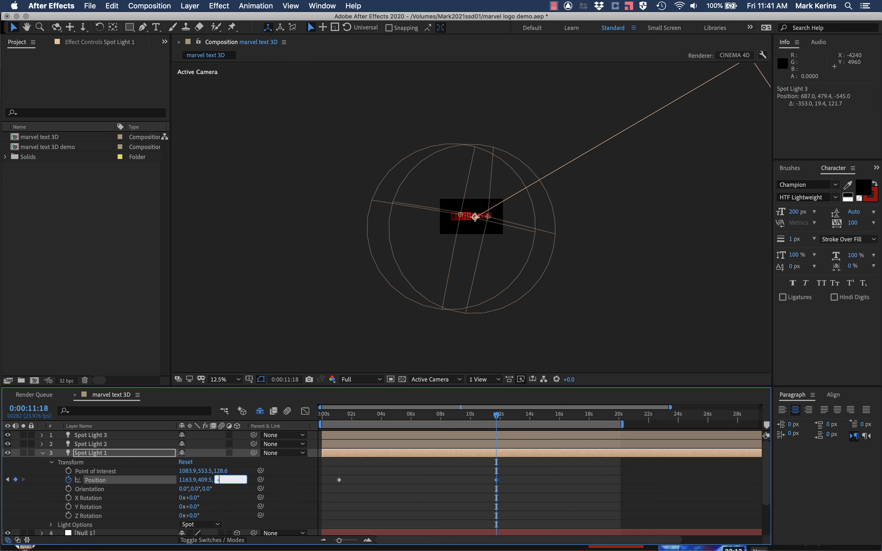
pyautogui.write('0')
pyautogui.press('Return')
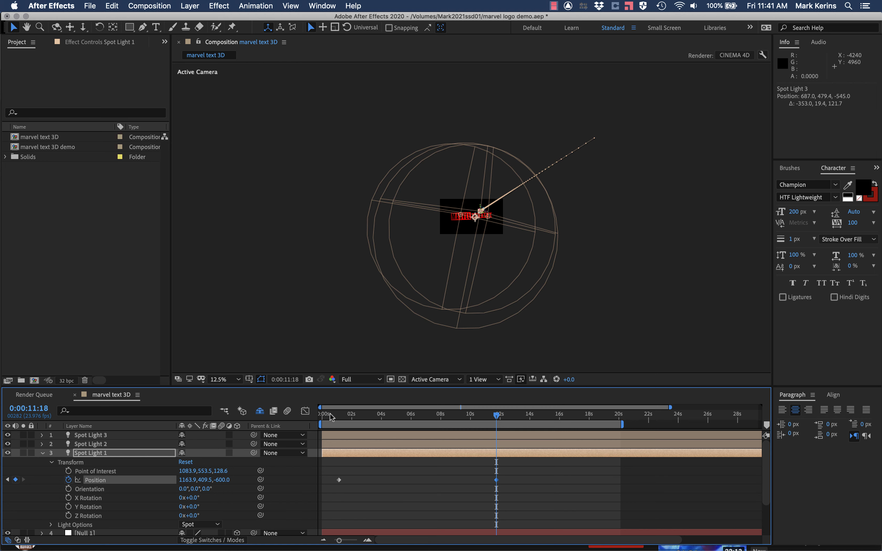
# Examine Spot Light 1's motion path and the logo's lighting at 0:00:06:00 and 0:00:11:16.
pyautogui.moveTo(329, 414); pyautogui.dragTo(412, 415)
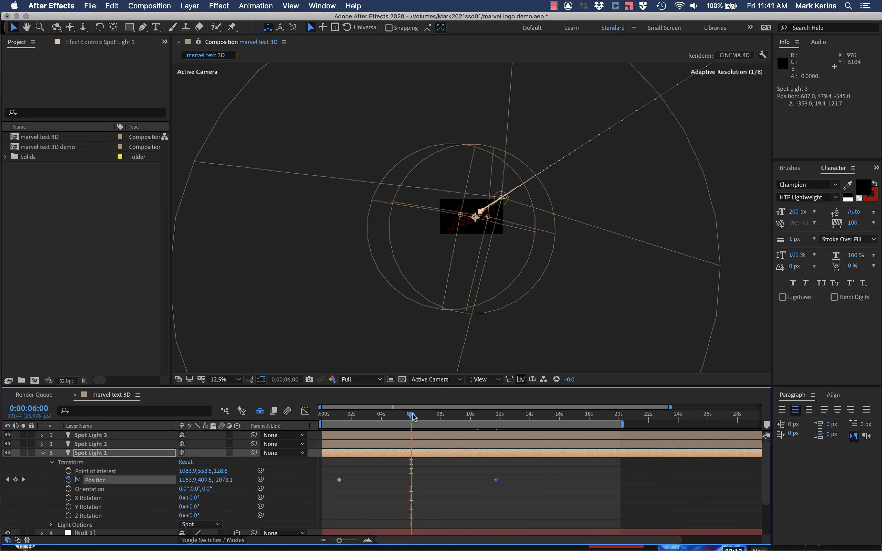
pyautogui.press(',')
pyautogui.press(',')
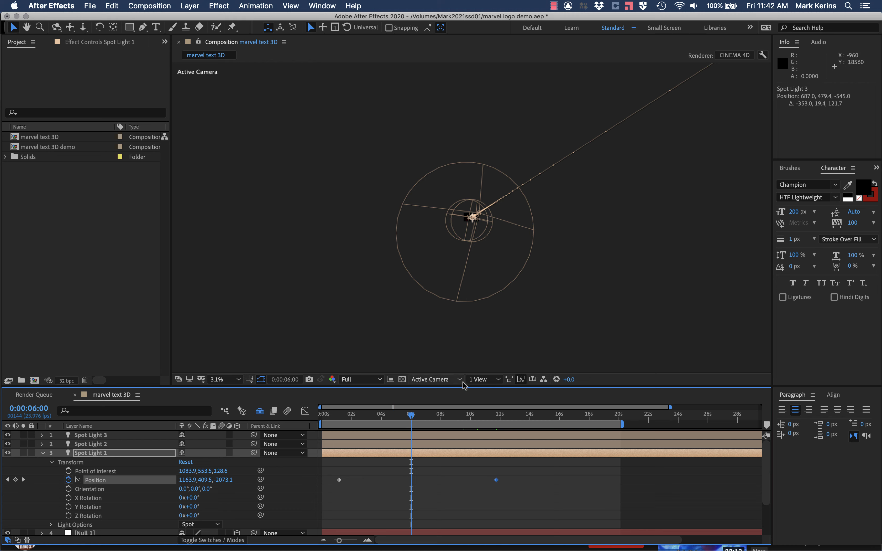
pyautogui.moveTo(411, 417); pyautogui.dragTo(496, 403)
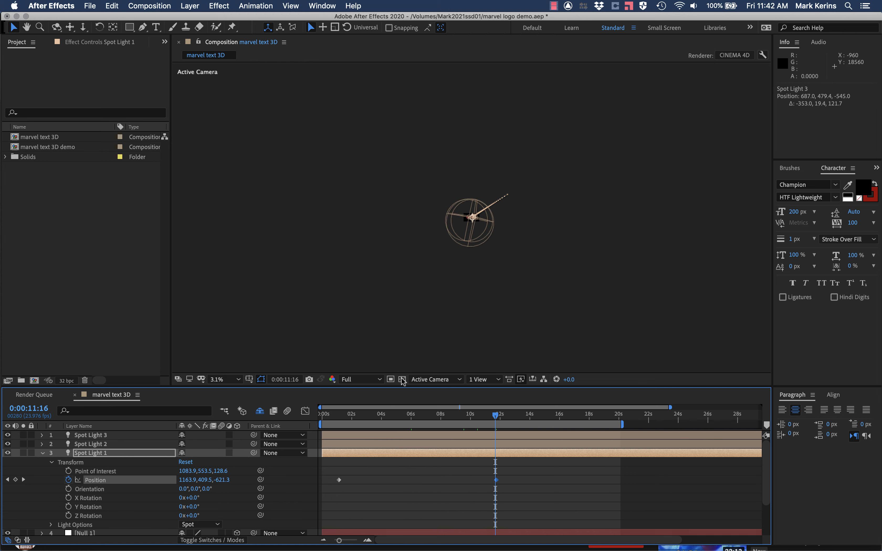
pyautogui.click(357, 379)
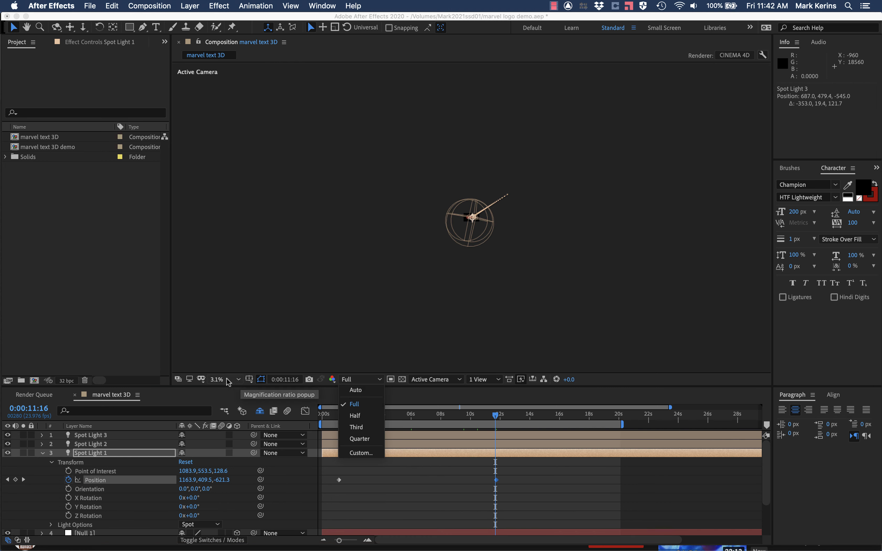
pyautogui.click(217, 380)
pyautogui.click(229, 193)
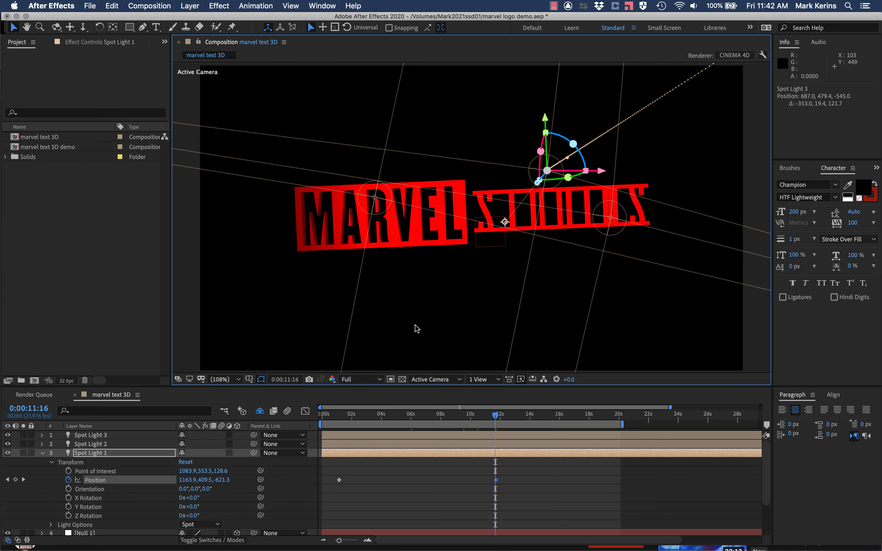
# Return to Spot Light 1's first Position keyframe at 0:00:01:03 and change its Z value to about -2765.1 to brighten the close-up.
pyautogui.moveTo(502, 426); pyautogui.dragTo(340, 423)
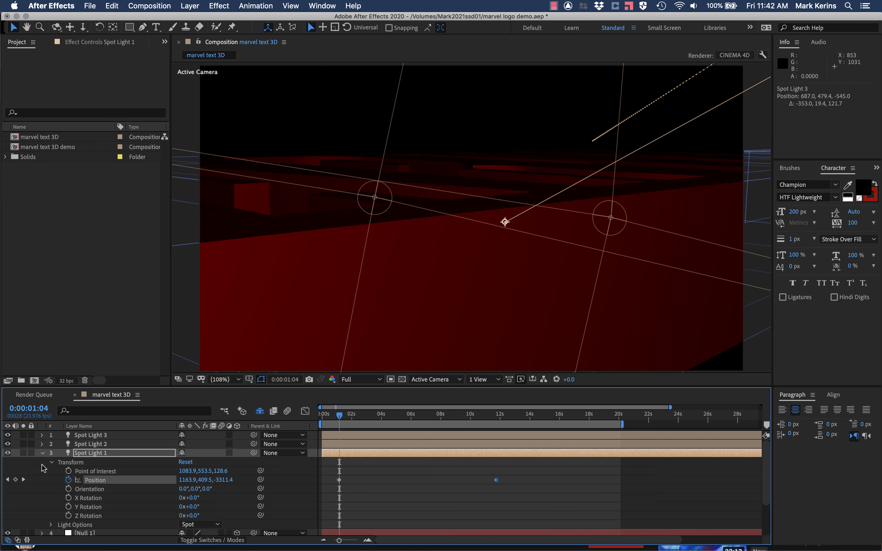
pyautogui.click(8, 480)
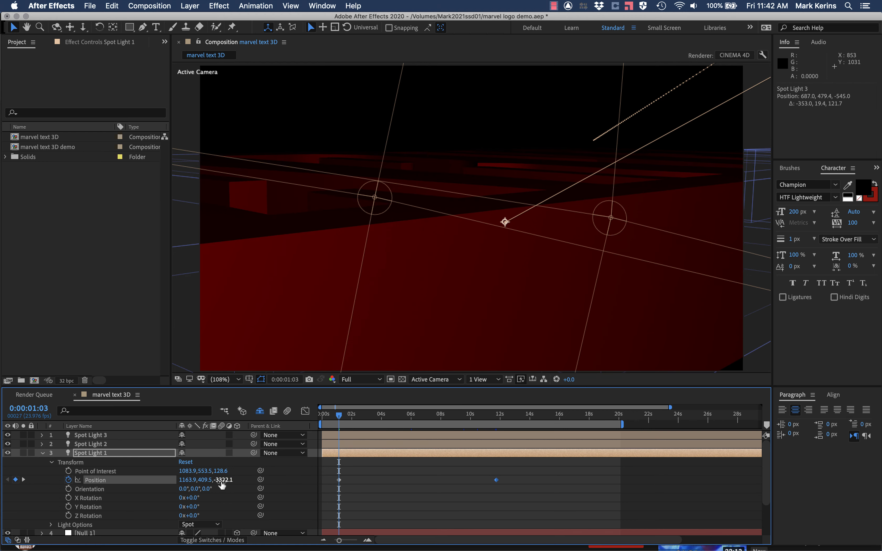
pyautogui.moveTo(229, 480); pyautogui.dragTo(390, 487)
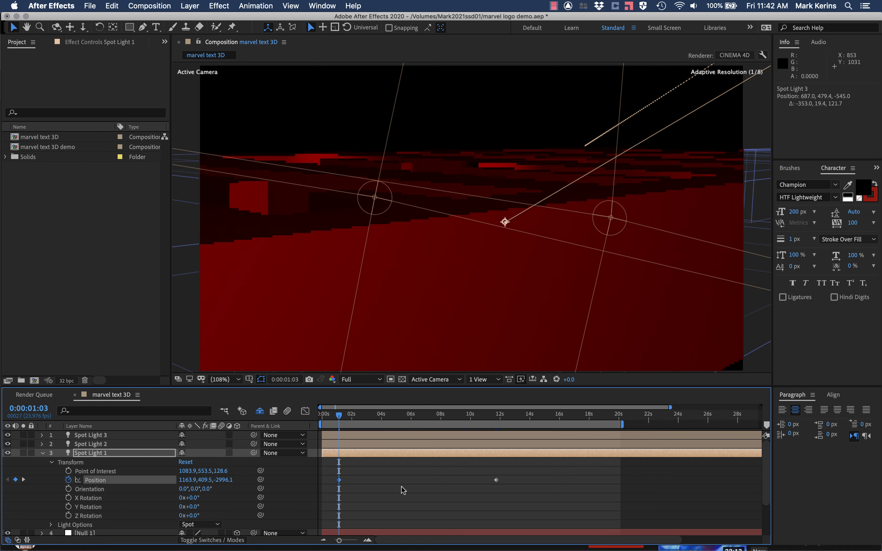
pyautogui.moveTo(222, 480); pyautogui.dragTo(343, 480)
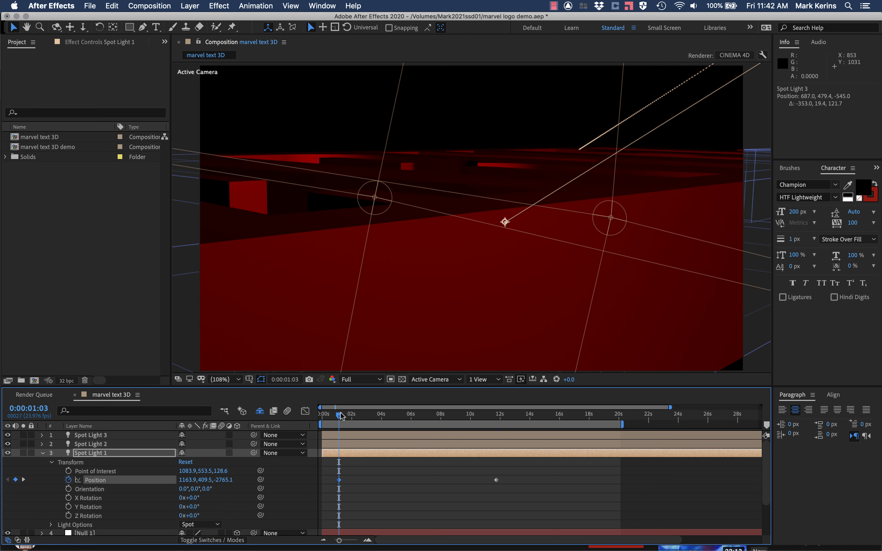
# At 0:00:04:03, keyframe Spot Light 1's Position at about 886.9, 432.5, -1842.7 and set its X Rotation to about -39°.
pyautogui.moveTo(342, 415); pyautogui.dragTo(384, 416)
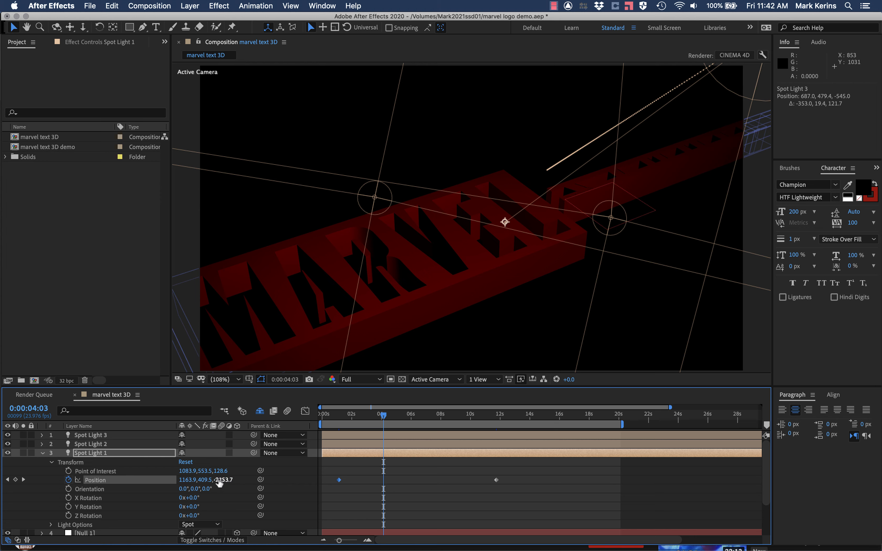
pyautogui.moveTo(219, 482); pyautogui.dragTo(380, 477)
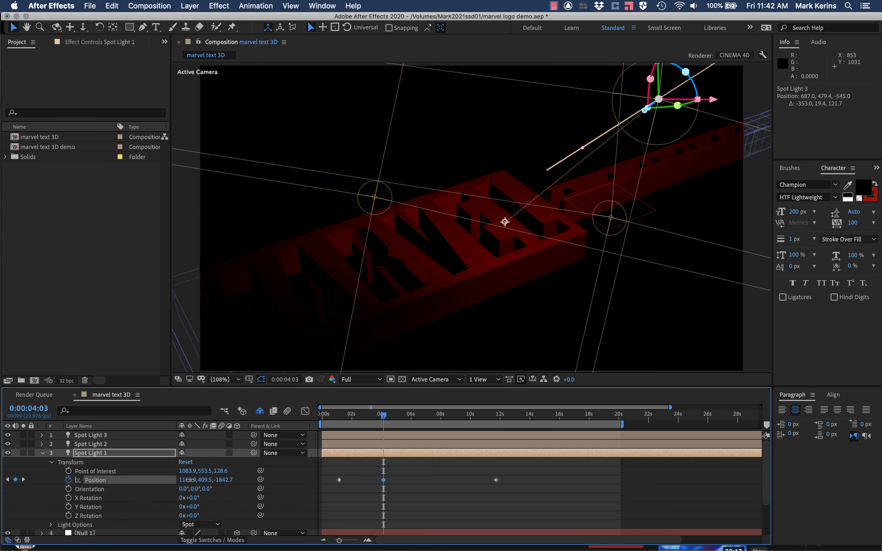
pyautogui.moveTo(189, 480); pyautogui.dragTo(55, 492)
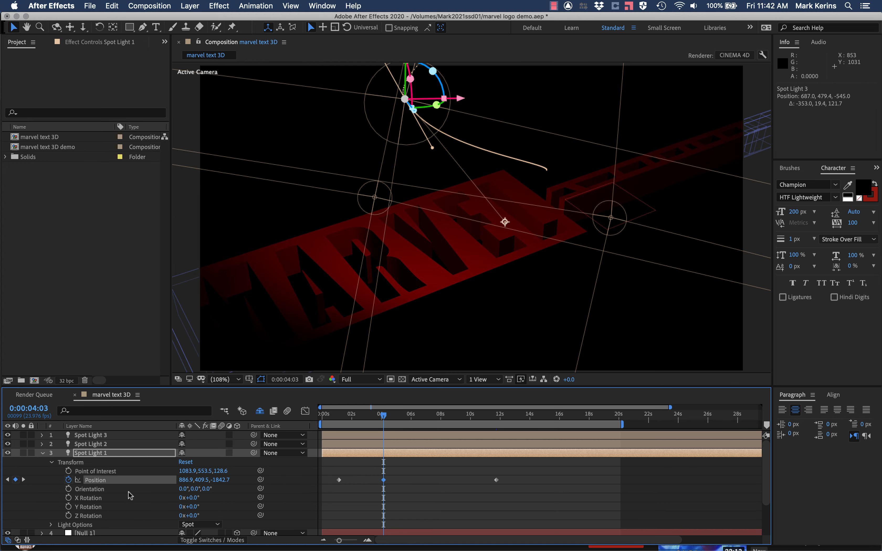
pyautogui.moveTo(203, 480)
pyautogui.mouseDown()
pyautogui.moveTo(224, 481)
pyautogui.moveTo(215, 483)
pyautogui.mouseUp()
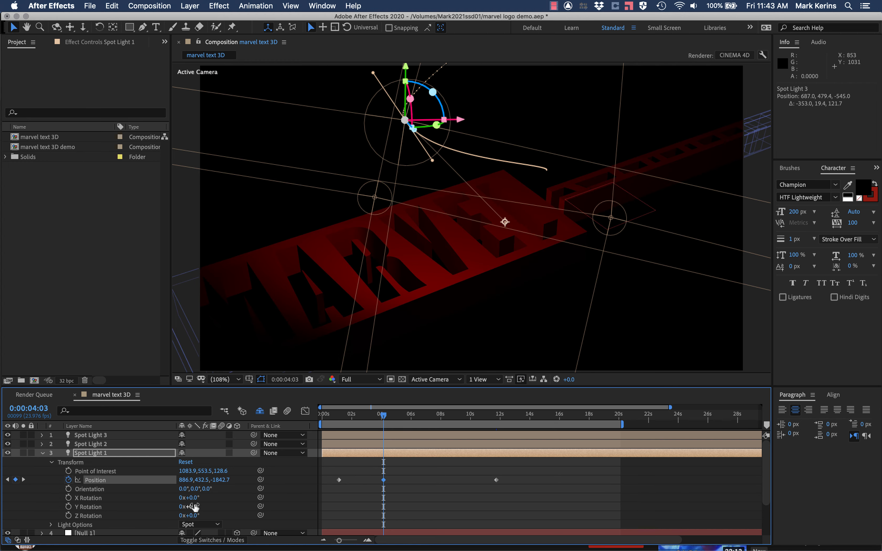
pyautogui.moveTo(202, 498); pyautogui.dragTo(181, 507)
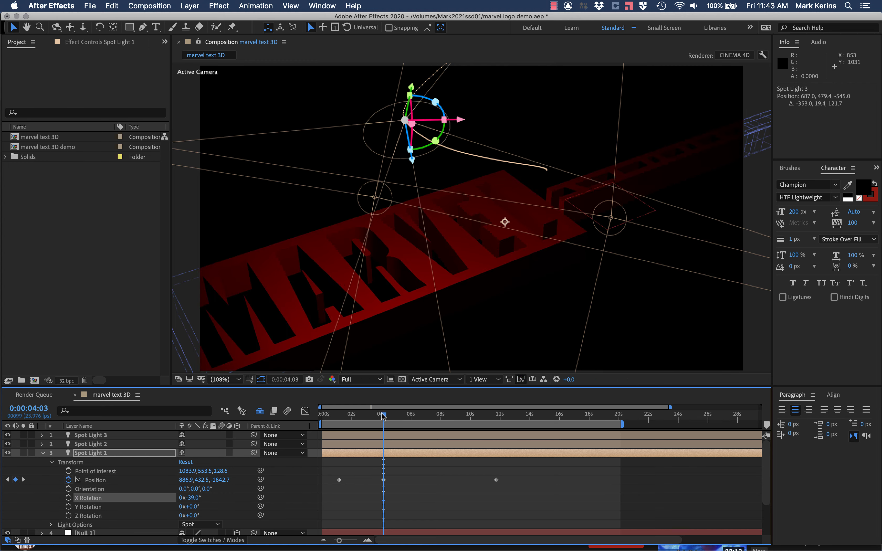
# Check the close-up's lighting near 0:00:01:04, then reveal Null 1's transform properties at 0:00:00:00.
pyautogui.moveTo(383, 416); pyautogui.dragTo(339, 416)
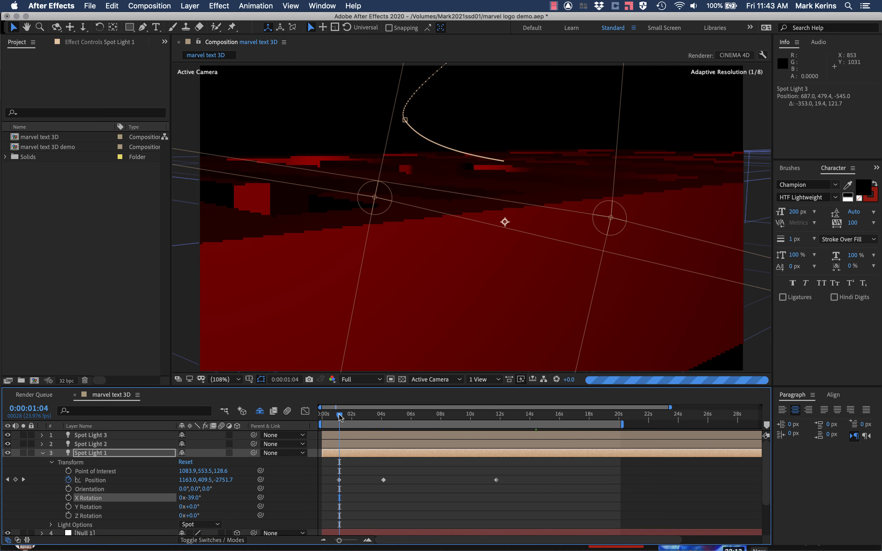
pyautogui.press('-')
pyautogui.scroll(-5, 35, 511)
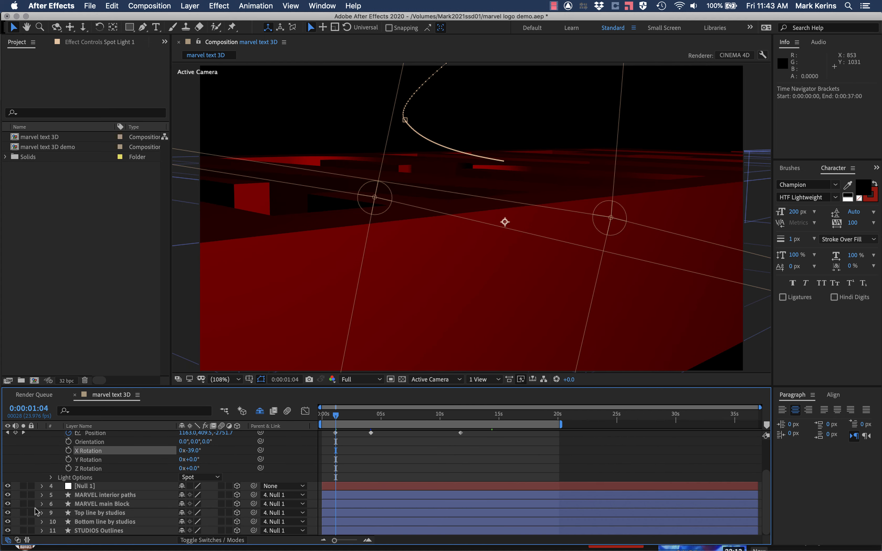
pyautogui.click(42, 487)
pyautogui.scroll(-5, 55, 479)
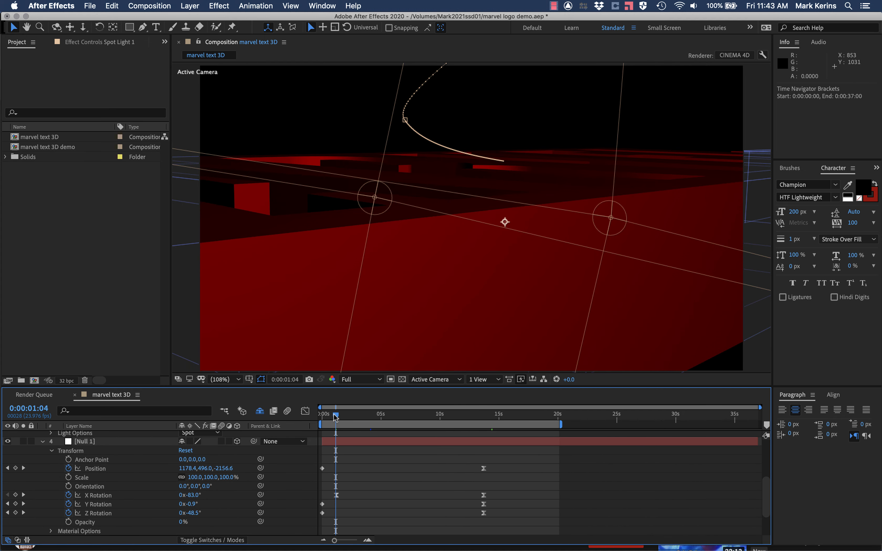
pyautogui.moveTo(335, 417); pyautogui.dragTo(318, 417)
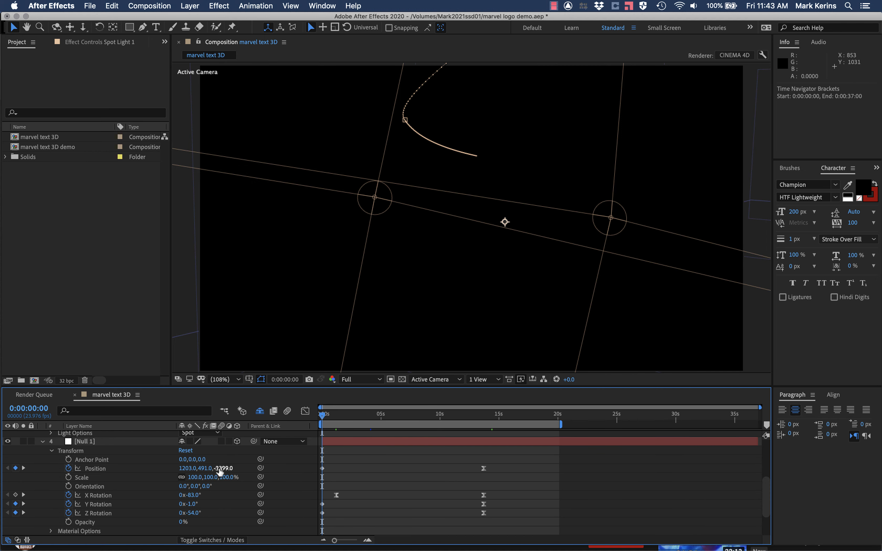
# Adjust Null 1's starting Position at 0:00:00:00 to about 1176, 503, -2393 so the close-up begins against a lit letter face.
pyautogui.press(',')
pyautogui.press(',')
pyautogui.press(',')
pyautogui.press(',')
pyautogui.press(',')
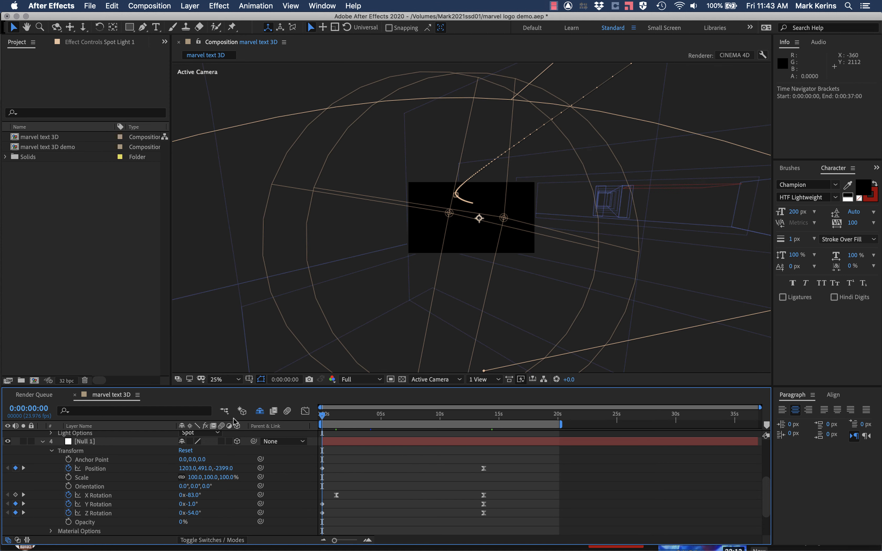
pyautogui.moveTo(221, 468); pyautogui.dragTo(258, 463)
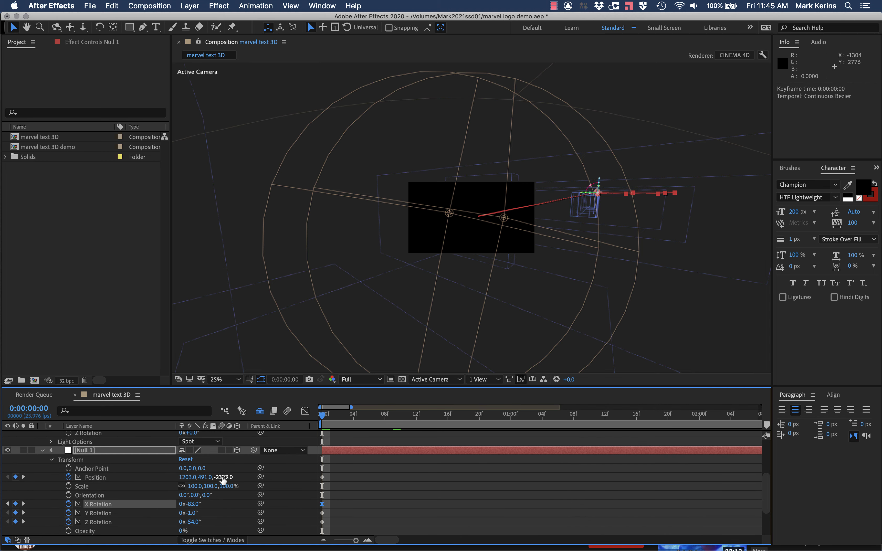
pyautogui.moveTo(181, 478)
pyautogui.mouseDown()
pyautogui.moveTo(172, 479)
pyautogui.moveTo(219, 477)
pyautogui.moveTo(173, 477)
pyautogui.mouseUp()
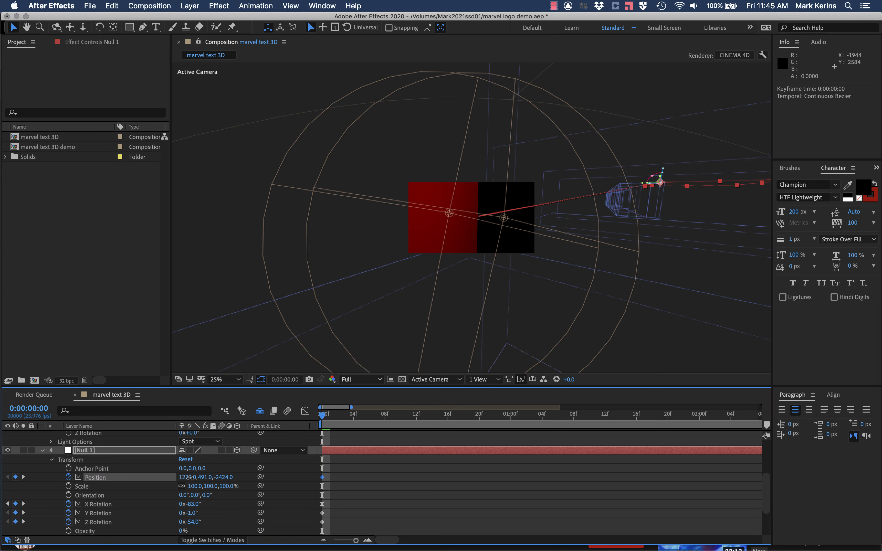
pyautogui.moveTo(189, 477); pyautogui.dragTo(226, 476)
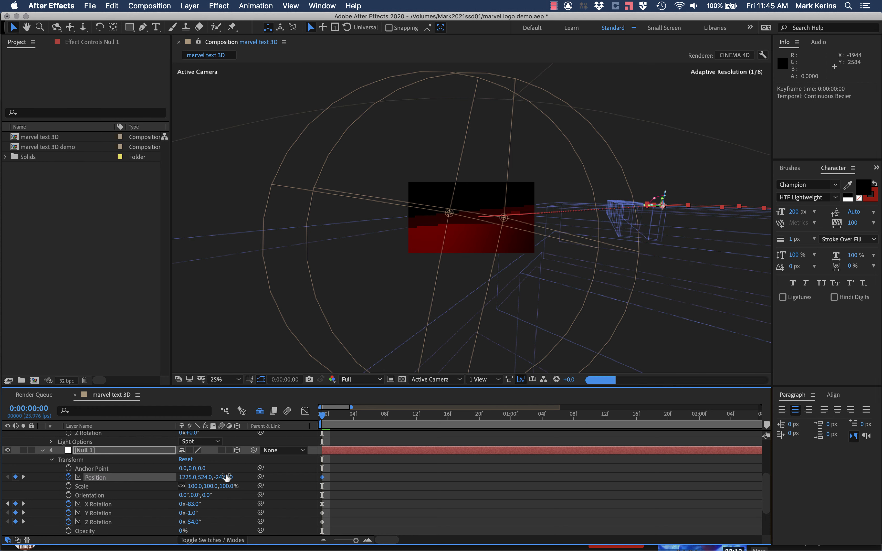
pyautogui.scroll(6, 403, 306)
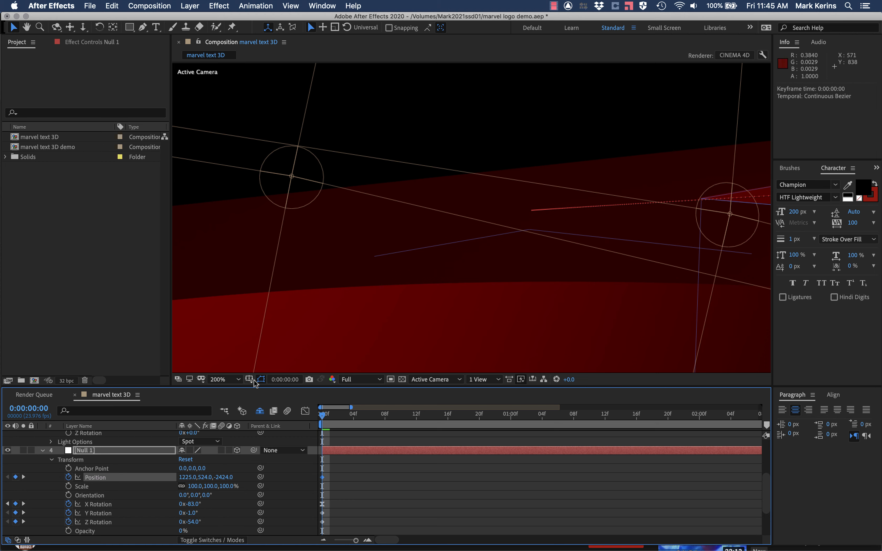
pyautogui.moveTo(219, 477); pyautogui.dragTo(319, 464)
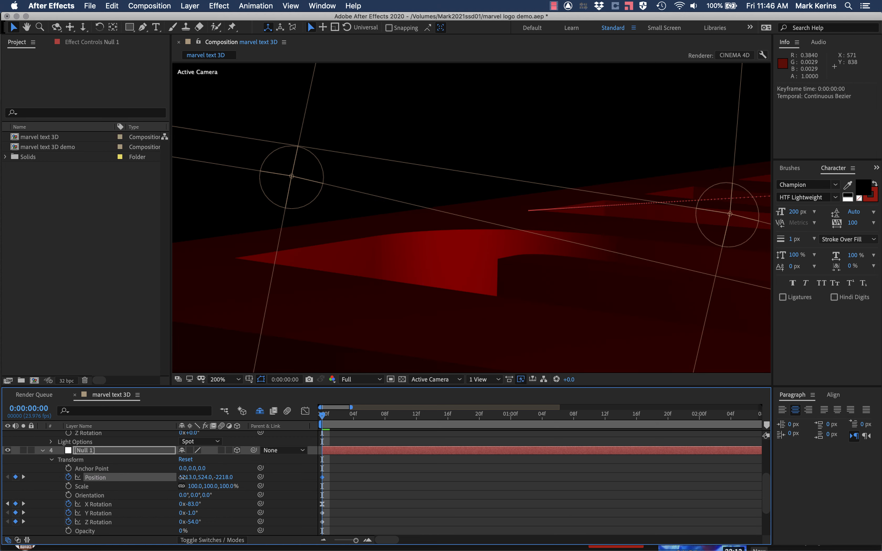
pyautogui.moveTo(181, 477); pyautogui.dragTo(165, 481)
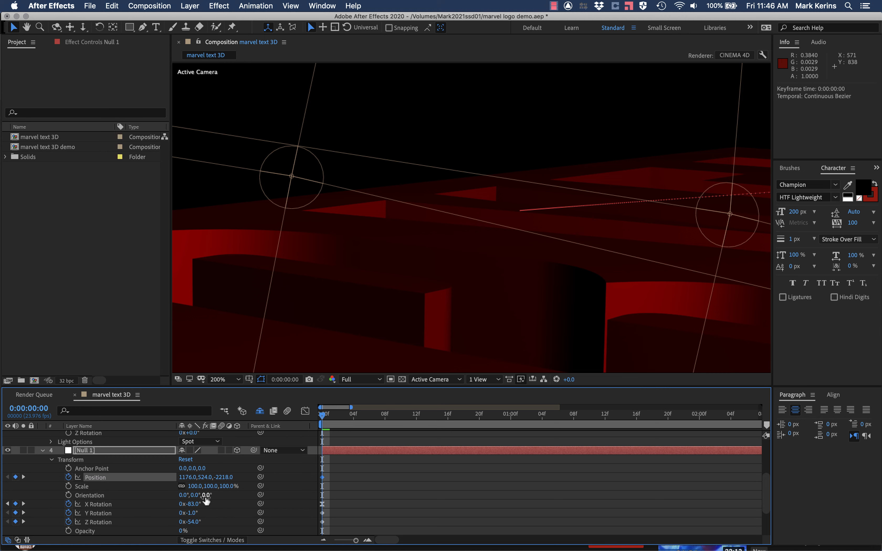
pyautogui.moveTo(201, 477); pyautogui.dragTo(140, 466)
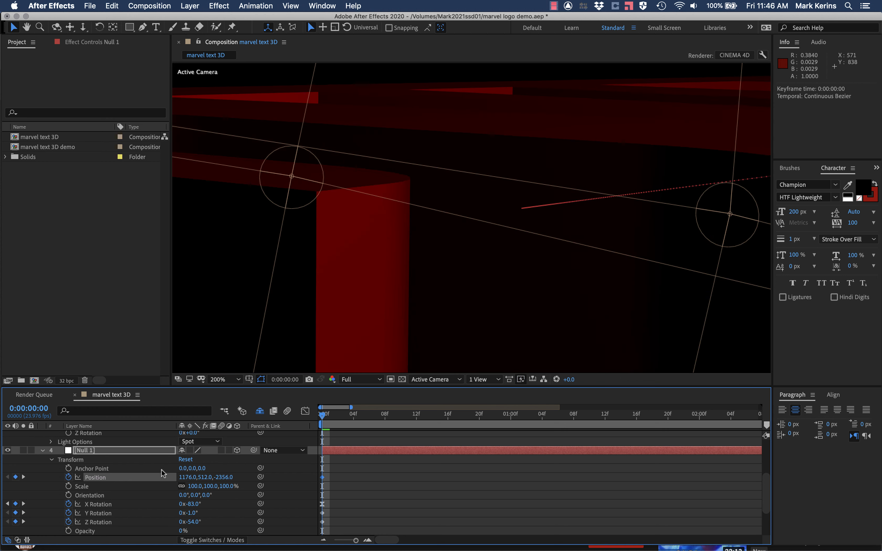
pyautogui.moveTo(206, 477)
pyautogui.mouseDown()
pyautogui.moveTo(196, 479)
pyautogui.moveTo(216, 477)
pyautogui.moveTo(200, 479)
pyautogui.mouseUp()
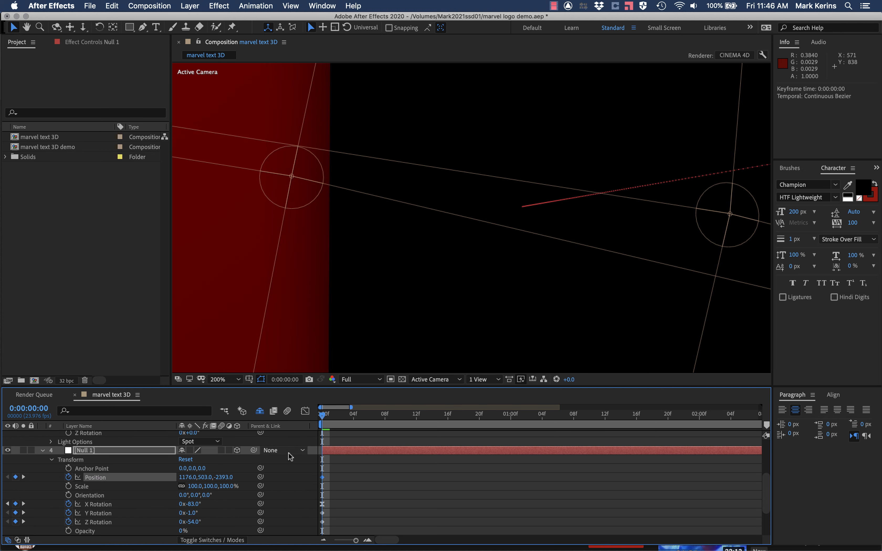
# At 0:00:01:07, add keyframes for Null 1's Position, X Rotation, Y Rotation and Z Rotation.
pyautogui.moveTo(322, 415); pyautogui.dragTo(370, 409)
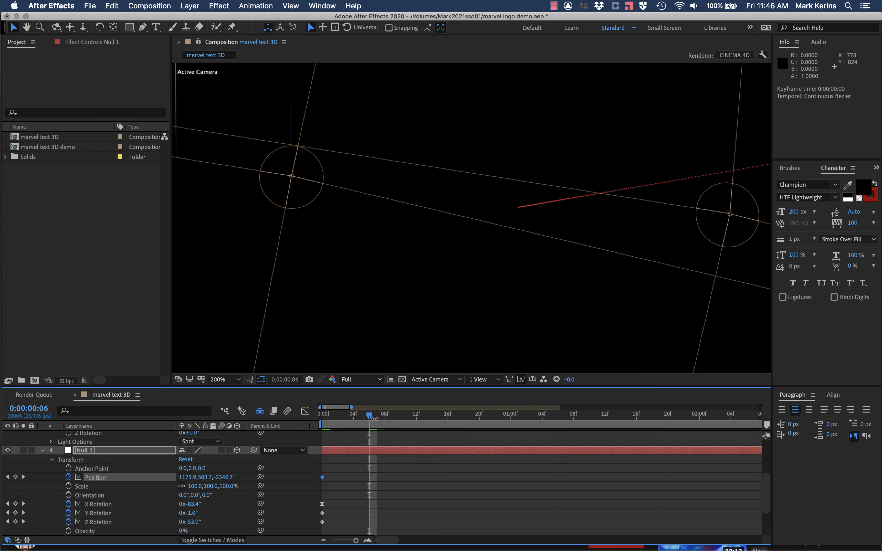
pyautogui.moveTo(370, 416); pyautogui.dragTo(502, 410)
pyautogui.scroll(1, 308, 536)
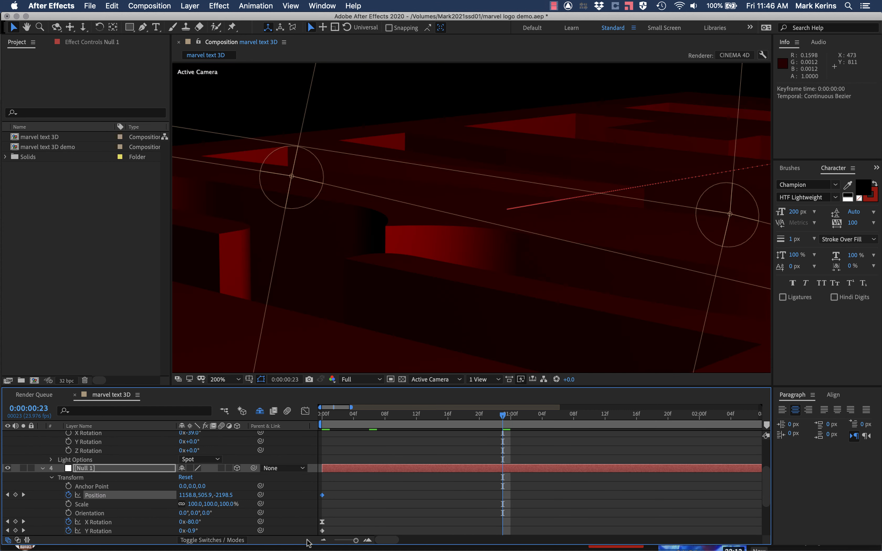
pyautogui.click(323, 540)
pyautogui.click(323, 540)
pyautogui.click(323, 540)
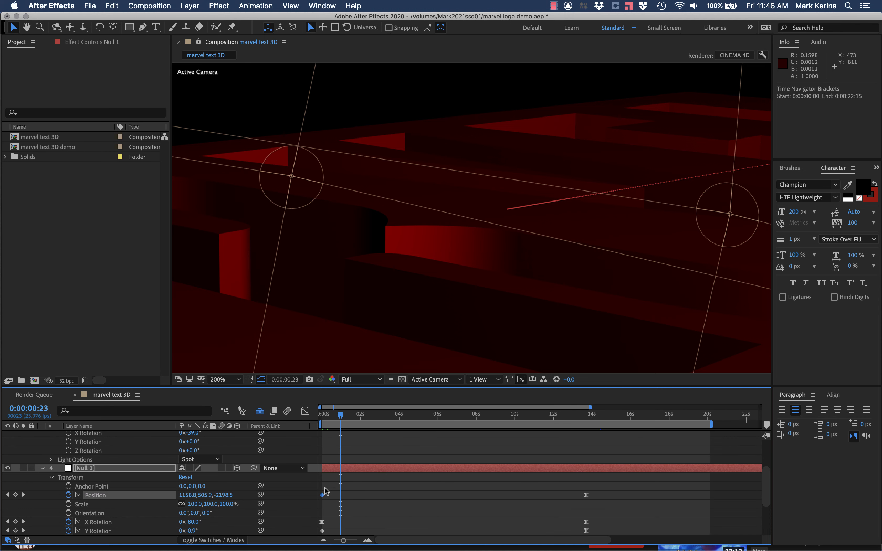
pyautogui.moveTo(340, 417)
pyautogui.mouseDown()
pyautogui.moveTo(320, 417)
pyautogui.moveTo(346, 418)
pyautogui.mouseUp()
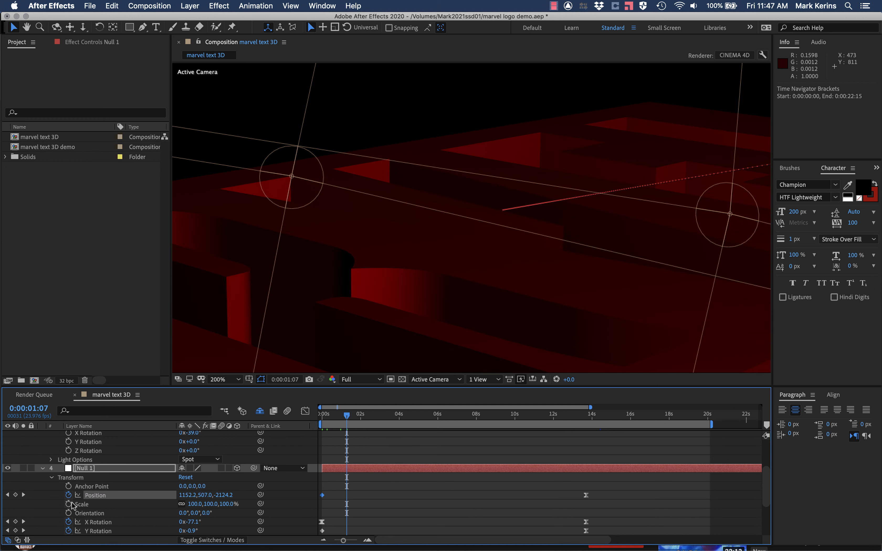
pyautogui.click(15, 522)
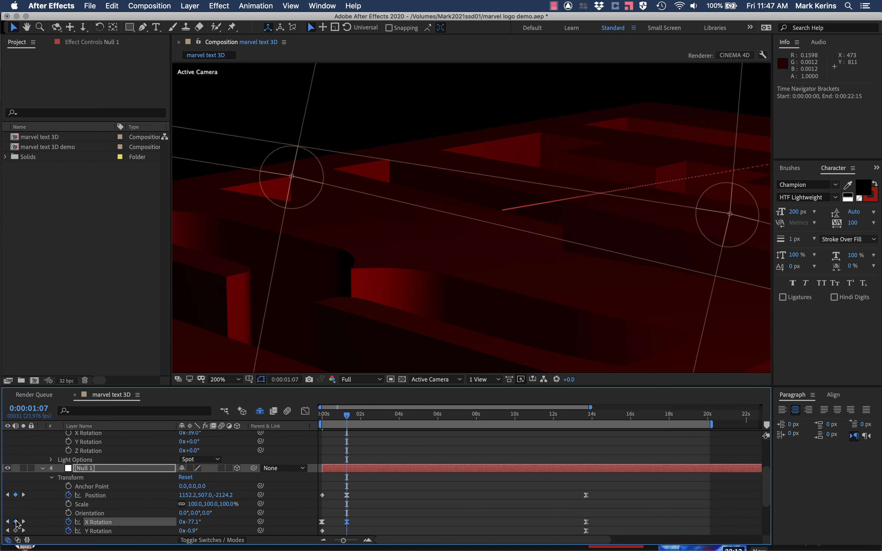
pyautogui.click(15, 531)
pyautogui.scroll(-1, 25, 531)
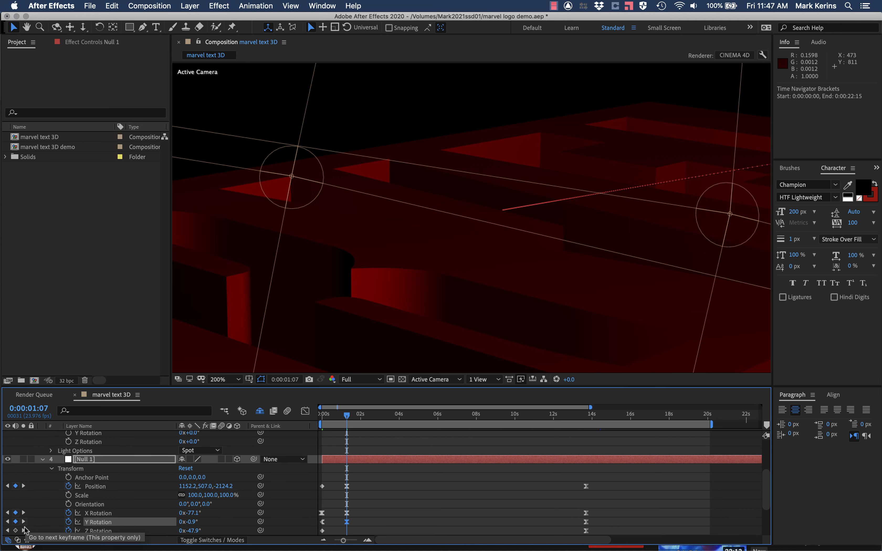
pyautogui.click(15, 531)
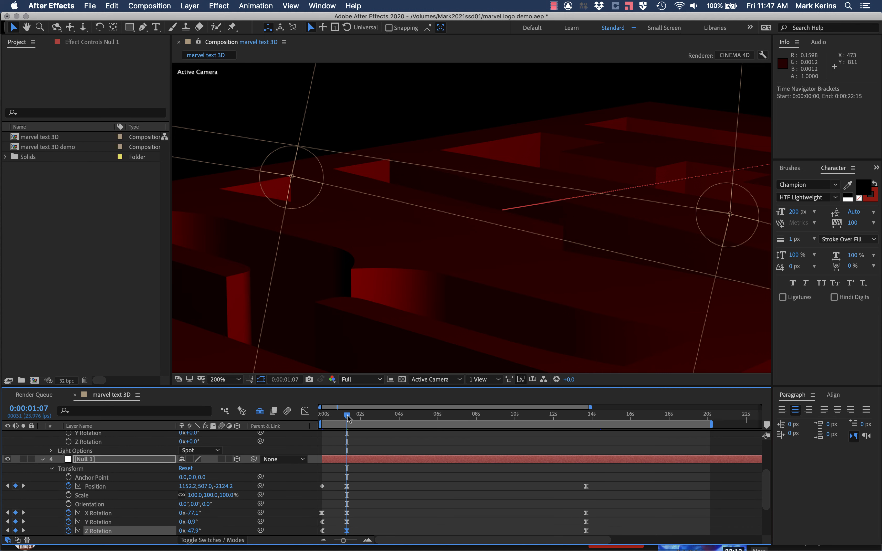
# Try a Null 1 Position keyframe of about 1168.5, 515.3, -2387 at 0:00:00:10 and check the move through to 0:00:13:19.
pyautogui.moveTo(346, 418); pyautogui.dragTo(331, 418)
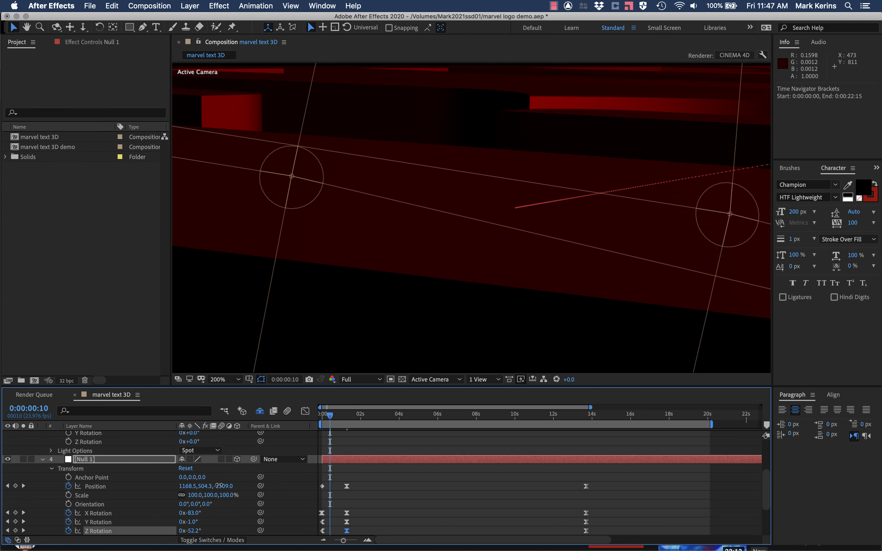
pyautogui.moveTo(208, 484); pyautogui.dragTo(226, 486)
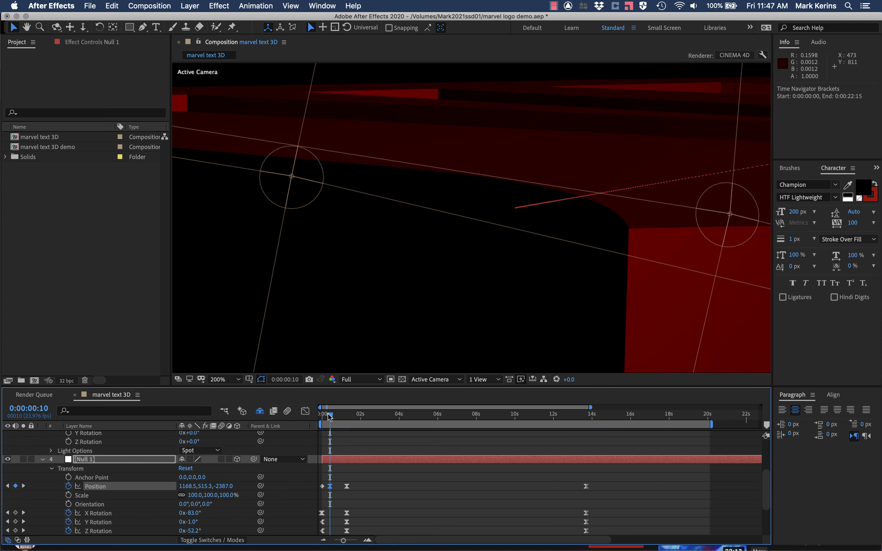
pyautogui.moveTo(329, 418); pyautogui.dragTo(437, 414)
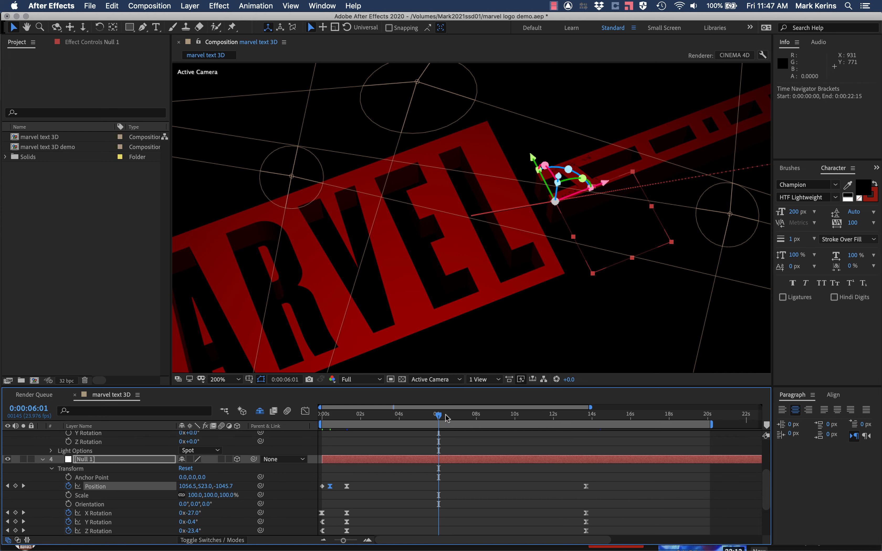
pyautogui.moveTo(447, 418); pyautogui.dragTo(590, 423)
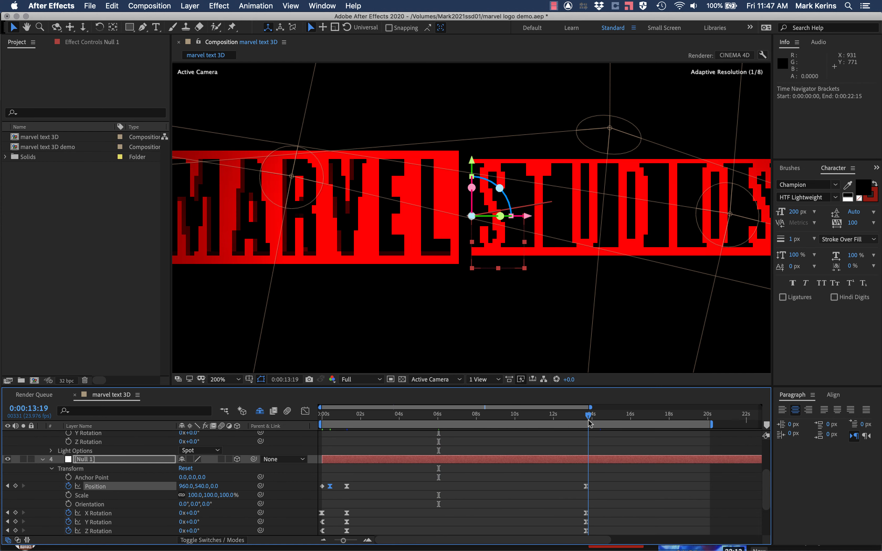
pyautogui.click(342, 415)
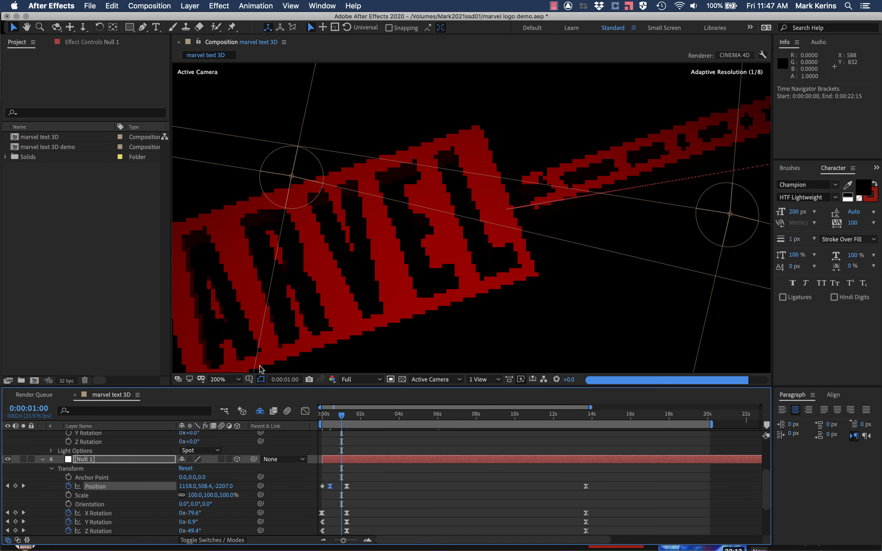
pyautogui.click(234, 379)
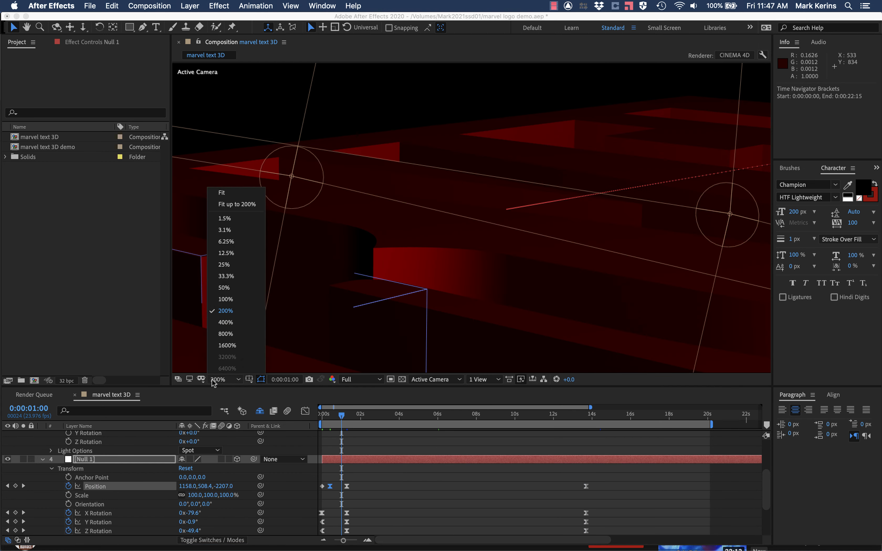
pyautogui.click(235, 193)
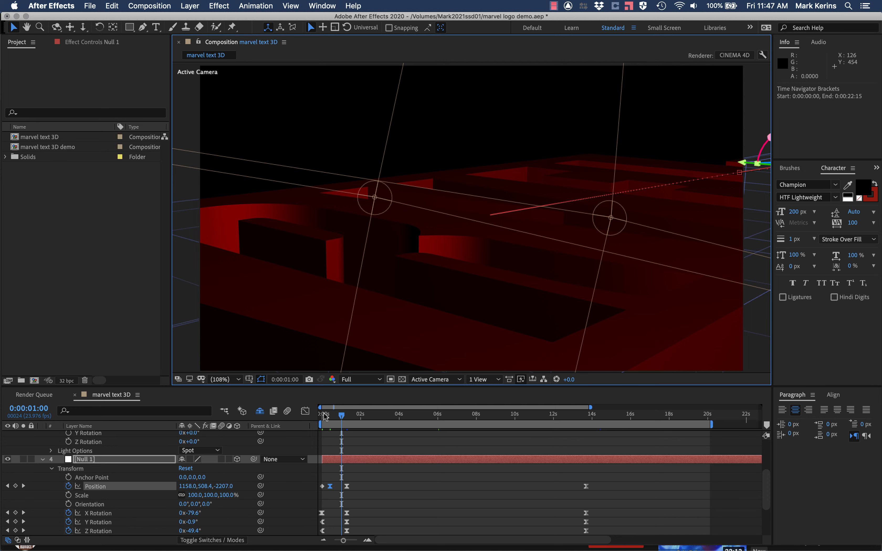
# At 0:00:00:00, set Null 1's X Rotation to about -81.1° and its Y position to 501.
pyautogui.moveTo(340, 417); pyautogui.dragTo(321, 416)
pyautogui.click(323, 514)
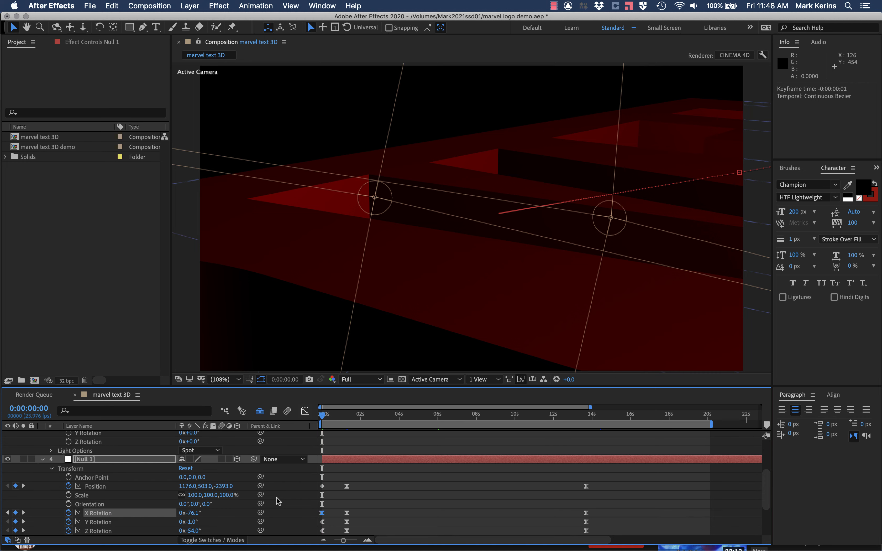
pyautogui.moveTo(202, 513); pyautogui.dragTo(191, 513)
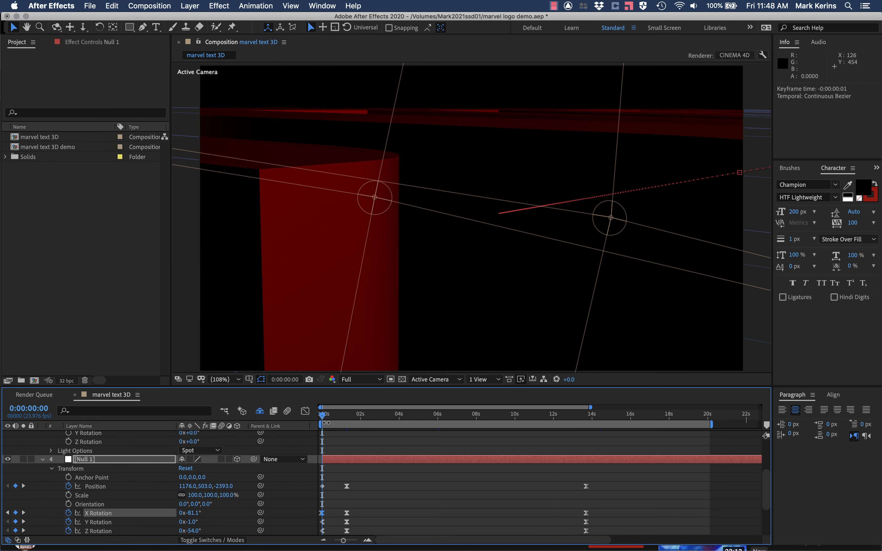
pyautogui.moveTo(323, 415); pyautogui.dragTo(317, 435)
pyautogui.moveTo(203, 486); pyautogui.dragTo(201, 487)
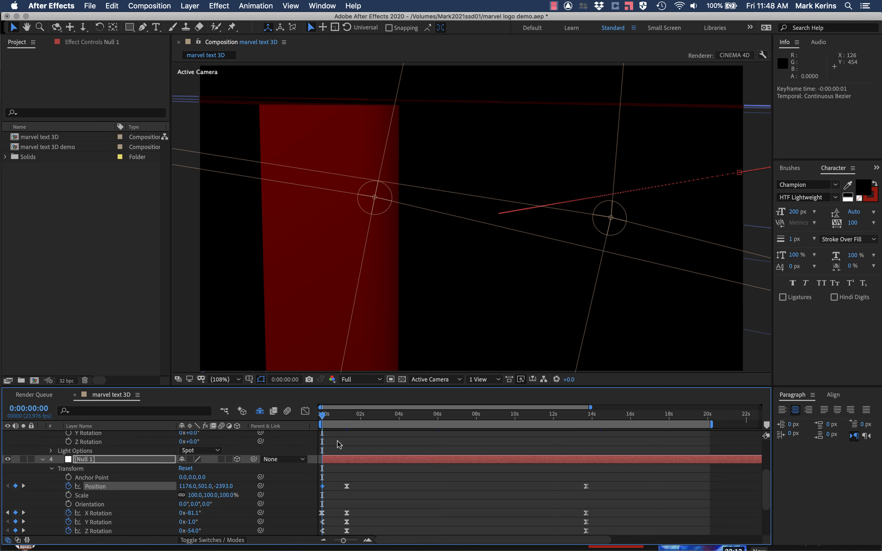
# Keyframe a less negative Z Rotation on Null 1 at 0:00:00:19 and remove its Z Rotation keyframe at 0:00:01:07.
pyautogui.moveTo(324, 417)
pyautogui.mouseDown()
pyautogui.moveTo(362, 418)
pyautogui.moveTo(339, 418)
pyautogui.mouseUp()
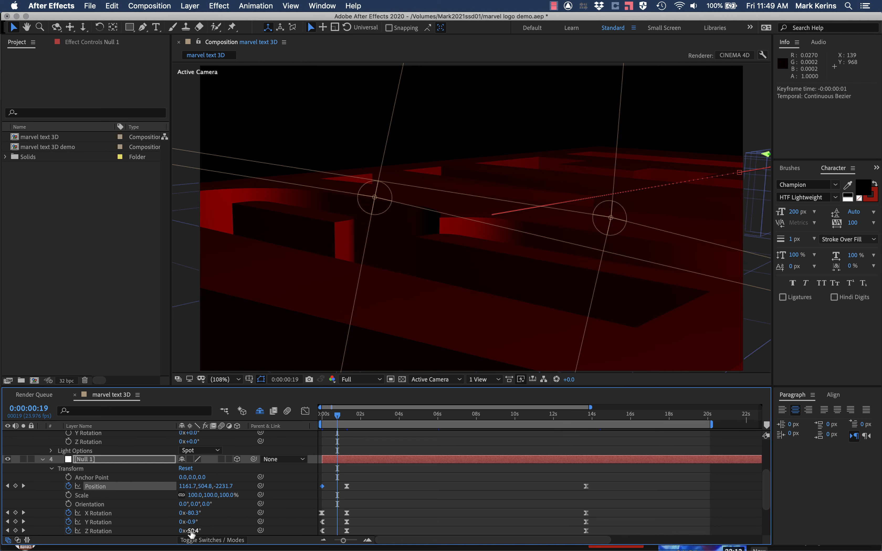
pyautogui.moveTo(190, 531); pyautogui.dragTo(194, 533)
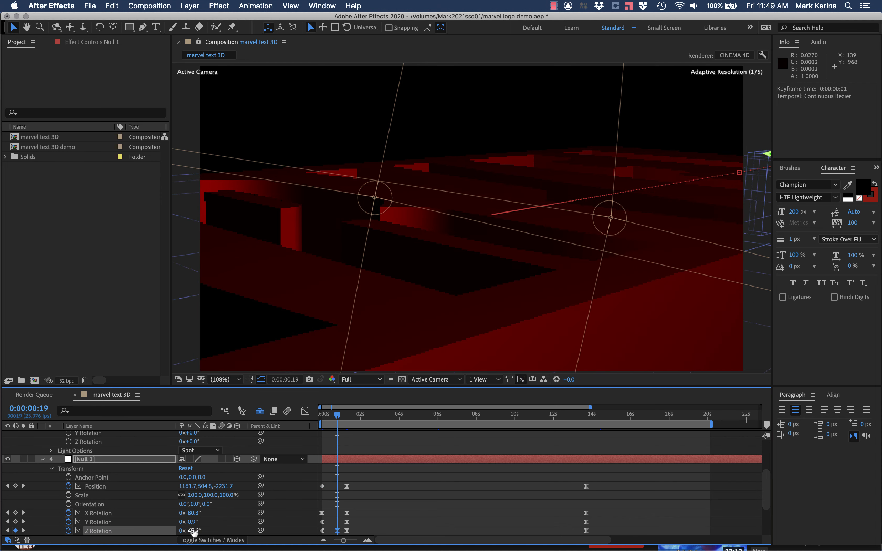
pyautogui.moveTo(325, 417); pyautogui.dragTo(348, 422)
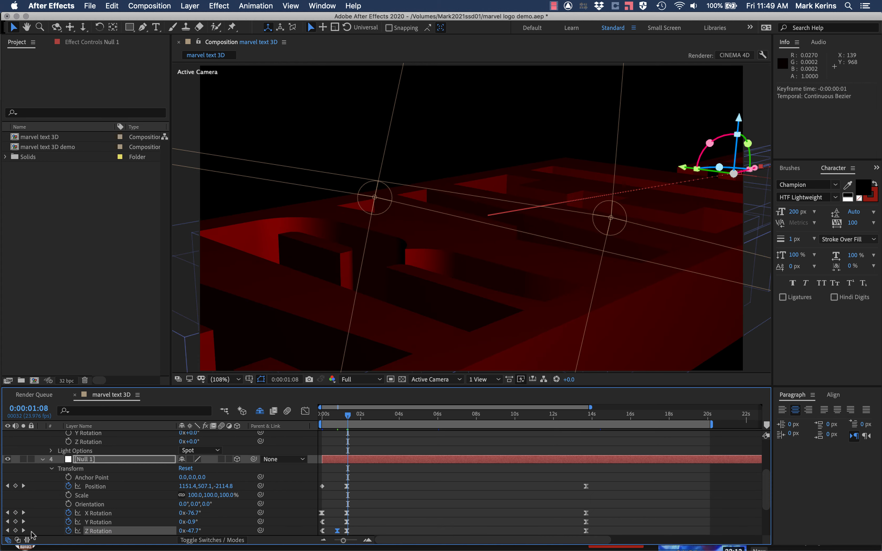
pyautogui.click(7, 531)
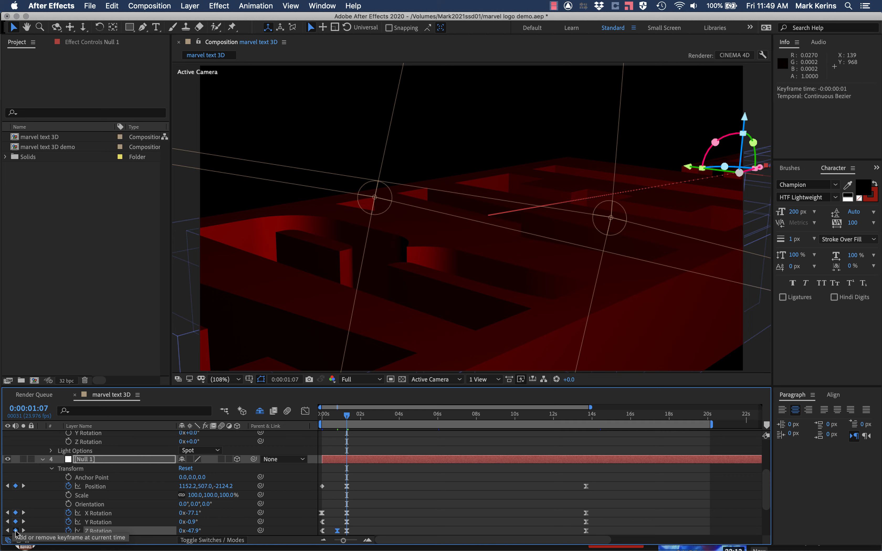
pyautogui.click(15, 531)
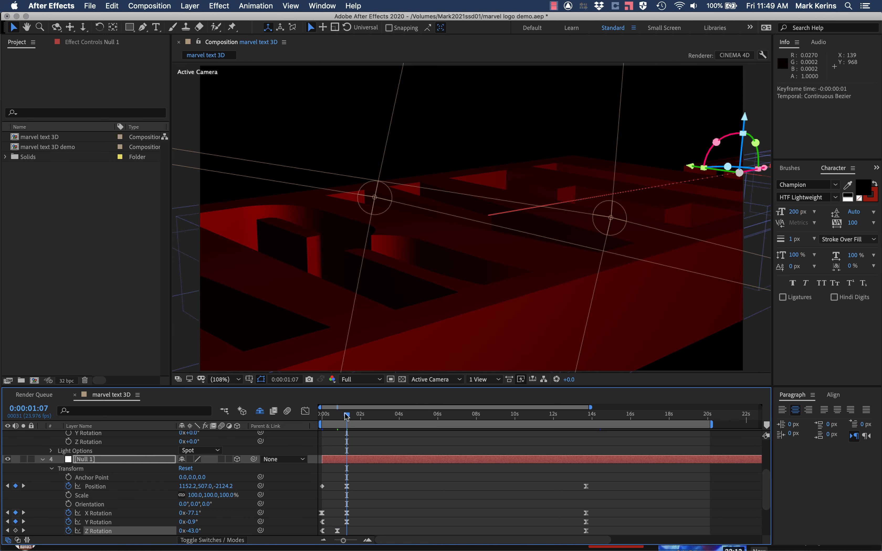
# With the preview at 0:00:12:01, set Spot Light 3's Intensity to 182%.
pyautogui.moveTo(346, 416); pyautogui.dragTo(554, 414)
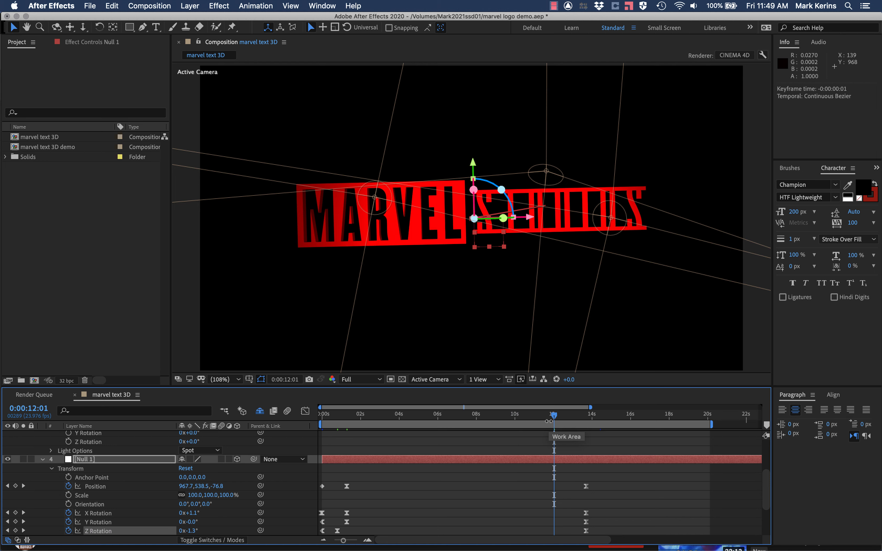
pyautogui.scroll(4, 96, 497)
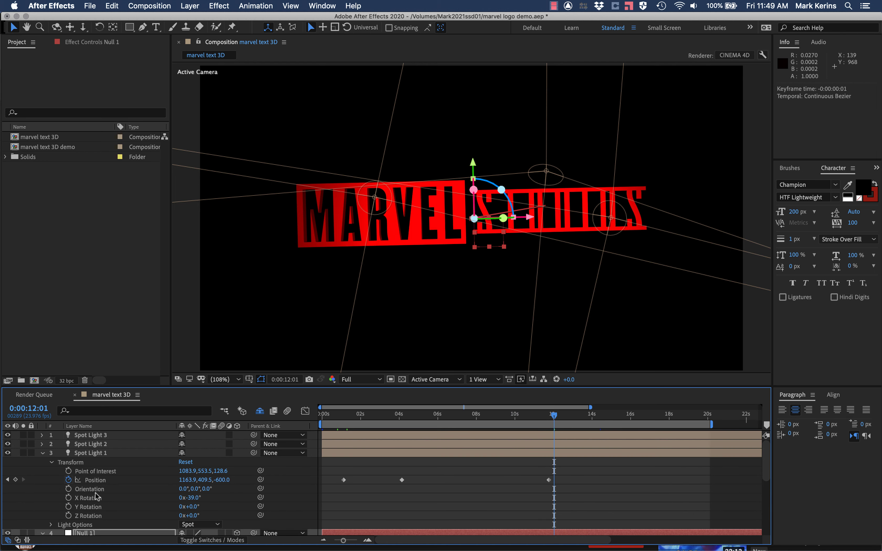
pyautogui.click(43, 453)
pyautogui.click(43, 462)
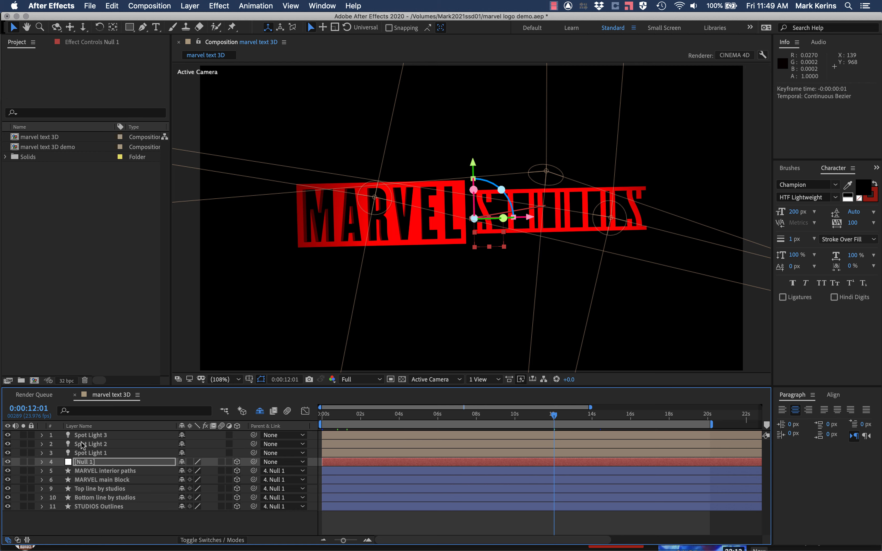
pyautogui.click(42, 436)
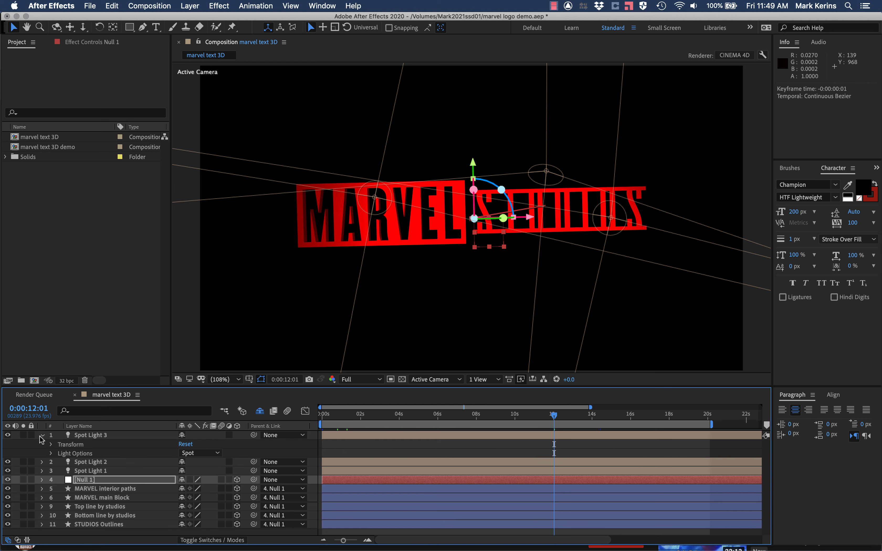
pyautogui.click(51, 454)
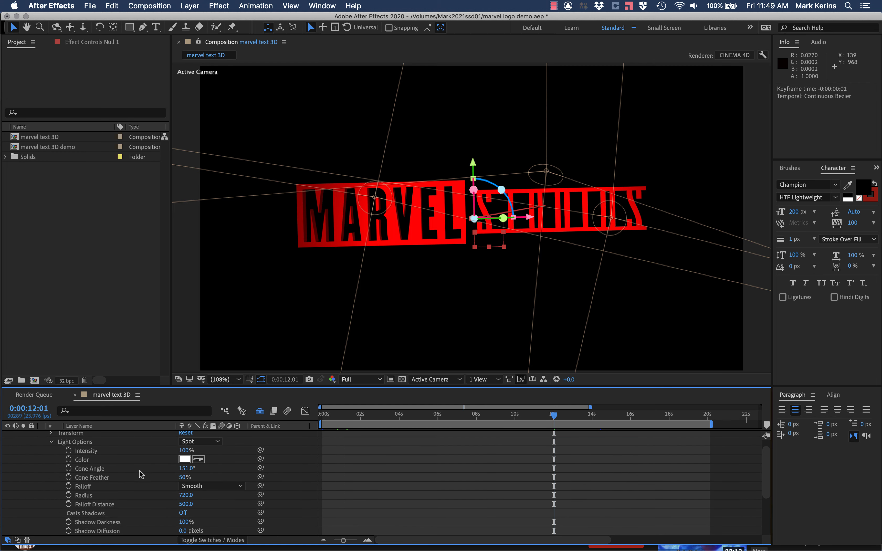
pyautogui.scroll(1, 157, 481)
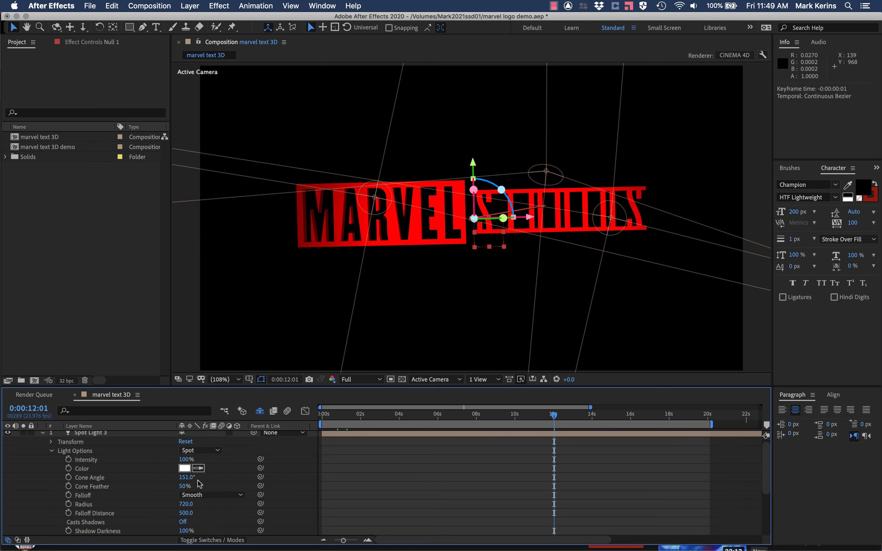
pyautogui.moveTo(184, 463); pyautogui.dragTo(226, 461)
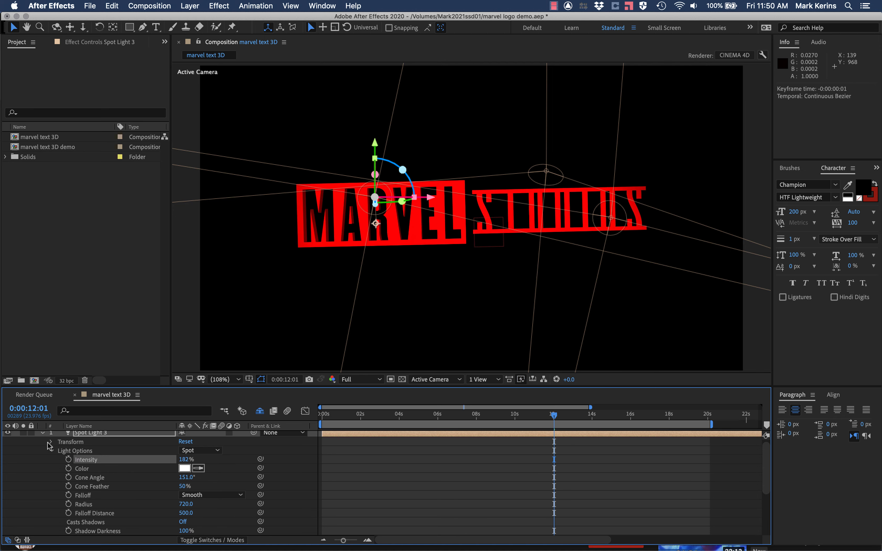
pyautogui.click(51, 451)
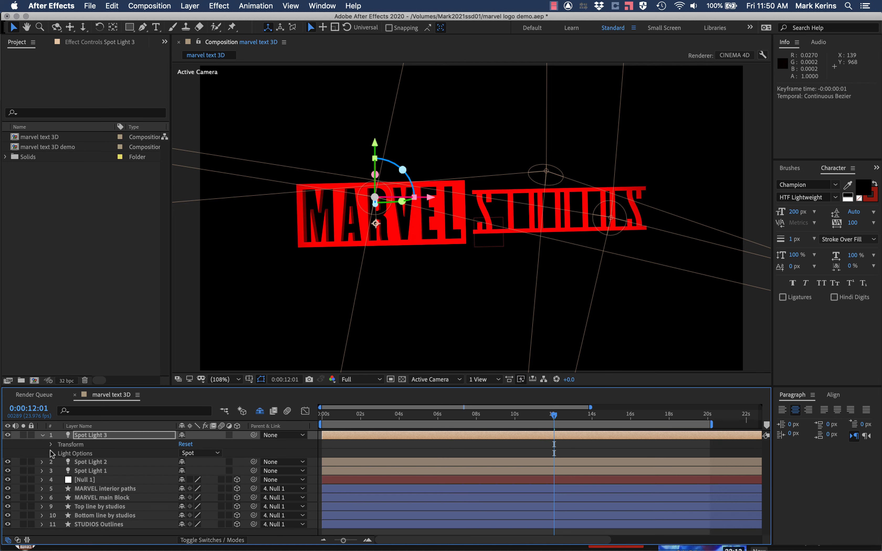
# Turn on Casts Shadows in the MARVEL main Block layer's material options.
pyautogui.click(42, 497)
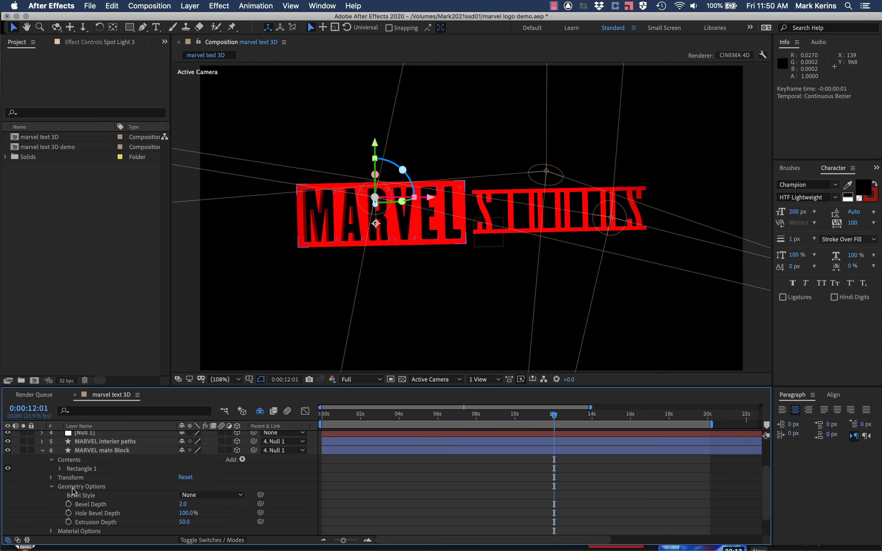
pyautogui.scroll(-2, 72, 490)
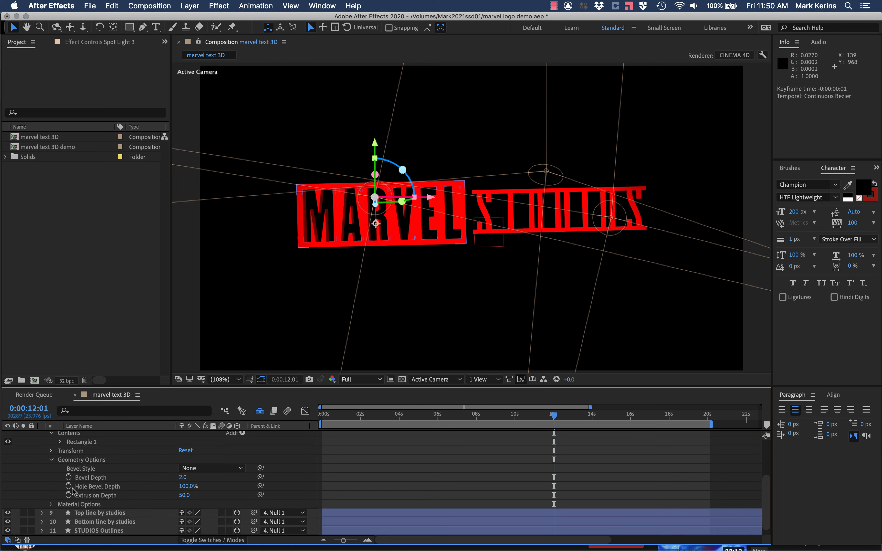
pyautogui.click(52, 504)
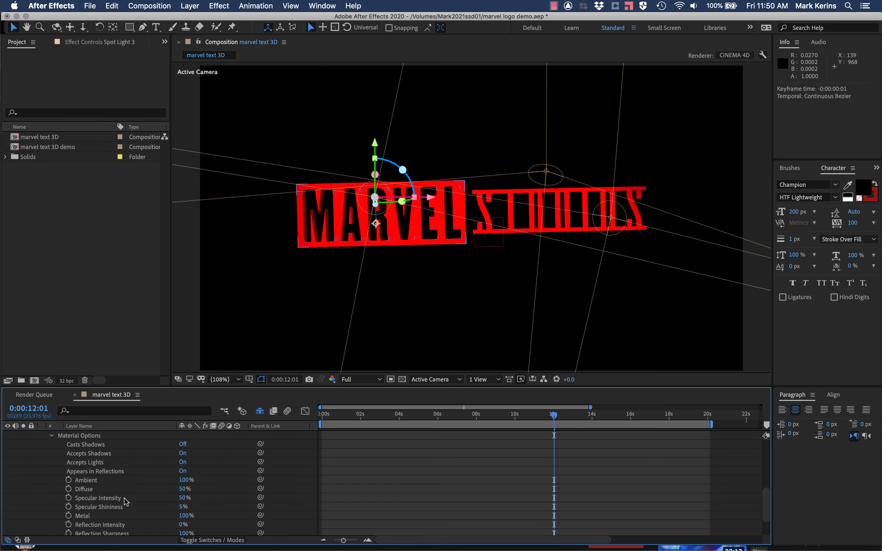
pyautogui.click(183, 444)
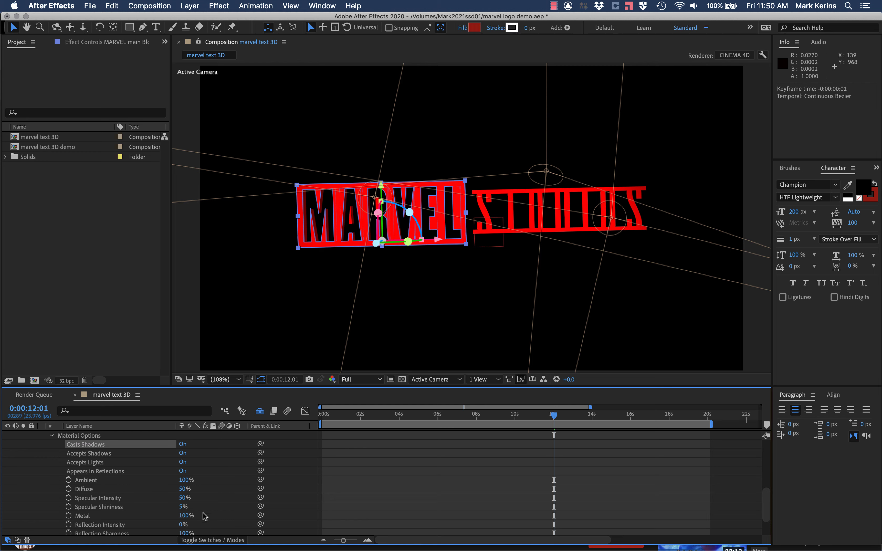
# Set MARVEL main Block's Reflection Intensity to 85%, Sharpness to 88%, Rolloff to 34%, Specular Intensity to 87% and Specular Shininess to 8%.
pyautogui.scroll(-1, 186, 514)
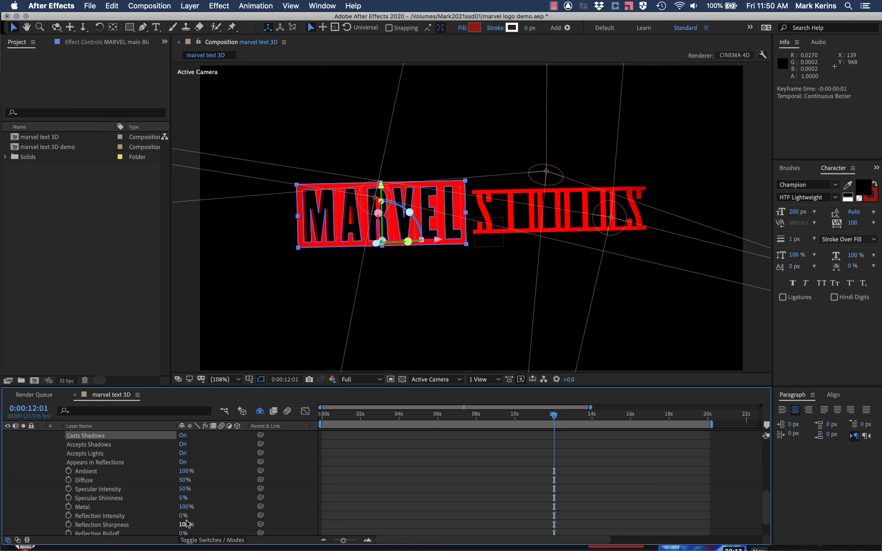
pyautogui.scroll(-2, 187, 522)
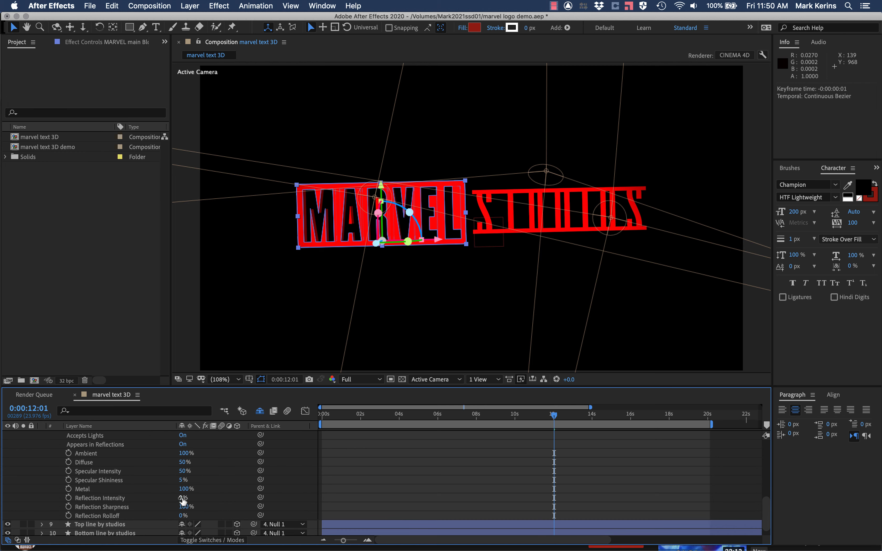
pyautogui.moveTo(182, 498); pyautogui.dragTo(223, 494)
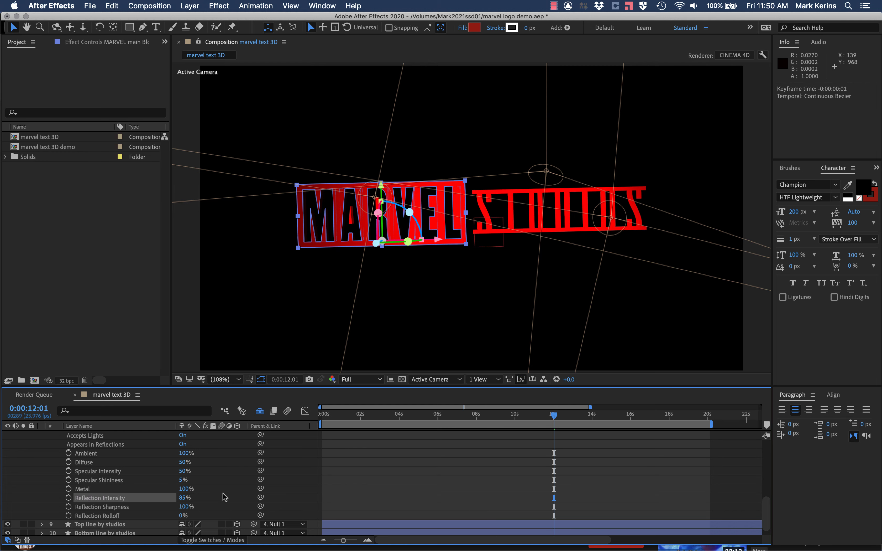
pyautogui.moveTo(182, 515)
pyautogui.mouseDown()
pyautogui.moveTo(199, 515)
pyautogui.moveTo(178, 508)
pyautogui.mouseUp()
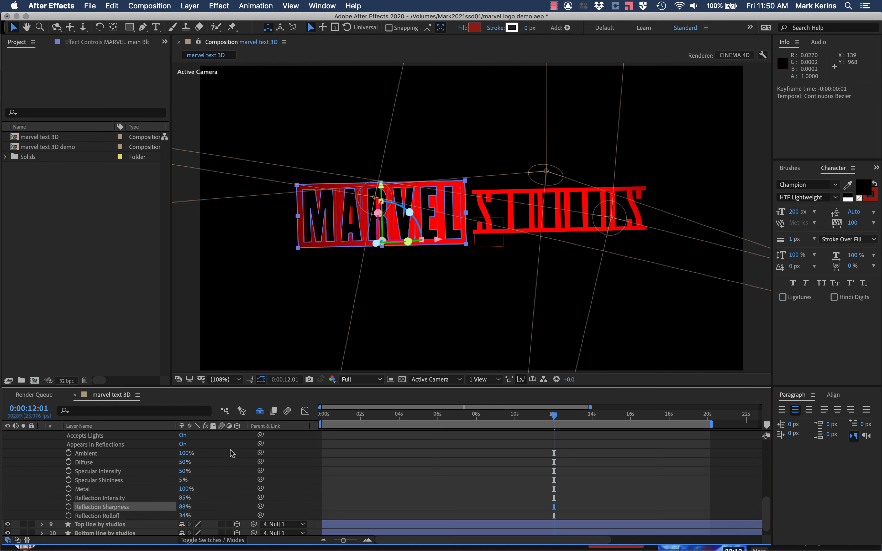
pyautogui.moveTo(182, 480); pyautogui.dragTo(338, 432)
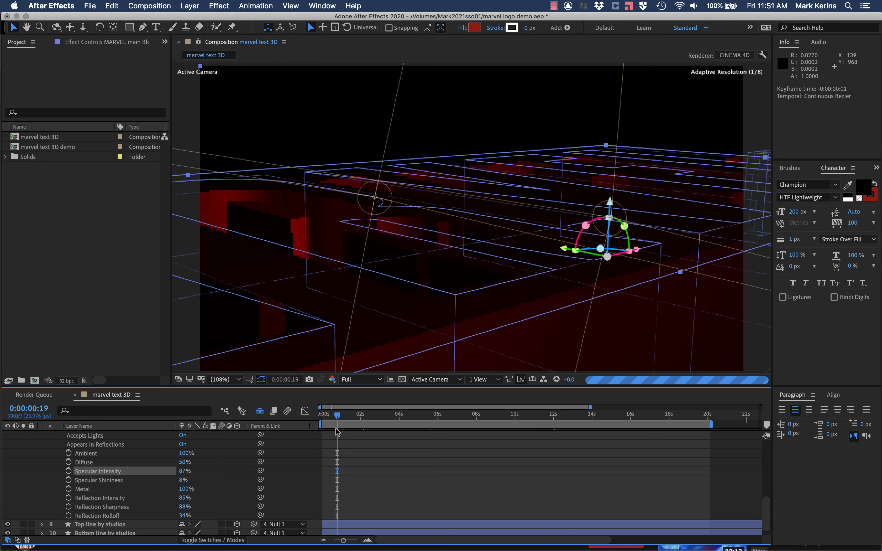
# Collapse the open layer properties, select STUDIOS Outlines and check the logo at 0:00:14:16.
pyautogui.scroll(5, 109, 460)
pyautogui.click(51, 463)
pyautogui.scroll(1, 89, 452)
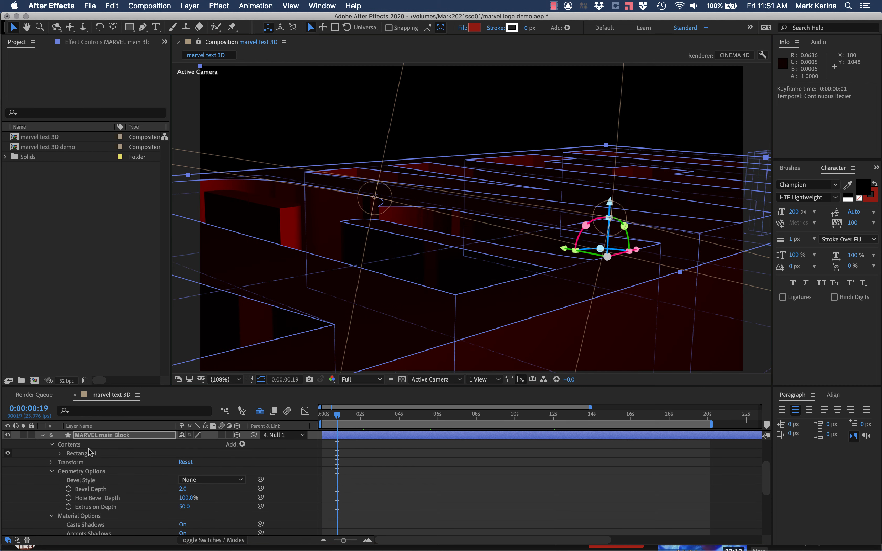
pyautogui.click(42, 435)
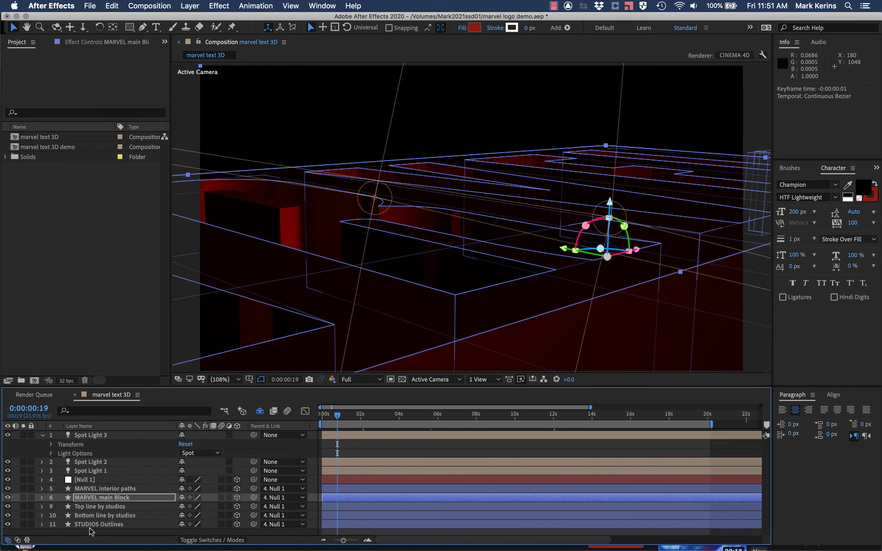
pyautogui.click(90, 524)
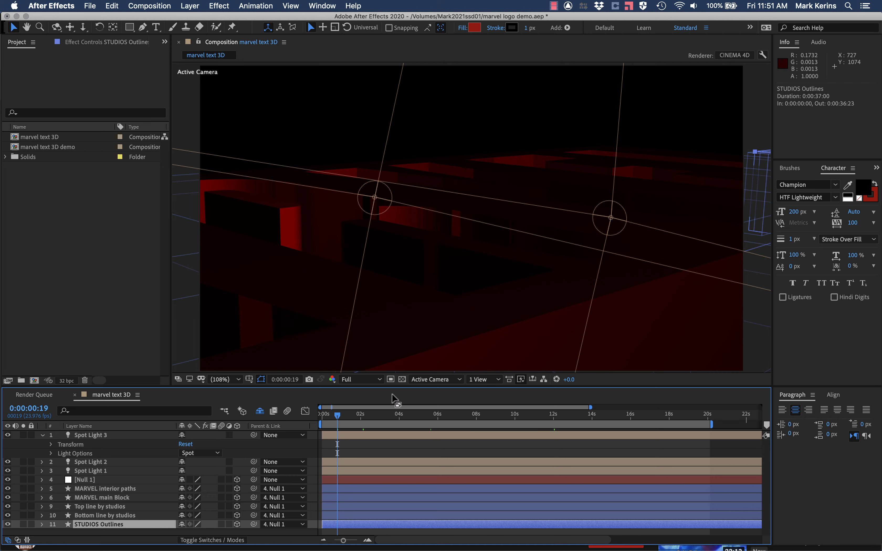
pyautogui.moveTo(337, 415); pyautogui.dragTo(605, 417)
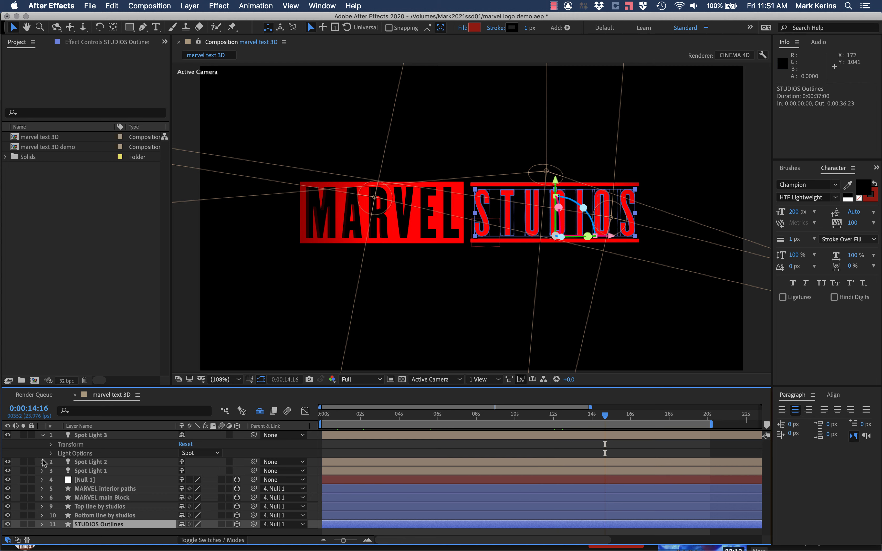
pyautogui.click(44, 435)
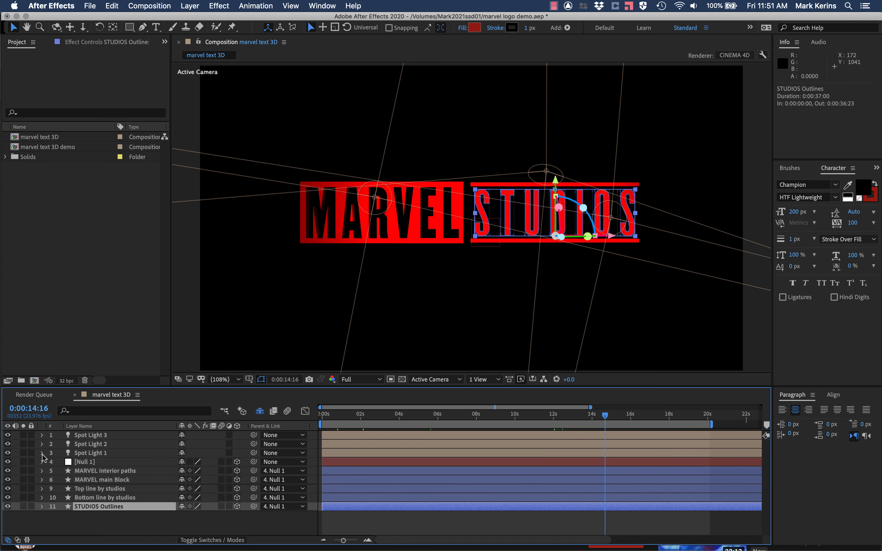
# Pre-compose all spotlight, null and logo layers into a new composition named "moving marvel logo", moving all attributes into it.
pyautogui.click(74, 436)
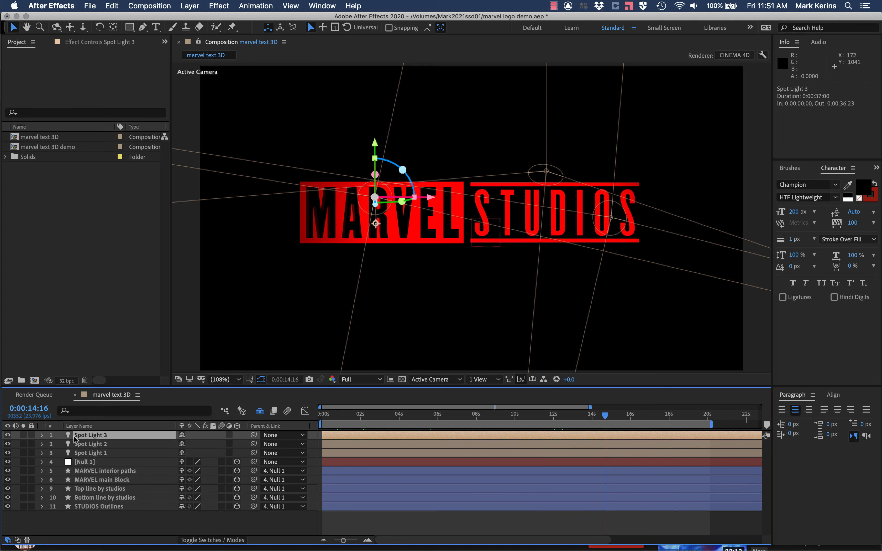
pyautogui.keyDown('shift'); pyautogui.click(85, 506); pyautogui.keyUp('shift')
pyautogui.rightClick(86, 505)
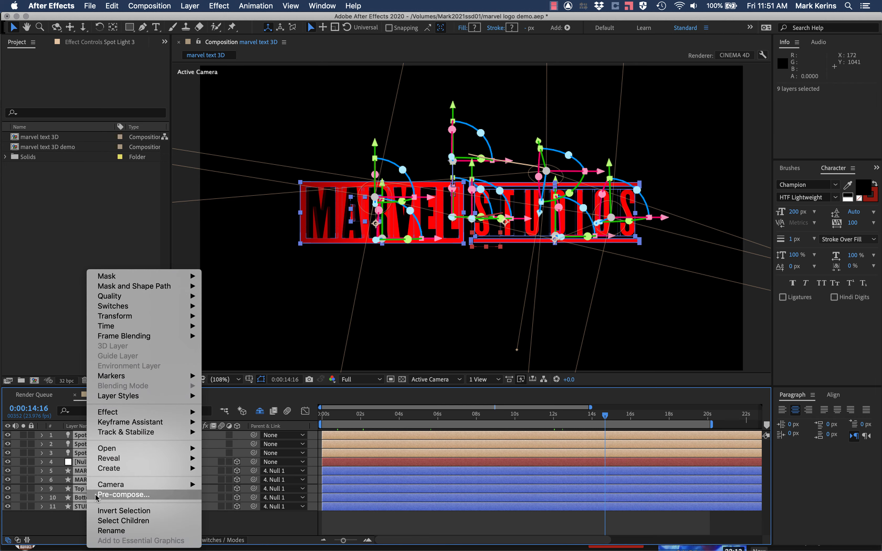
pyautogui.click(140, 495)
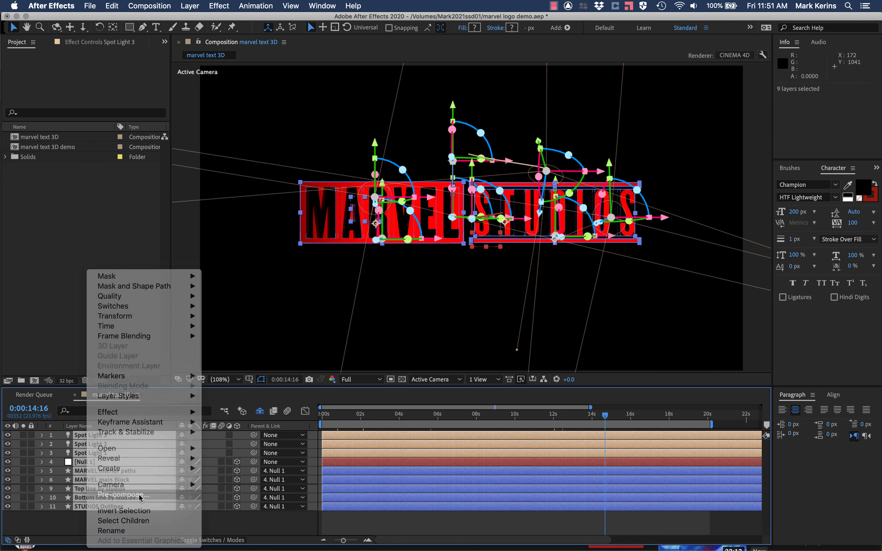
pyautogui.write('moving marvel logo')
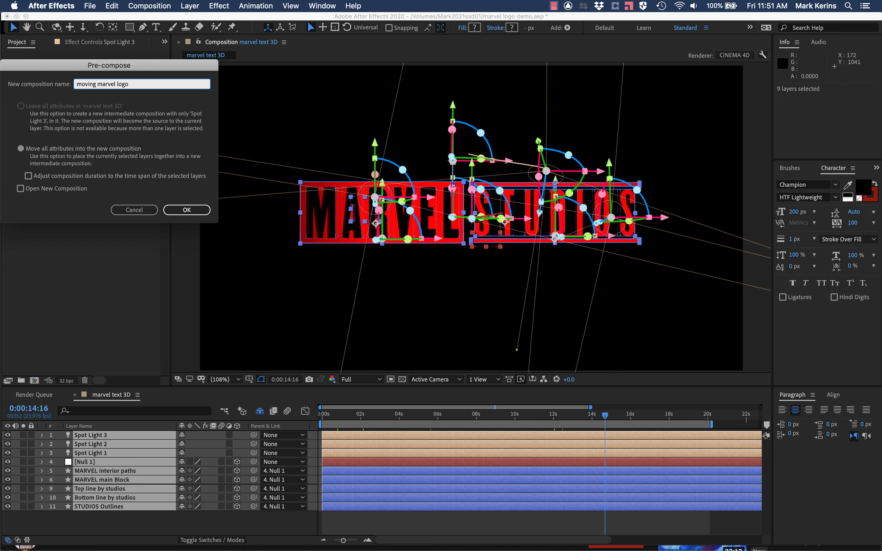
pyautogui.press('Return')
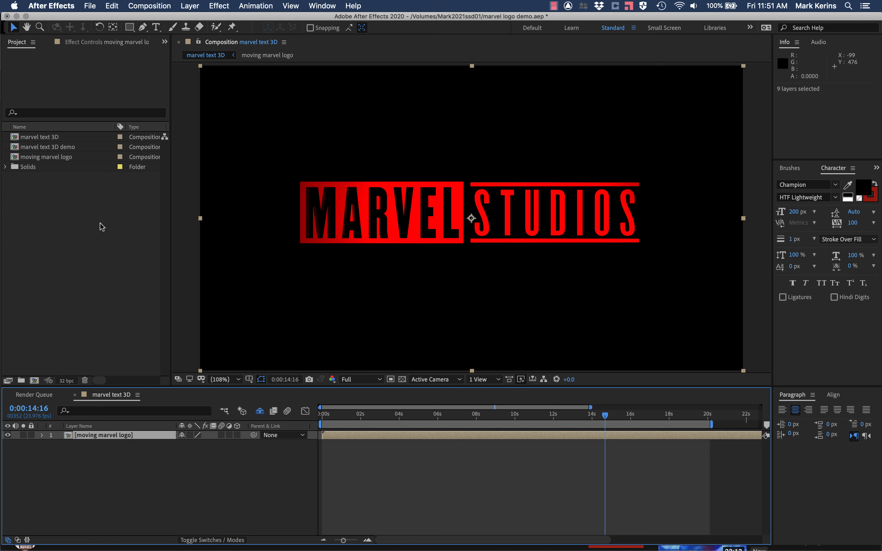
# Create a full-frame 1920 × 1080 px solid in deep blue (#010B5B) and place it beneath the moving marvel logo layer.
pyautogui.click(190, 6)
pyautogui.moveTo(207, 20)
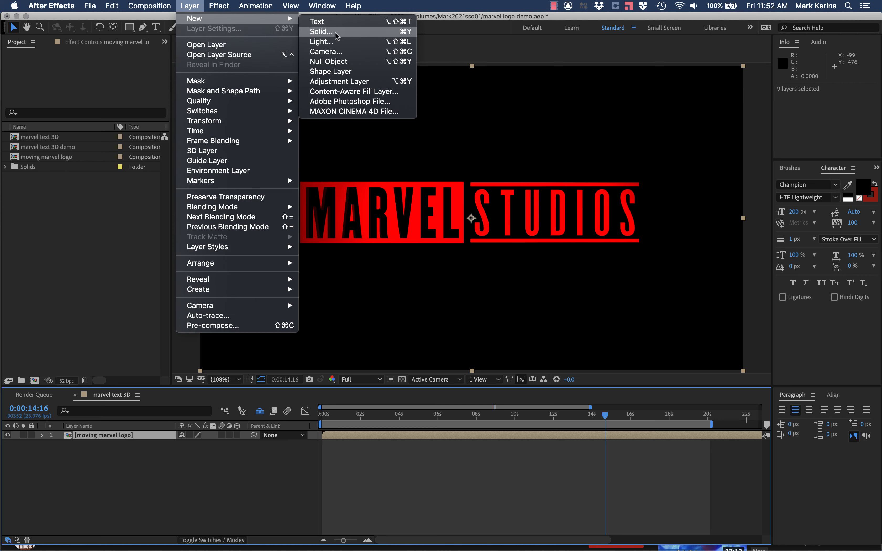
pyautogui.click(328, 32)
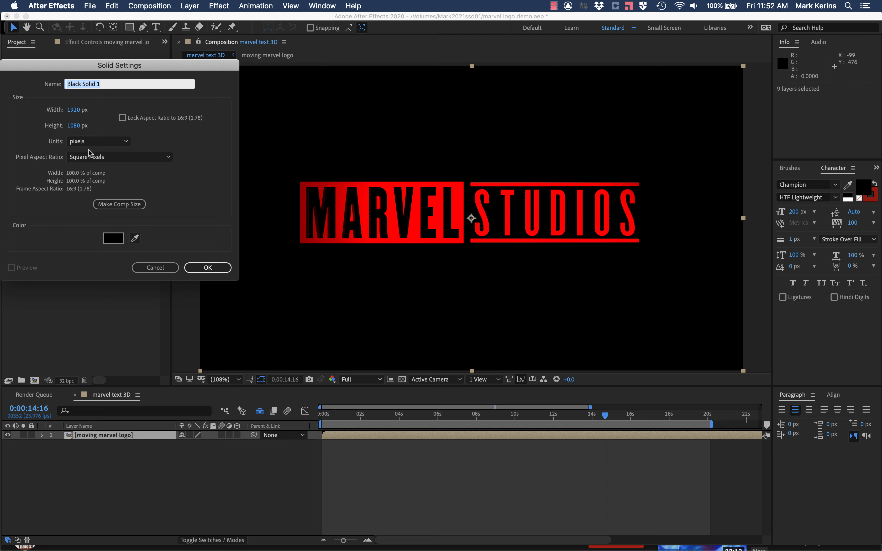
pyautogui.click(111, 238)
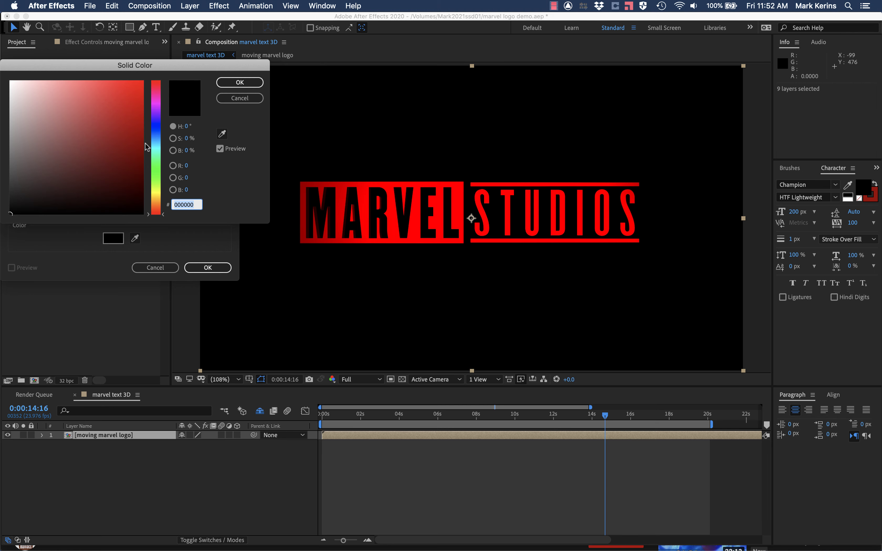
pyautogui.click(157, 126)
pyautogui.click(142, 153)
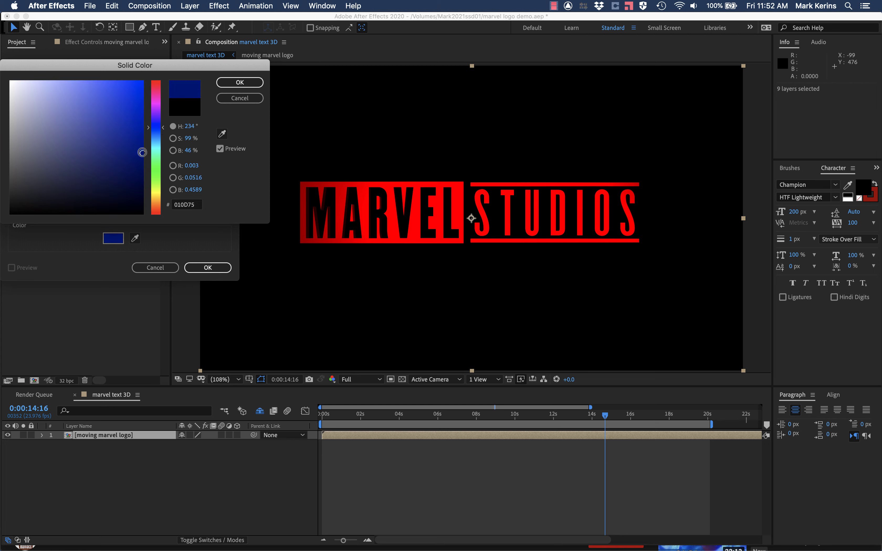
pyautogui.moveTo(142, 153); pyautogui.dragTo(141, 168)
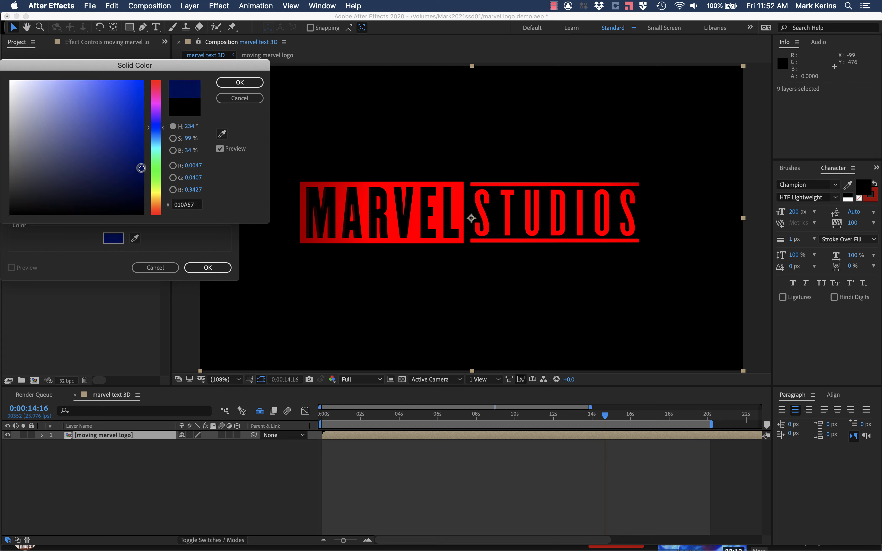
pyautogui.click(256, 82)
pyautogui.click(211, 269)
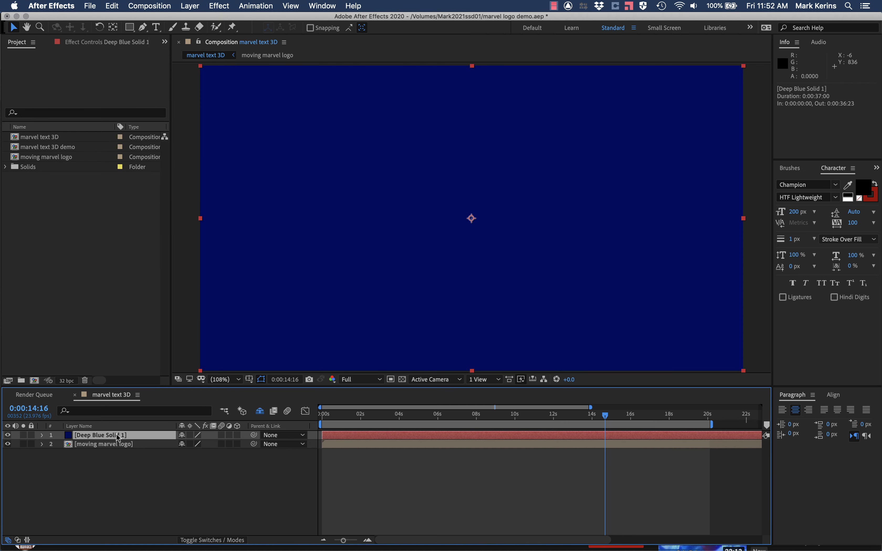
pyautogui.moveTo(119, 435); pyautogui.dragTo(119, 450)
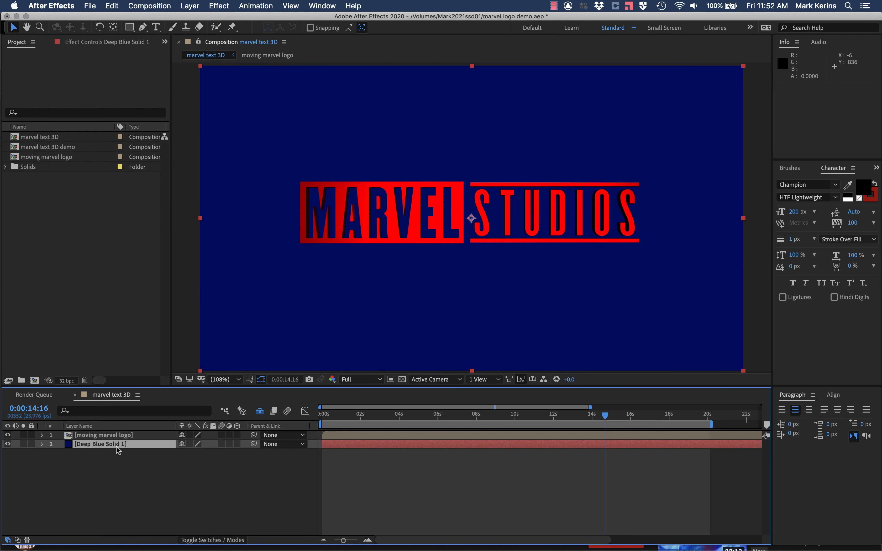
pyautogui.moveTo(337, 416); pyautogui.dragTo(635, 405)
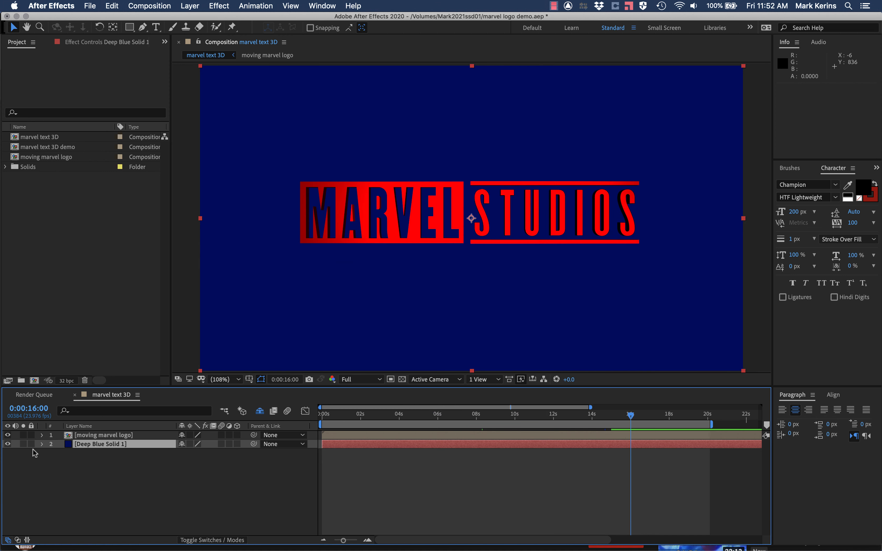
# Change the blue background solid's color to a very dark blue (#030624).
pyautogui.click(41, 445)
pyautogui.click(51, 454)
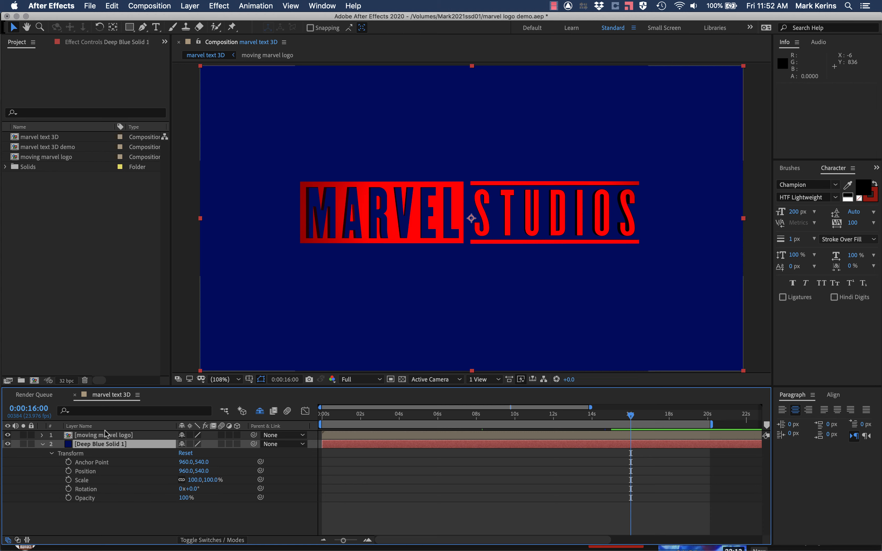
pyautogui.click(96, 442)
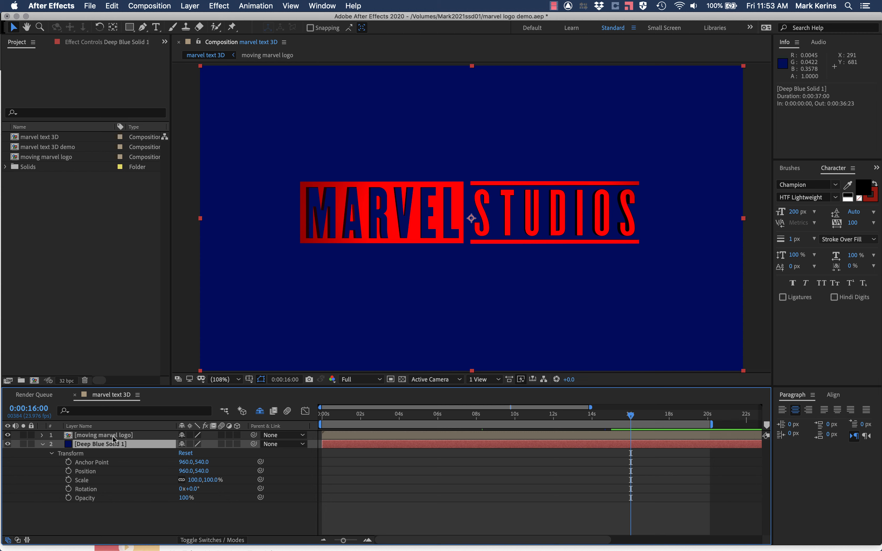
pyautogui.press('super+shift+y')
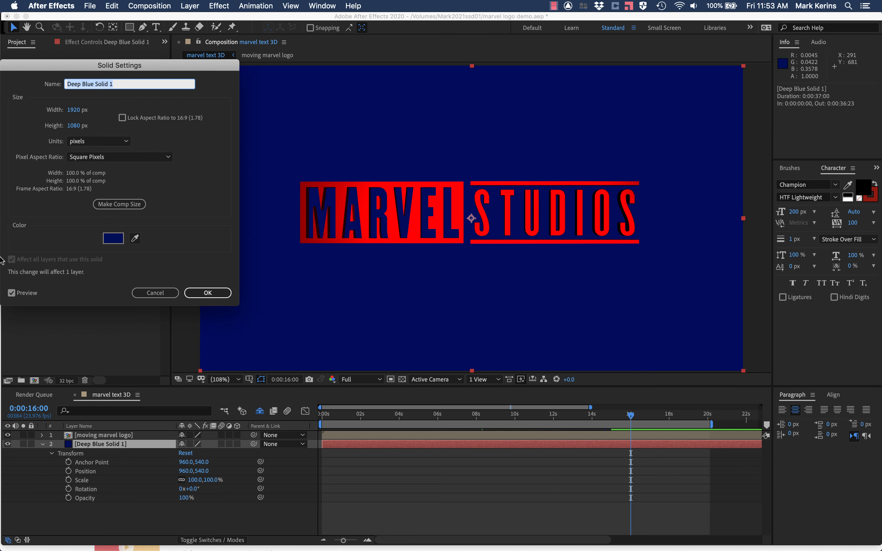
pyautogui.click(114, 238)
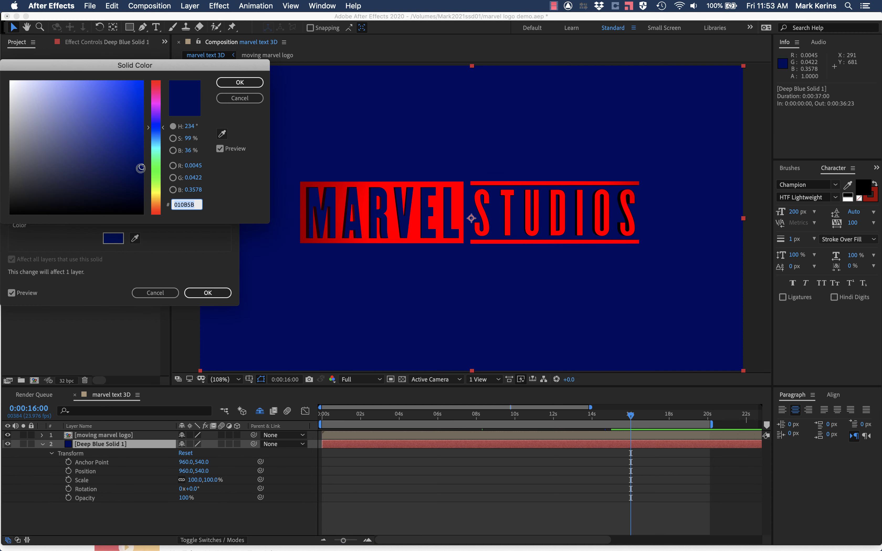
pyautogui.moveTo(141, 168)
pyautogui.mouseDown()
pyautogui.moveTo(146, 190)
pyautogui.moveTo(133, 196)
pyautogui.mouseUp()
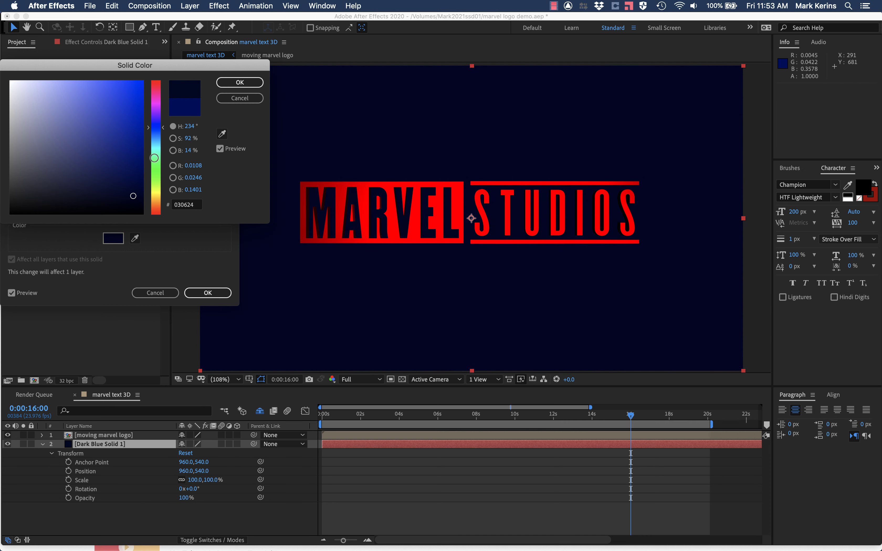
pyautogui.click(234, 84)
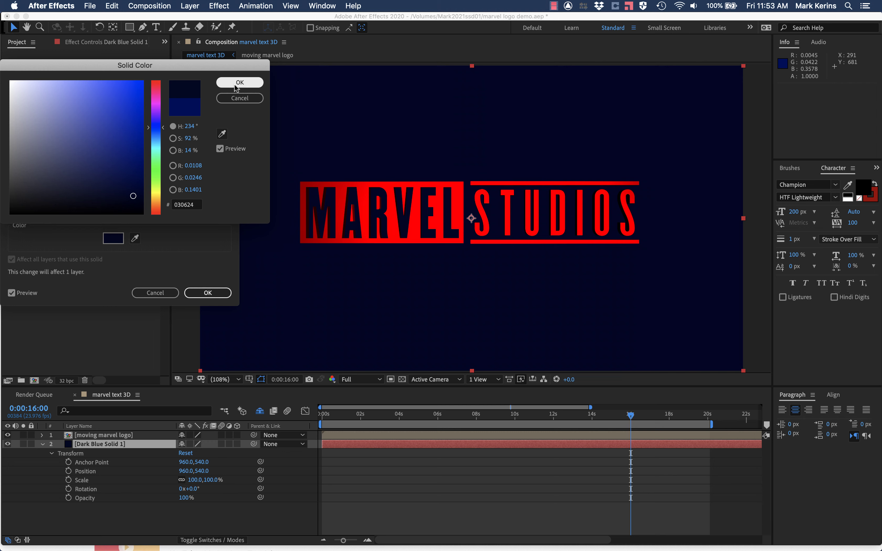
pyautogui.click(208, 294)
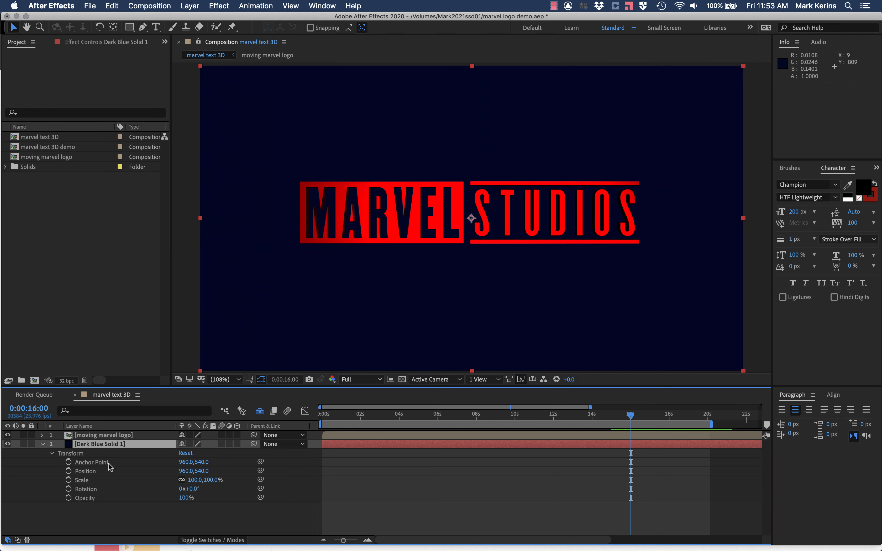
# Fade in the background solid with opacity keyframes of 0% at 0:00:04:14 and 100% at 0:00:14:01.
pyautogui.moveTo(557, 415); pyautogui.dragTo(594, 422)
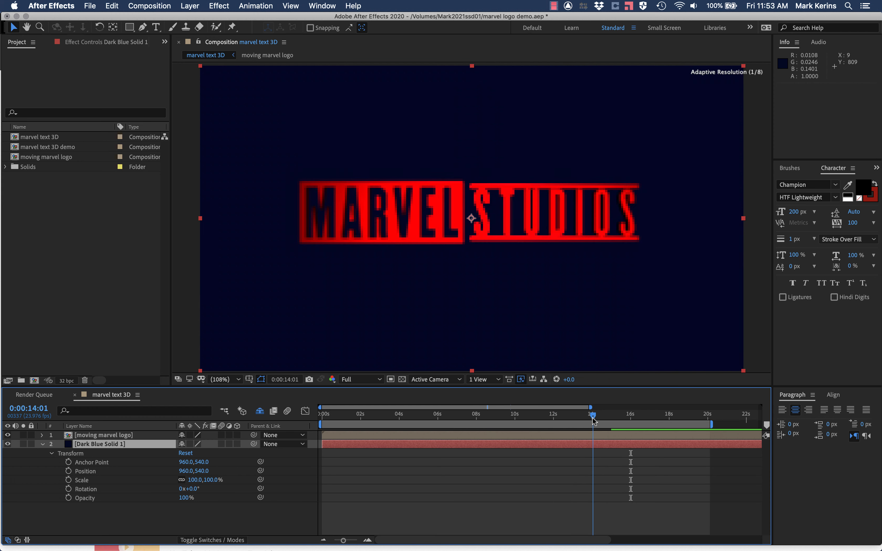
pyautogui.click(68, 498)
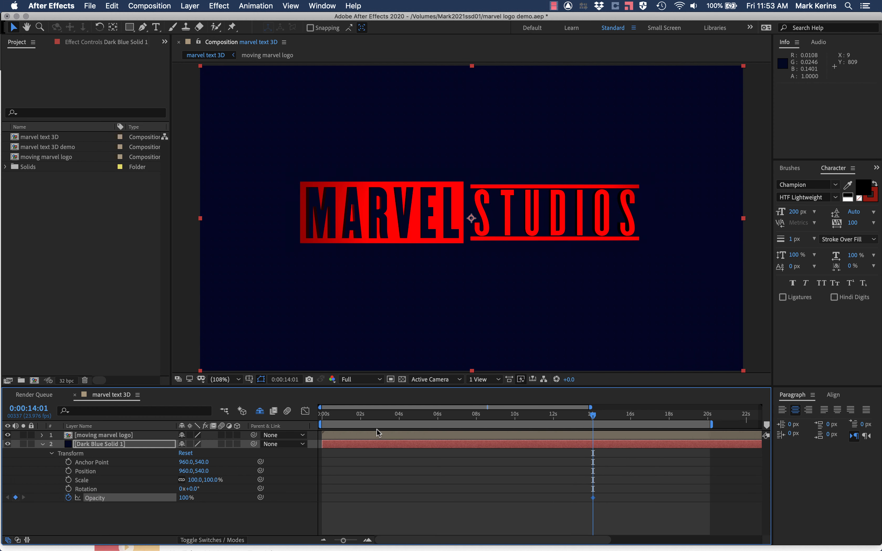
pyautogui.moveTo(383, 417); pyautogui.dragTo(321, 417)
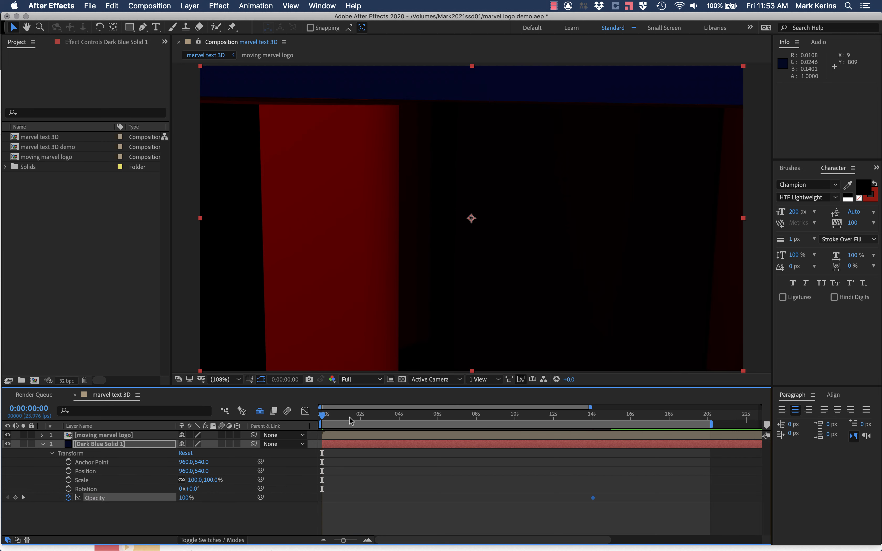
pyautogui.press('space')
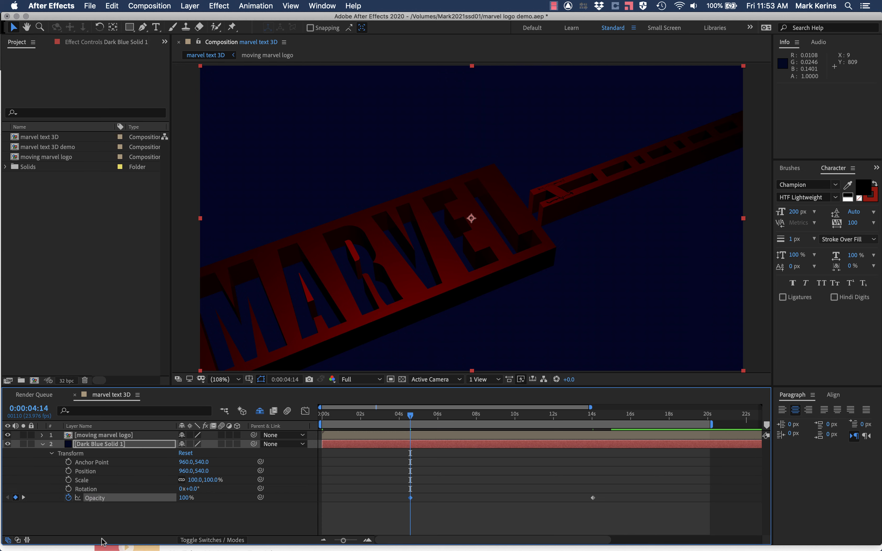
pyautogui.click(184, 498)
pyautogui.write('0')
pyautogui.press('Return')
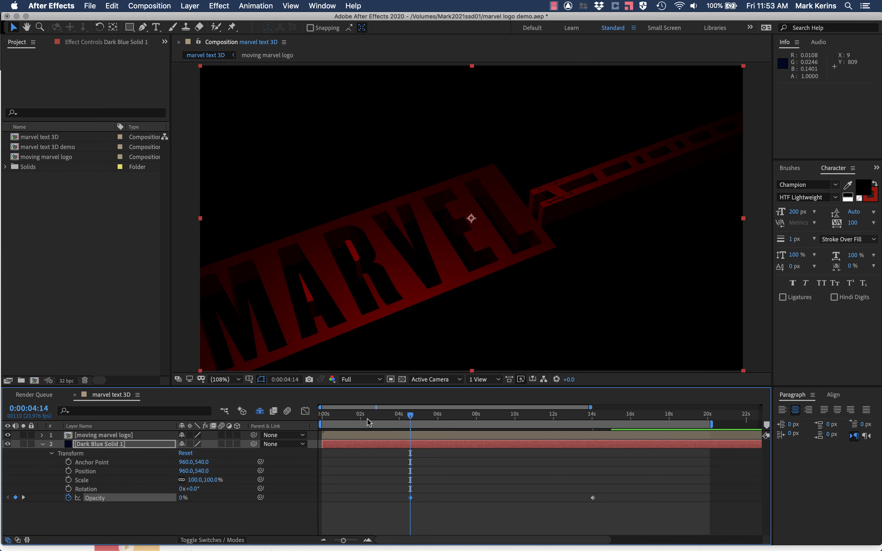
pyautogui.moveTo(369, 422); pyautogui.dragTo(584, 413)
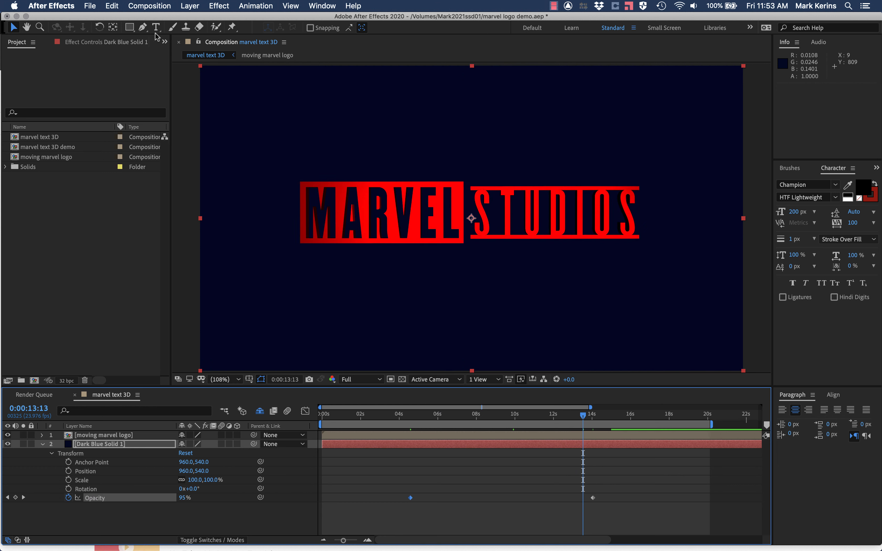
# Draw an elliptical mask about 1590 px wide and 1051 px high on the dark blue solid.
pyautogui.click(129, 27)
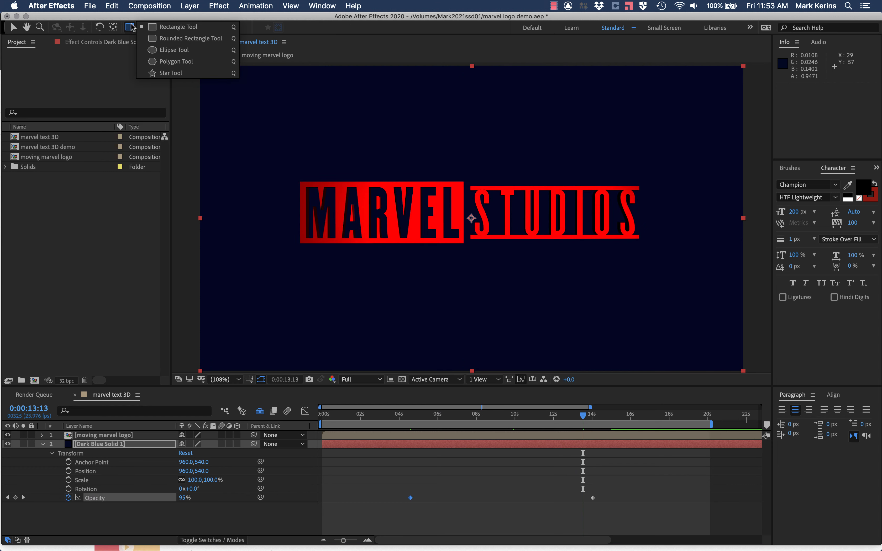
pyautogui.click(154, 50)
pyautogui.moveTo(290, 127); pyautogui.dragTo(503, 217)
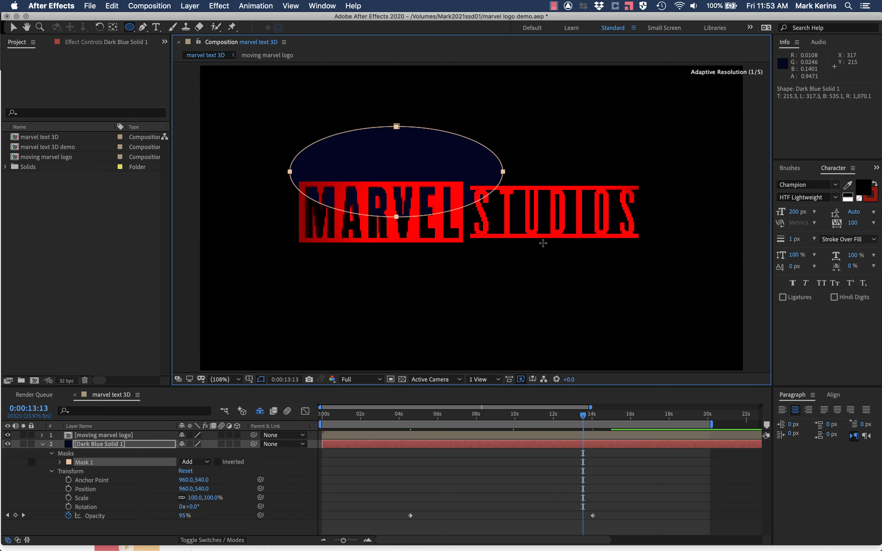
pyautogui.moveTo(543, 244); pyautogui.dragTo(580, 354)
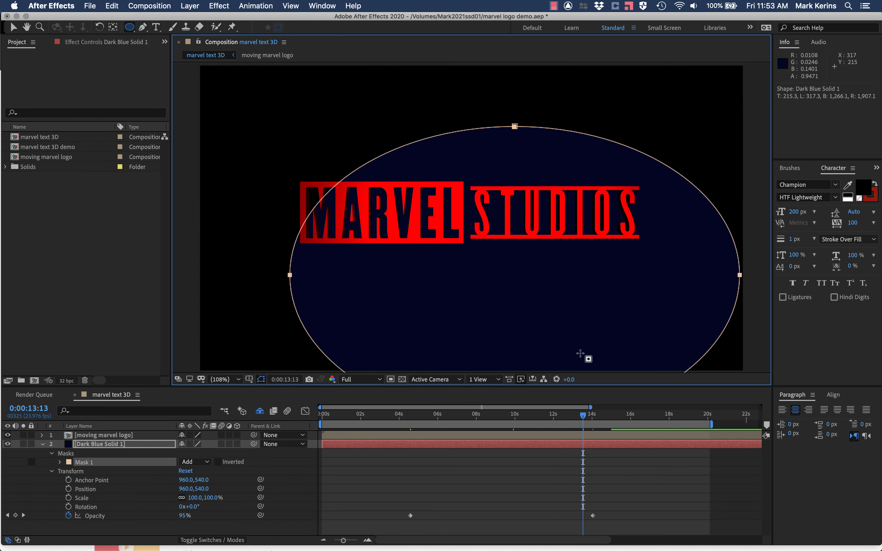
# Widen the elliptical mask slightly and move it about 126 px left and 189 px up to center it around the logo.
pyautogui.press('v')
pyautogui.moveTo(525, 294); pyautogui.dragTo(493, 275)
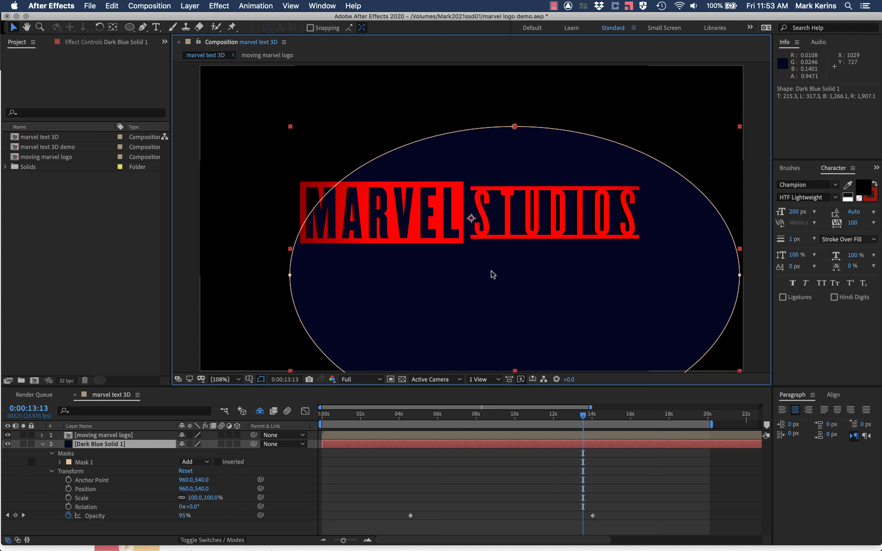
pyautogui.doubleClick(289, 276)
pyautogui.moveTo(288, 275)
pyautogui.mouseDown()
pyautogui.moveTo(265, 274)
pyautogui.moveTo(275, 275)
pyautogui.mouseUp()
pyautogui.moveTo(433, 285); pyautogui.dragTo(397, 232)
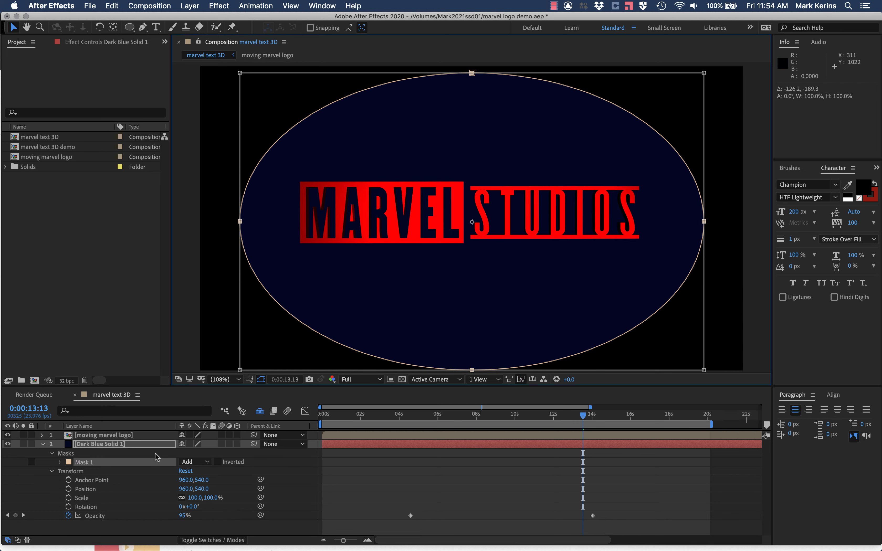
# Set the elliptical mask's feather to 558 pixels to soften the edge of the blue background.
pyautogui.click(60, 462)
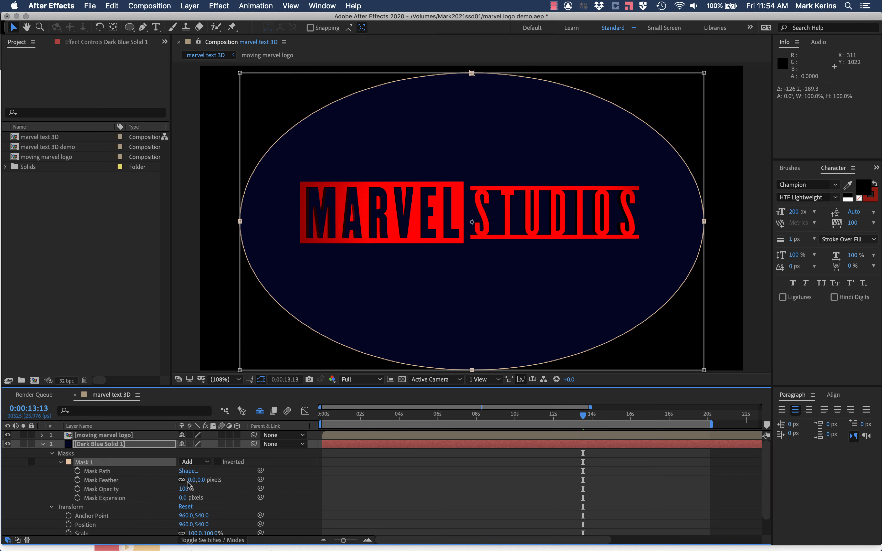
pyautogui.moveTo(191, 480); pyautogui.dragTo(301, 481)
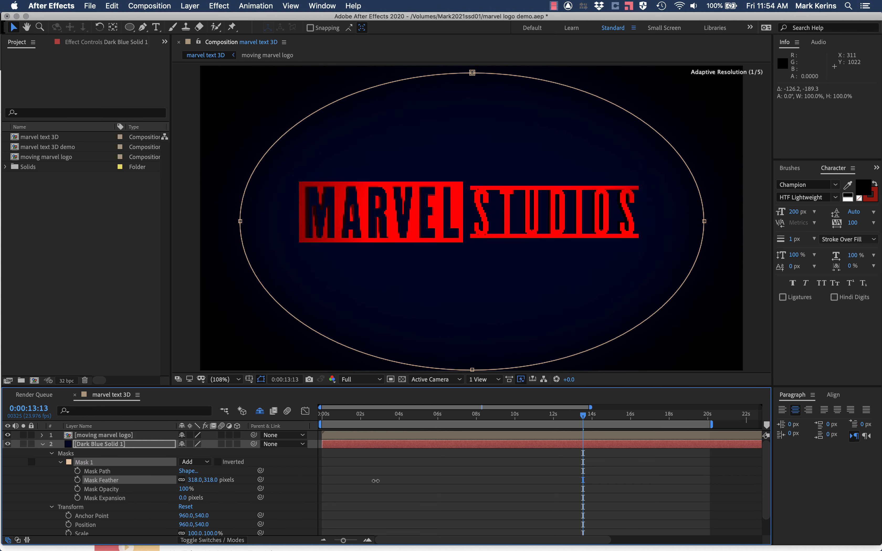
pyautogui.moveTo(375, 481); pyautogui.dragTo(384, 483)
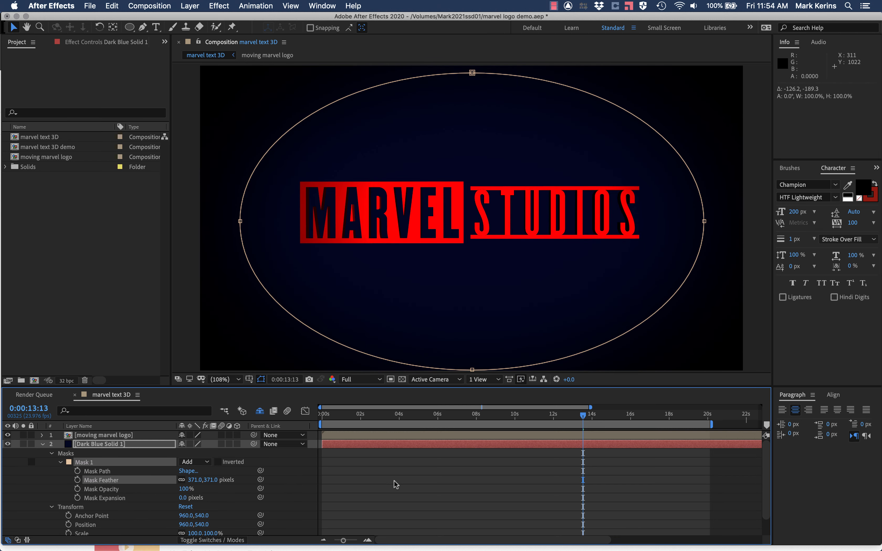
pyautogui.moveTo(202, 480); pyautogui.dragTo(305, 480)
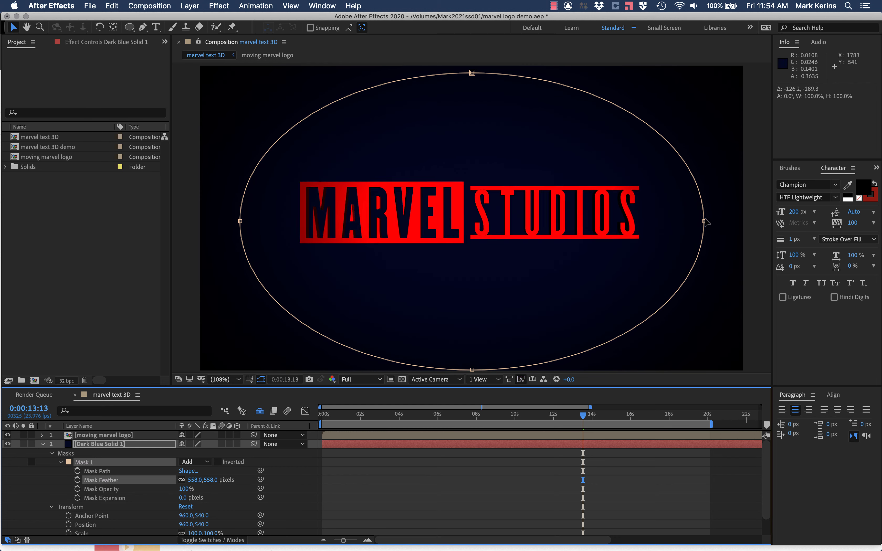
# Scale up the elliptical mask until it extends past the composition on all sides, and keep it centered on the logo.
pyautogui.moveTo(704, 221); pyautogui.dragTo(715, 226)
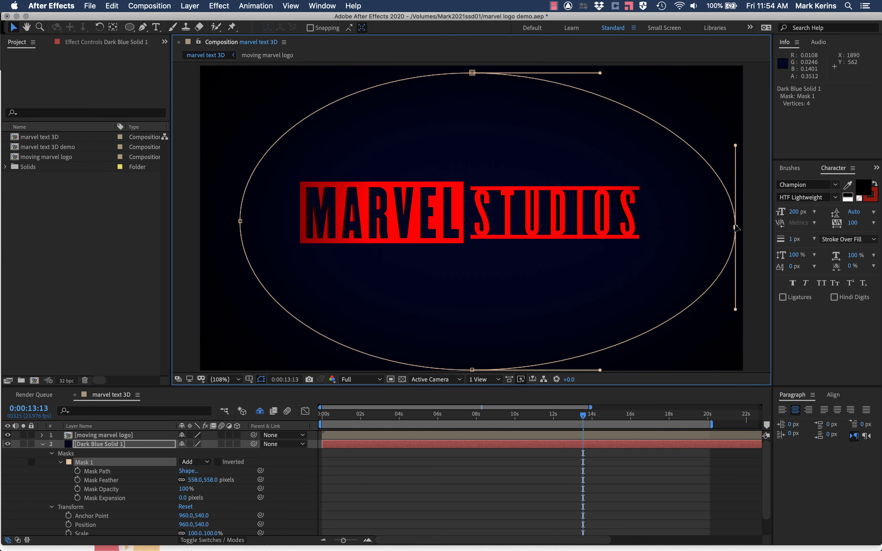
pyautogui.press('super+z')
pyautogui.doubleClick(704, 223)
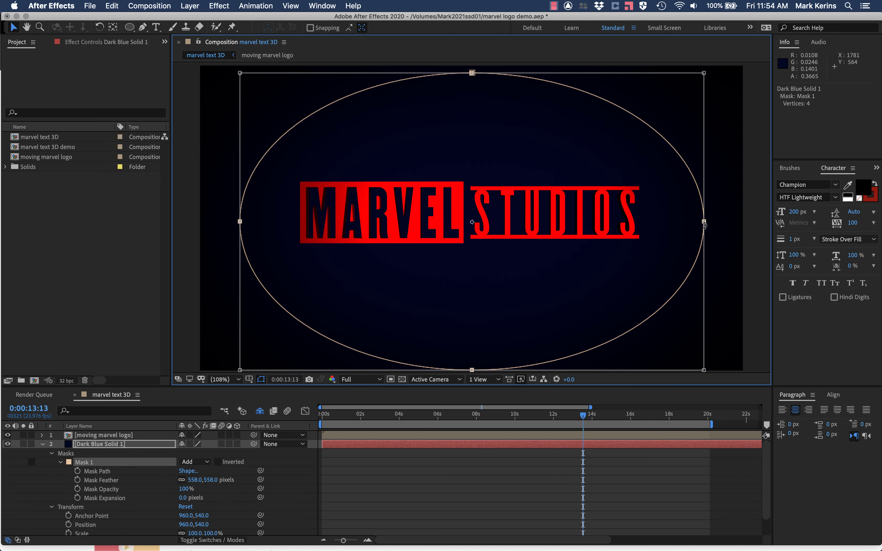
pyautogui.press('/')
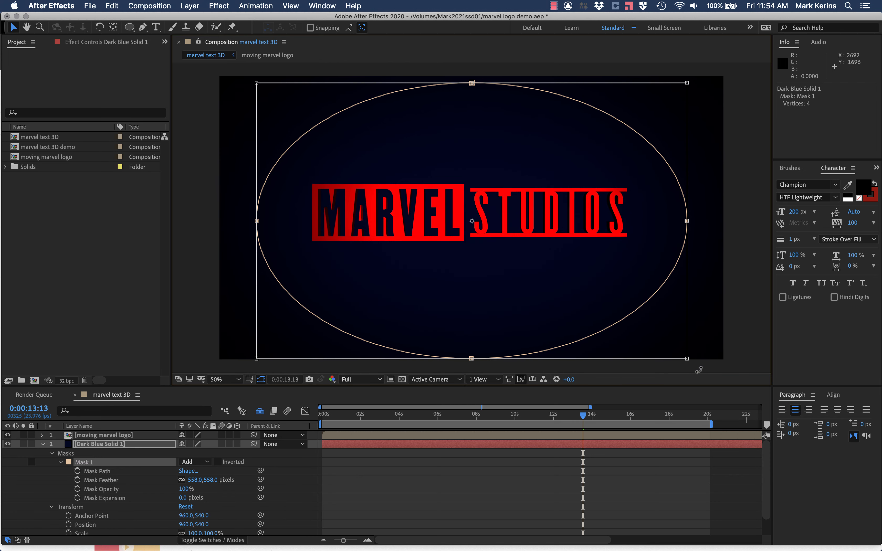
pyautogui.moveTo(579, 288); pyautogui.dragTo(636, 315)
pyautogui.moveTo(487, 248); pyautogui.dragTo(458, 233)
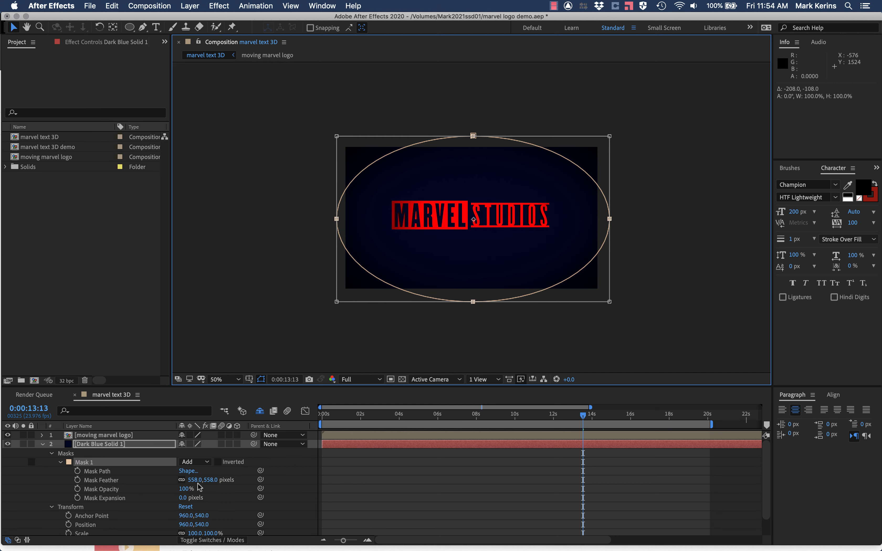
# Check the enlarged vignette at 0:00:14:19 with the whole composition fitted in the viewer, and save the project.
pyautogui.click(323, 540)
pyautogui.click(323, 540)
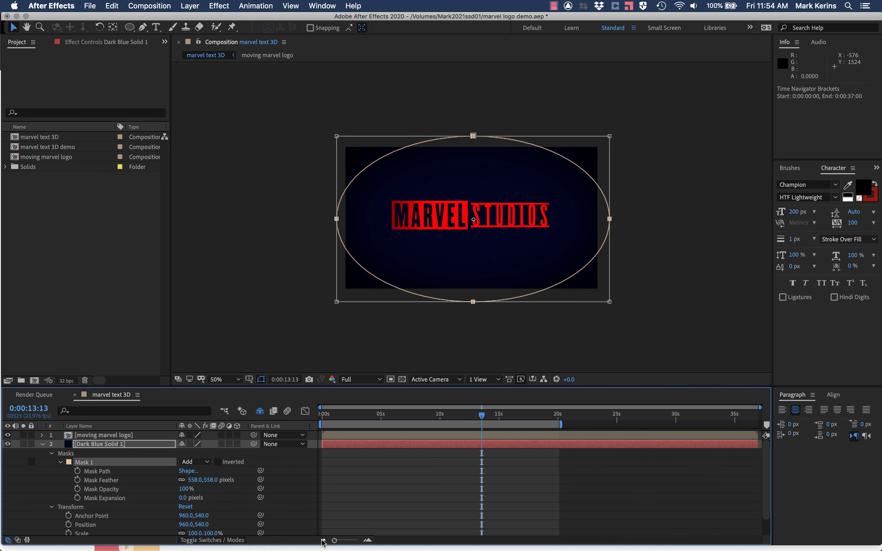
pyautogui.moveTo(367, 419); pyautogui.dragTo(498, 419)
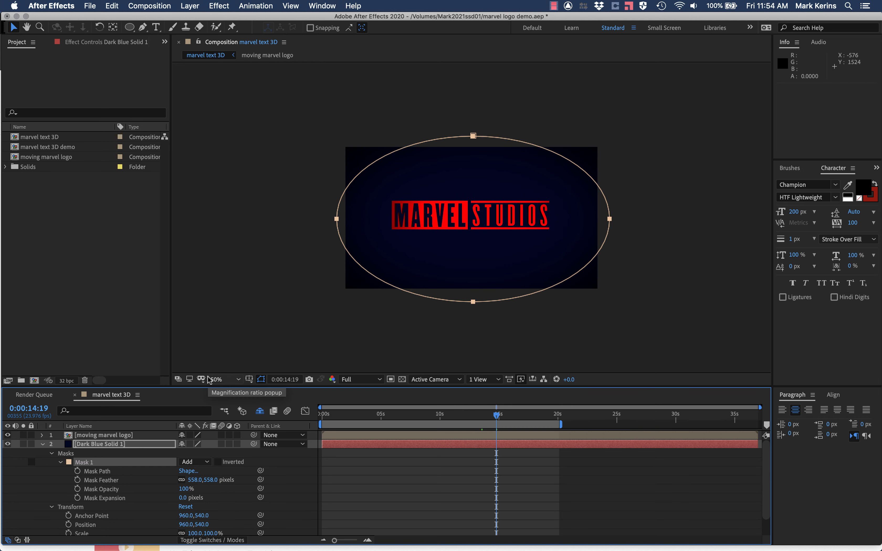
pyautogui.click(220, 381)
pyautogui.click(226, 194)
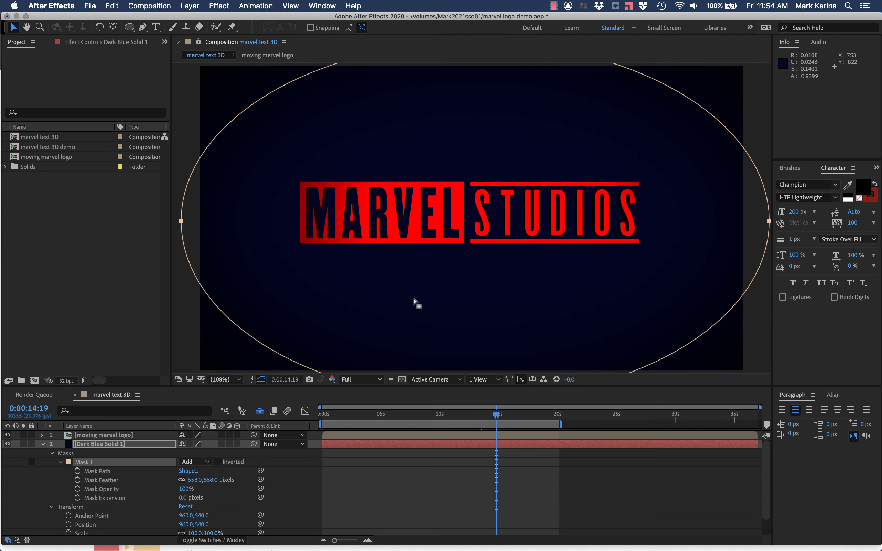
pyautogui.press('super+s')
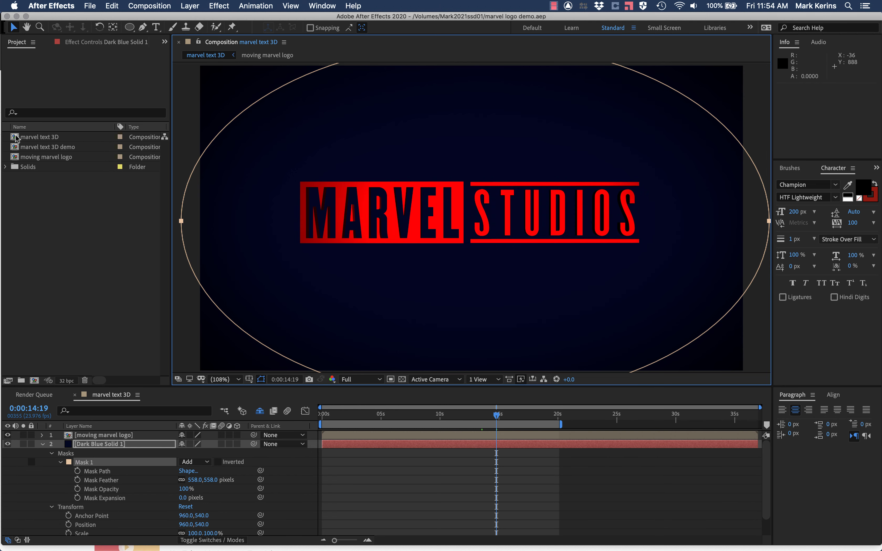
# Duplicate the moving marvel logo composition and rename the copy "moving marvel logo via camera".
pyautogui.doubleClick(22, 156)
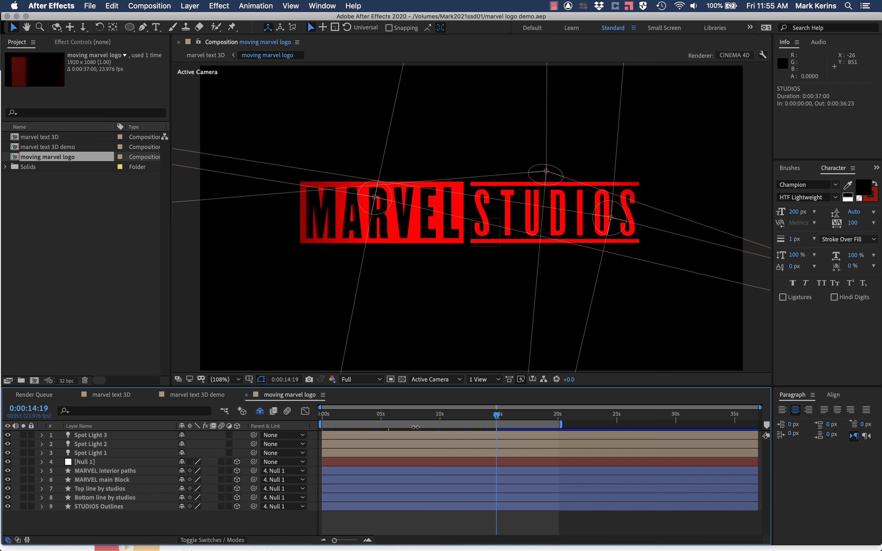
pyautogui.click(15, 160)
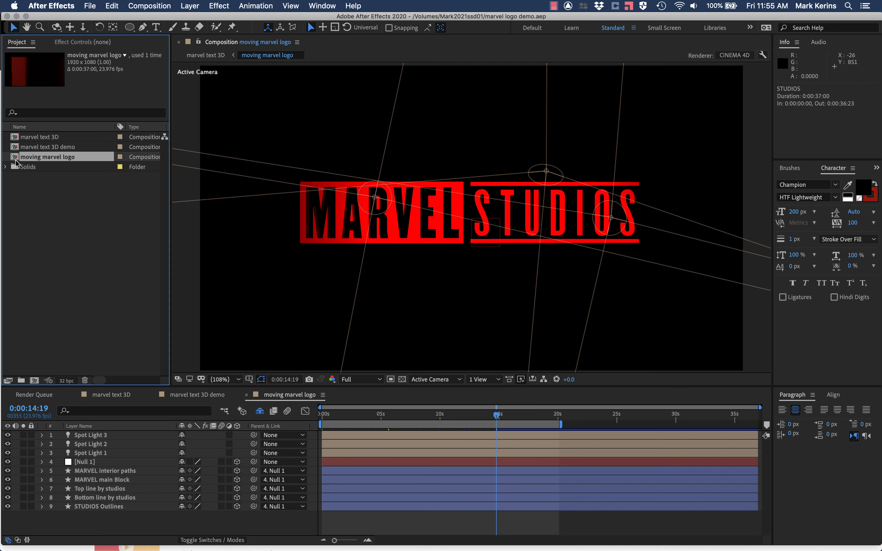
pyautogui.press('super+d')
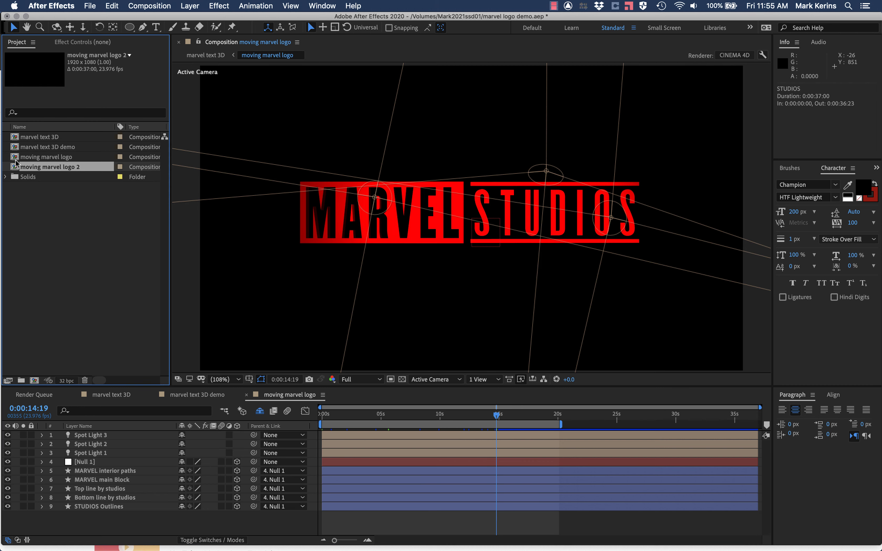
pyautogui.rightClick(53, 167)
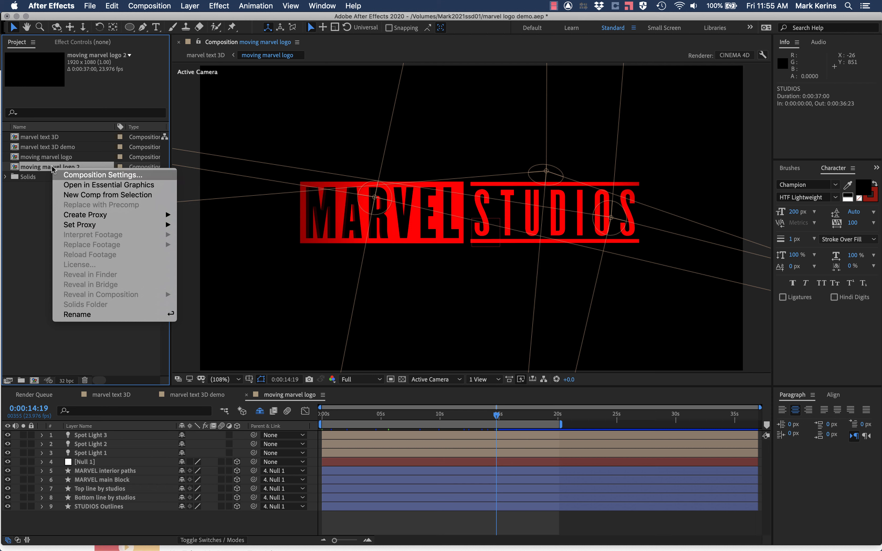
pyautogui.click(80, 315)
pyautogui.press('Right')
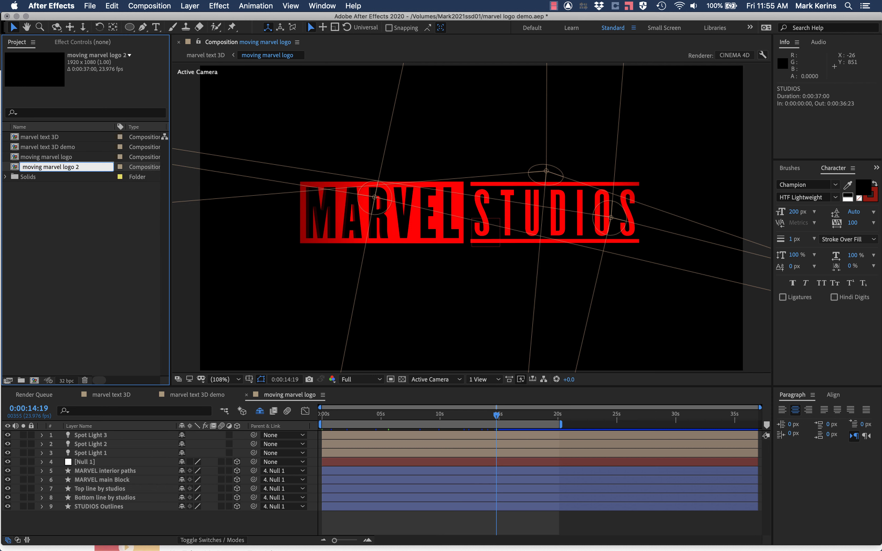
pyautogui.write('via camera')
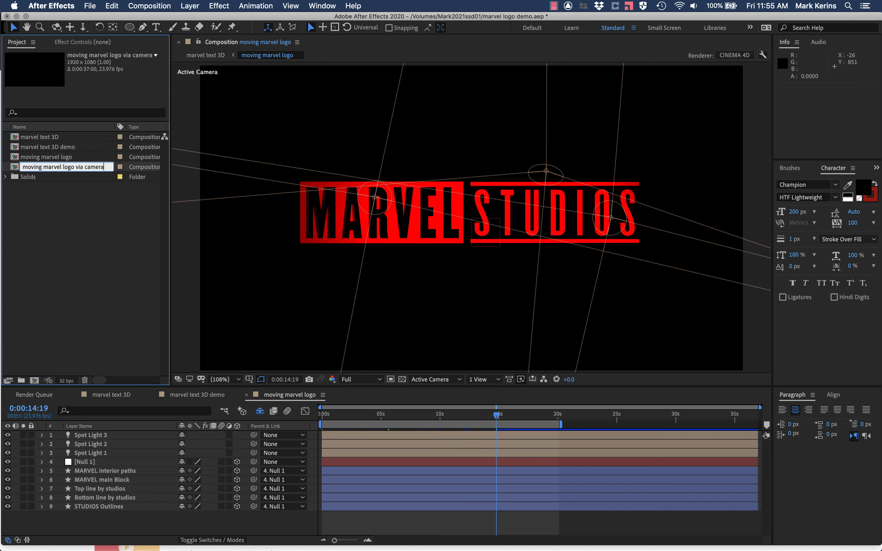
pyautogui.press('Return')
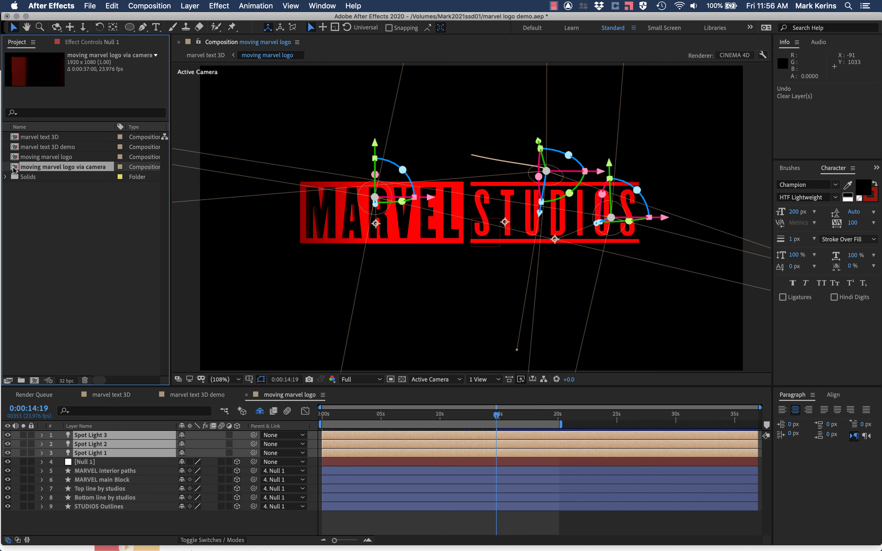
# Open the moving marvel logo via camera composition and delete its three spot lights.
pyautogui.doubleClick(13, 168)
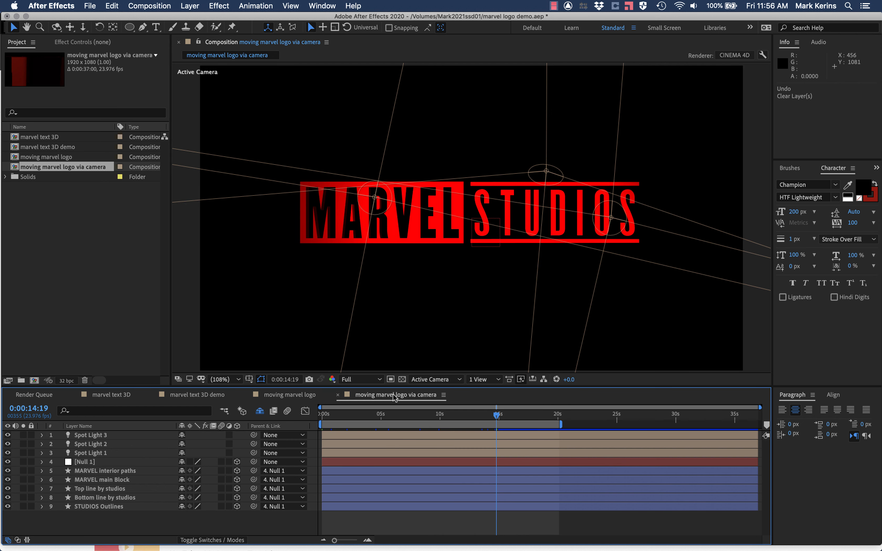
pyautogui.click(101, 435)
pyautogui.keyDown('shift'); pyautogui.click(98, 444); pyautogui.keyUp('shift')
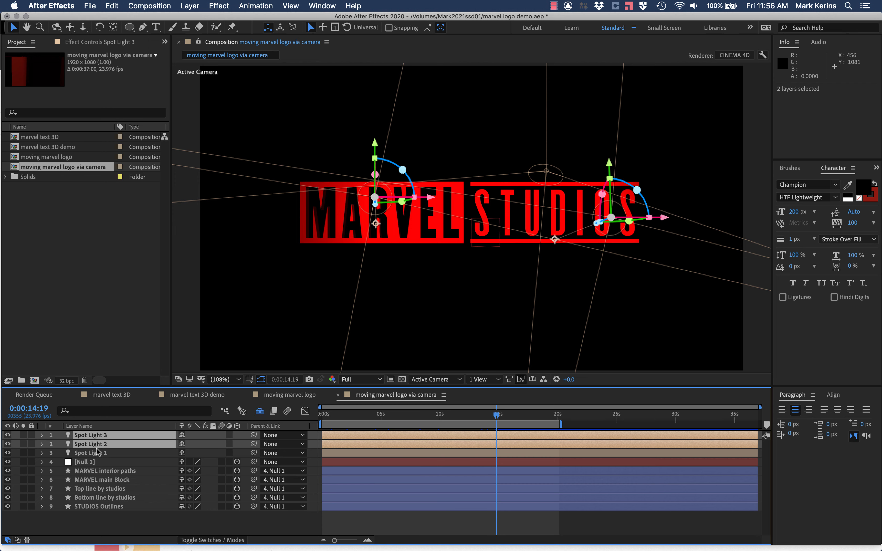
pyautogui.keyDown('shift'); pyautogui.click(98, 452); pyautogui.keyUp('shift')
pyautogui.press('Delete')
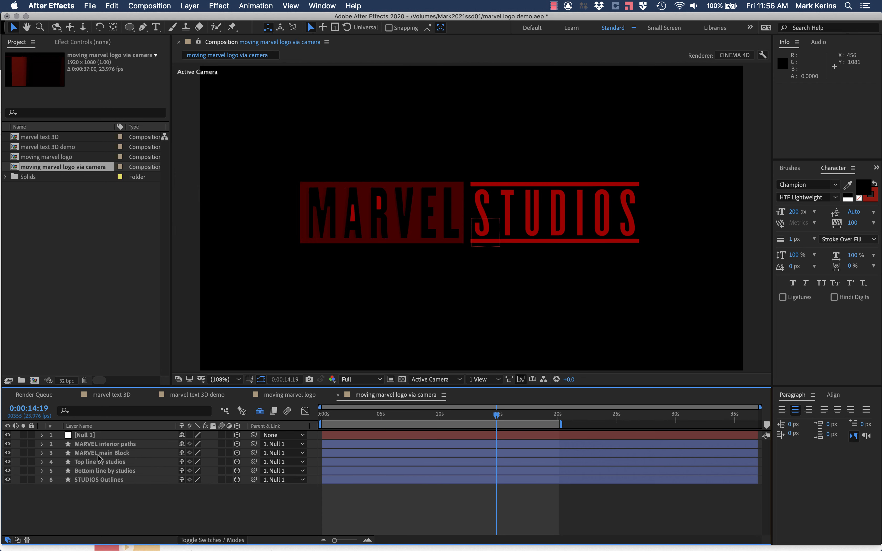
# Delete Null 1's position and X, Y and Z rotation keyframes in the first two seconds, and check the timeline up to 0:00:14:10.
pyautogui.click(41, 436)
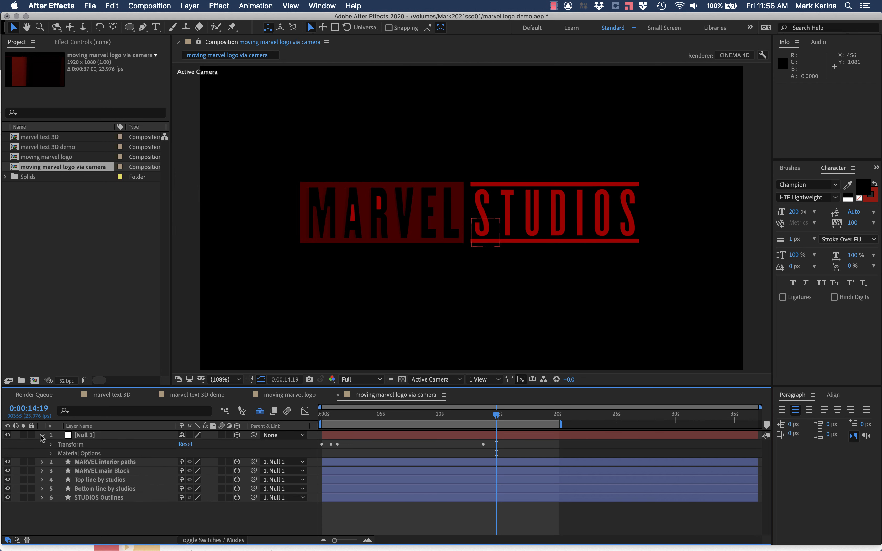
pyautogui.click(51, 445)
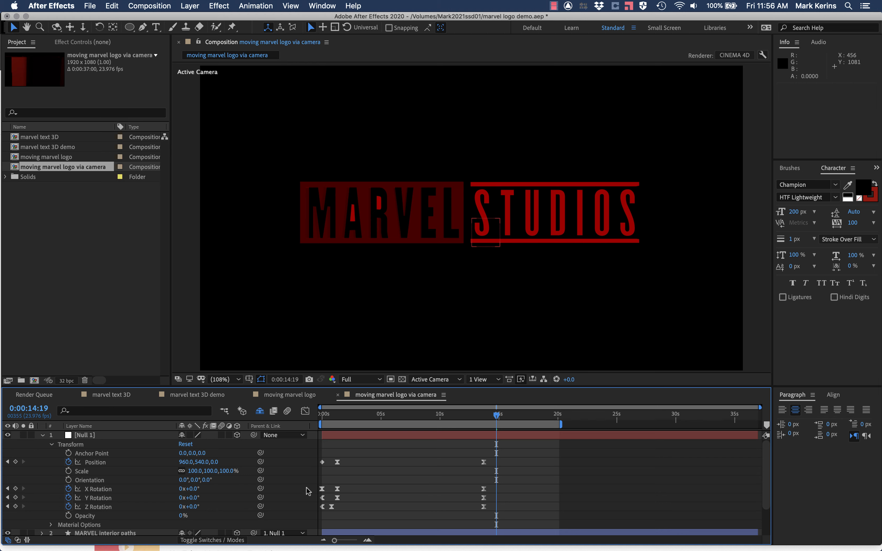
pyautogui.moveTo(357, 516); pyautogui.dragTo(311, 452)
pyautogui.press('Delete')
pyautogui.moveTo(360, 414); pyautogui.dragTo(493, 418)
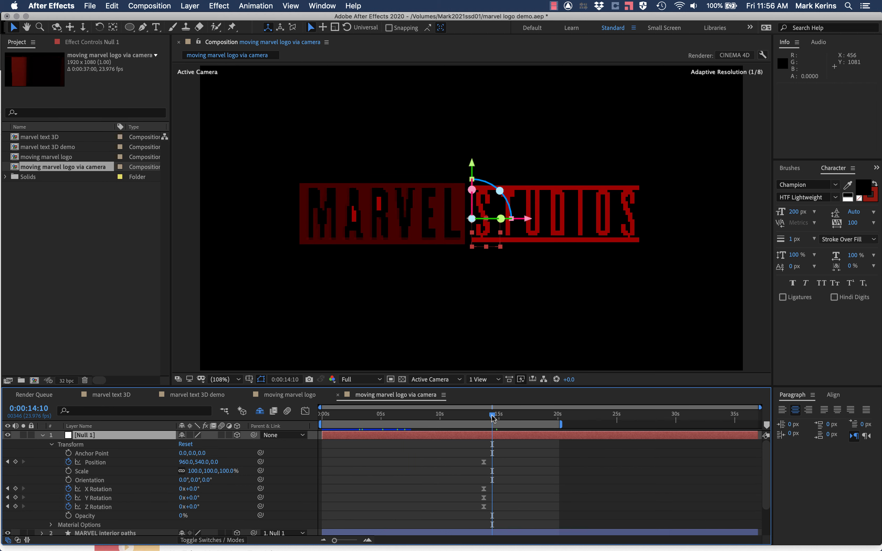
# Set the MARVEL main Block layer's Reflection Rolloff to 100% in its material options and save the project.
pyautogui.scroll(-3, 91, 496)
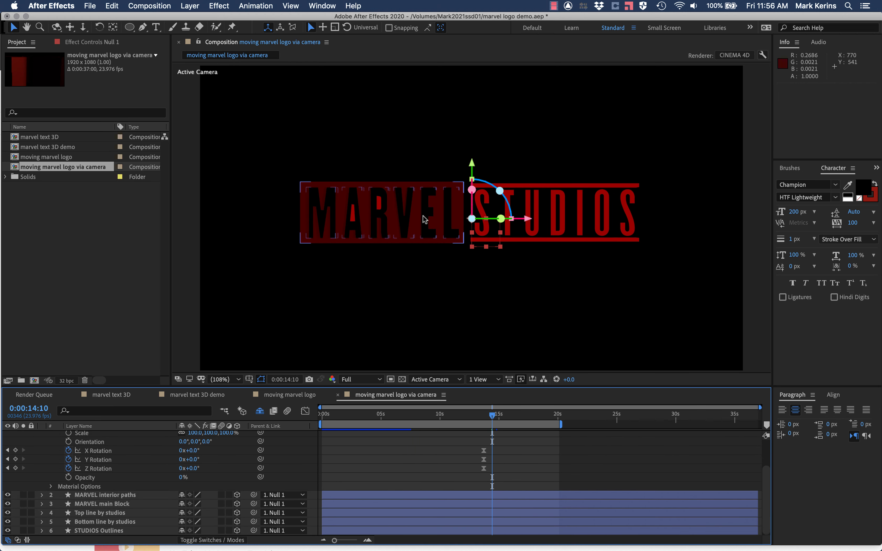
pyautogui.click(42, 504)
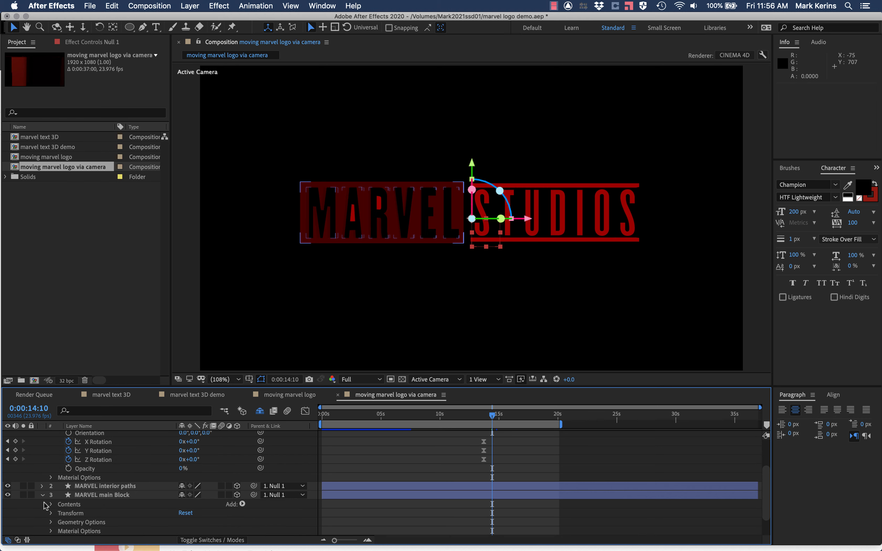
pyautogui.scroll(-2, 59, 514)
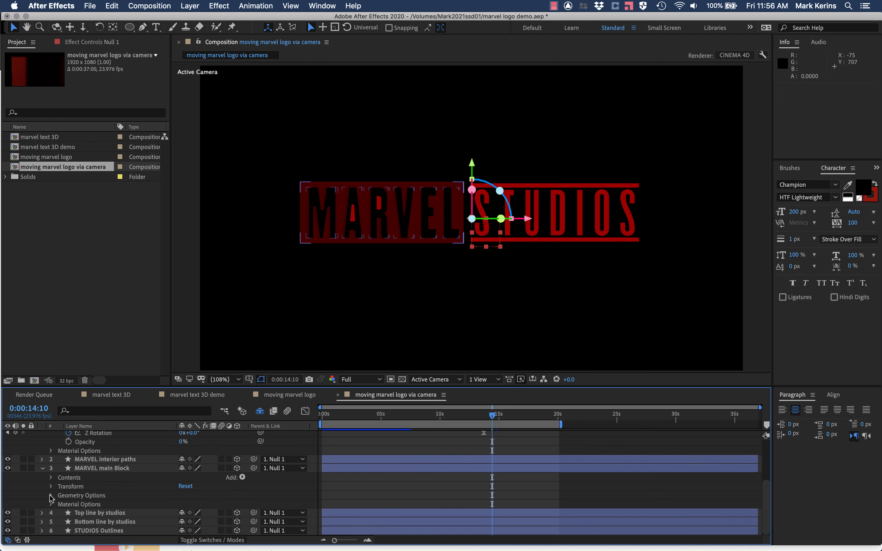
pyautogui.click(51, 505)
pyautogui.scroll(-3, 52, 509)
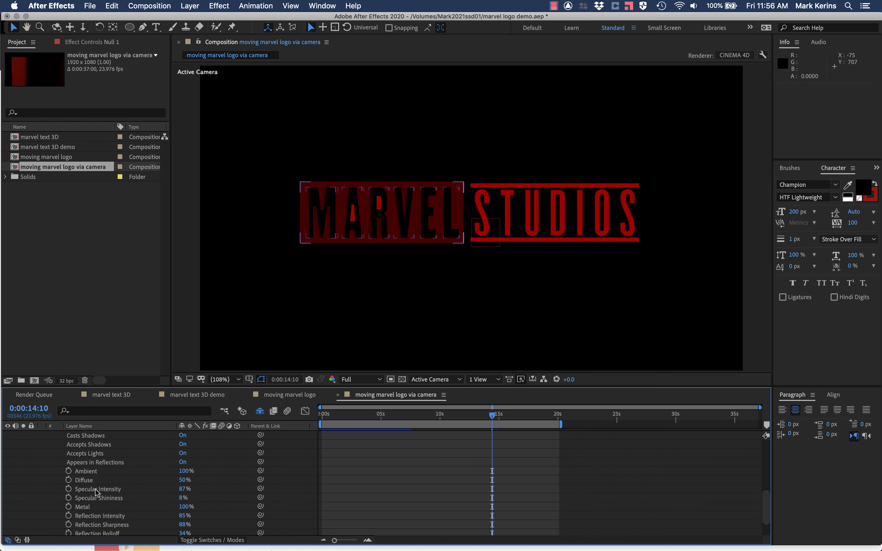
pyautogui.scroll(-1, 115, 496)
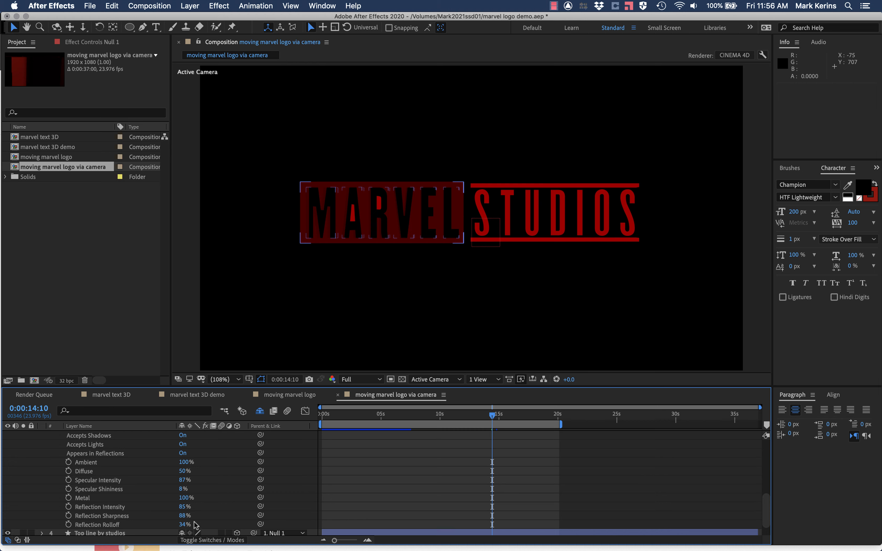
pyautogui.moveTo(183, 524); pyautogui.dragTo(273, 527)
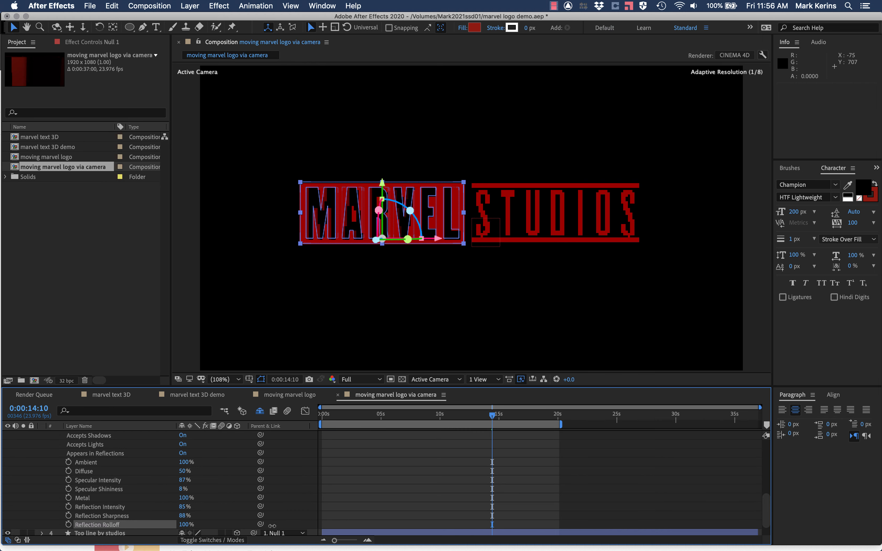
pyautogui.click(369, 323)
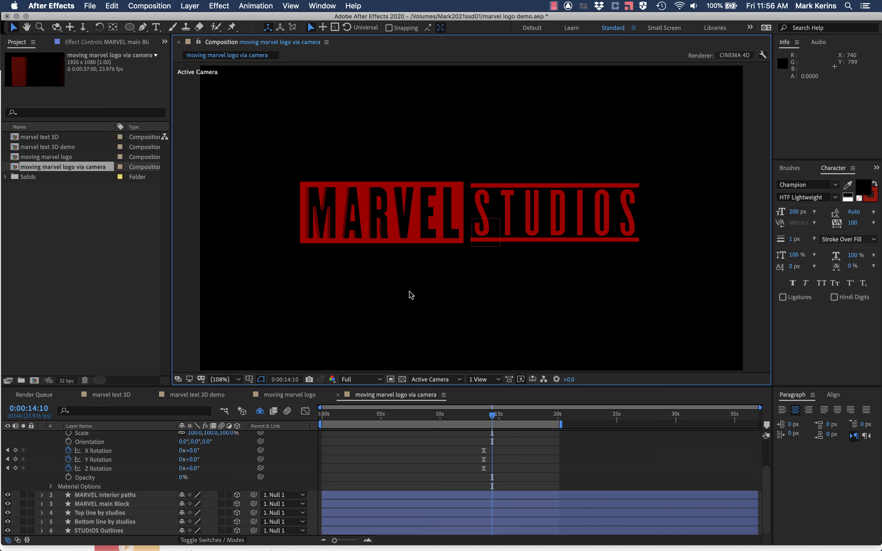
pyautogui.press('super+s')
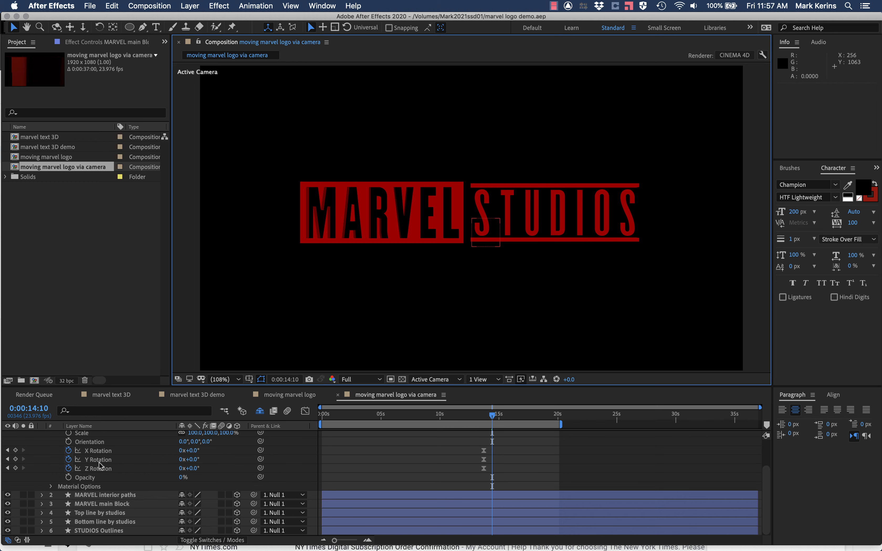
# Collapse Null 1's properties and add a two-node camera with the 50mm preset.
pyautogui.scroll(3, 91, 459)
pyautogui.click(43, 435)
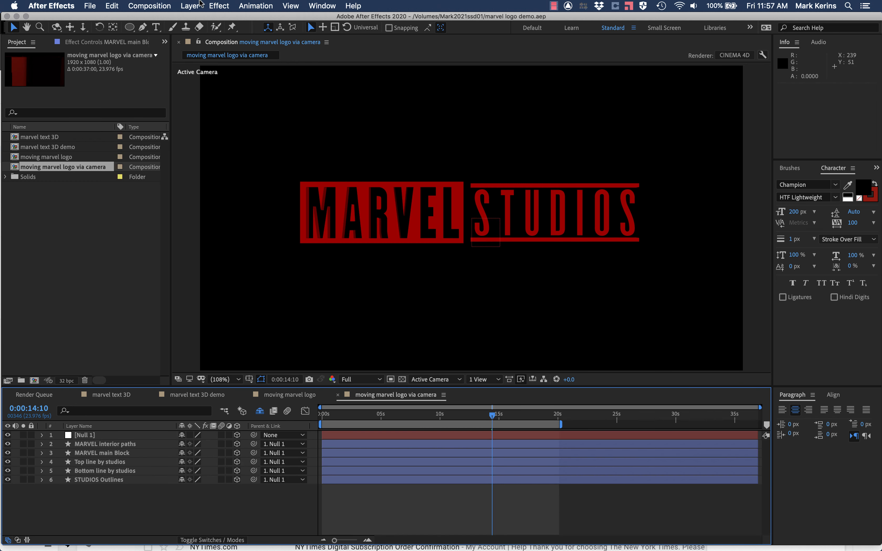
pyautogui.click(191, 5)
pyautogui.moveTo(200, 18)
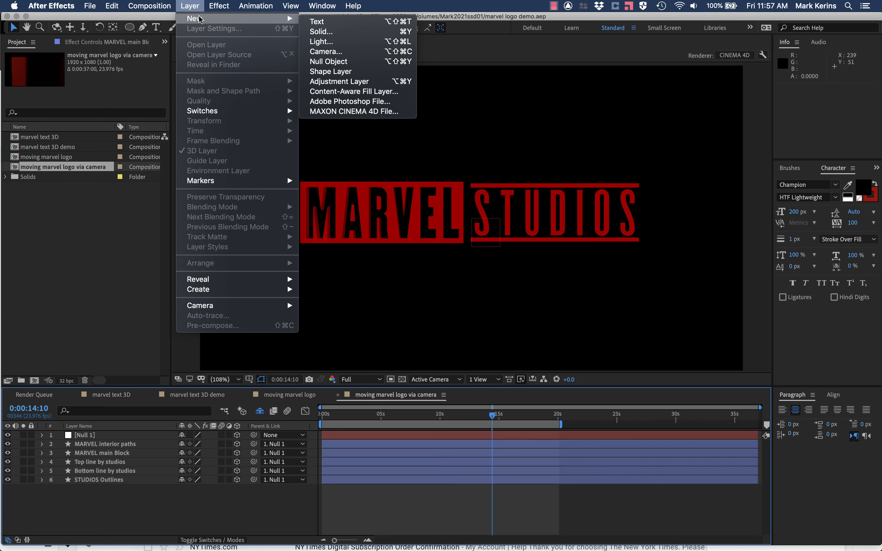
pyautogui.click(349, 51)
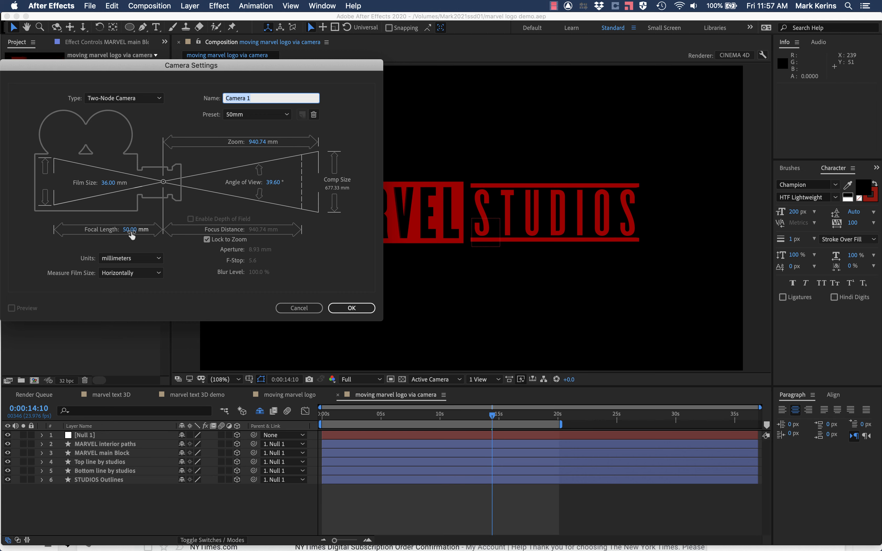
pyautogui.press('Return')
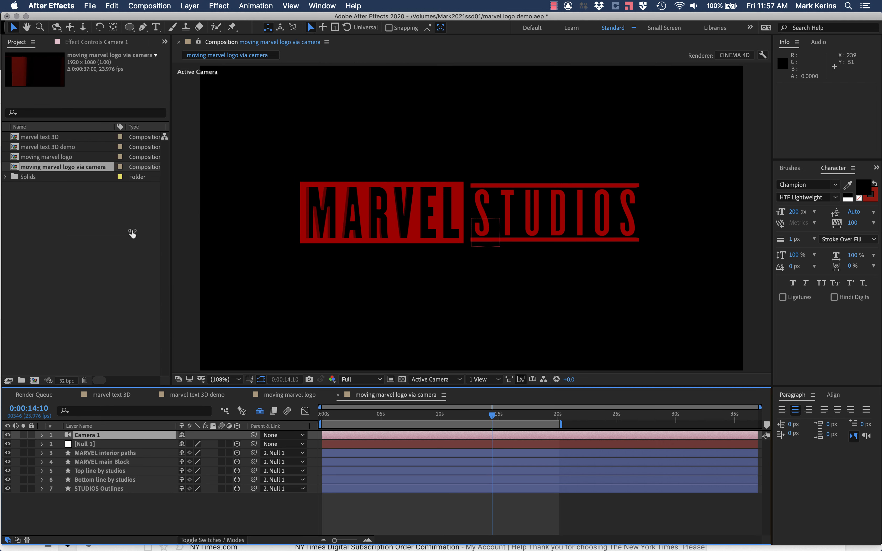
# Reveal Camera 1's camera options and change its lens preset to 200mm.
pyautogui.click(41, 435)
pyautogui.click(49, 453)
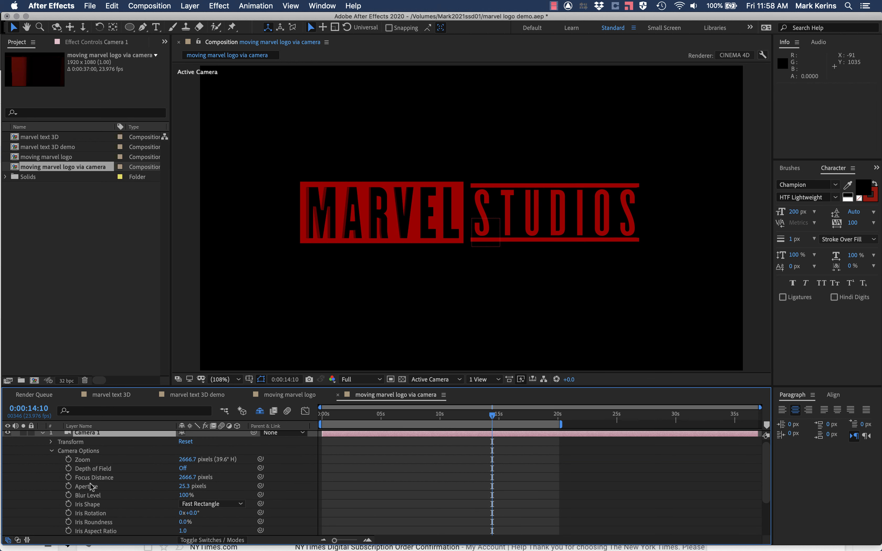
pyautogui.scroll(-3, 174, 511)
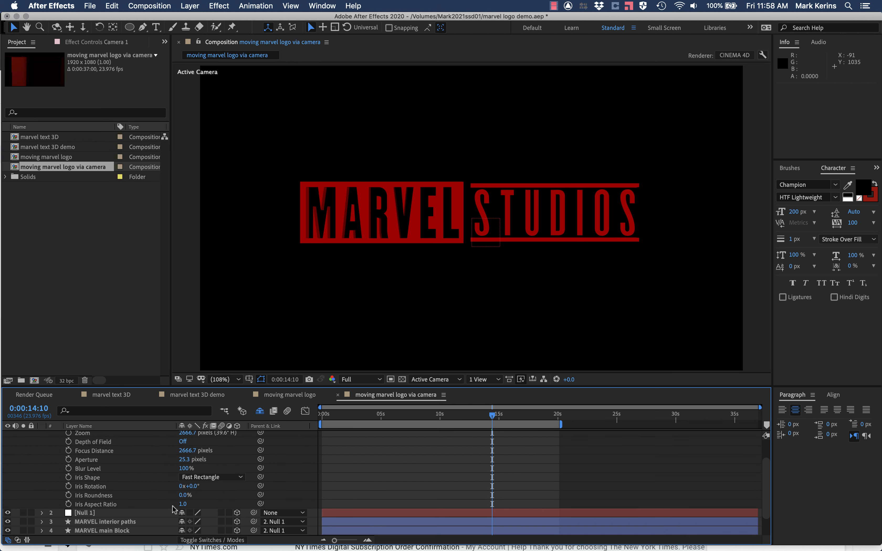
pyautogui.scroll(3, 173, 512)
pyautogui.click(92, 436)
pyautogui.doubleClick(93, 438)
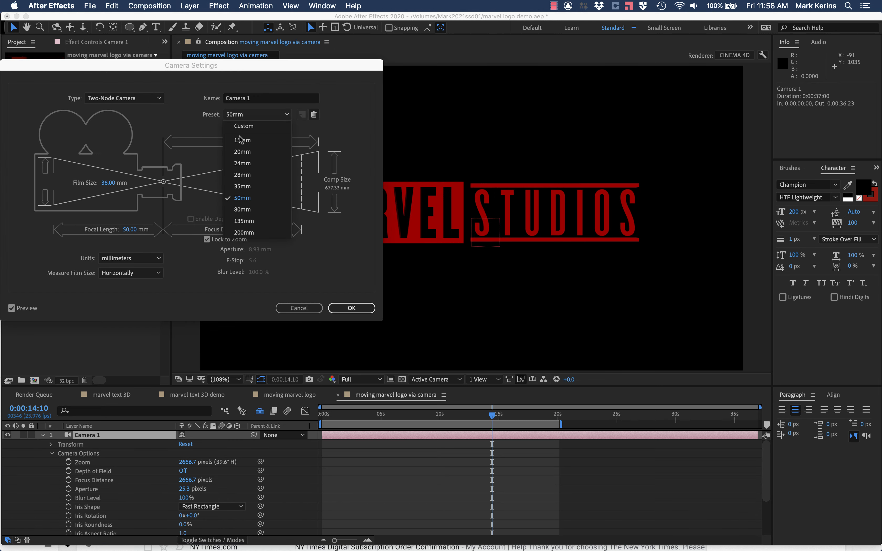
pyautogui.click(244, 233)
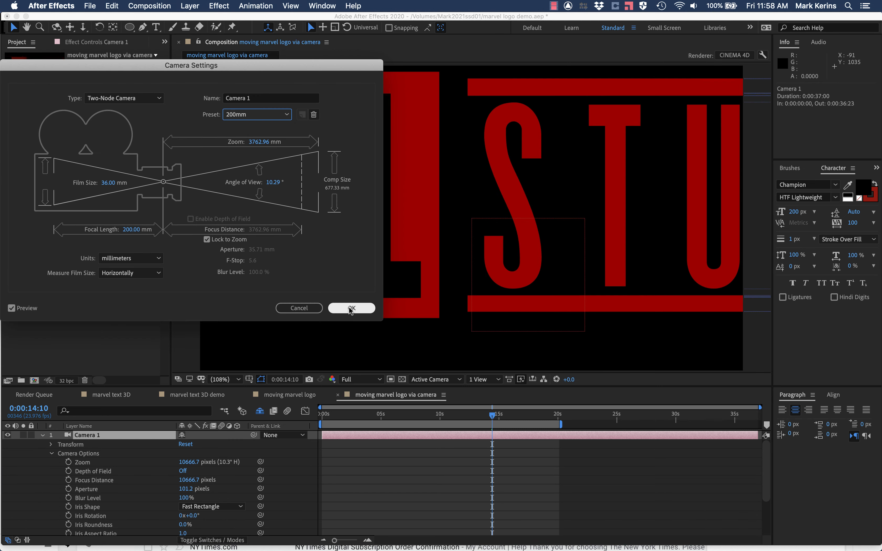
pyautogui.click(351, 309)
pyautogui.scroll(-7, 374, 258)
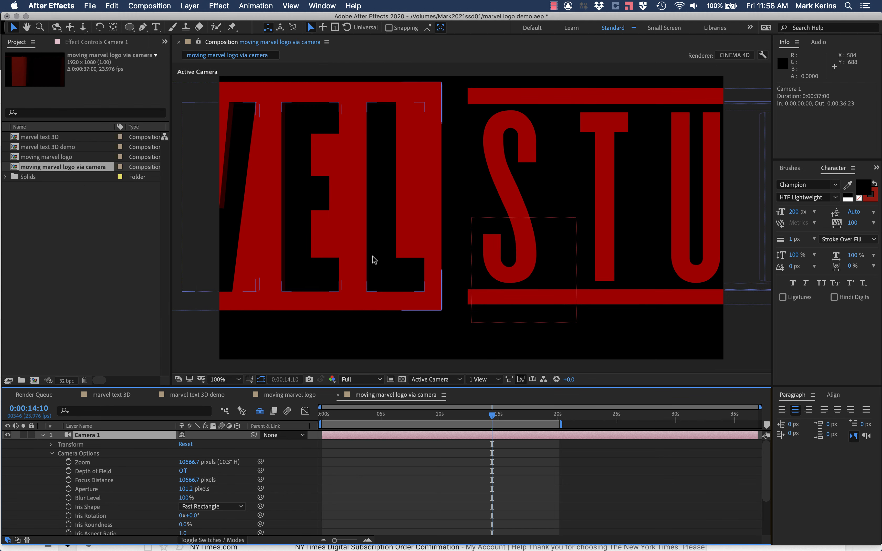
pyautogui.scroll(6, 374, 260)
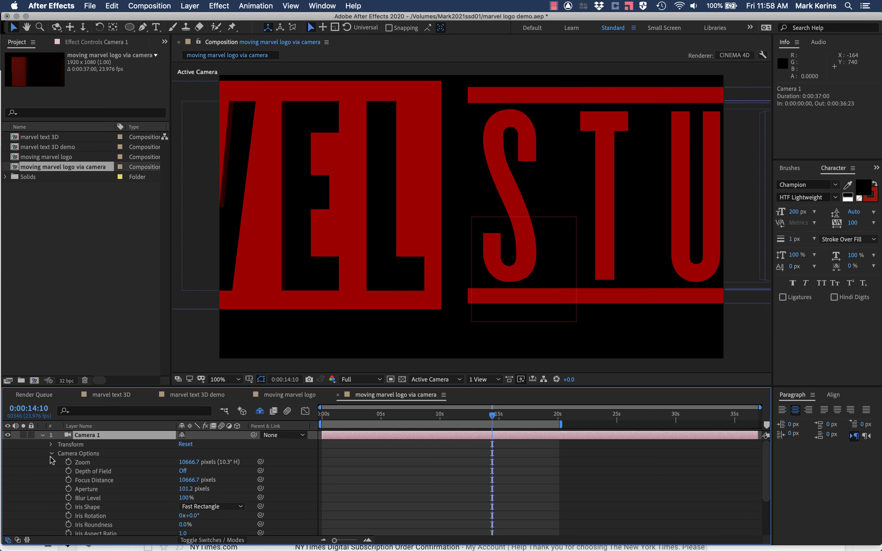
# Reveal Camera 1's transform properties and pull its Z position back to -9000.
pyautogui.click(51, 444)
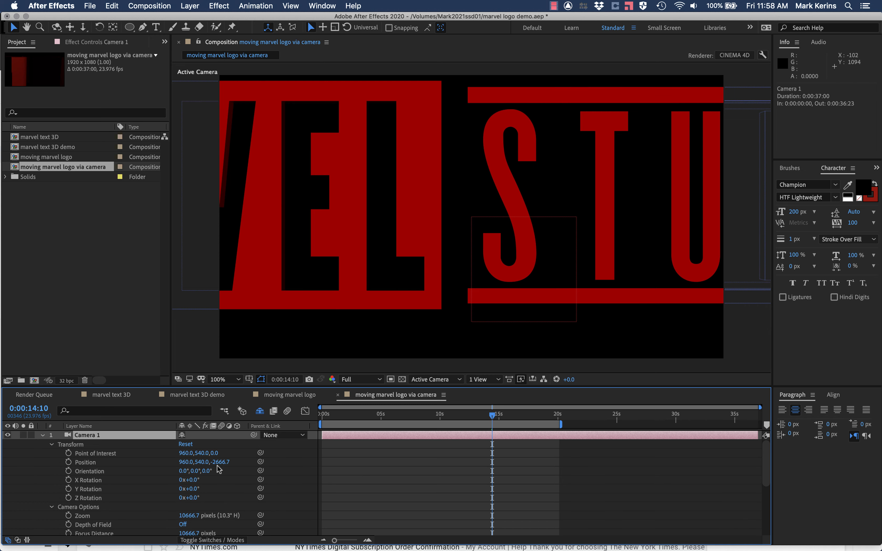
pyautogui.moveTo(221, 462); pyautogui.dragTo(115, 495)
pyautogui.moveTo(227, 469); pyautogui.dragTo(20, 453)
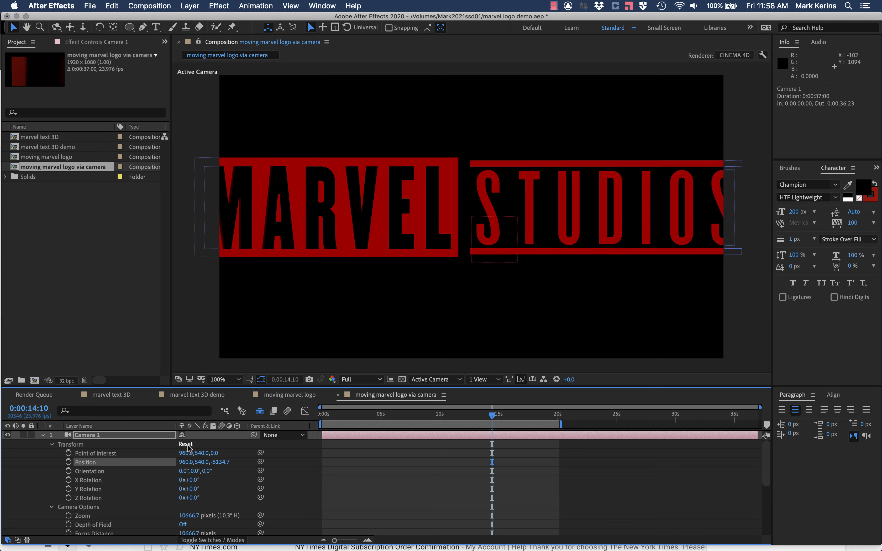
pyautogui.moveTo(221, 463); pyautogui.dragTo(1, 455)
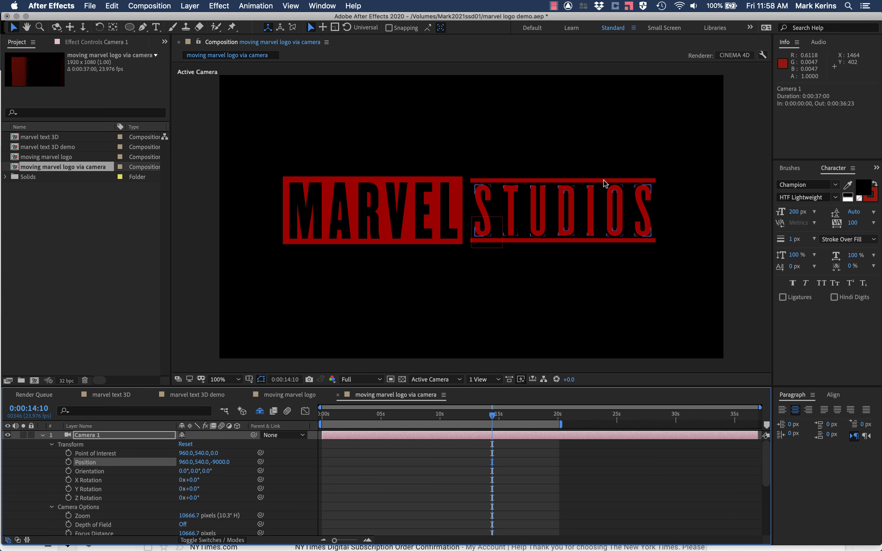
# Change Camera 1's lens preset to 15mm in its camera settings.
pyautogui.click(104, 435)
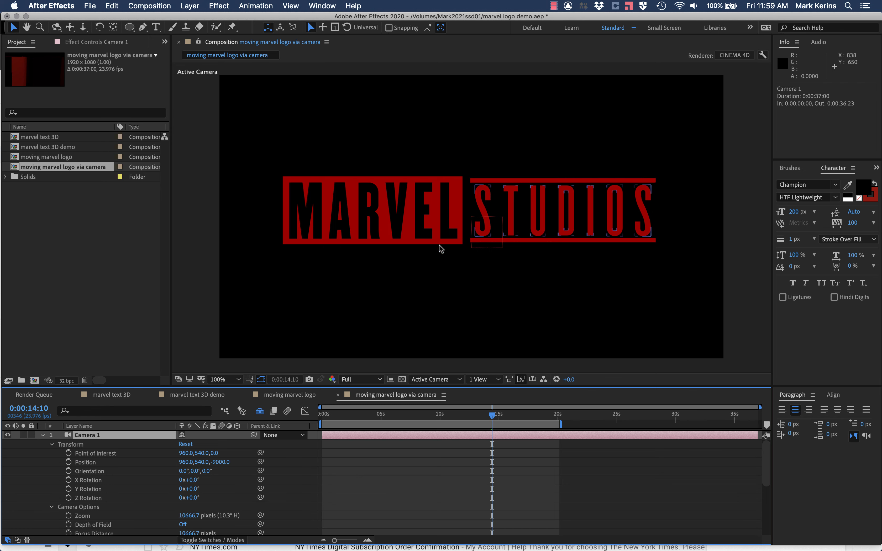
pyautogui.press('super+shift+y')
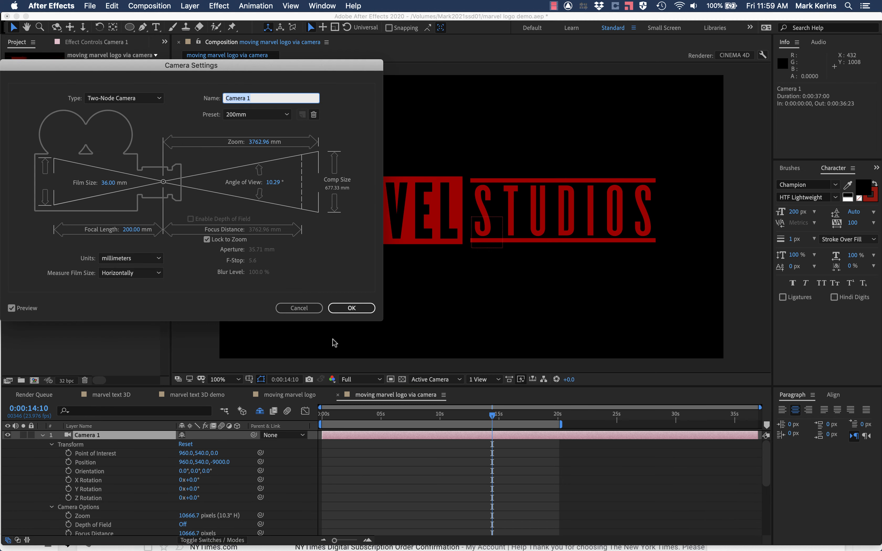
pyautogui.click(257, 115)
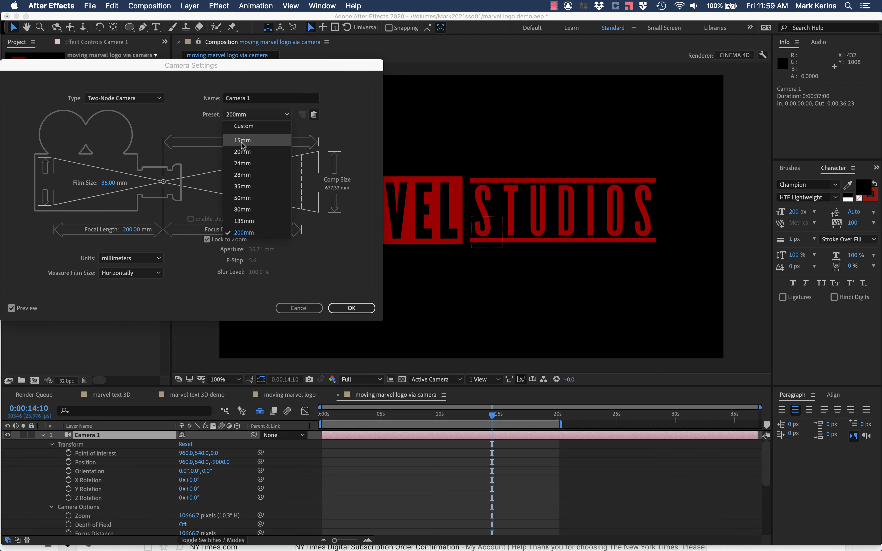
pyautogui.click(243, 152)
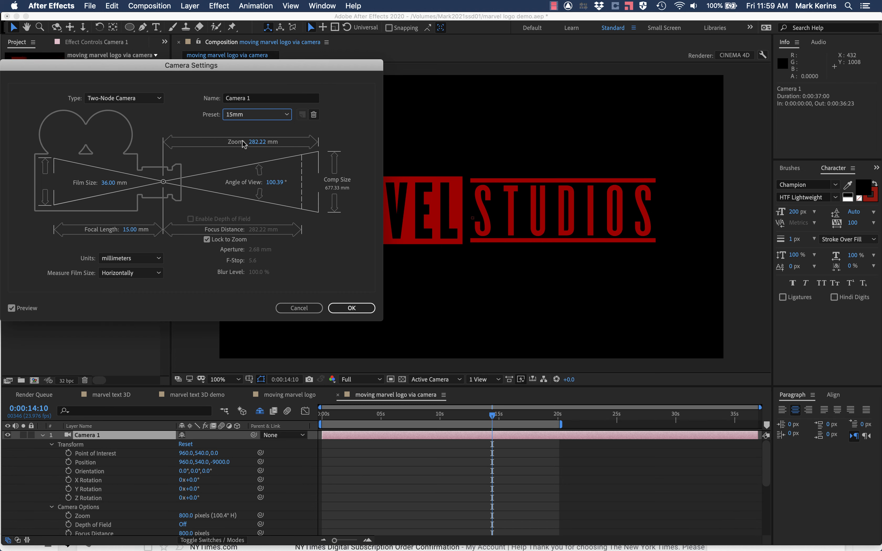
pyautogui.click(348, 308)
# Try Z positions of -1000 and -500 for Camera 1 to compare the wide-angle perspective.
pyautogui.click(215, 463)
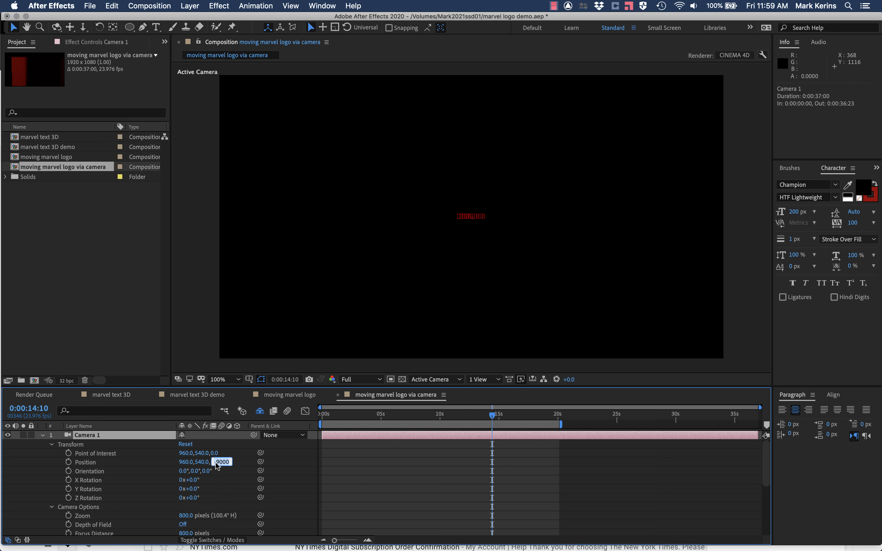
pyautogui.write('-1000')
pyautogui.press('Return')
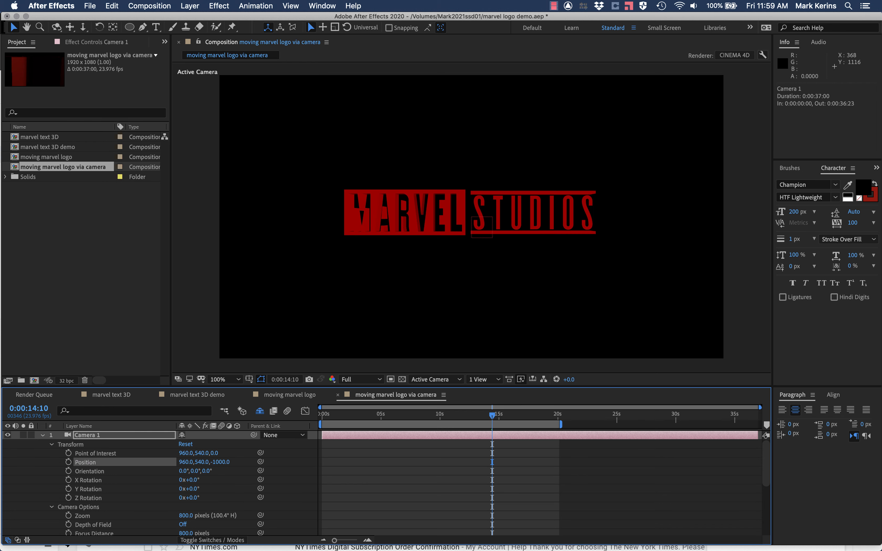
pyautogui.click(220, 462)
pyautogui.write('-500')
pyautogui.press('Return')
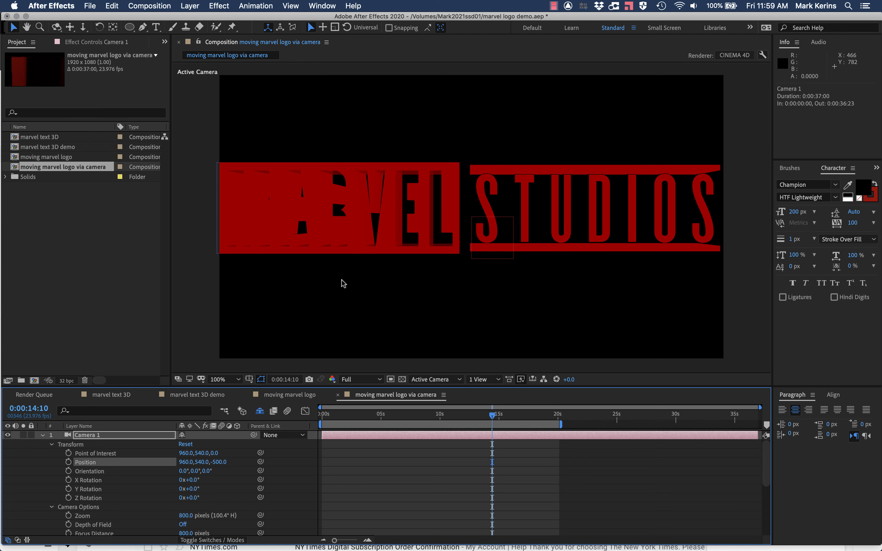
# Change Camera 1's lens preset to 50mm and set its Z position to -2500.
pyautogui.click(88, 438)
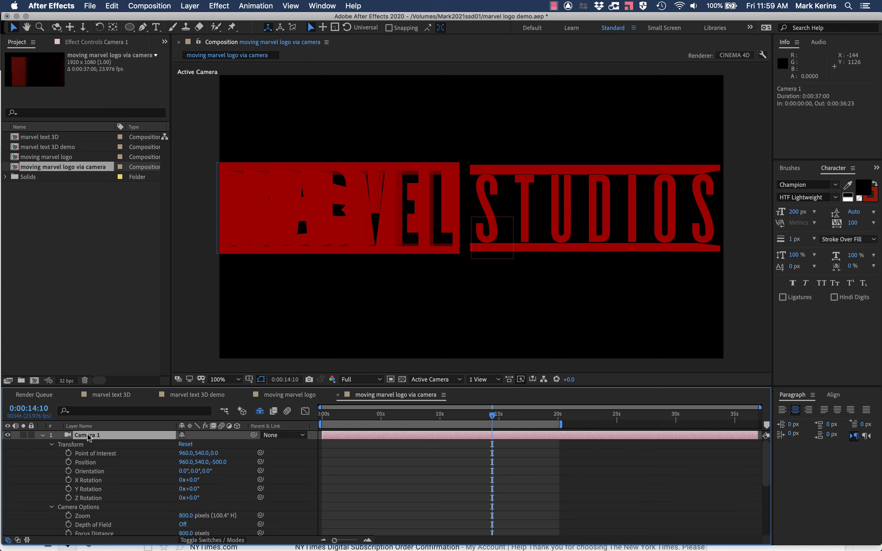
pyautogui.doubleClick(88, 438)
pyautogui.click(257, 114)
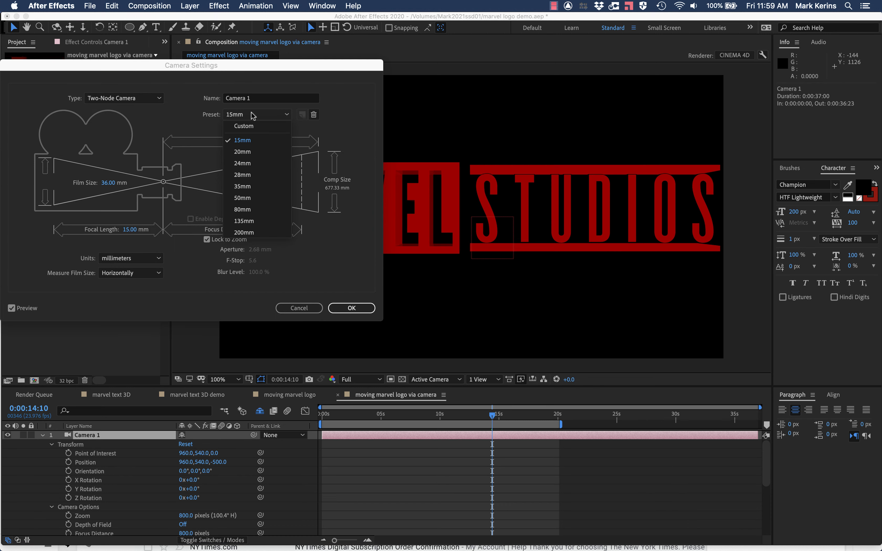
pyautogui.click(248, 200)
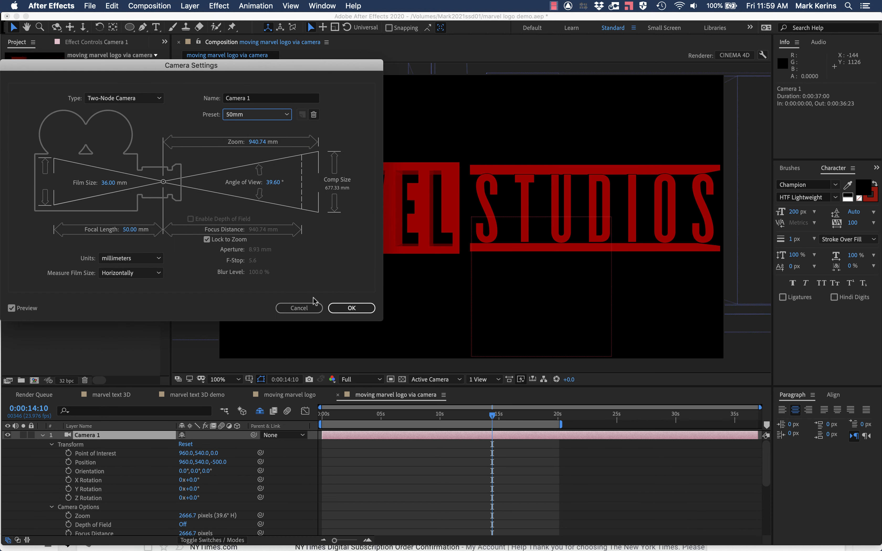
pyautogui.click(350, 311)
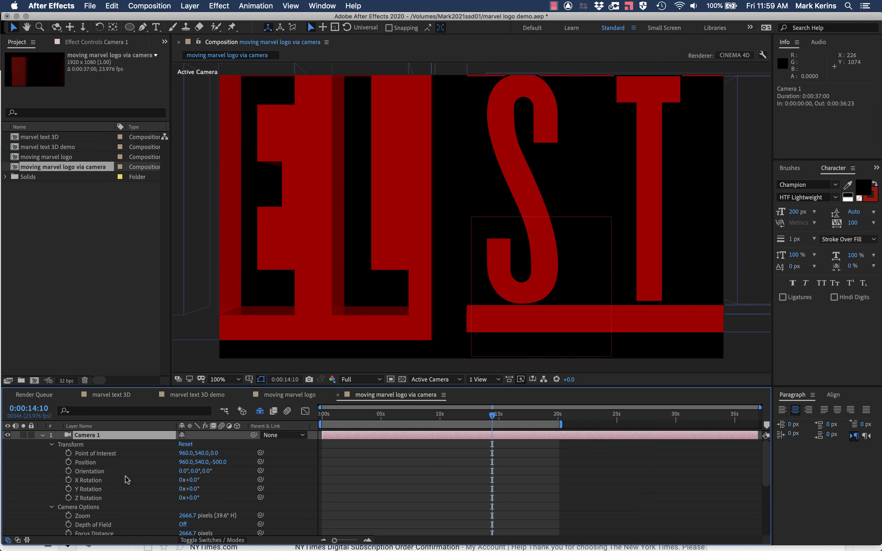
pyautogui.click(219, 462)
pyautogui.write('-2500')
pyautogui.press('Return')
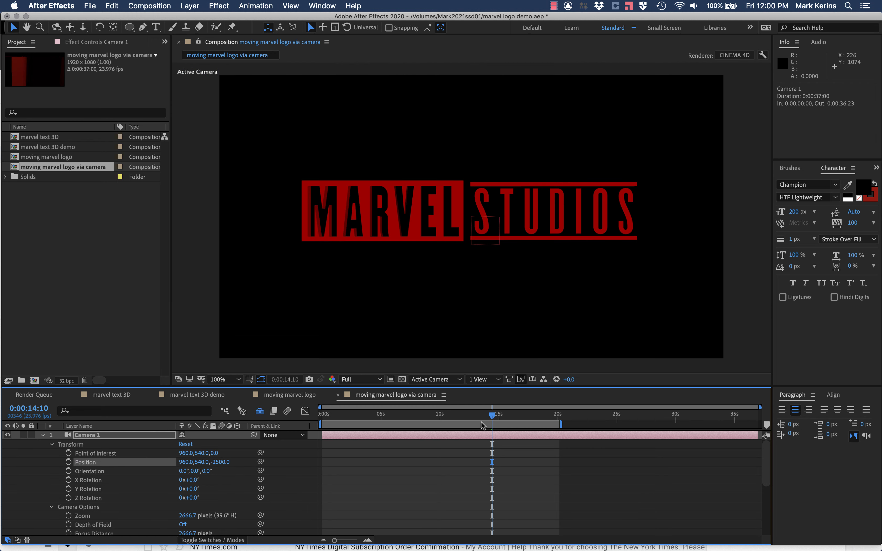
# Keyframe Camera 1's position at 0:00:13:12, and set its Z position to -1842 at 0:00:00:00.
pyautogui.moveTo(493, 417); pyautogui.dragTo(482, 416)
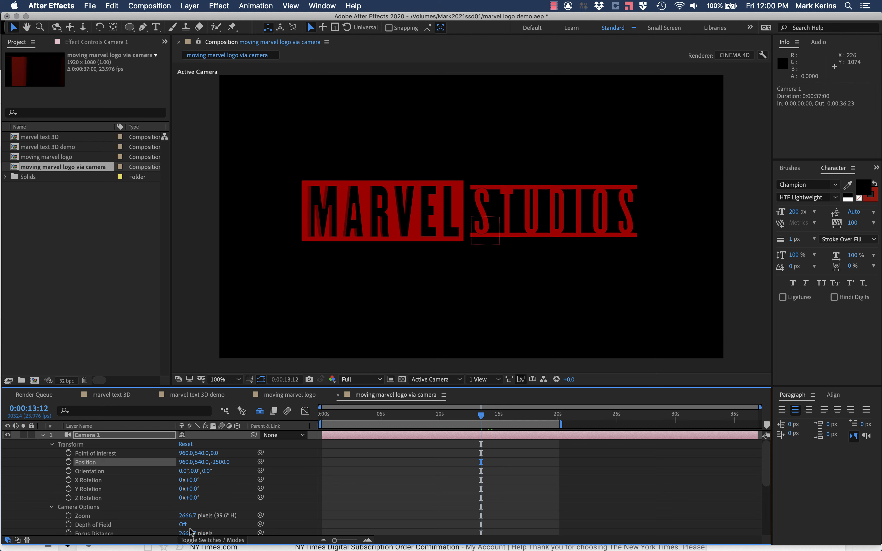
pyautogui.click(69, 462)
pyautogui.moveTo(481, 416); pyautogui.dragTo(316, 420)
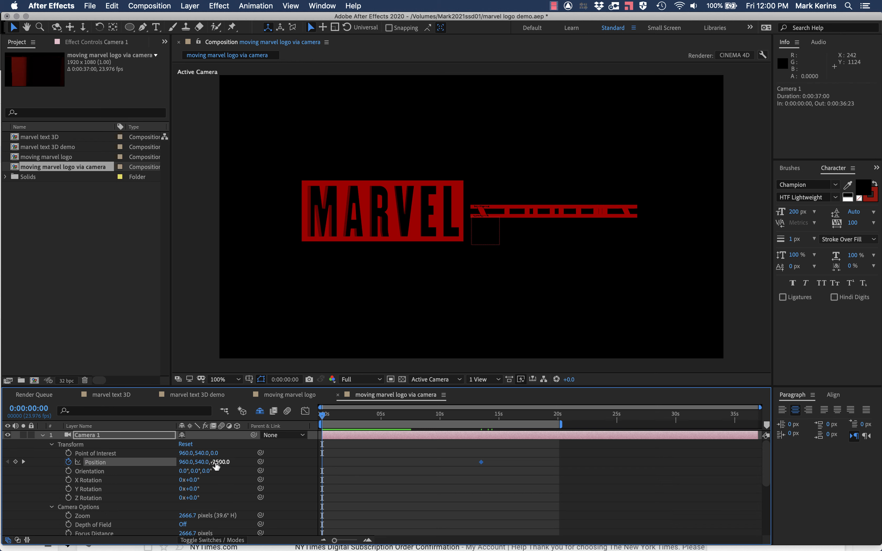
pyautogui.moveTo(217, 463); pyautogui.dragTo(371, 462)
# Set Camera 1's X position to 43 and Y position to 723 at 0:00:00:00.
pyautogui.moveTo(193, 480)
pyautogui.mouseDown()
pyautogui.moveTo(200, 480)
pyautogui.moveTo(192, 481)
pyautogui.mouseUp()
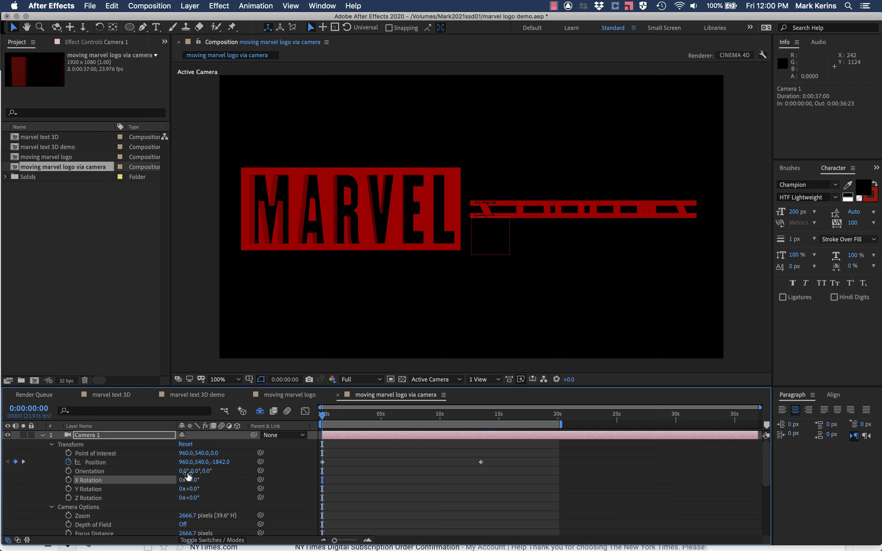
pyautogui.moveTo(186, 462); pyautogui.dragTo(1, 481)
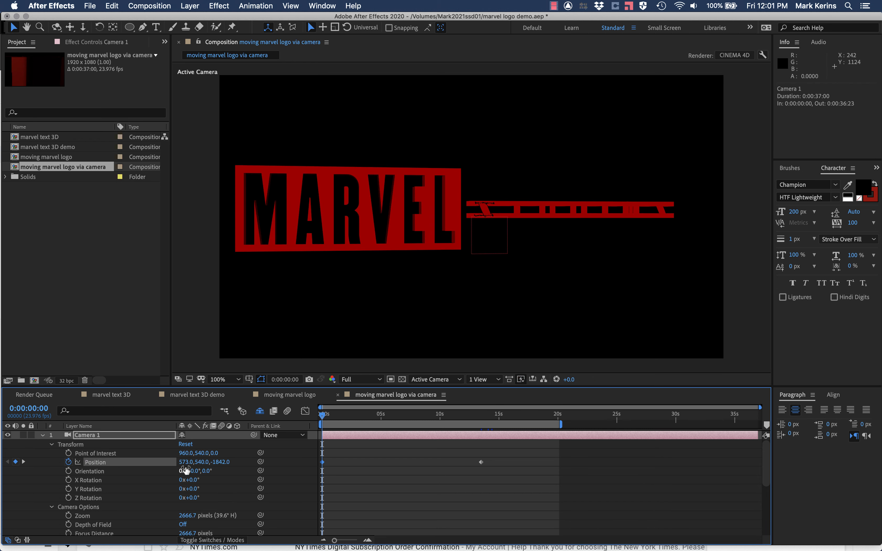
pyautogui.moveTo(185, 463); pyautogui.dragTo(11, 473)
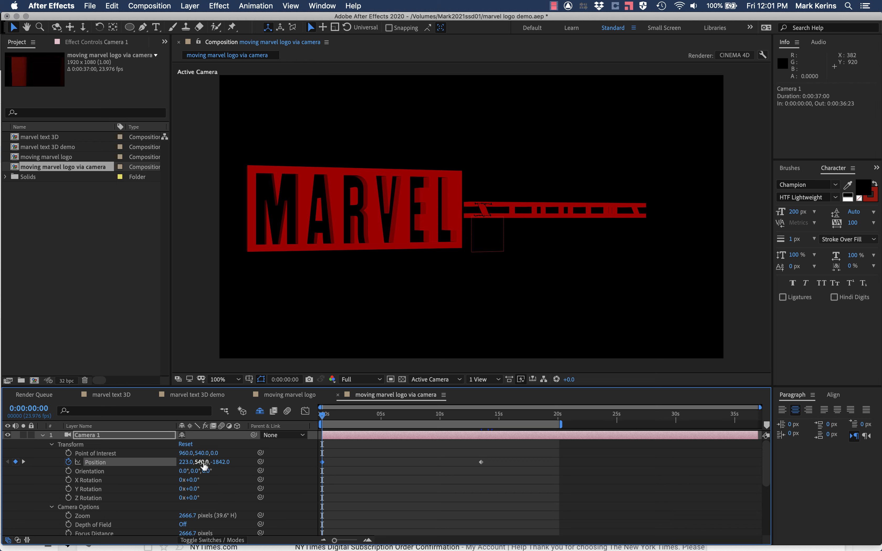
pyautogui.moveTo(204, 465); pyautogui.dragTo(96, 467)
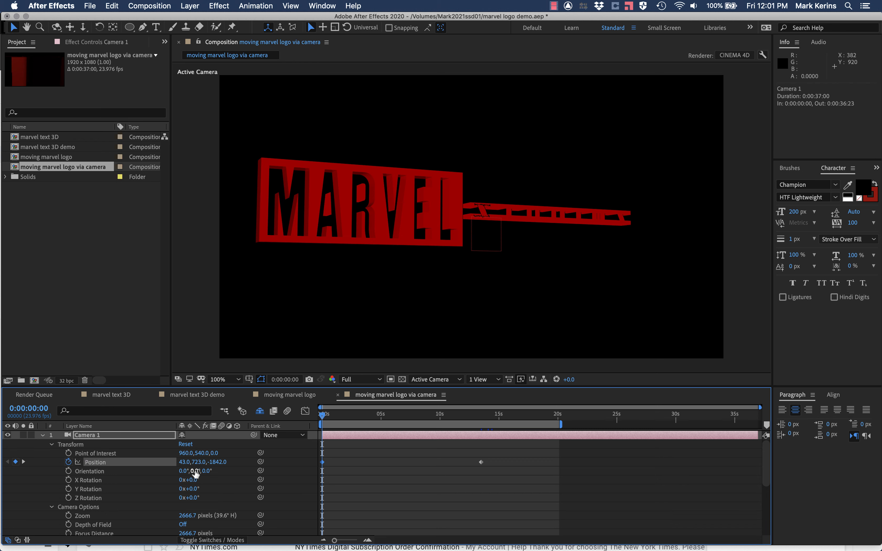
# Set Camera 1's orientation to 358°, 357°, 40°, its X rotation to 10° and its Y rotation to -7°.
pyautogui.moveTo(207, 471); pyautogui.dragTo(181, 474)
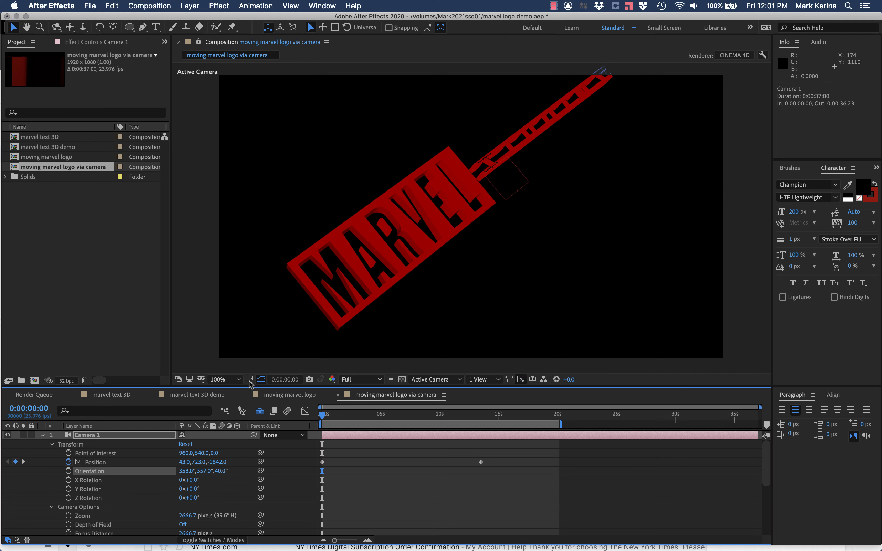
pyautogui.moveTo(191, 480); pyautogui.dragTo(188, 489)
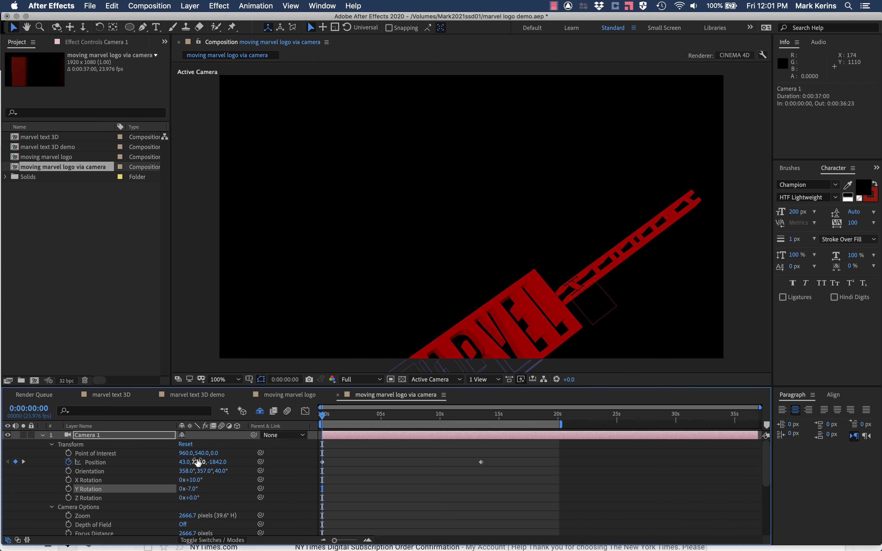
# Set Camera 1's starting position at 0:00:00:00 to -293, 554, -244.
pyautogui.press(',')
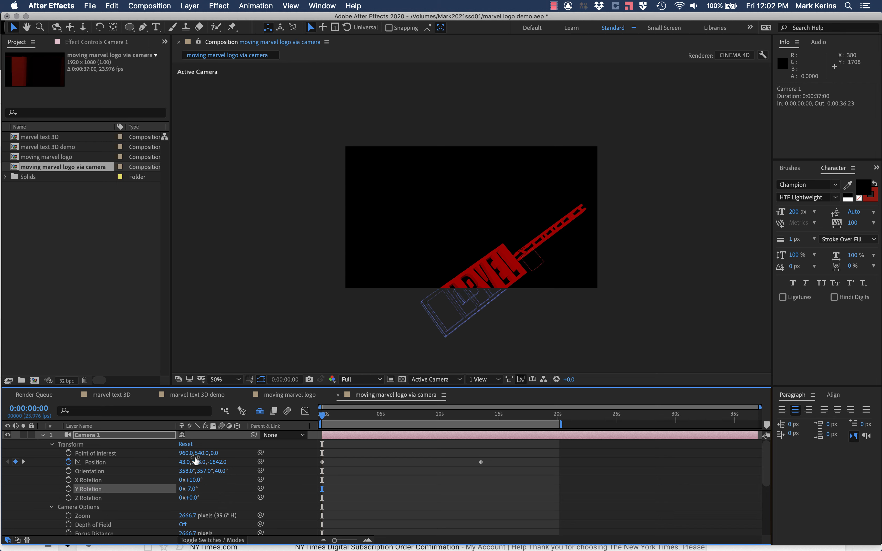
pyautogui.moveTo(197, 462); pyautogui.dragTo(60, 457)
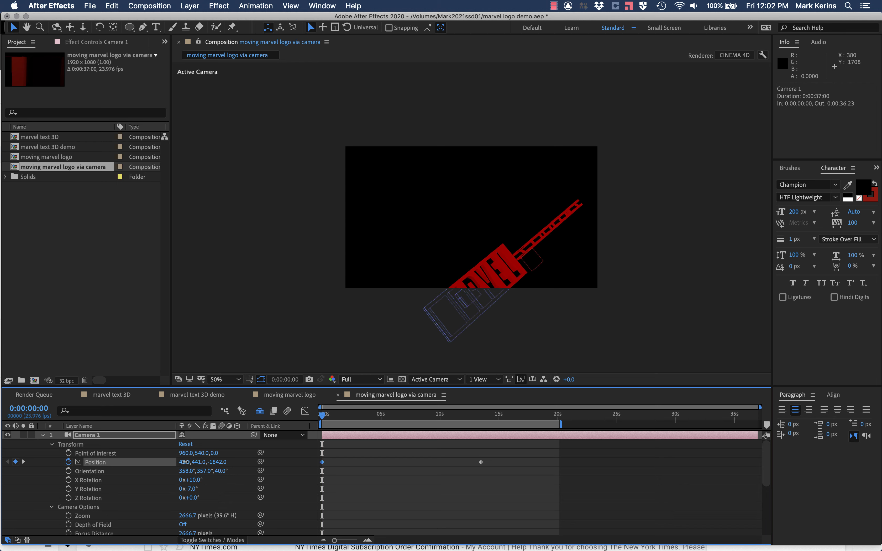
pyautogui.moveTo(183, 462); pyautogui.dragTo(8, 460)
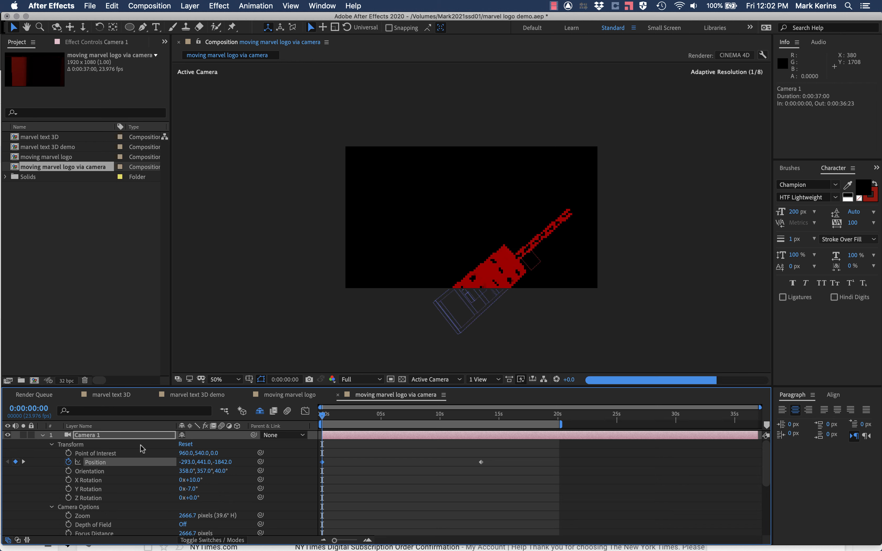
pyautogui.moveTo(221, 462)
pyautogui.mouseDown()
pyautogui.moveTo(411, 464)
pyautogui.moveTo(219, 464)
pyautogui.mouseUp()
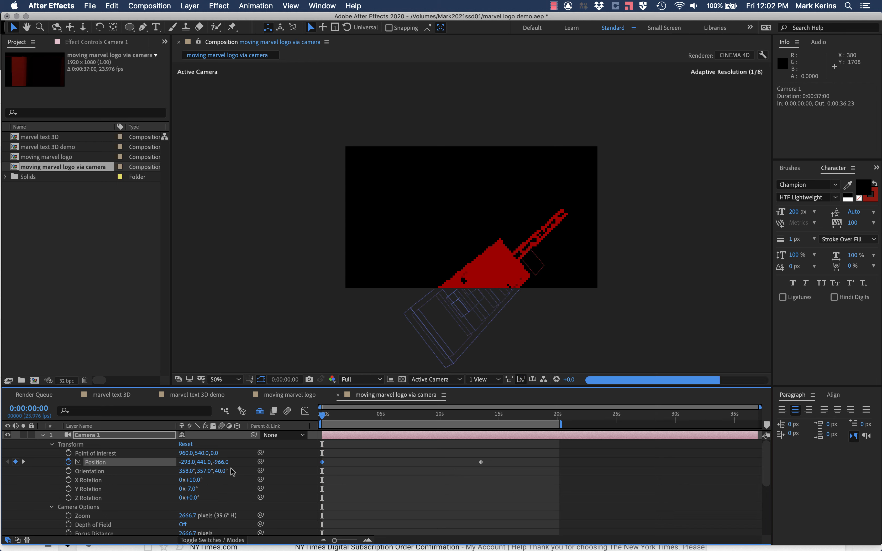
pyautogui.moveTo(221, 464); pyautogui.dragTo(514, 464)
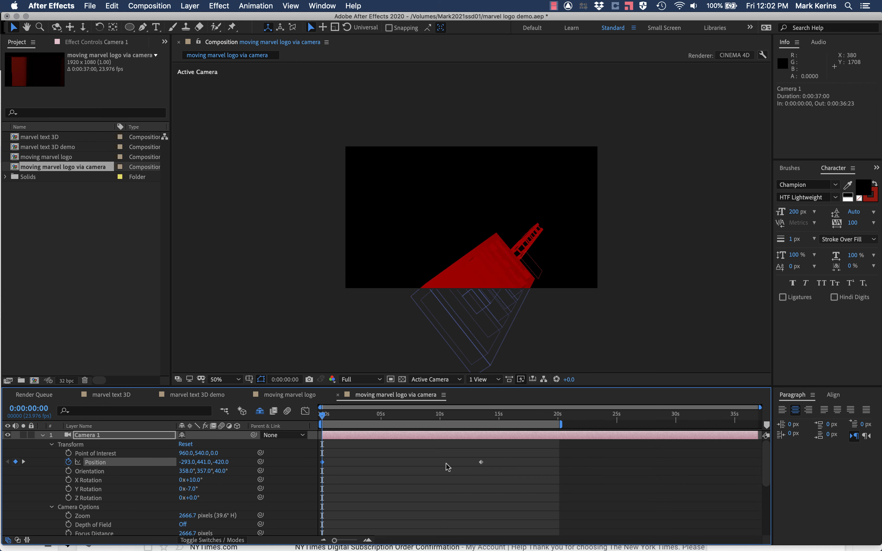
pyautogui.moveTo(223, 462); pyautogui.dragTo(280, 457)
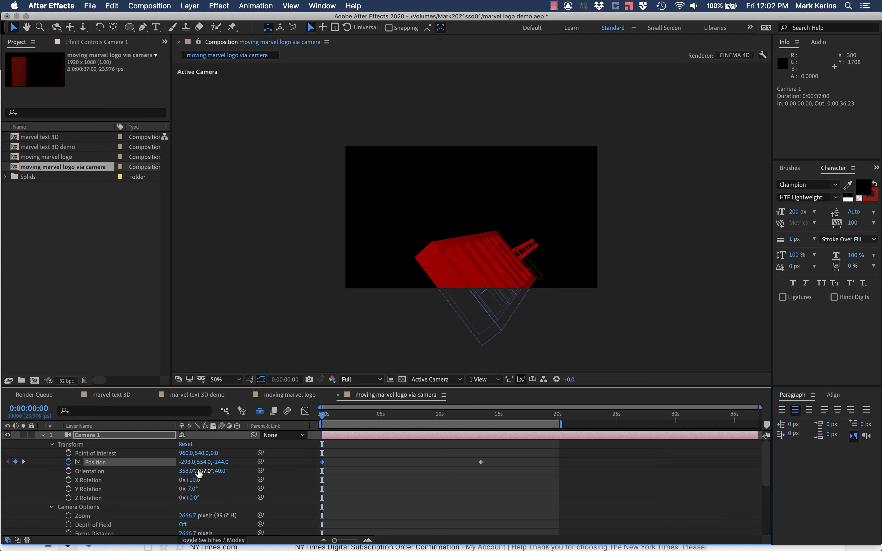
# At 0:00:00:00, set Camera 1's position to 293, 554, -72, its orientation to 357°, 340°, 24° and its Z rotation to 31°.
pyautogui.moveTo(199, 473); pyautogui.dragTo(405, 454)
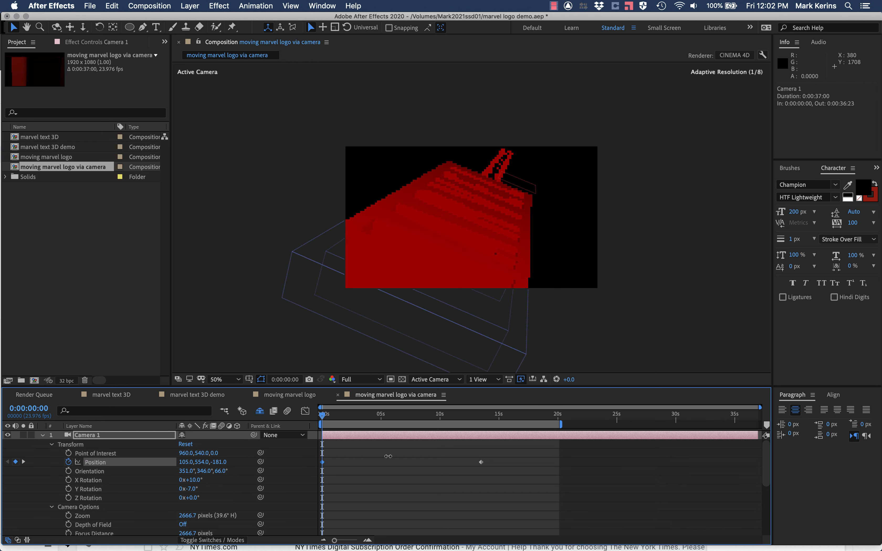
pyautogui.moveTo(191, 462); pyautogui.dragTo(268, 461)
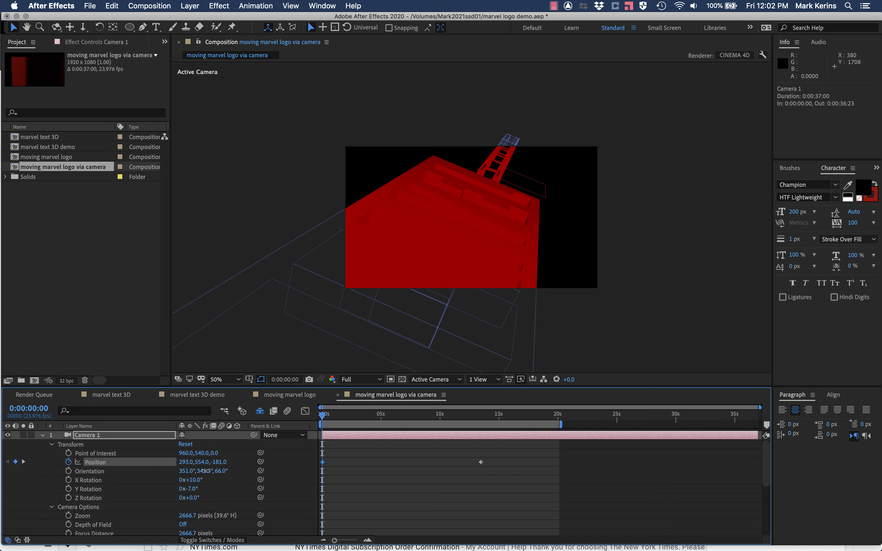
pyautogui.moveTo(206, 471)
pyautogui.mouseDown()
pyautogui.moveTo(219, 471)
pyautogui.moveTo(197, 471)
pyautogui.mouseUp()
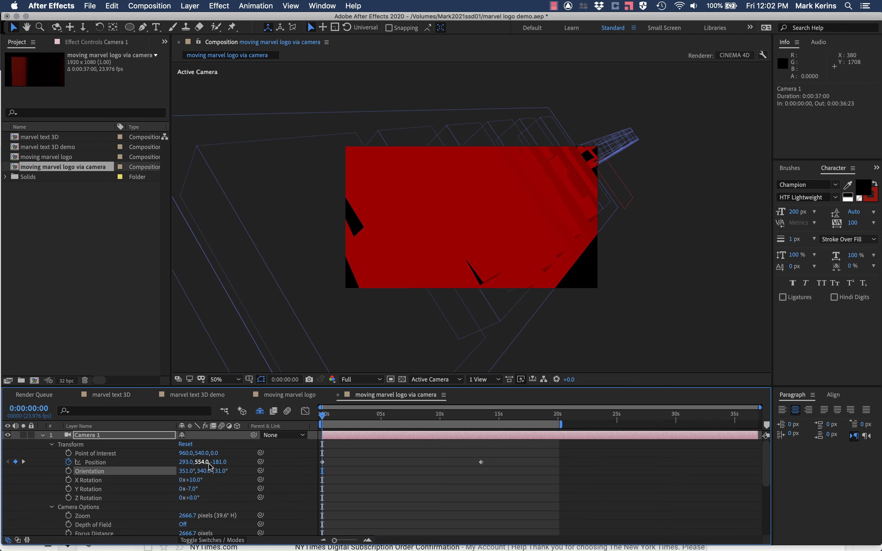
pyautogui.moveTo(195, 480); pyautogui.dragTo(206, 497)
pyautogui.click(186, 489)
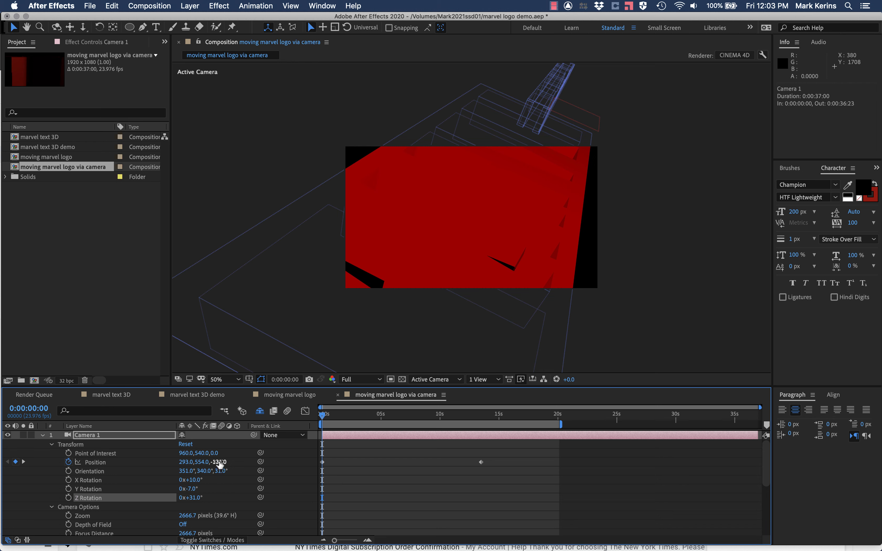
pyautogui.moveTo(217, 471); pyautogui.dragTo(268, 456)
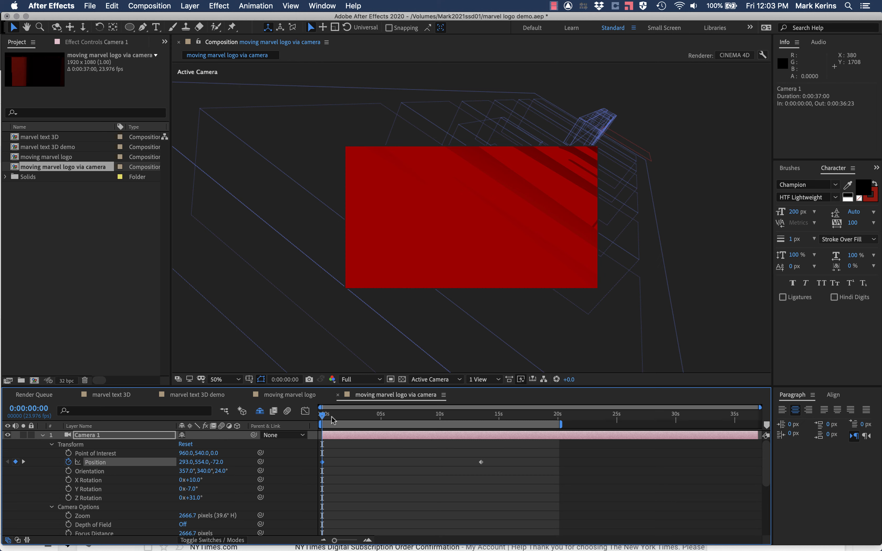
# Start keyframing Camera 1's orientation and its X, Y and Z rotation at 0:00:13:12.
pyautogui.moveTo(323, 417); pyautogui.dragTo(483, 410)
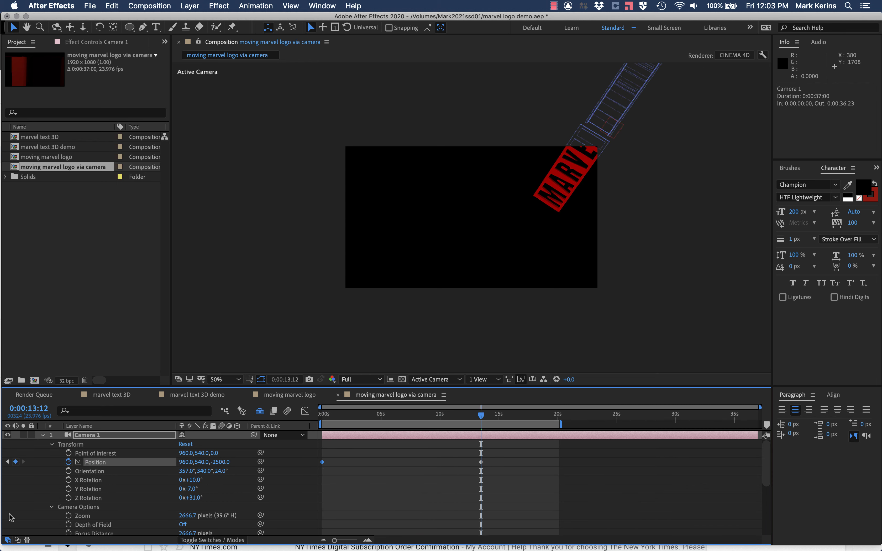
pyautogui.click(8, 463)
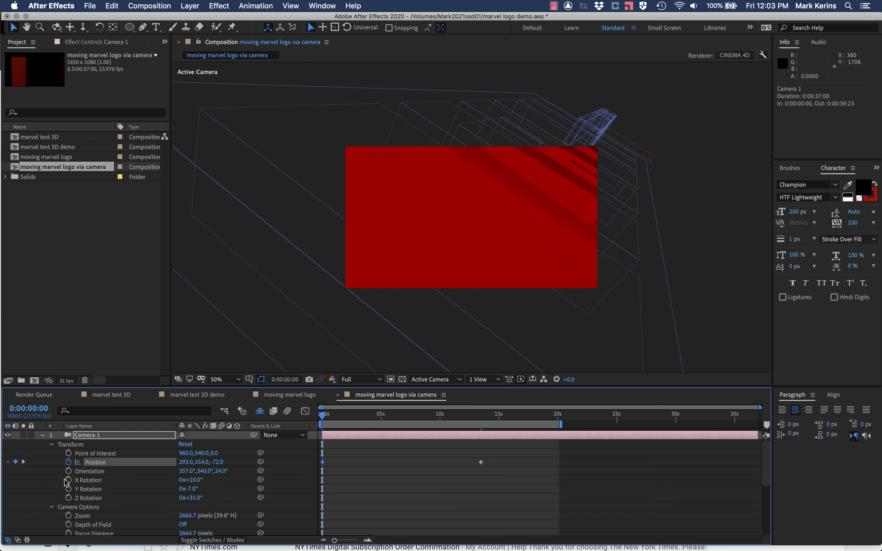
pyautogui.click(23, 462)
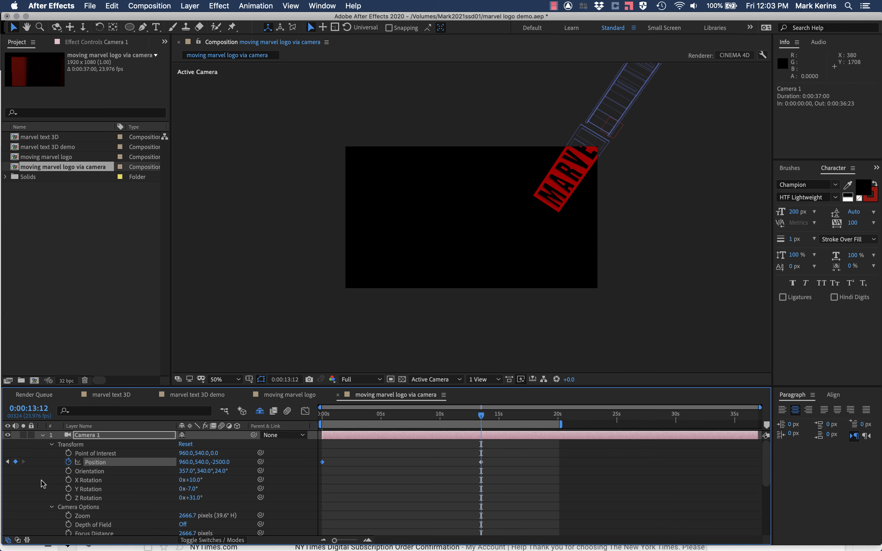
pyautogui.click(69, 471)
pyautogui.click(68, 480)
pyautogui.click(69, 489)
pyautogui.click(68, 498)
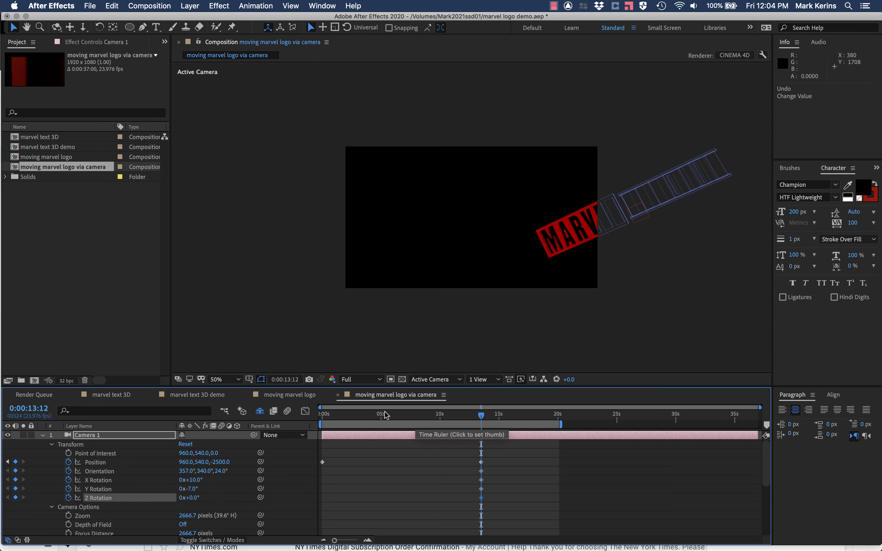
# Add keyframes for Camera 1's orientation and its X, Y and Z rotation at 0:00:00:00.
pyautogui.moveTo(360, 415); pyautogui.dragTo(321, 416)
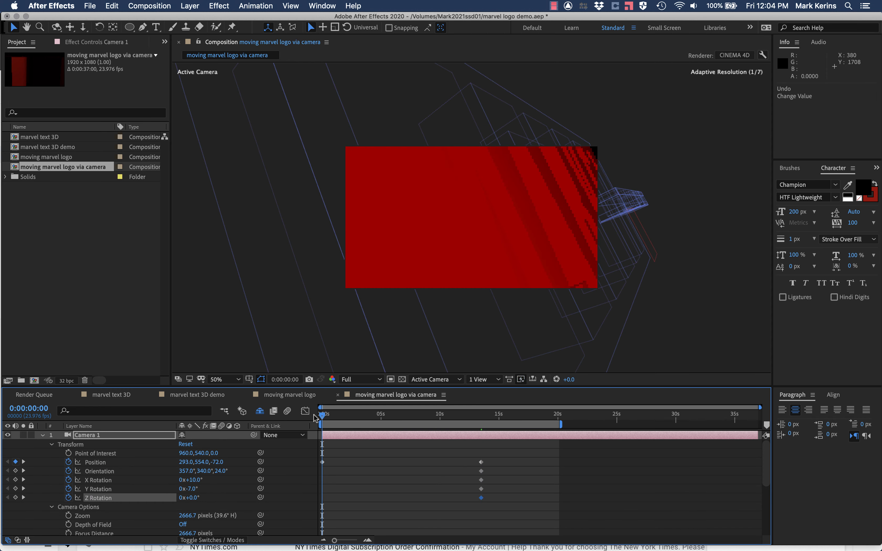
pyautogui.click(15, 472)
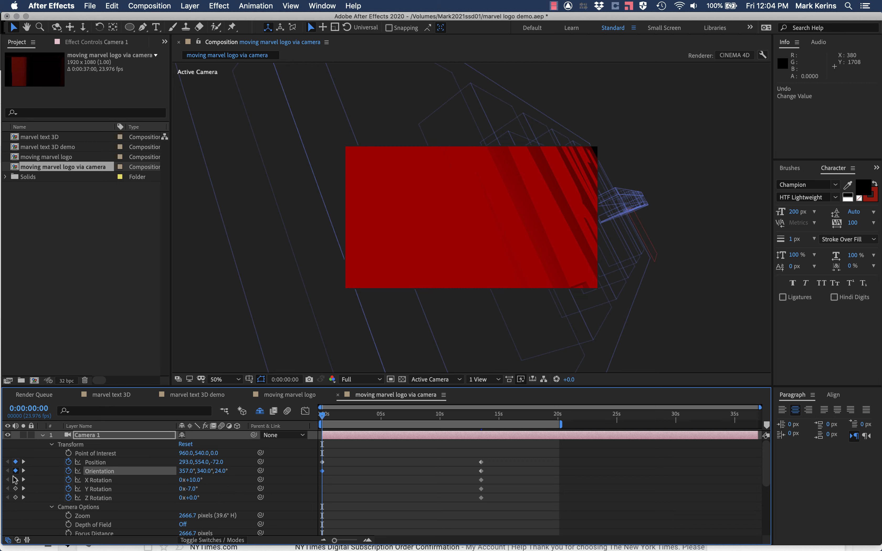
pyautogui.click(15, 480)
pyautogui.click(15, 489)
pyautogui.click(15, 497)
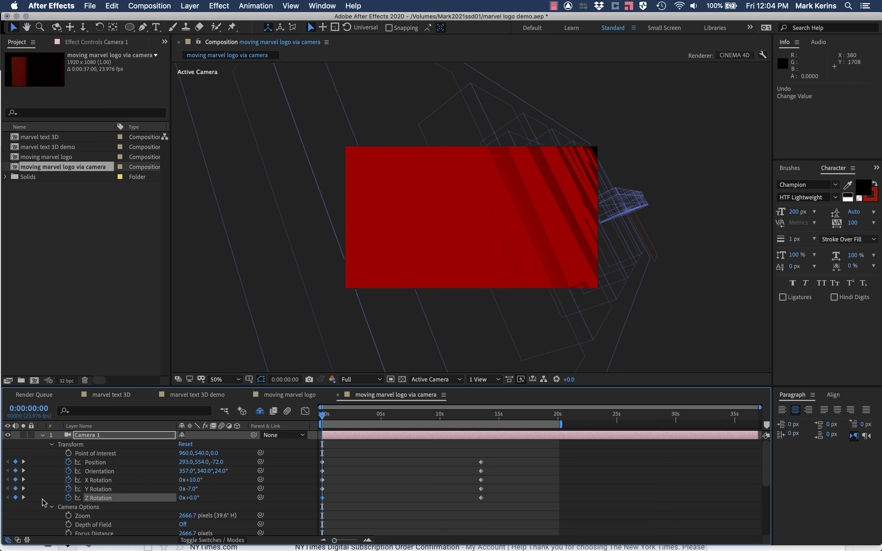
# At 0:00:13:12, set Camera 1's orientation to 0°, 0°, 0° and its X and Y rotation to 0°.
pyautogui.click(23, 498)
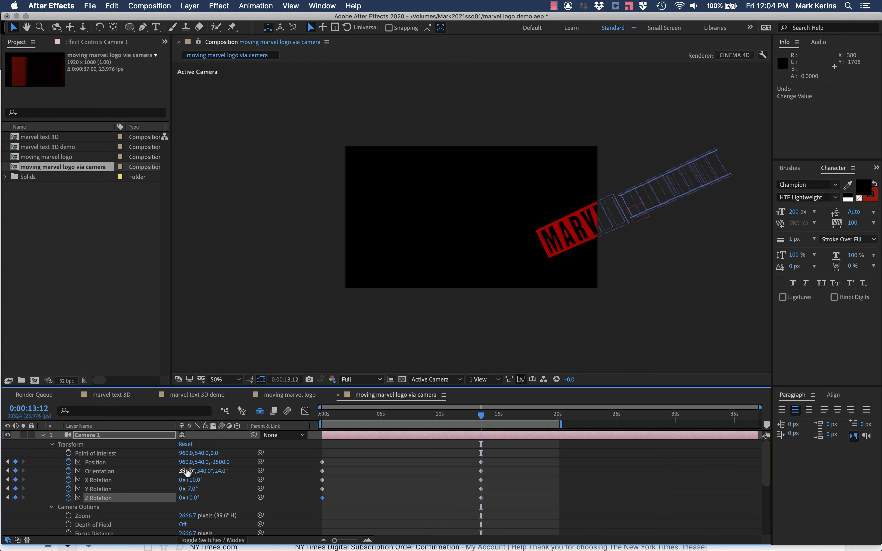
pyautogui.press('Tab')
pyautogui.write('0')
pyautogui.press('Tab')
pyautogui.write('0')
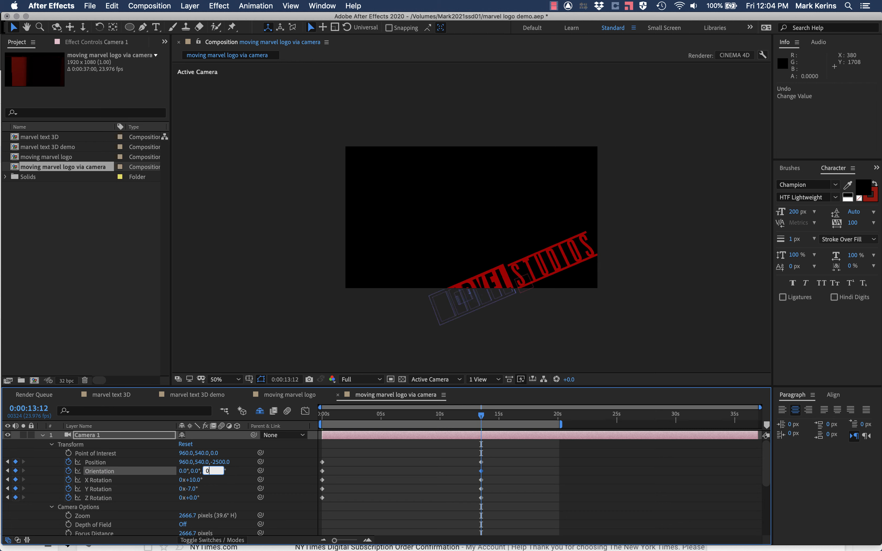
pyautogui.press('Tab')
pyautogui.press('Tab')
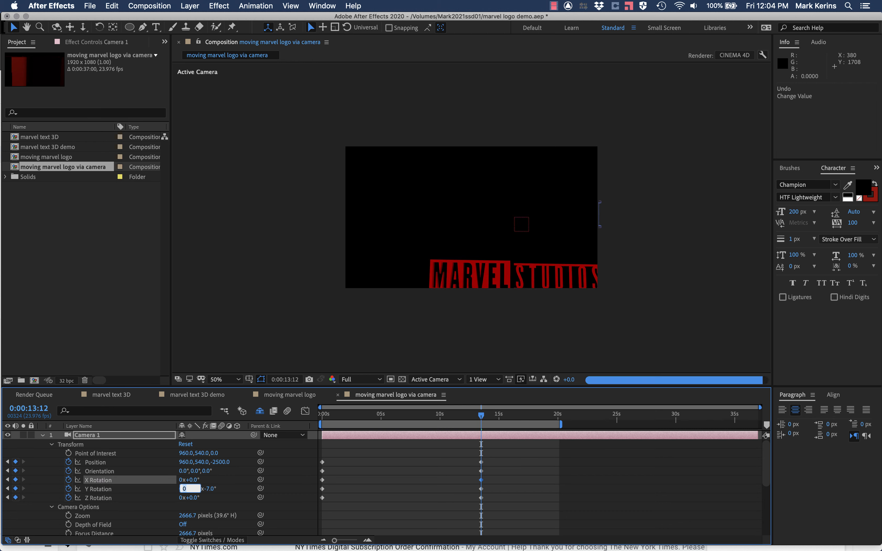
pyautogui.write('0')
pyautogui.press('Tab')
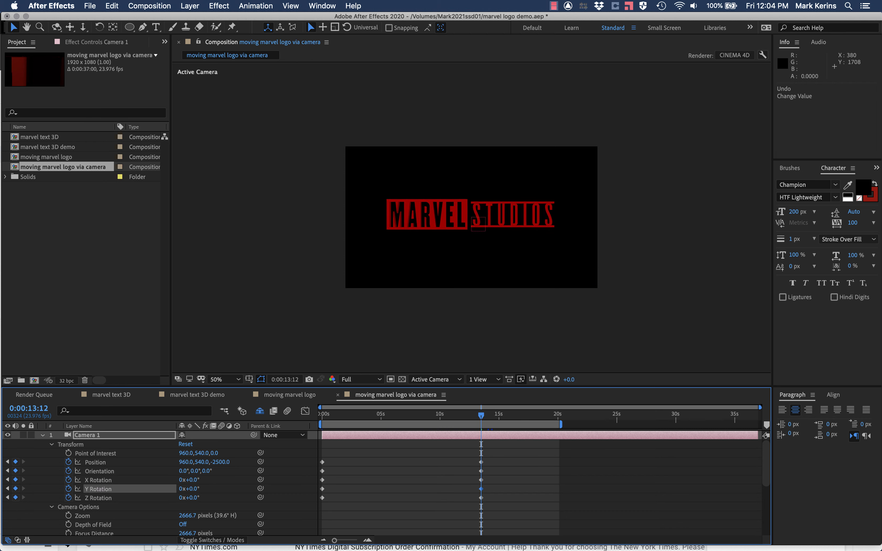
# At 0:00:15:05, add a white spot light with 100% intensity and a 151° cone angle, and move it to about 1196, 469, -570 over STUDIOS.
pyautogui.moveTo(346, 422); pyautogui.dragTo(463, 421)
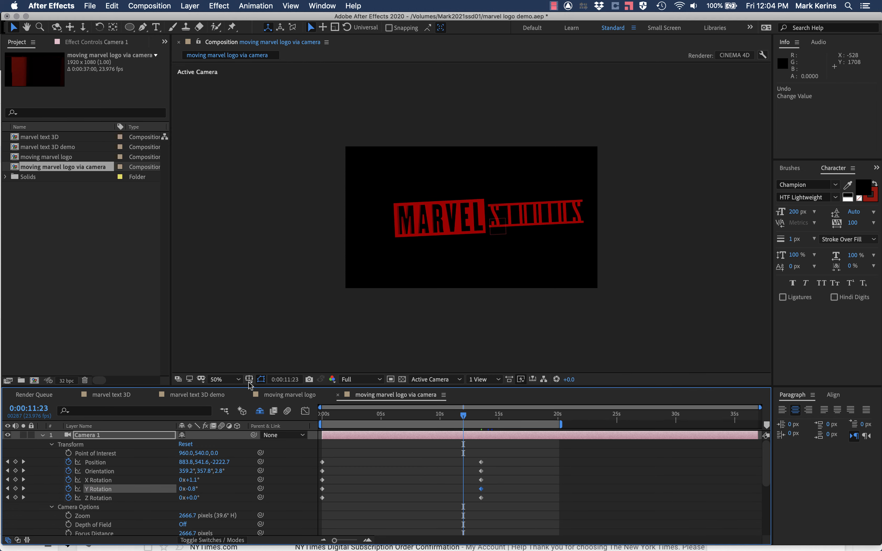
pyautogui.click(225, 379)
pyautogui.click(234, 193)
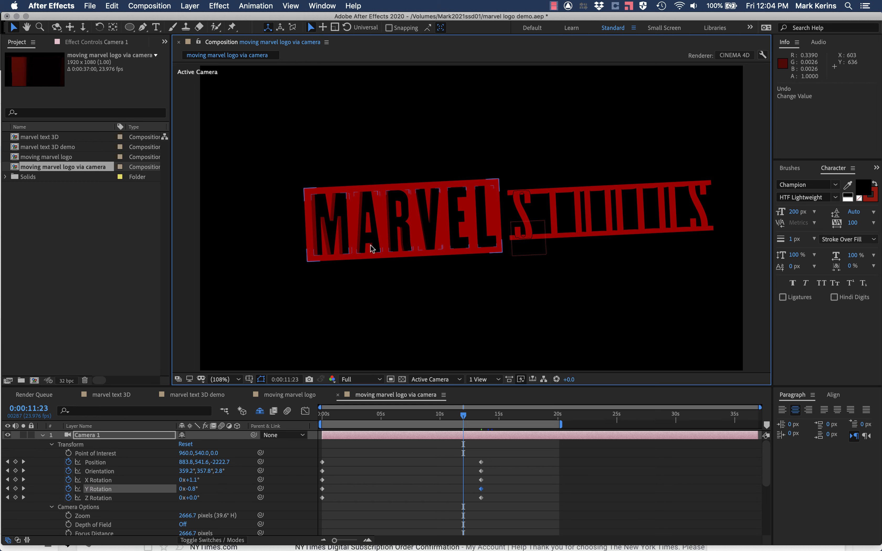
pyautogui.moveTo(464, 417); pyautogui.dragTo(500, 416)
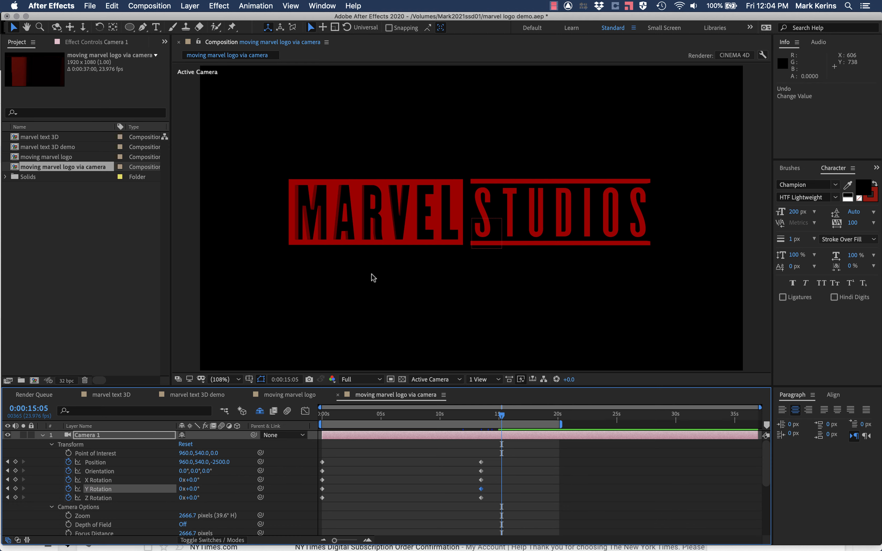
pyautogui.click(189, 5)
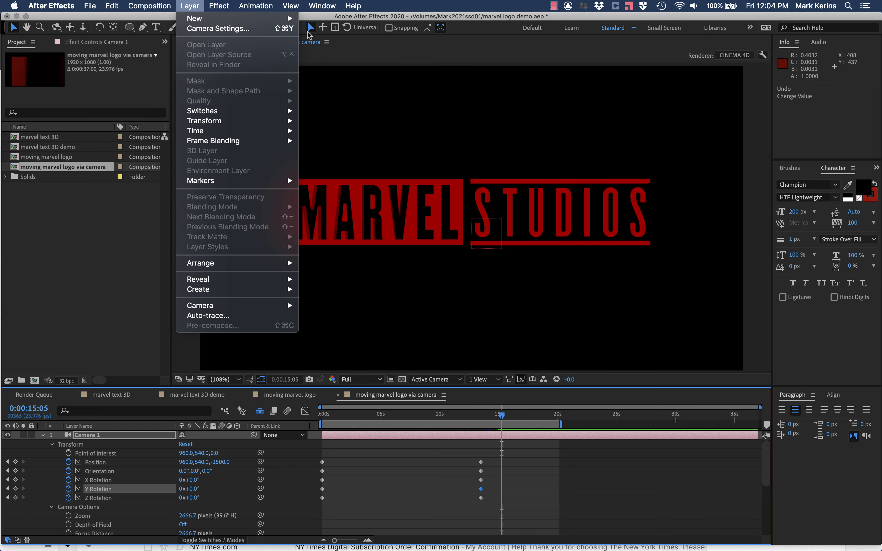
pyautogui.moveTo(277, 19)
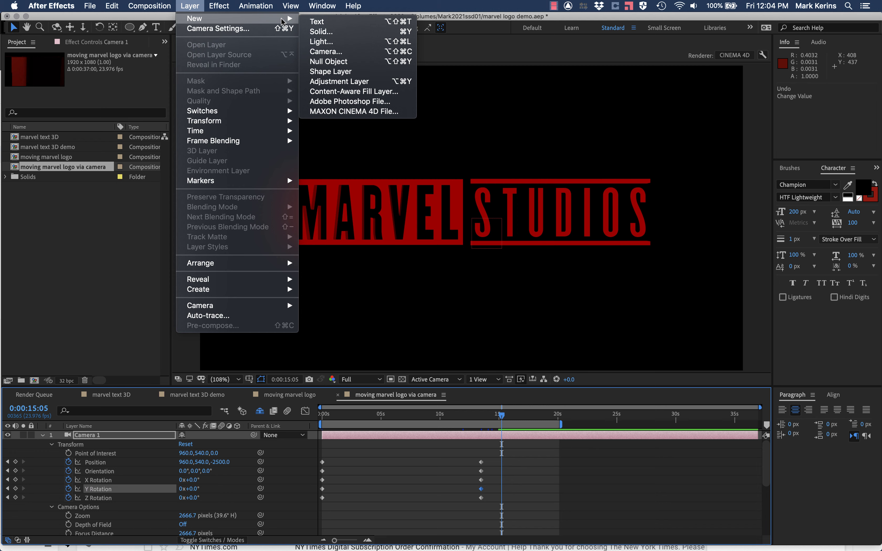
pyautogui.click(322, 45)
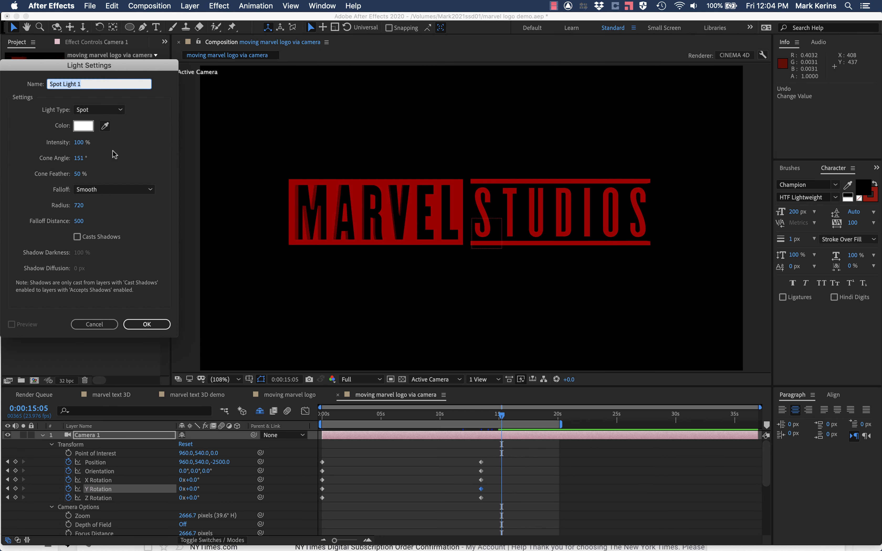
pyautogui.click(147, 324)
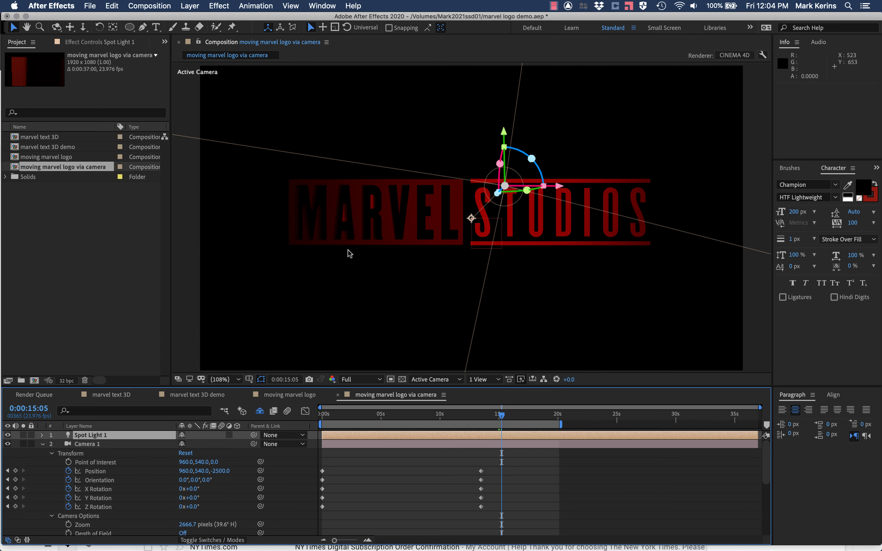
pyautogui.moveTo(504, 185); pyautogui.dragTo(535, 200)
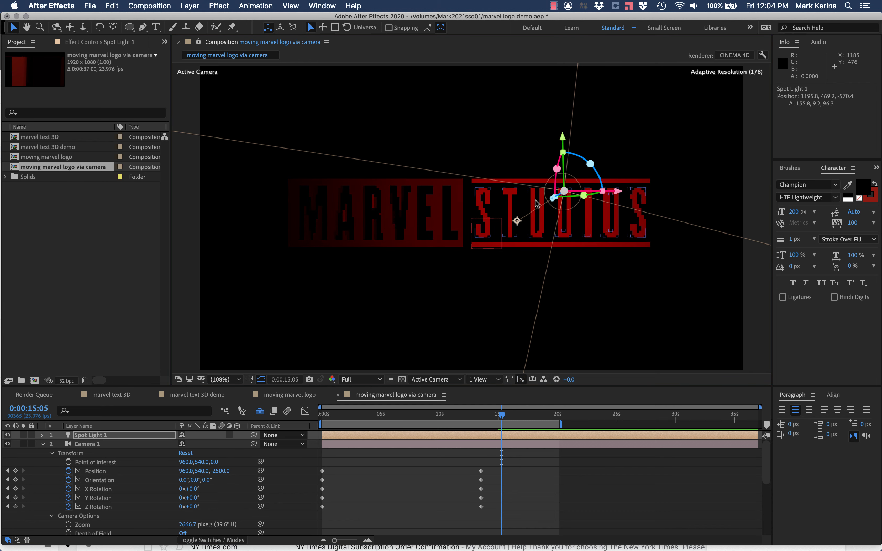
# Add a second spot light, place it over the M of MARVEL and rotate it to a Y orientation of about 36°.
pyautogui.click(181, 5)
pyautogui.moveTo(204, 18)
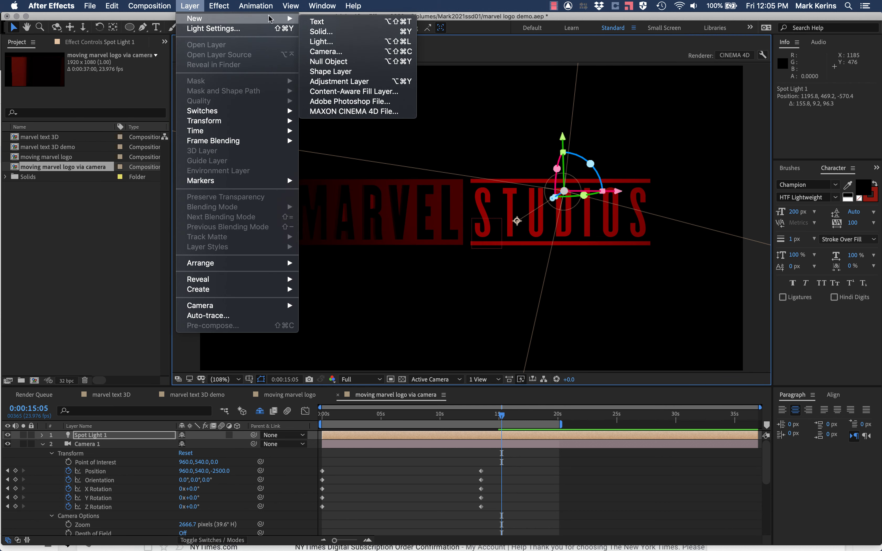
pyautogui.click(328, 43)
pyautogui.click(140, 323)
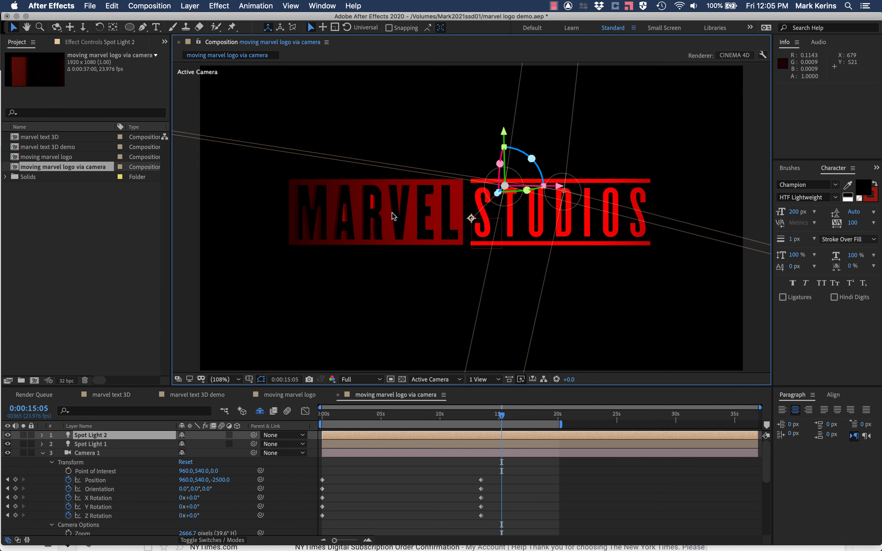
pyautogui.moveTo(504, 185); pyautogui.dragTo(315, 200)
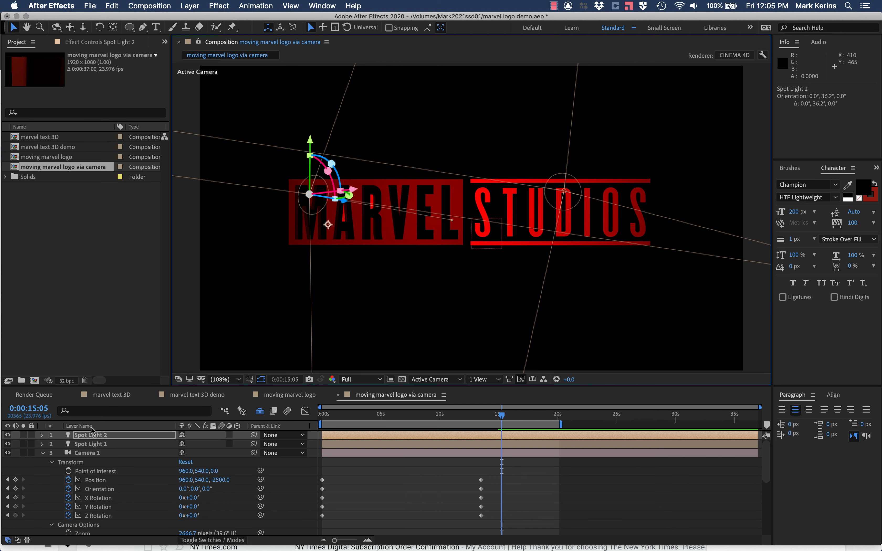
# Set Spot Light 2's intensity to 204% and check the lighting at the start of the animation.
pyautogui.click(42, 435)
pyautogui.click(51, 453)
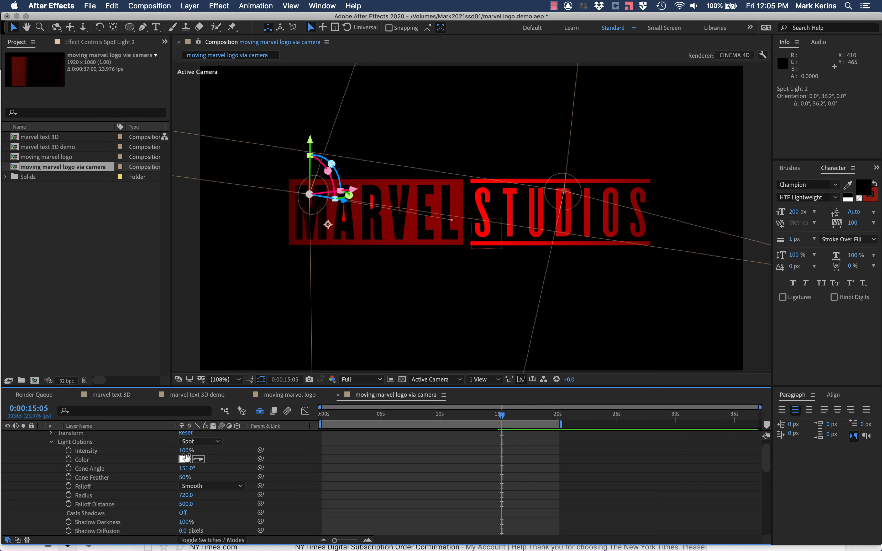
pyautogui.moveTo(184, 450); pyautogui.dragTo(225, 450)
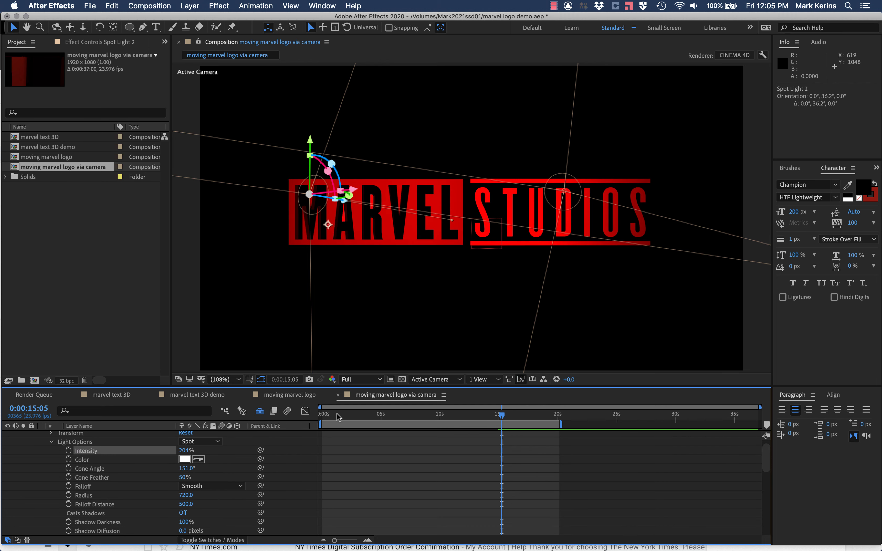
pyautogui.moveTo(339, 417); pyautogui.dragTo(320, 403)
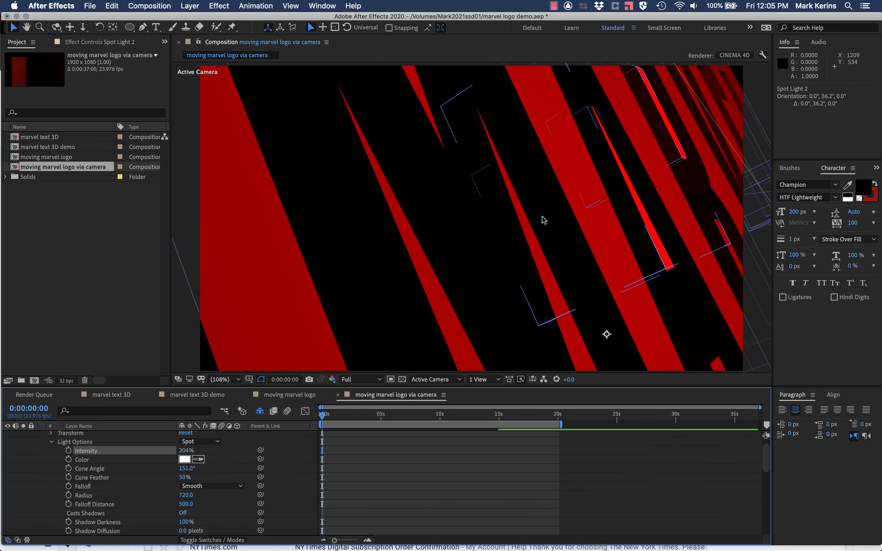
pyautogui.moveTo(355, 413); pyautogui.dragTo(328, 415)
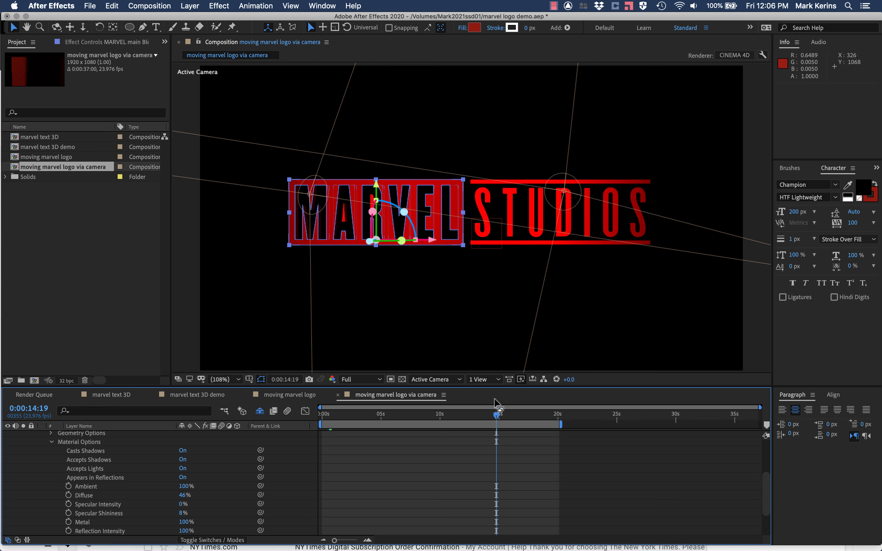
# Open the moving marvel logo composition and scrub through its animation from the first seconds to about 0:00:16:11.
pyautogui.click(290, 395)
pyautogui.click(356, 415)
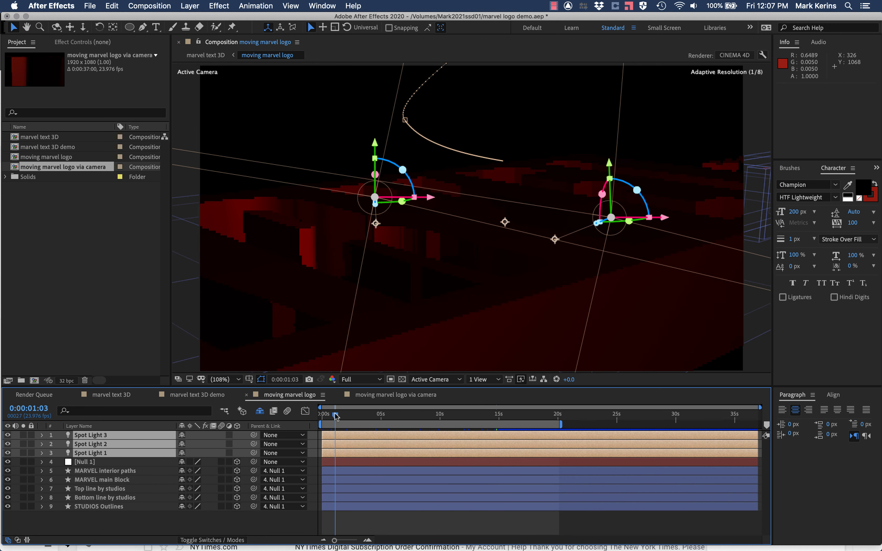
pyautogui.moveTo(361, 417); pyautogui.dragTo(517, 417)
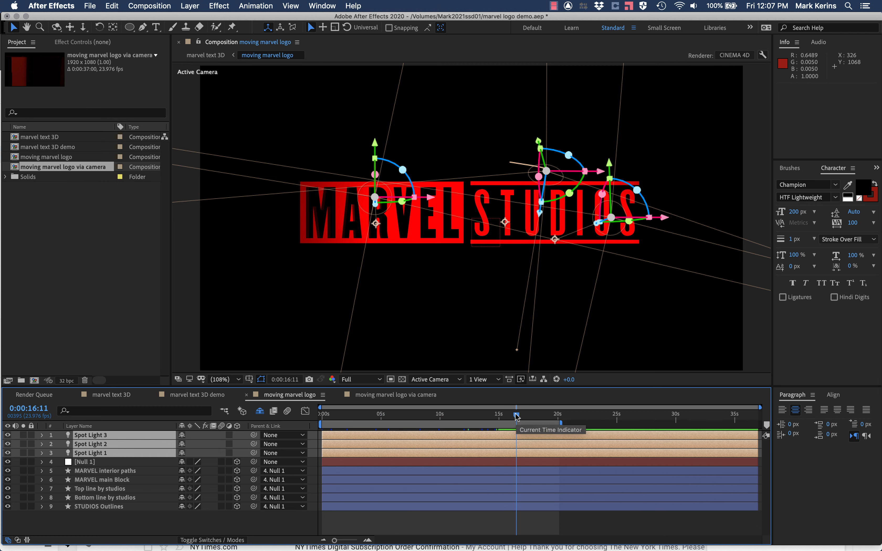
# Examine the spot light layout zoomed out and in four views, then return to a single view fitted up to 200%.
pyautogui.scroll(-6, 398, 230)
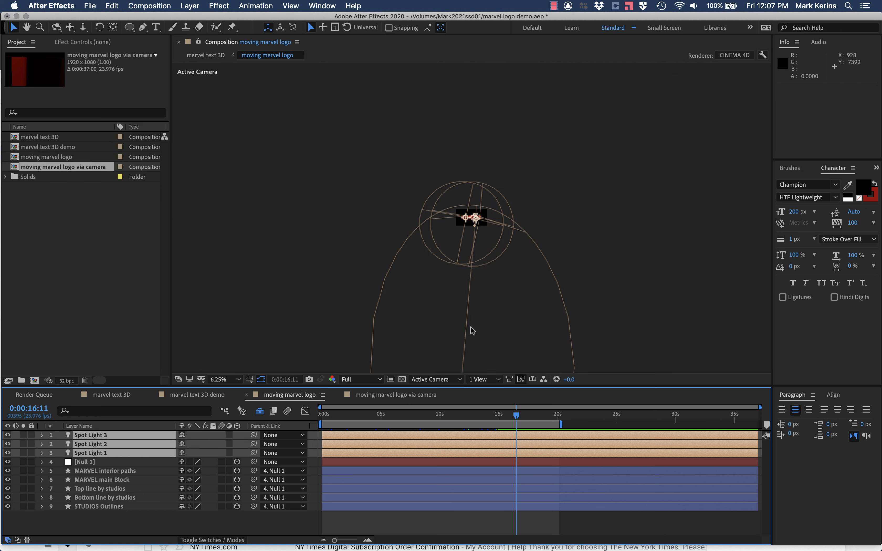
pyautogui.click(477, 380)
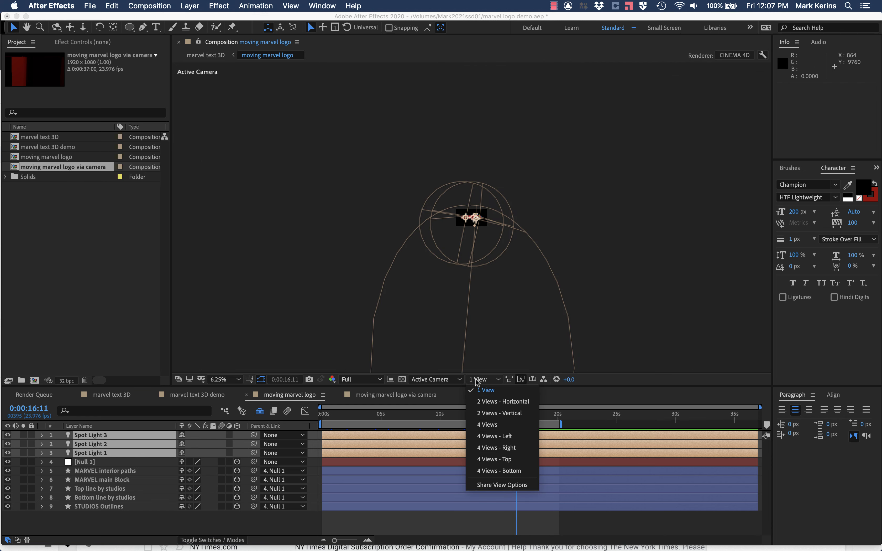
pyautogui.click(482, 424)
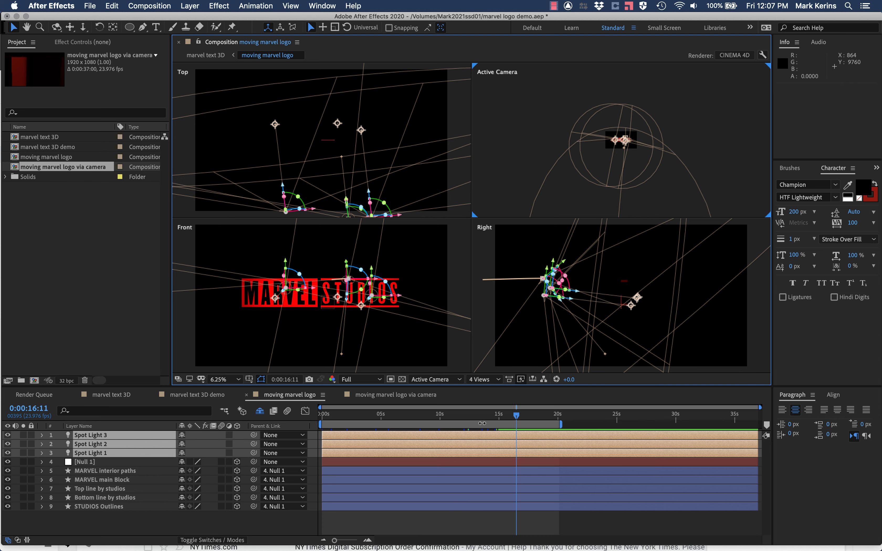
pyautogui.click(481, 378)
pyautogui.click(482, 395)
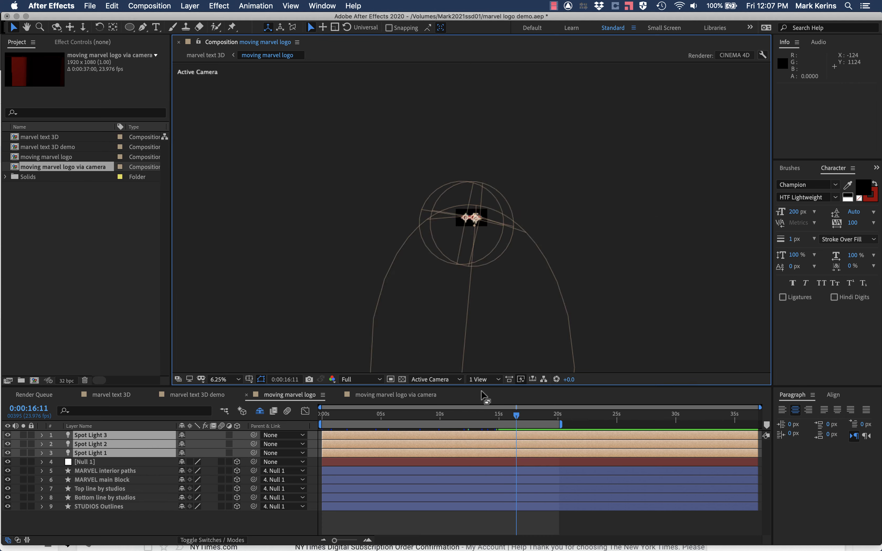
pyautogui.click(221, 380)
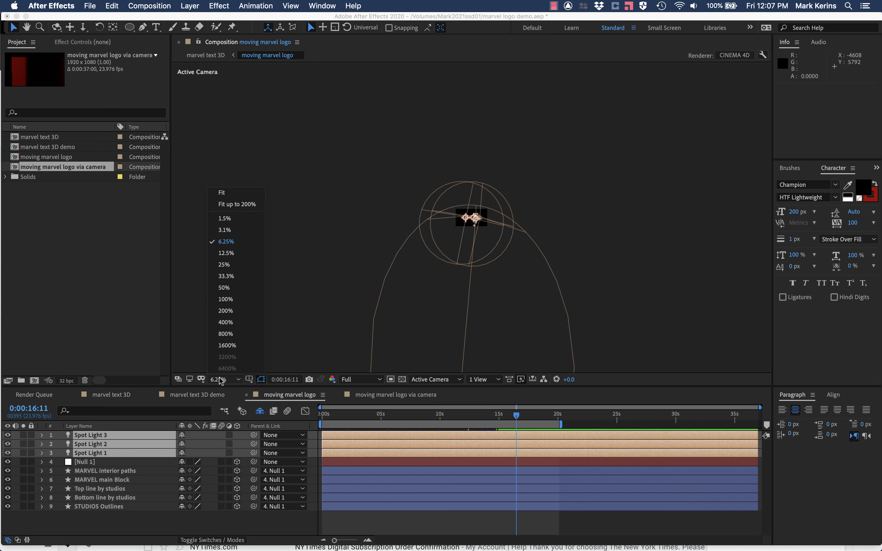
pyautogui.click(237, 204)
# Preview the moving marvel logo animation from near its start and check the lighting up to about 0:00:19:22.
pyautogui.click(334, 415)
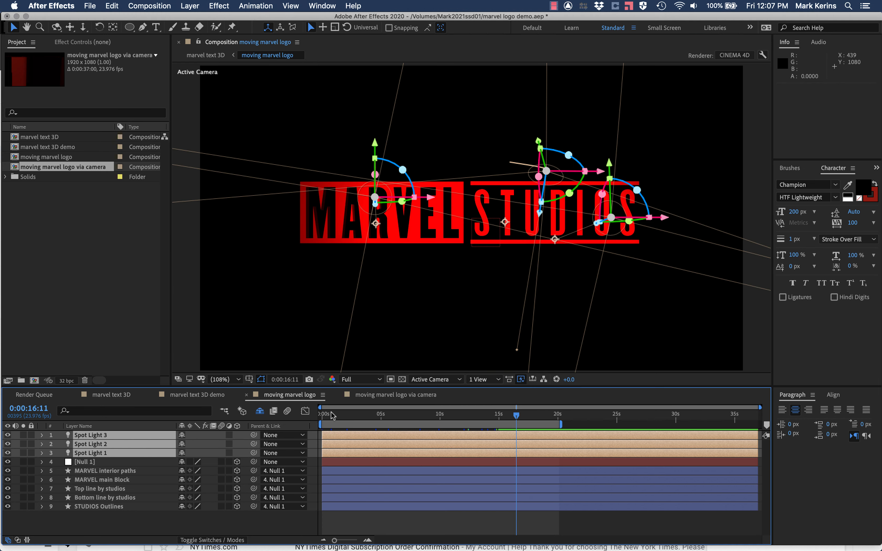
pyautogui.moveTo(335, 416); pyautogui.dragTo(427, 399)
pyautogui.press('space')
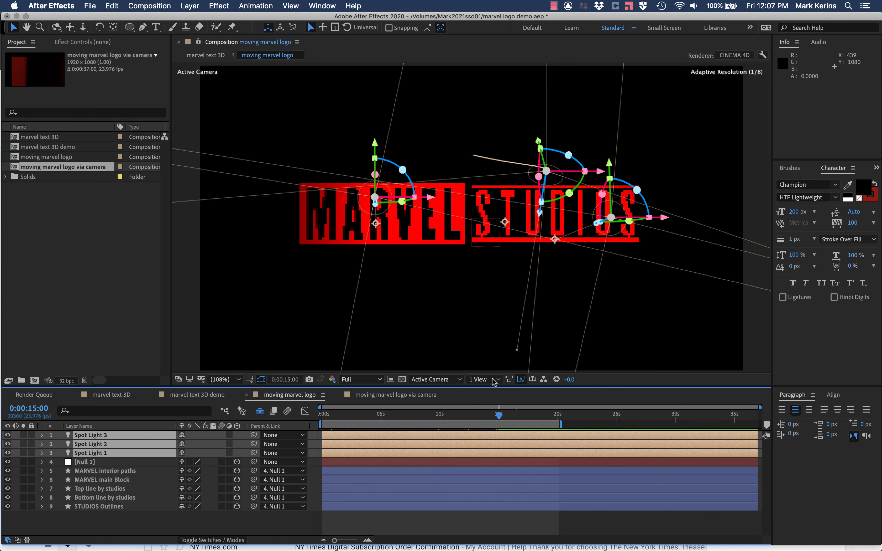
pyautogui.press('space')
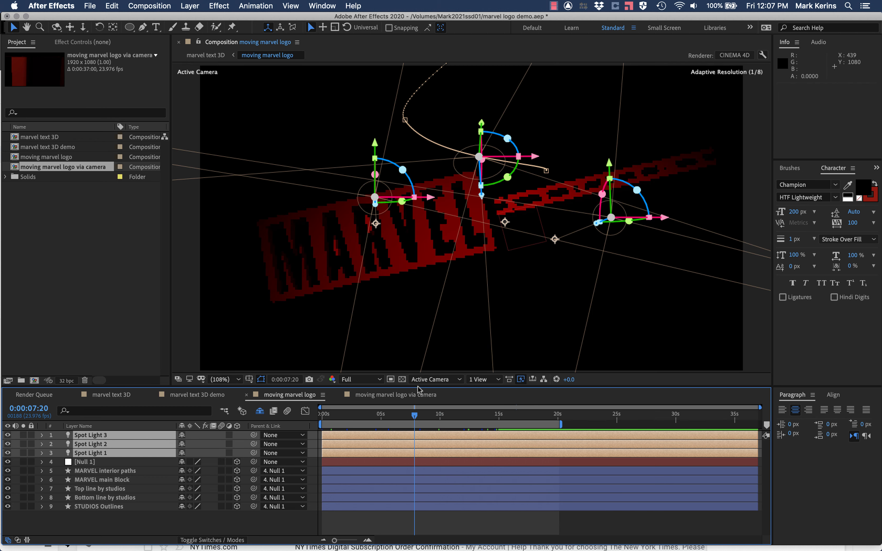
pyautogui.press('space')
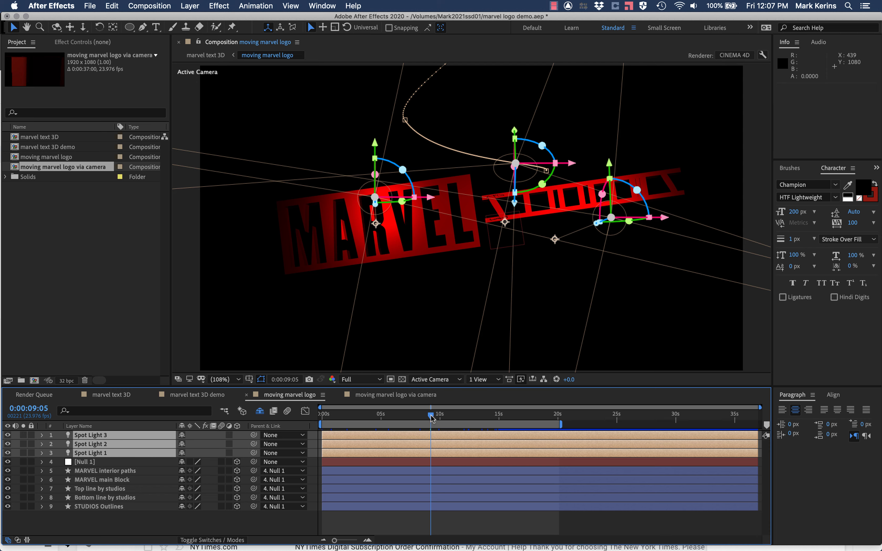
pyautogui.moveTo(432, 416); pyautogui.dragTo(559, 402)
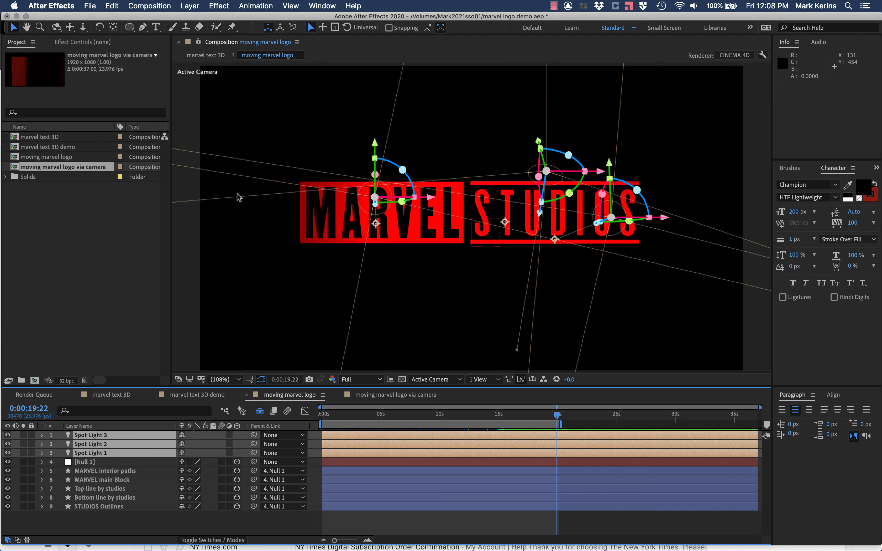
pyautogui.click(140, 5)
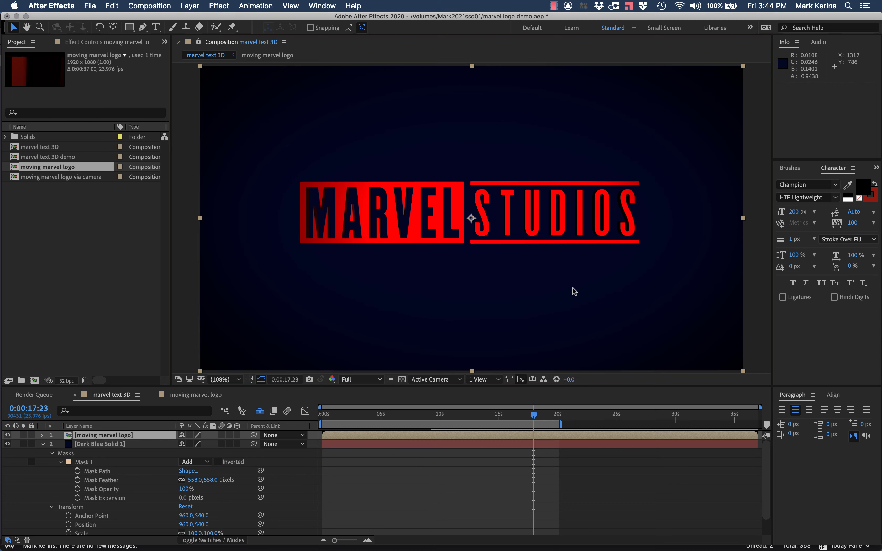
# Switch to QuickTime Player, play the rendered logo movie and examine it at about 16 seconds.
pyautogui.press('super+Tab')
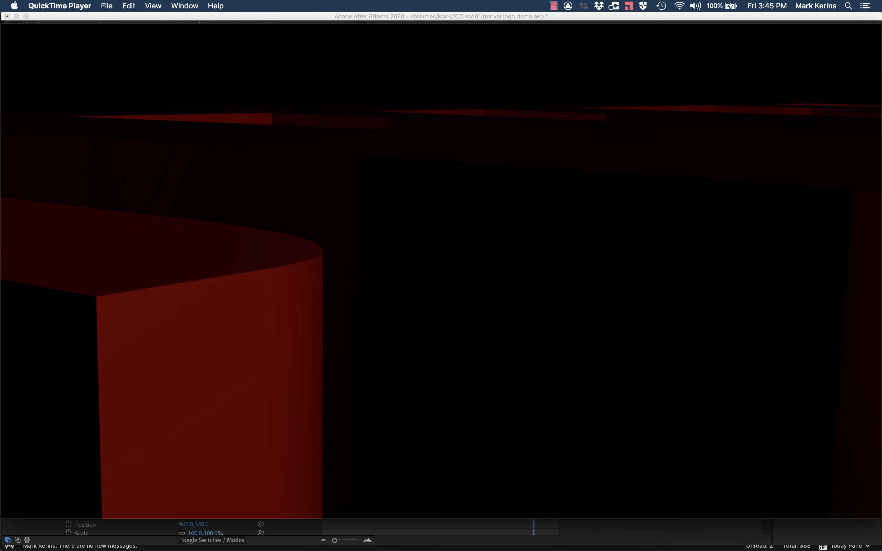
pyautogui.press('space')
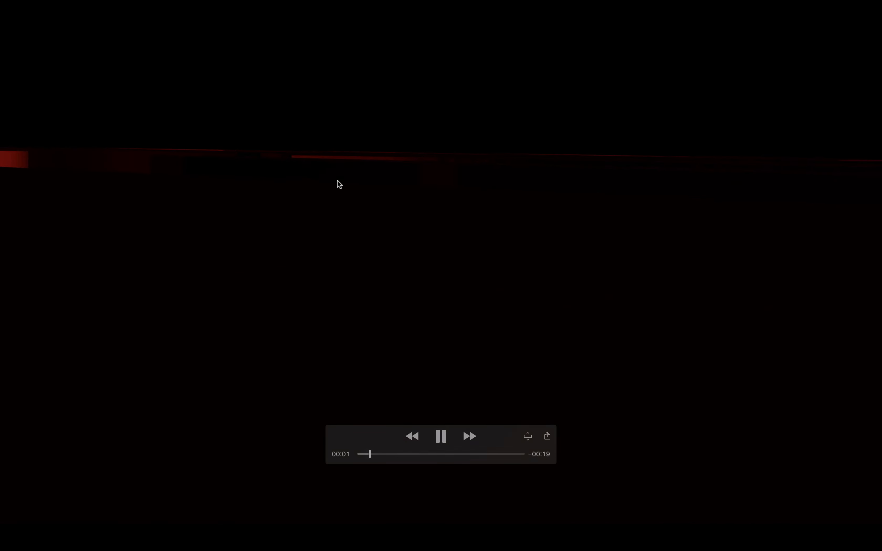
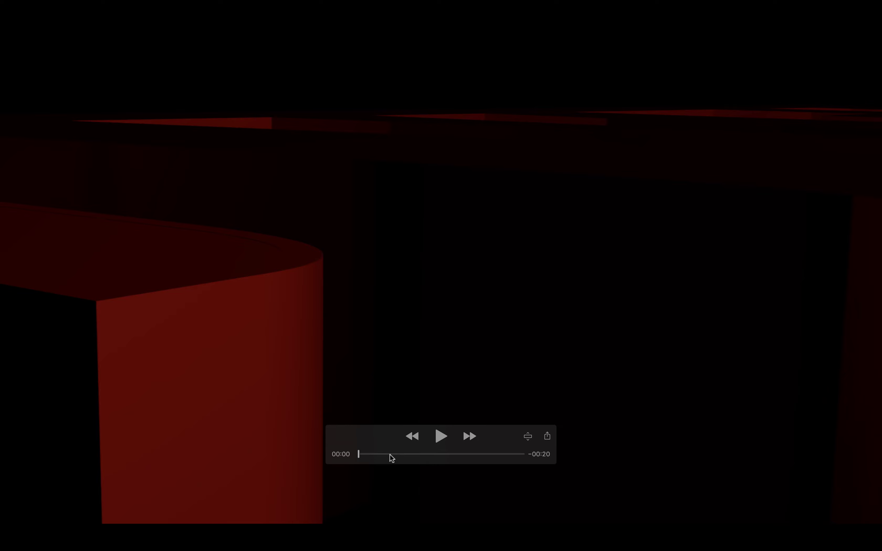
pyautogui.moveTo(390, 457); pyautogui.dragTo(485, 466)
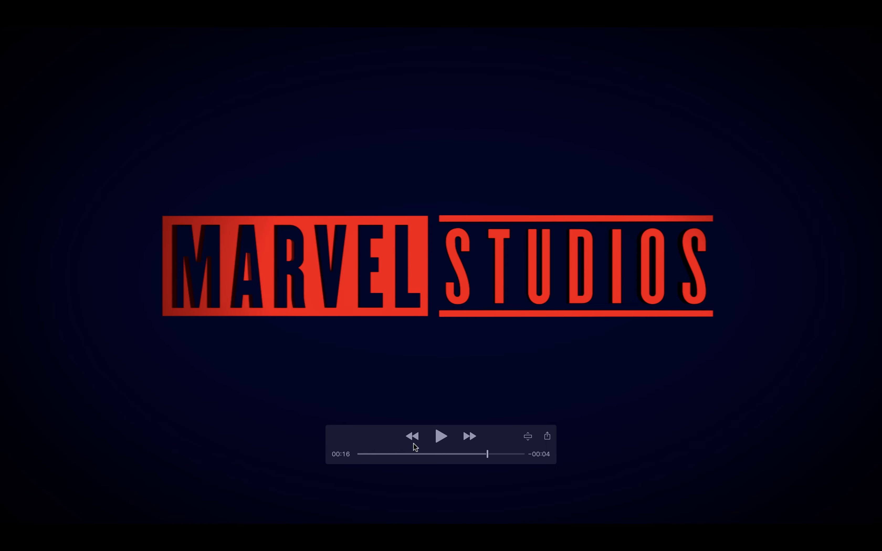
pyautogui.hotkey('ctrl', 'Left')
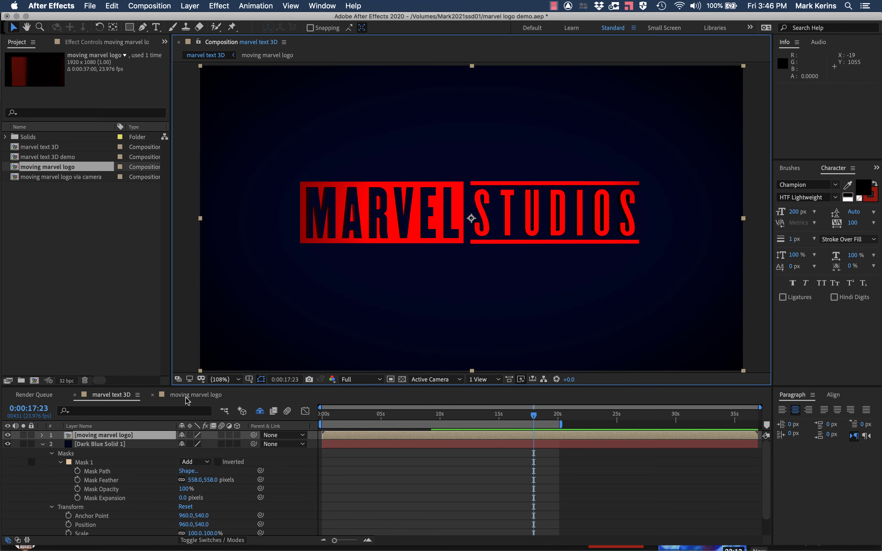
# Back in After Effects, open the moving marvel logo composition, collapse Spot Light 4's properties and fit the view up to 200%.
pyautogui.click(191, 396)
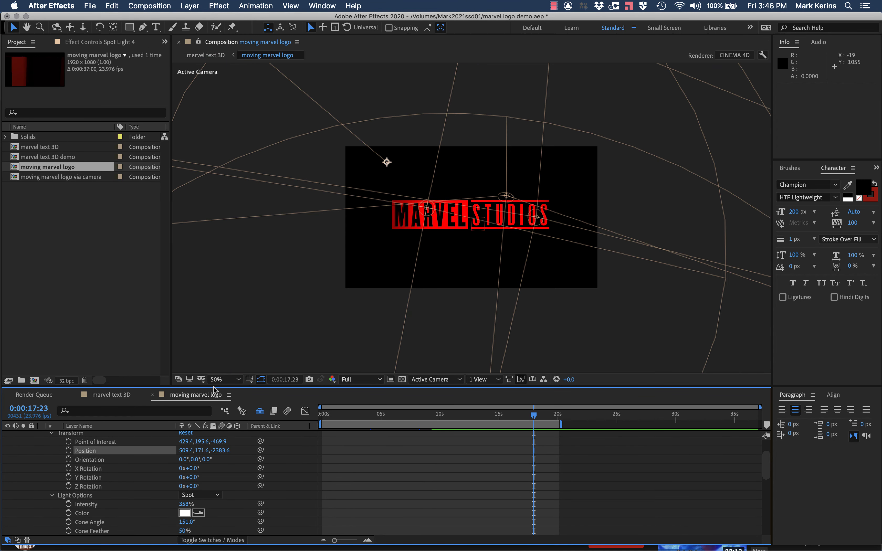
pyautogui.scroll(2, 63, 439)
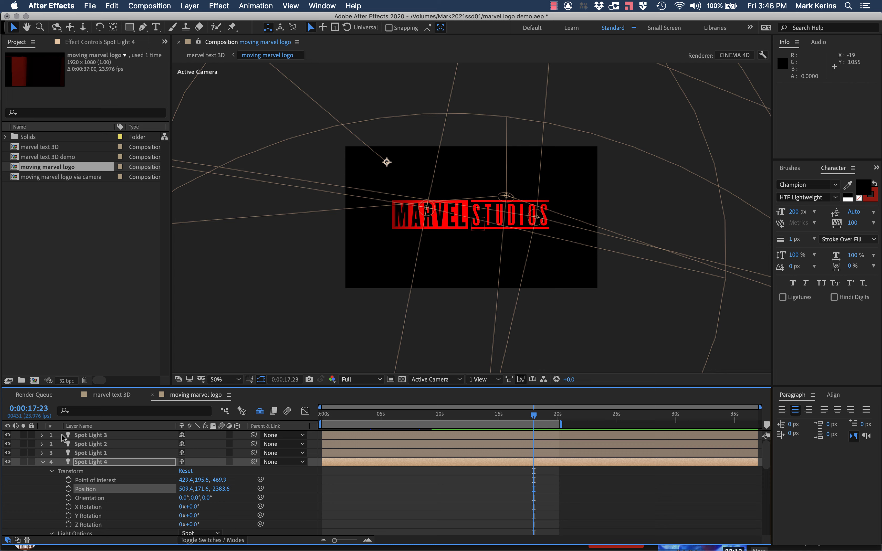
pyautogui.click(41, 462)
pyautogui.click(43, 470)
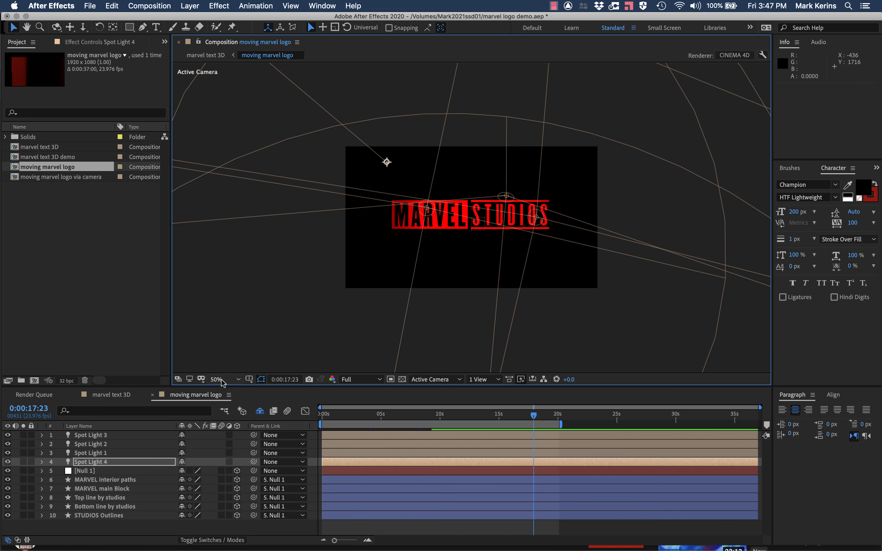
pyautogui.click(225, 380)
pyautogui.click(241, 196)
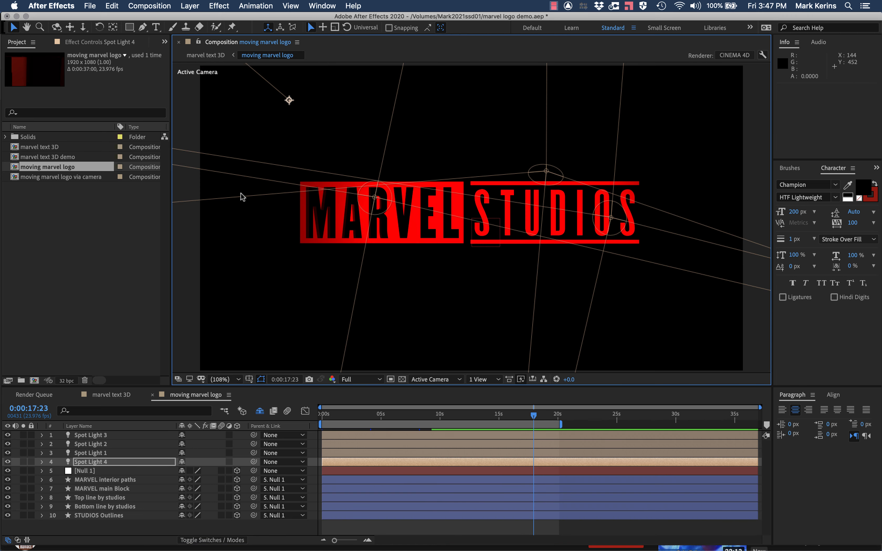
# Import remove tripod reflection.mov from the Finder footage folder and add it as the bottom layer of moving marvel logo.
pyautogui.press('super+Tab')
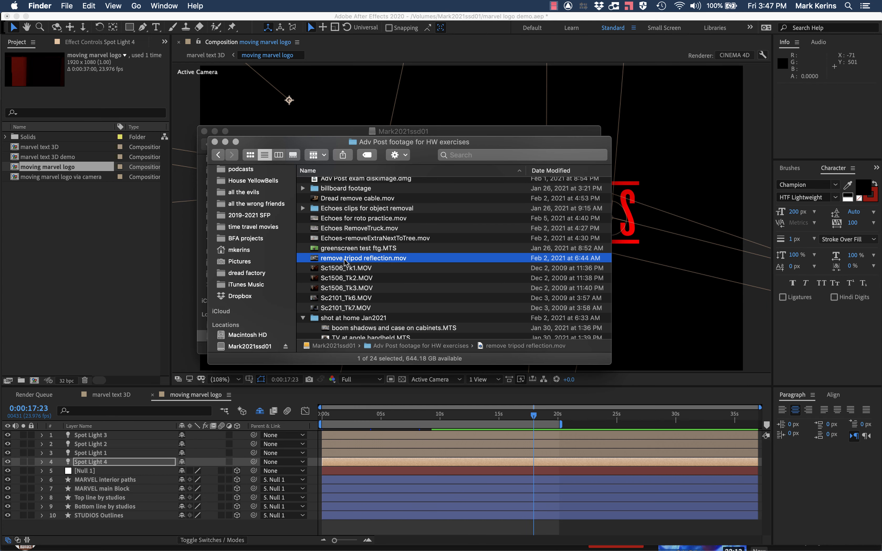
pyautogui.moveTo(344, 262); pyautogui.dragTo(56, 222)
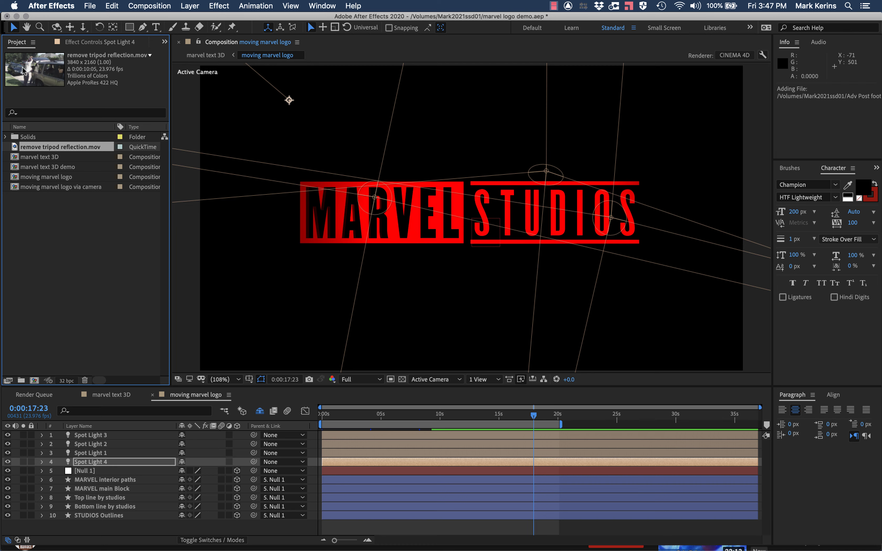
pyautogui.moveTo(22, 71); pyautogui.dragTo(79, 522)
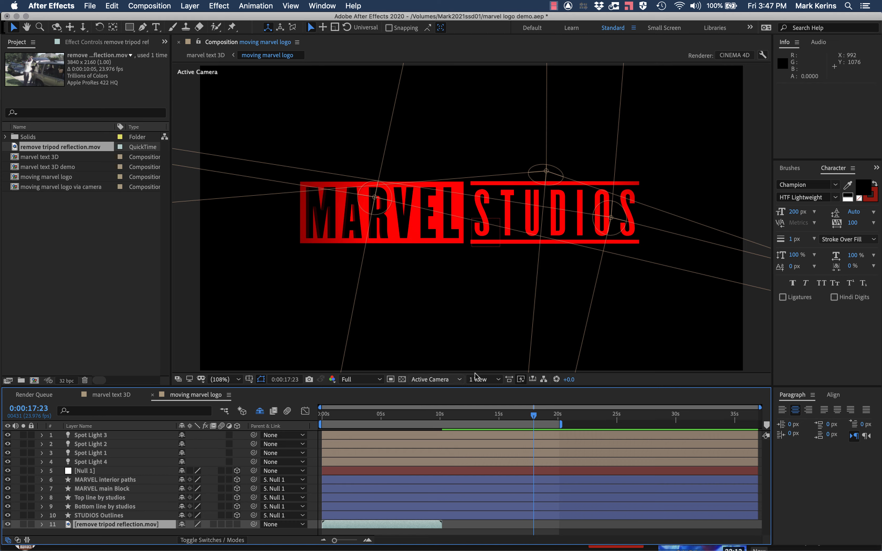
# Shift the remove tripod reflection.mov layer to start at 0:00:15:00 and reveal its transform properties.
pyautogui.moveTo(418, 525); pyautogui.dragTo(538, 532)
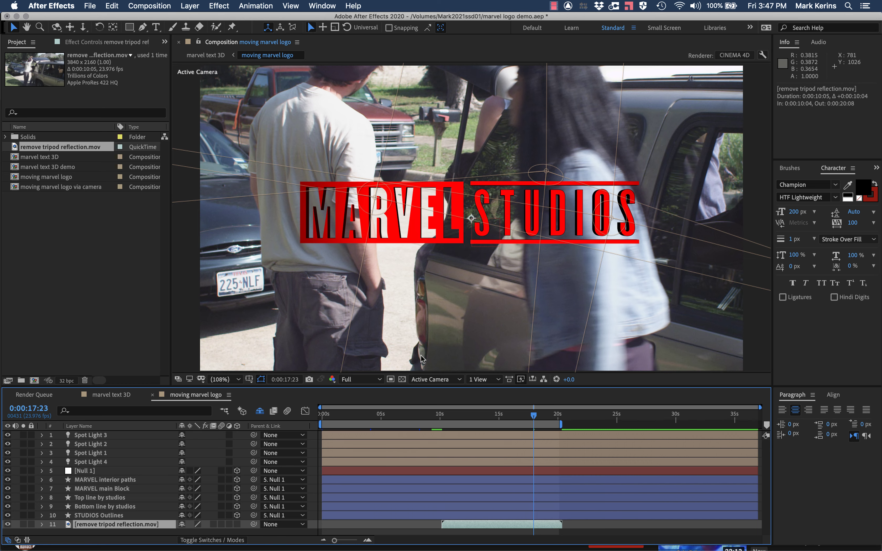
pyautogui.click(42, 526)
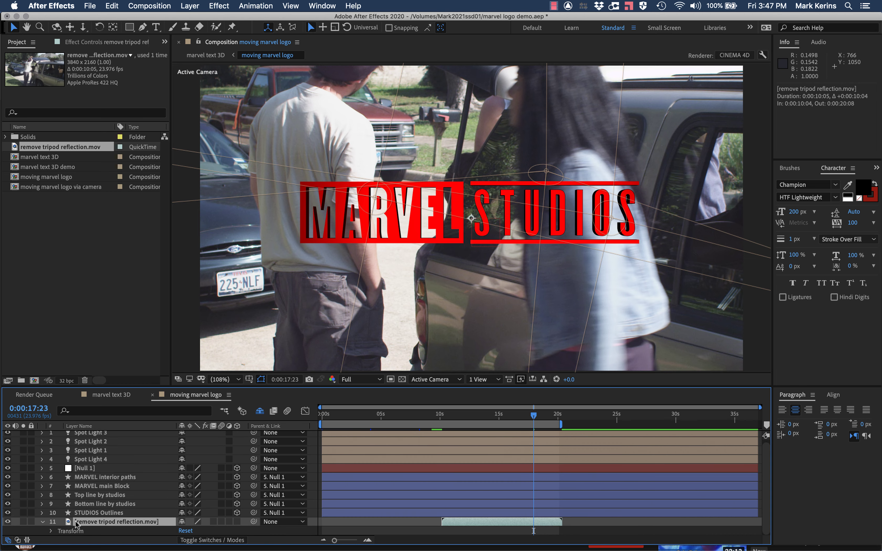
pyautogui.click(52, 532)
pyautogui.moveTo(491, 478); pyautogui.dragTo(549, 482)
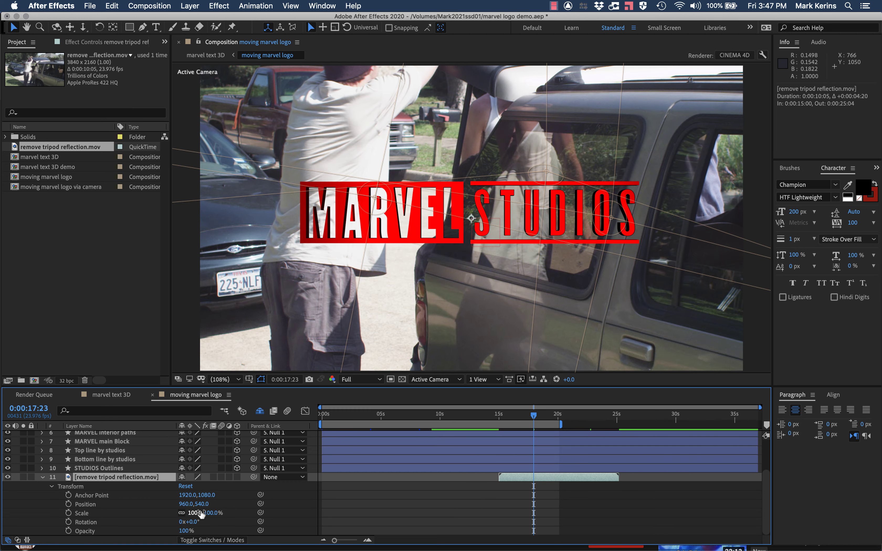
# Scale the remove tripod reflection.mov layer to 15% and position it at 652, 540 behind MARVEL.
pyautogui.moveTo(197, 512); pyautogui.dragTo(36, 490)
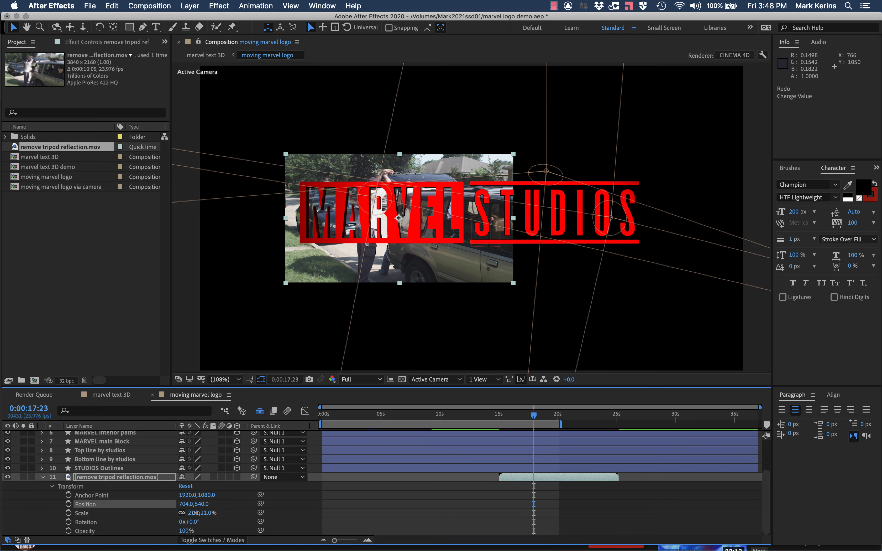
pyautogui.moveTo(196, 513); pyautogui.dragTo(155, 500)
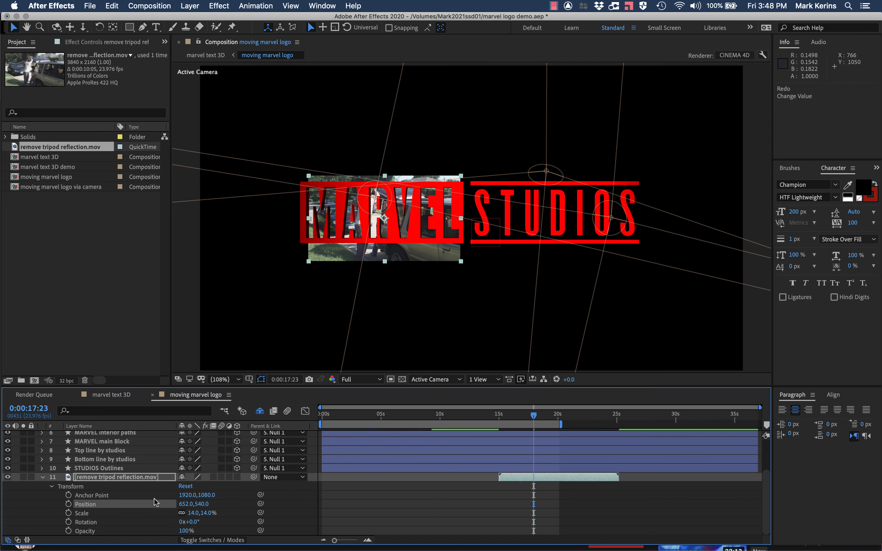
pyautogui.click(192, 513)
pyautogui.write('15')
pyautogui.press('Return')
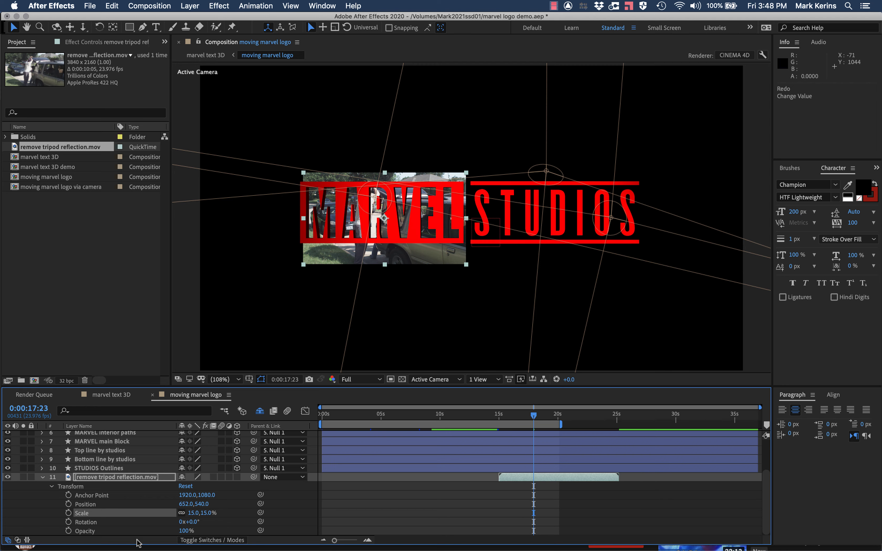
# Draw a closed four-point mask on the remove tripod reflection.mov layer, following the outline of the red MARVEL block.
pyautogui.click(141, 28)
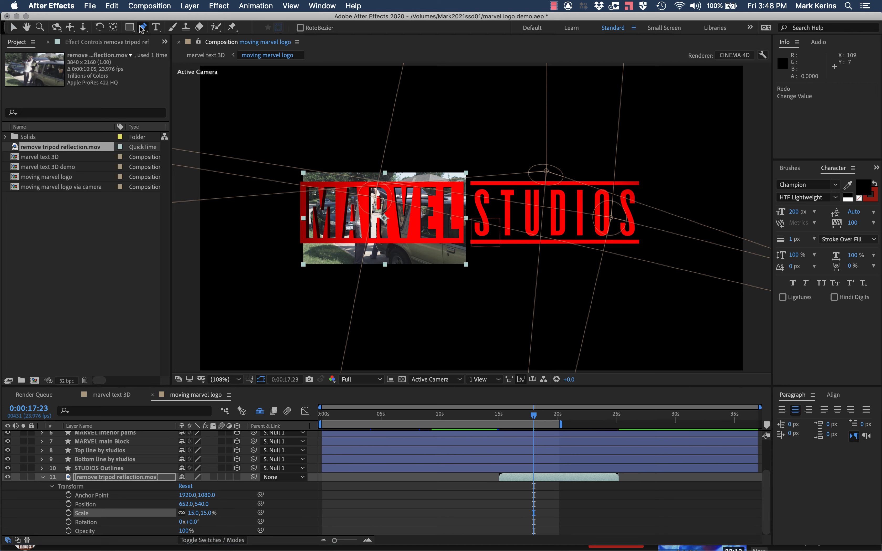
pyautogui.click(303, 184)
pyautogui.click(459, 184)
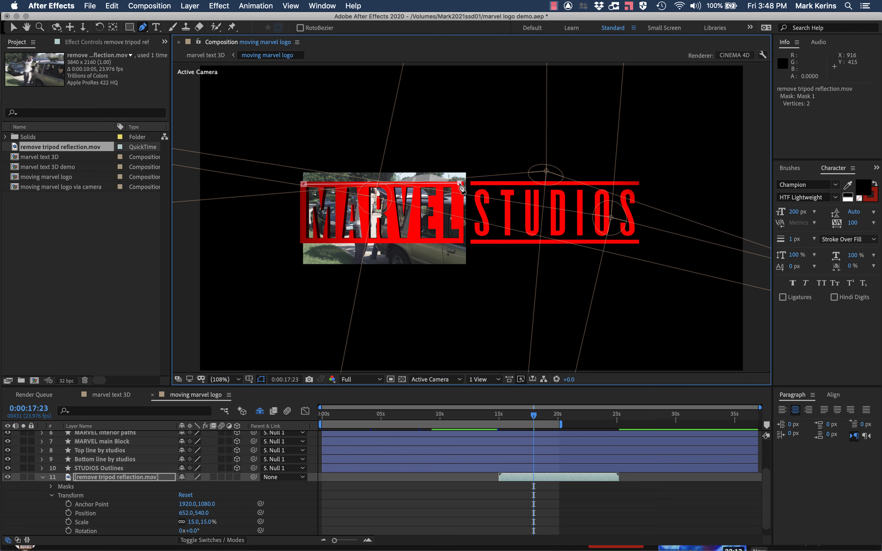
pyautogui.click(462, 240)
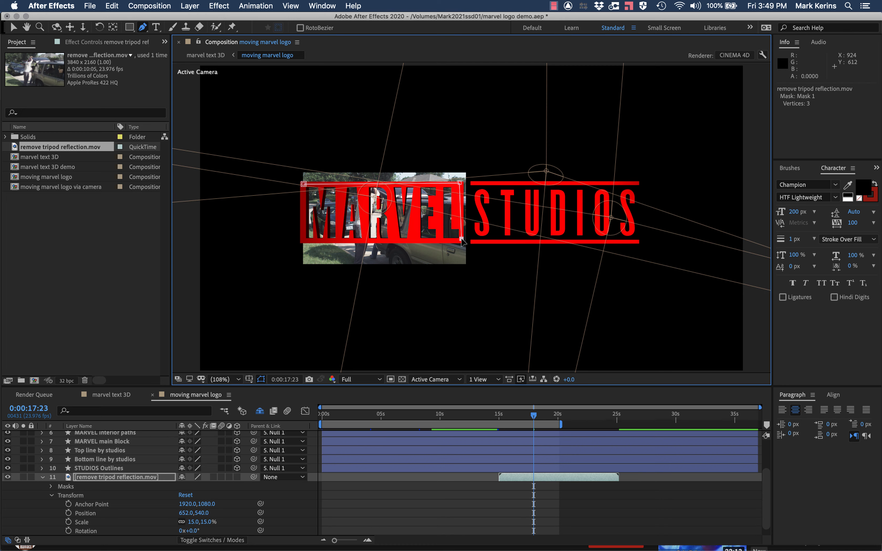
pyautogui.click(302, 240)
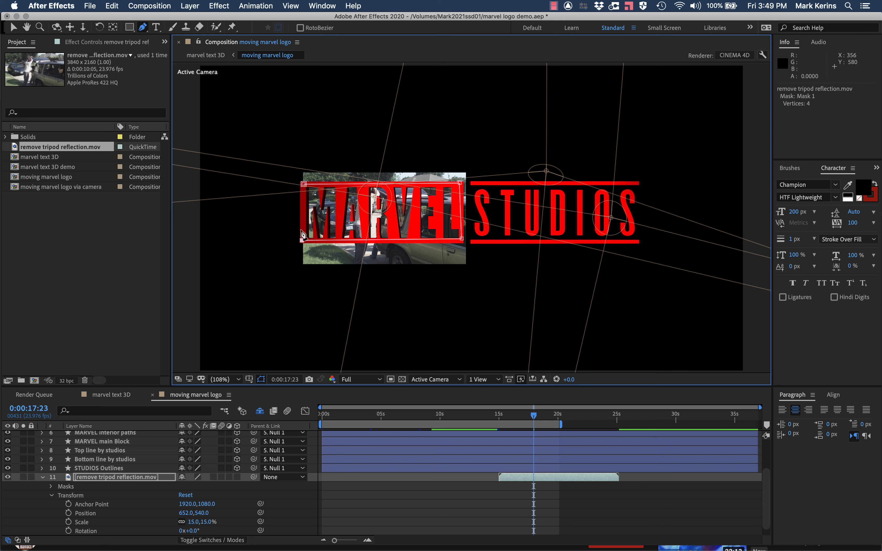
pyautogui.click(304, 185)
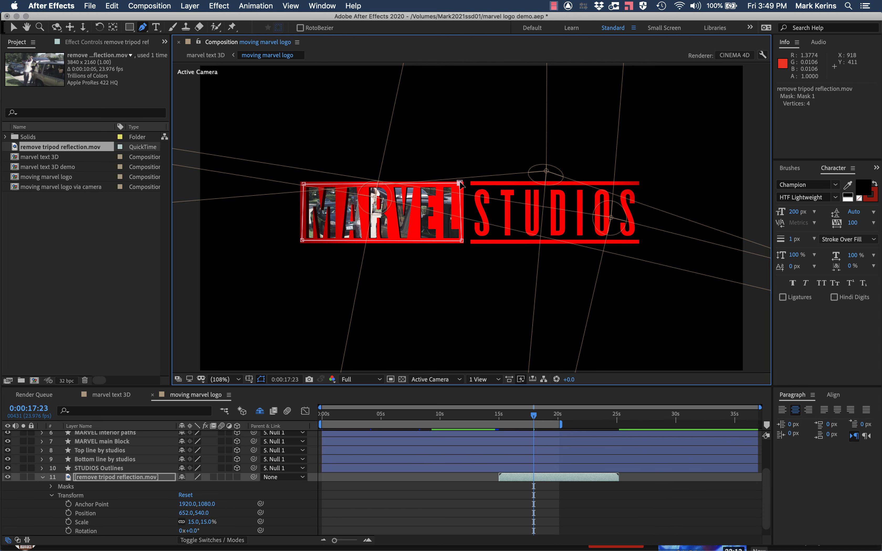
# Make the remove tripod reflection.mov layer 3D and push it back to a Z position of 223.
pyautogui.press('.')
pyautogui.press('.')
pyautogui.press('.')
pyautogui.press('.')
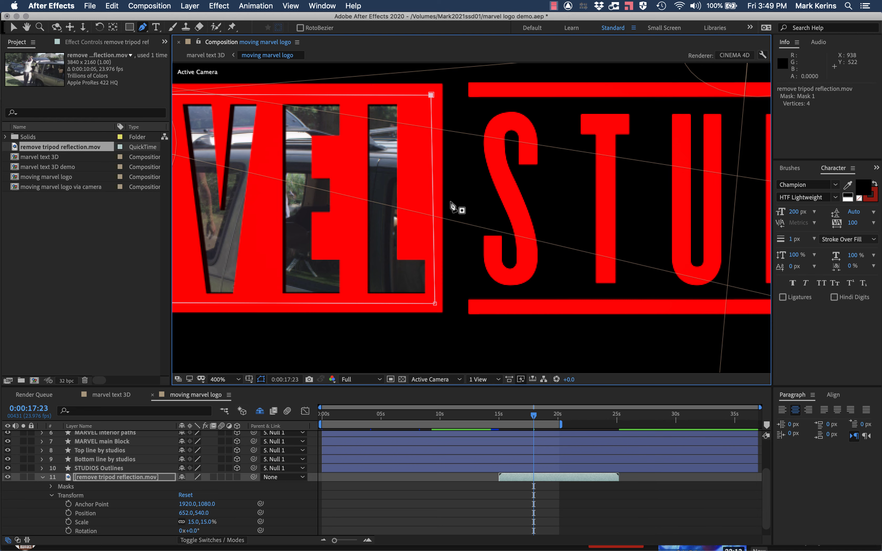
pyautogui.press(',')
pyautogui.press(',')
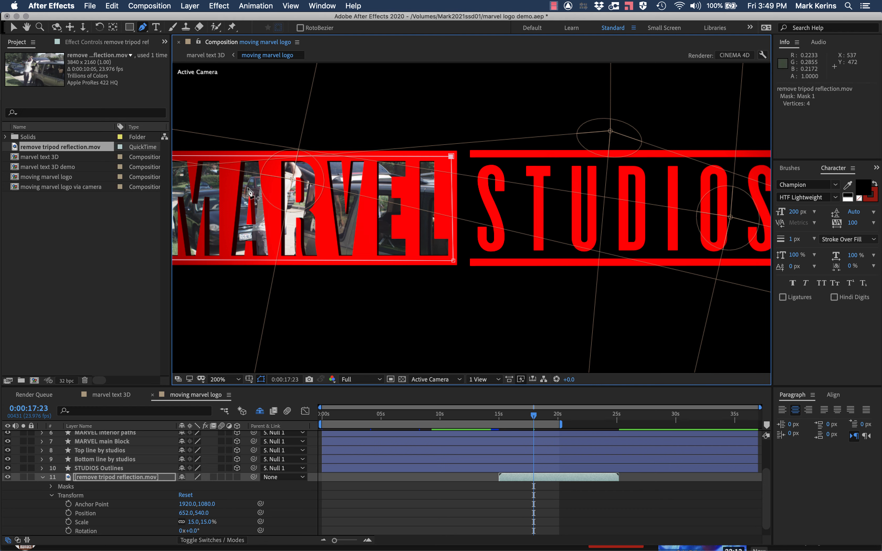
pyautogui.click(238, 477)
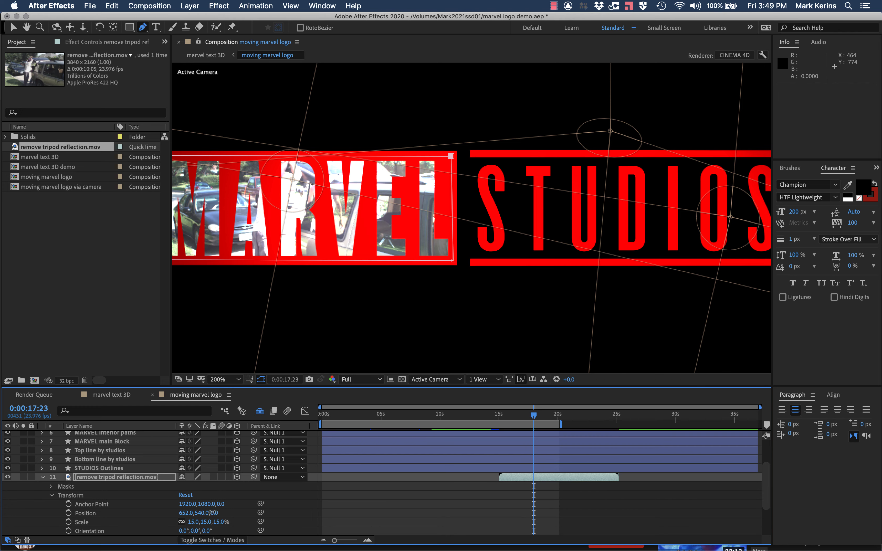
pyautogui.moveTo(214, 513); pyautogui.dragTo(258, 514)
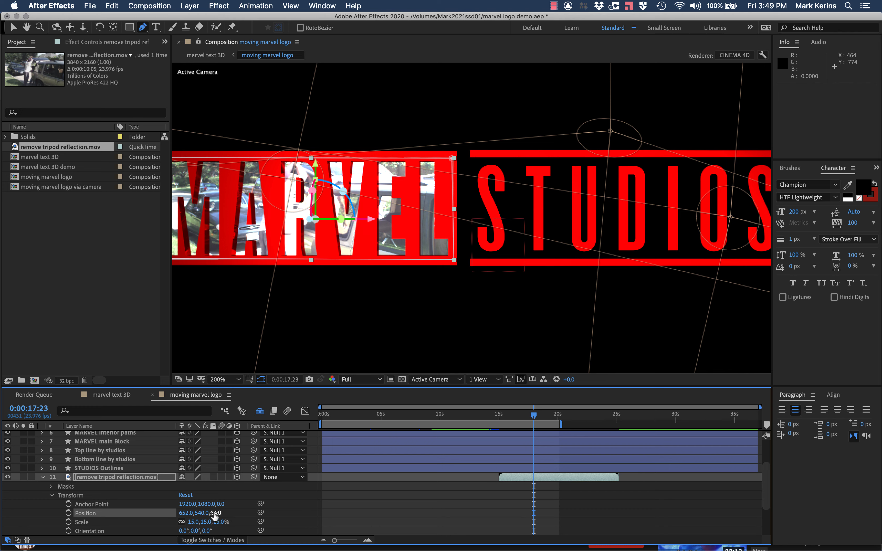
pyautogui.moveTo(236, 512); pyautogui.dragTo(291, 515)
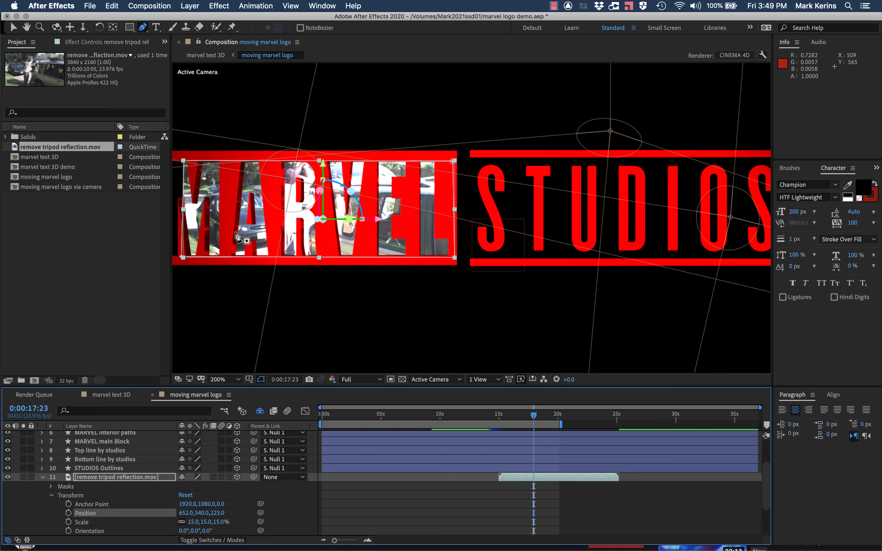
# Bring the footage layer closer behind the MARVEL letters by adjusting its Z position to 74.
pyautogui.press(',')
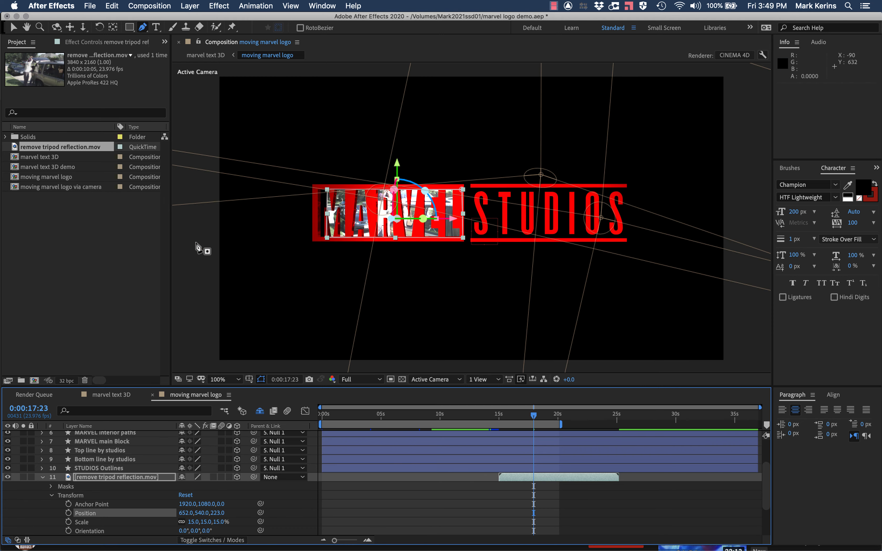
pyautogui.press('.')
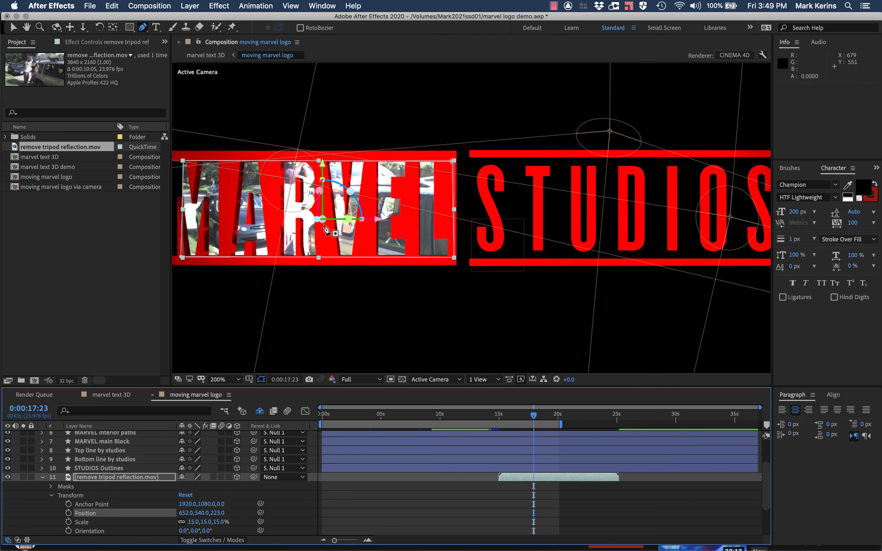
pyautogui.moveTo(324, 224); pyautogui.dragTo(466, 226)
pyautogui.press('.')
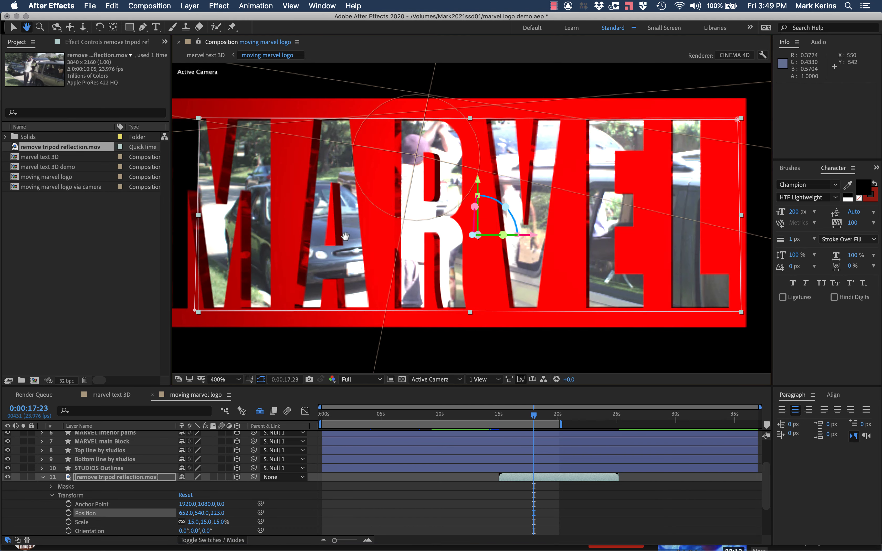
pyautogui.moveTo(346, 235); pyautogui.dragTo(400, 231)
pyautogui.press('g')
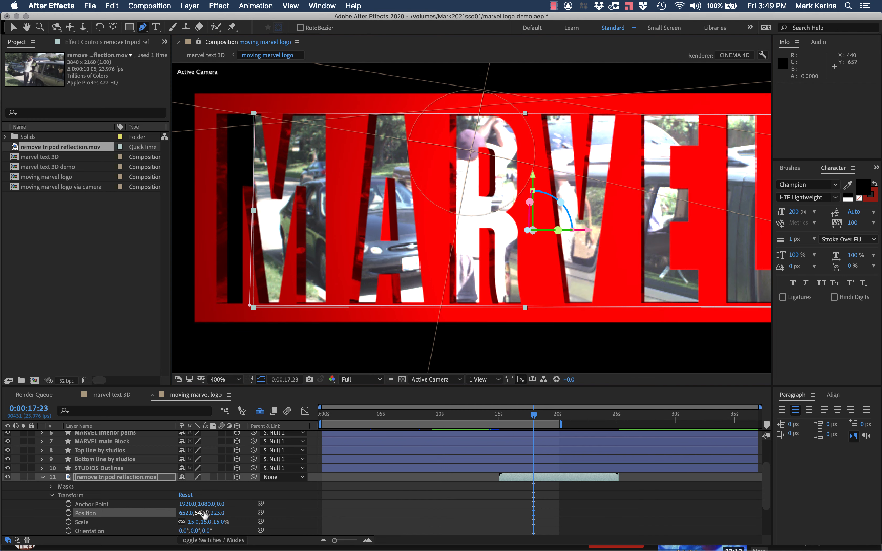
pyautogui.moveTo(216, 513); pyautogui.dragTo(142, 511)
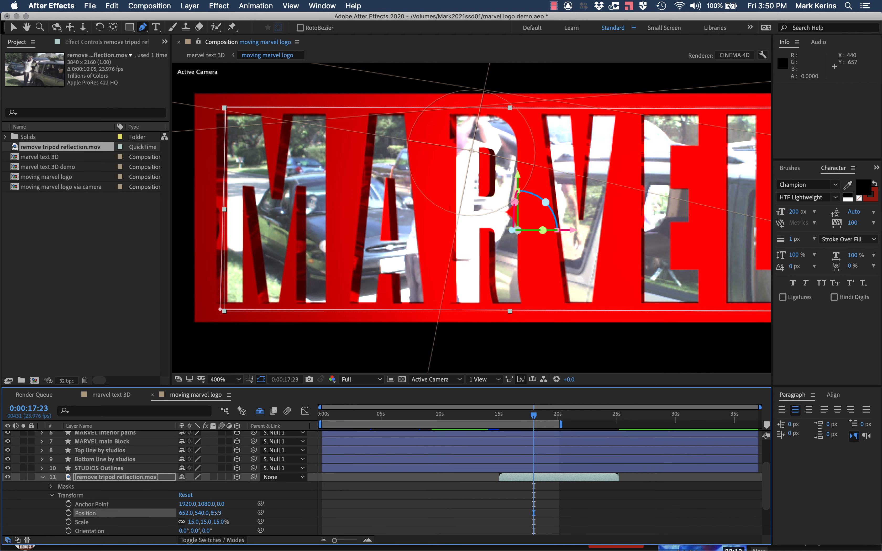
pyautogui.moveTo(218, 513); pyautogui.dragTo(139, 510)
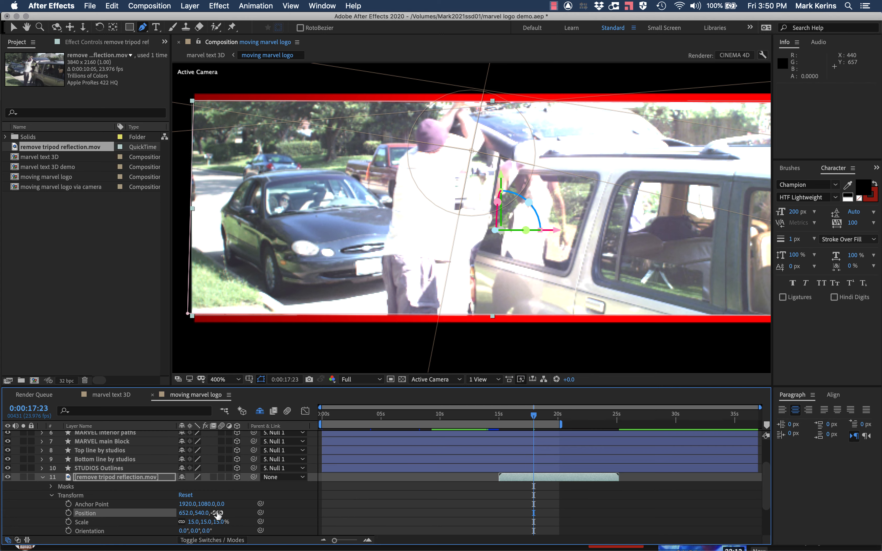
pyautogui.moveTo(218, 513); pyautogui.dragTo(295, 524)
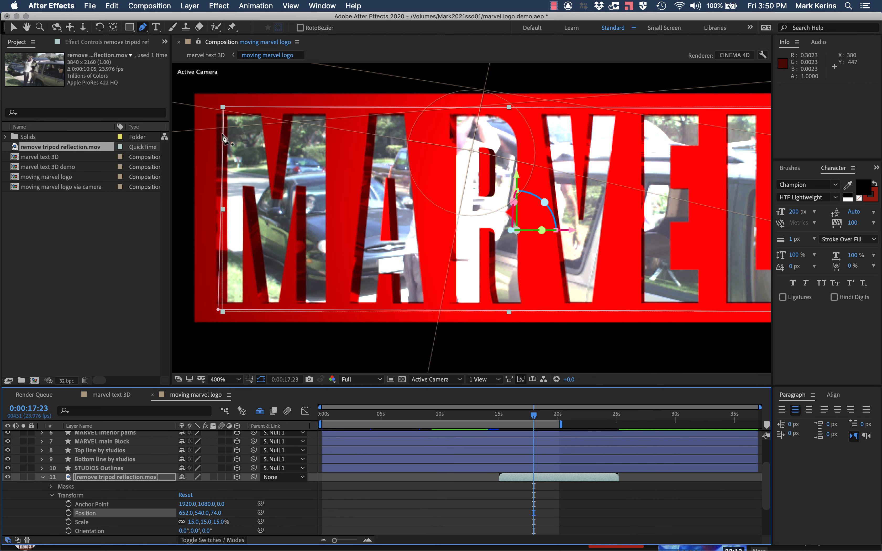
# Move the two mask corners beside the M outward so the mask covers the whole letter.
pyautogui.moveTo(223, 109); pyautogui.dragTo(211, 110)
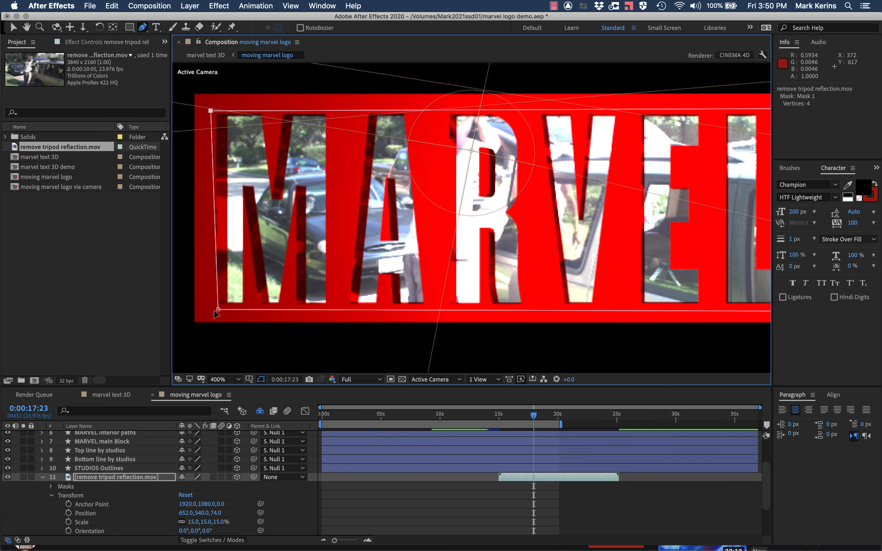
pyautogui.moveTo(218, 309); pyautogui.dragTo(207, 316)
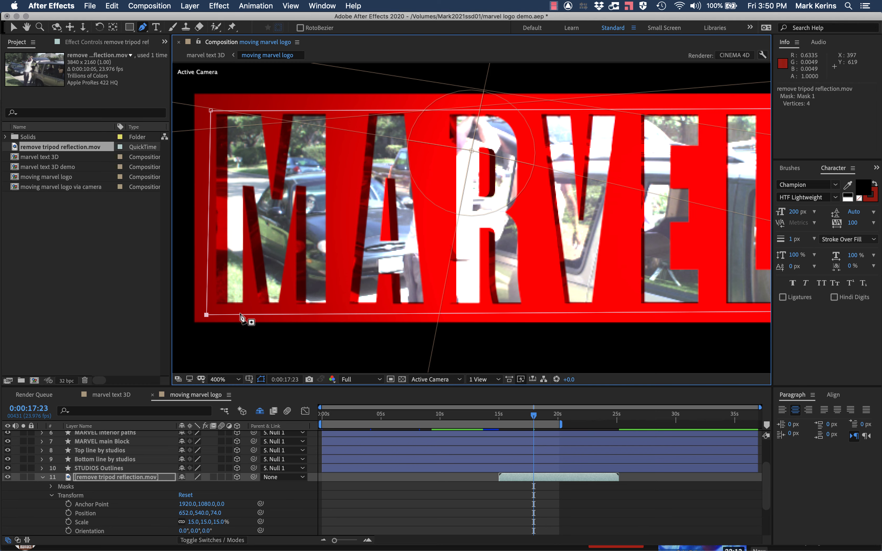
pyautogui.press(',')
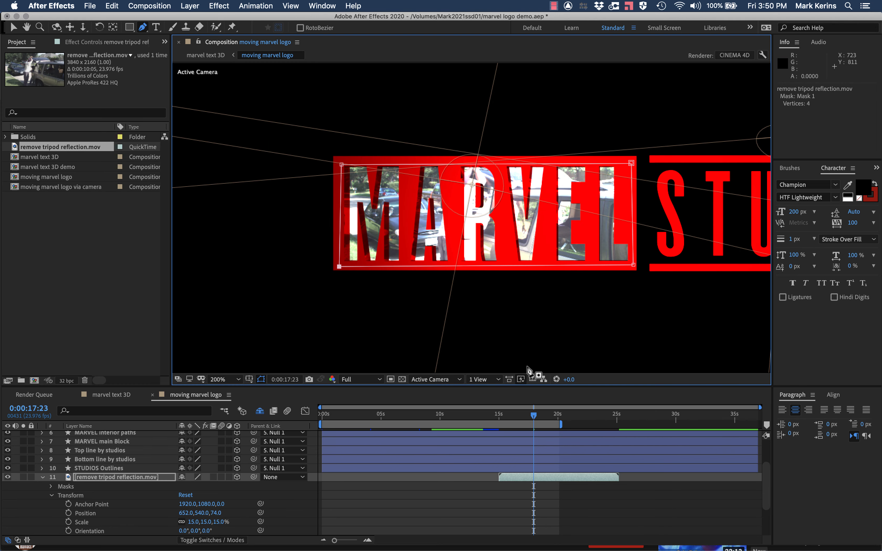
pyautogui.press(',')
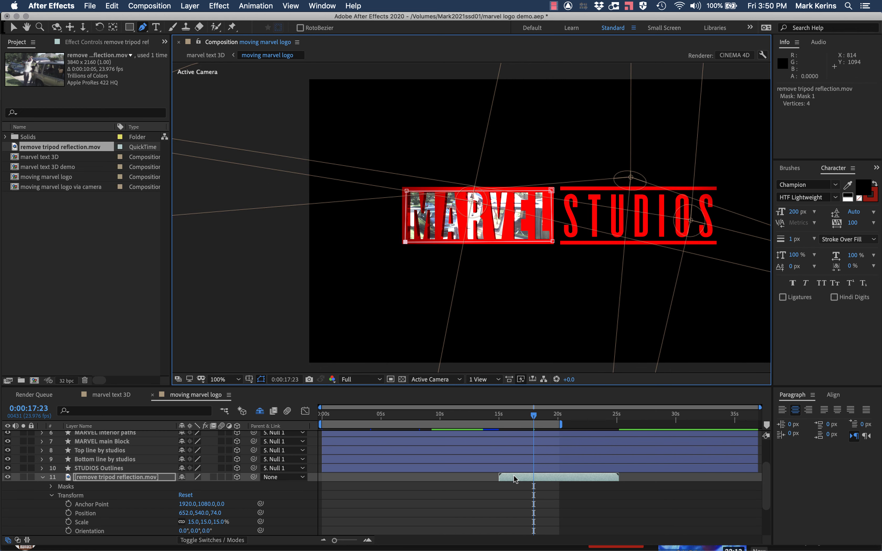
# Shift the footage layer to start at 0:00:15:14, duplicate it twice and offset the middle copy about one second later.
pyautogui.moveTo(514, 475); pyautogui.dragTo(520, 476)
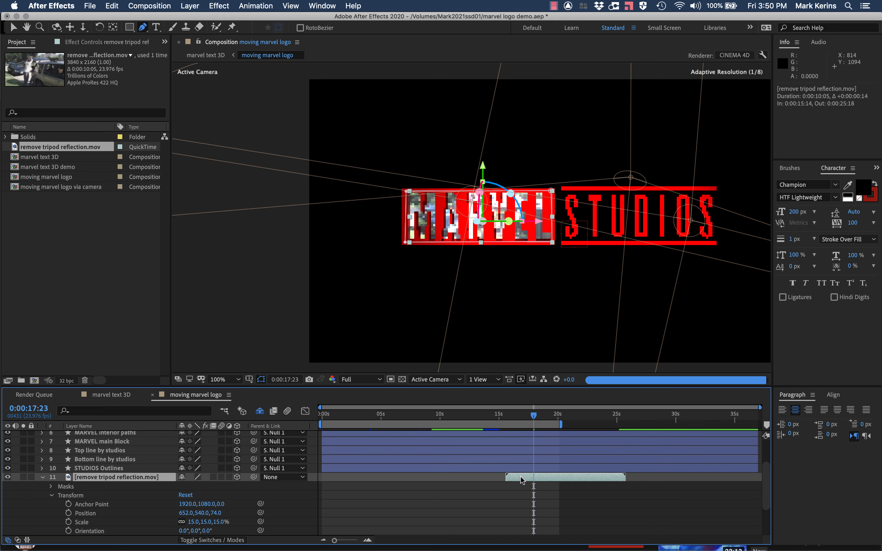
pyautogui.press('super+d')
pyautogui.press('super+d')
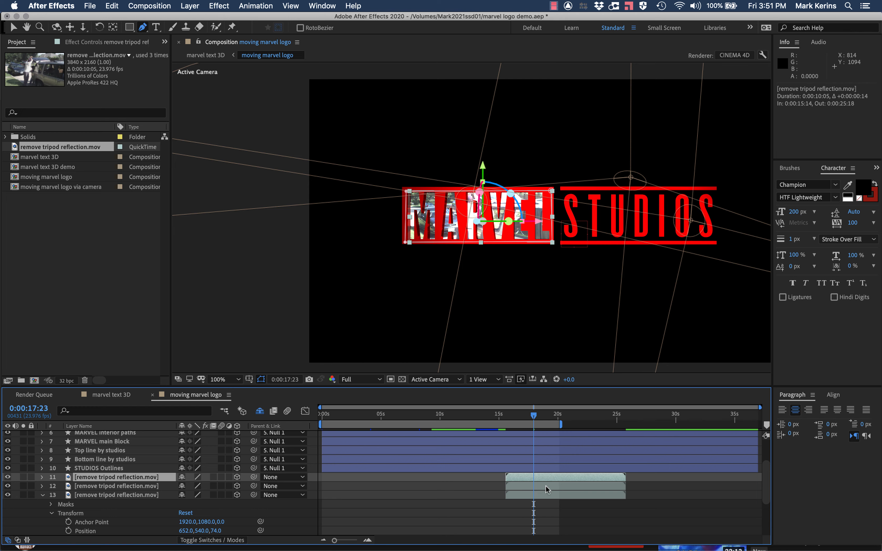
pyautogui.moveTo(547, 490); pyautogui.dragTo(559, 493)
# Parent all three remove tripod reflection.mov layers to Null 1.
pyautogui.click(277, 479)
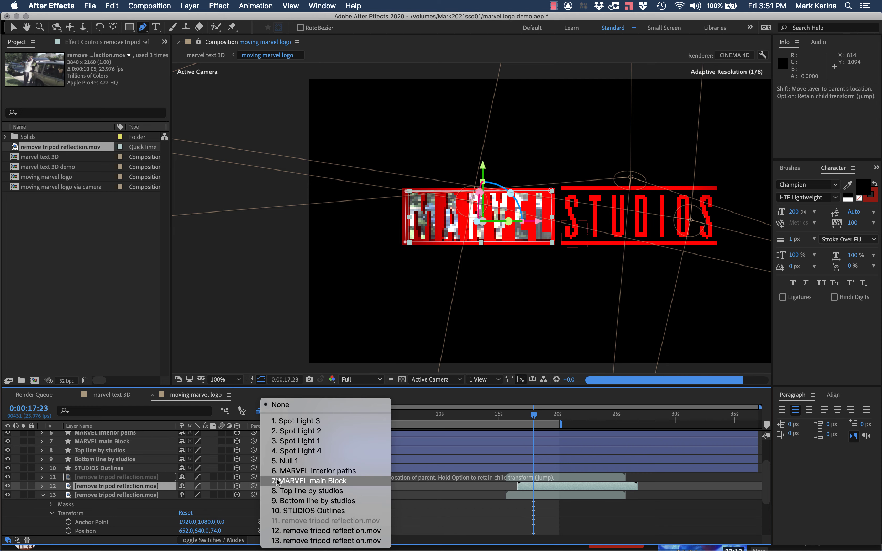
pyautogui.click(94, 488)
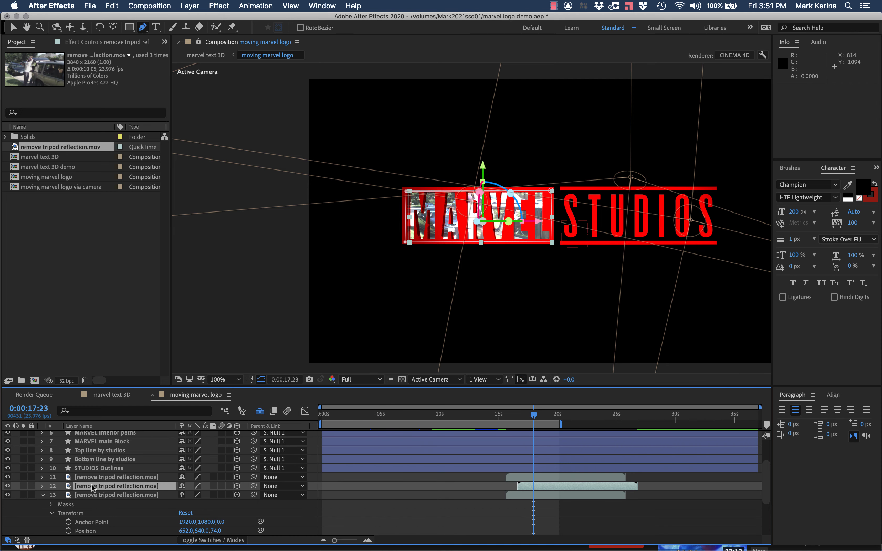
pyautogui.keyDown('shift'); pyautogui.click(93, 478); pyautogui.keyUp('shift')
pyautogui.keyDown('shift'); pyautogui.click(91, 495); pyautogui.keyUp('shift')
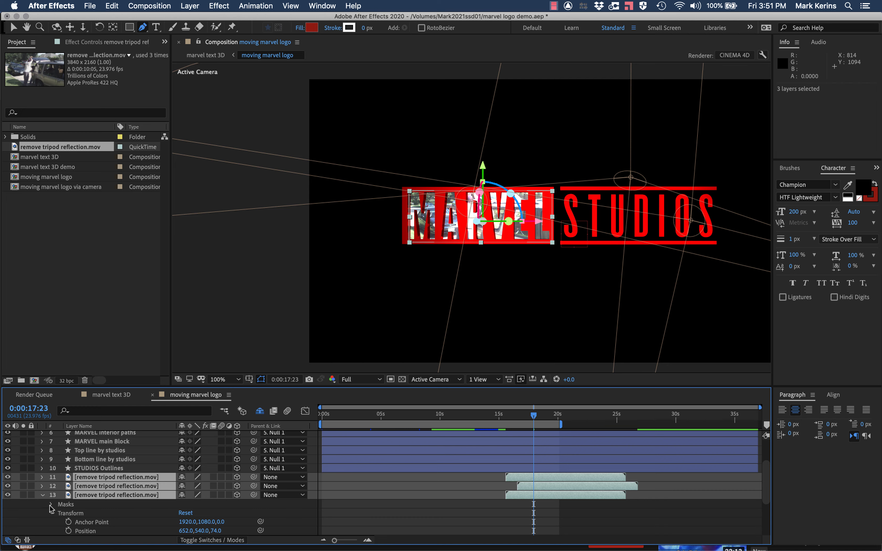
pyautogui.click(51, 513)
pyautogui.click(273, 479)
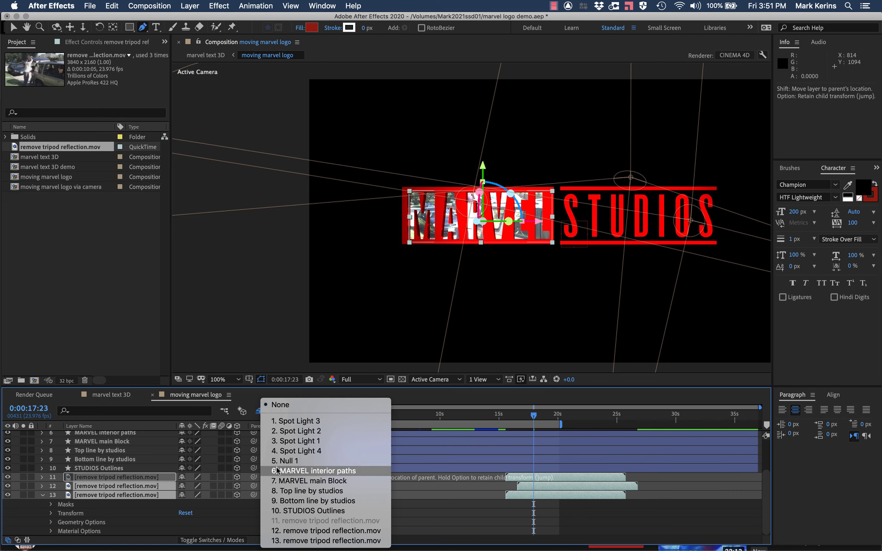
pyautogui.click(282, 461)
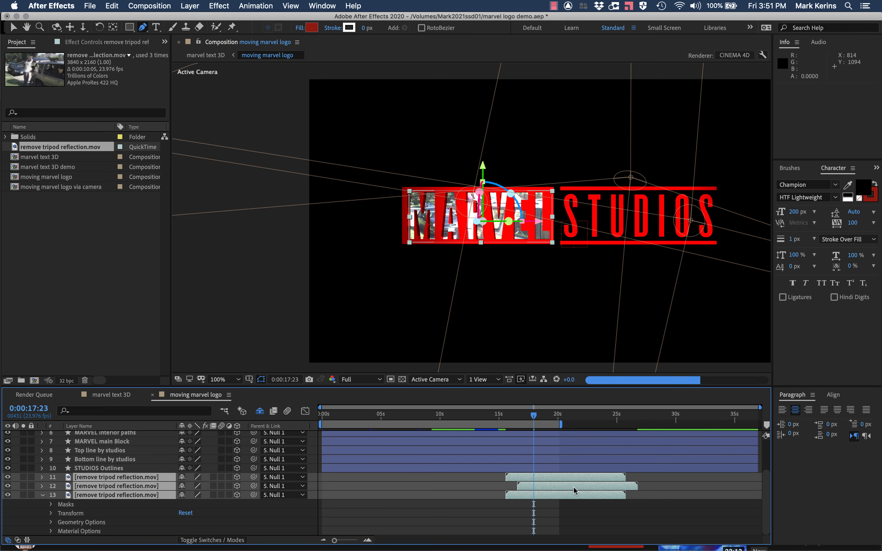
# Stagger the three footage layers along the timeline, starting the middle one at -0:00:00:20, and check frames from 0:00:08:00 backward.
pyautogui.moveTo(580, 489); pyautogui.dragTo(333, 492)
pyautogui.click(577, 512)
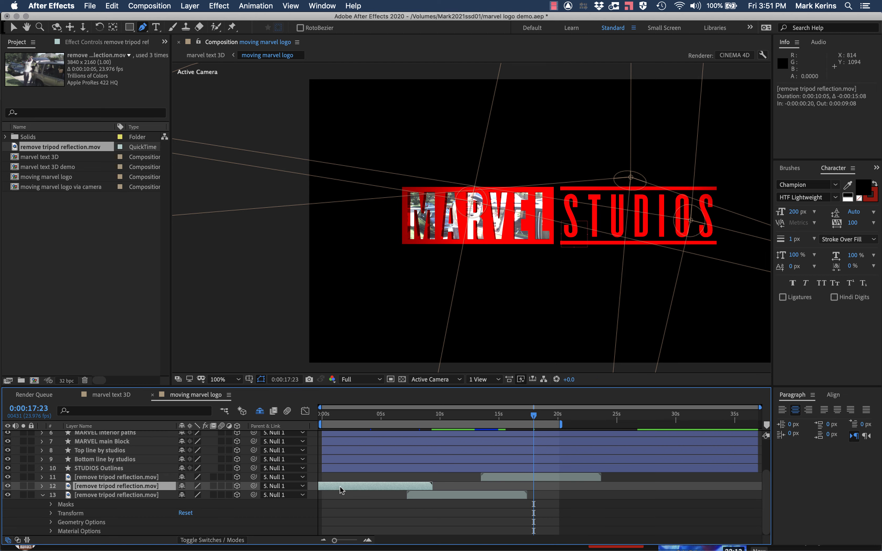
pyautogui.moveTo(515, 419); pyautogui.dragTo(416, 410)
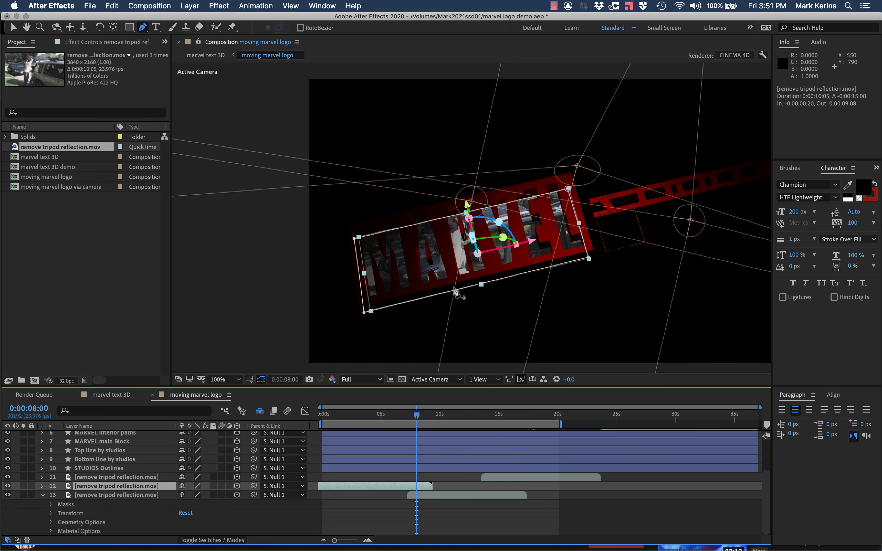
pyautogui.moveTo(408, 413); pyautogui.dragTo(373, 414)
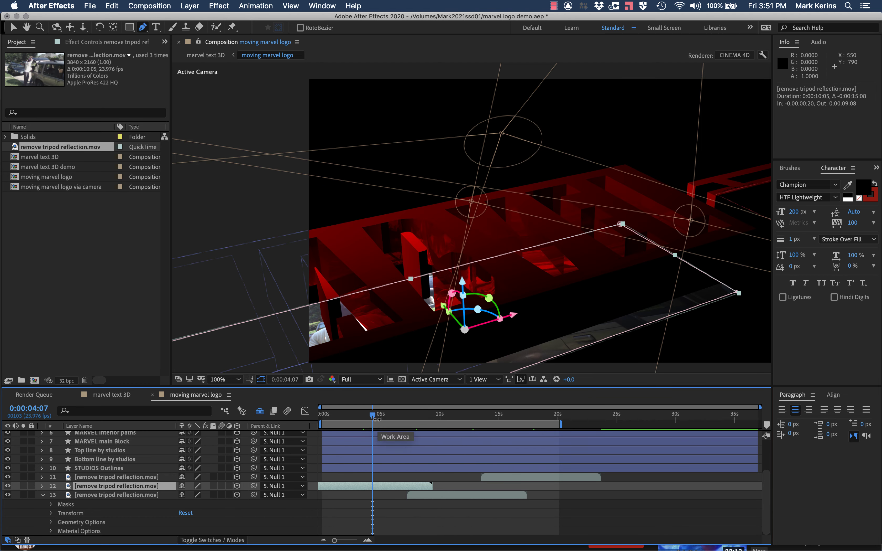
pyautogui.moveTo(372, 414); pyautogui.dragTo(352, 418)
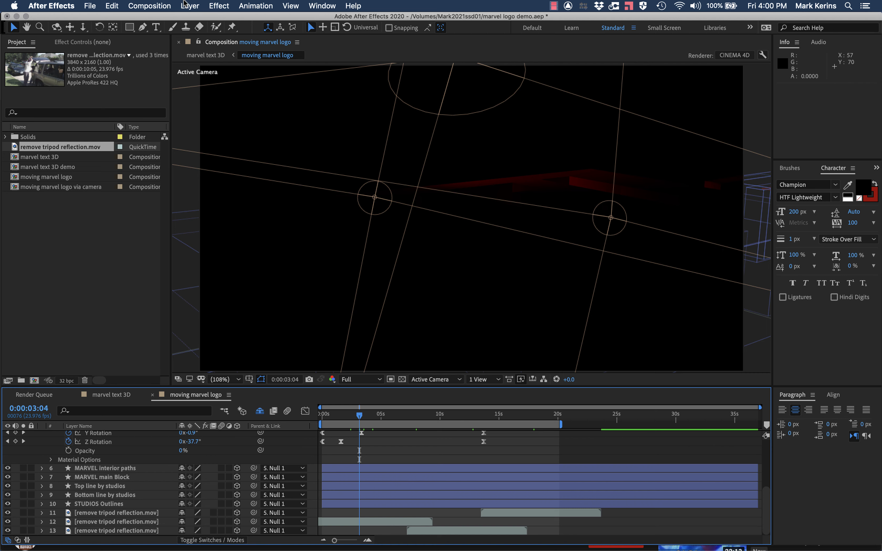
# Add a light layer, Spot Light 5, with 178% intensity, 151° cone angle and smooth falloff, and expand its property groups.
pyautogui.click(190, 6)
pyautogui.moveTo(210, 17)
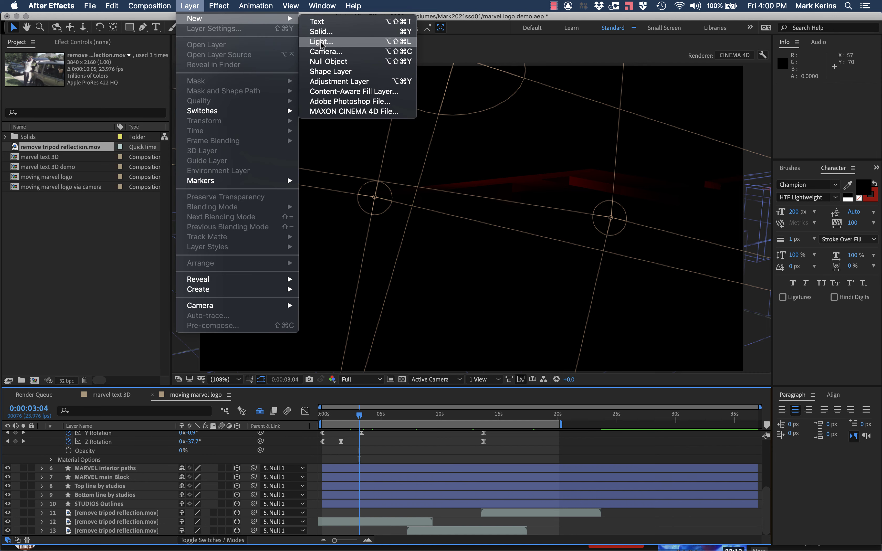
pyautogui.click(339, 43)
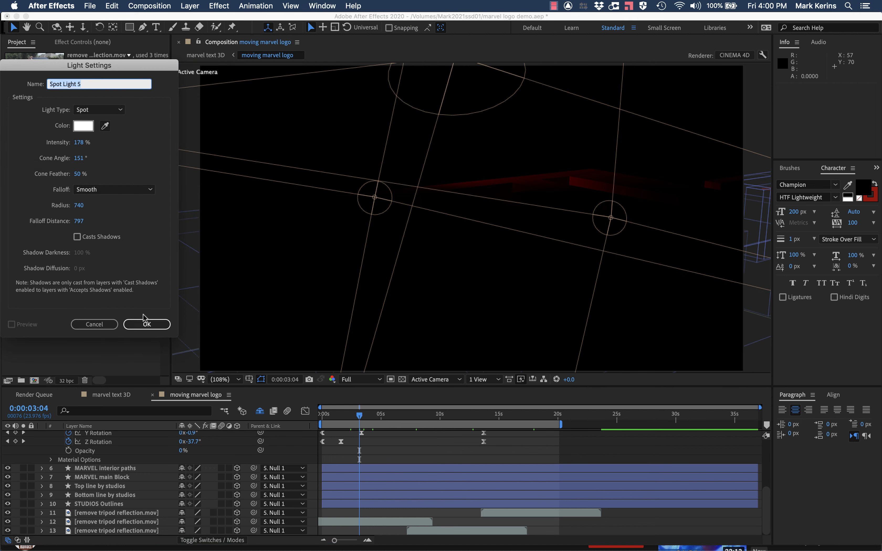
pyautogui.click(144, 321)
pyautogui.click(42, 436)
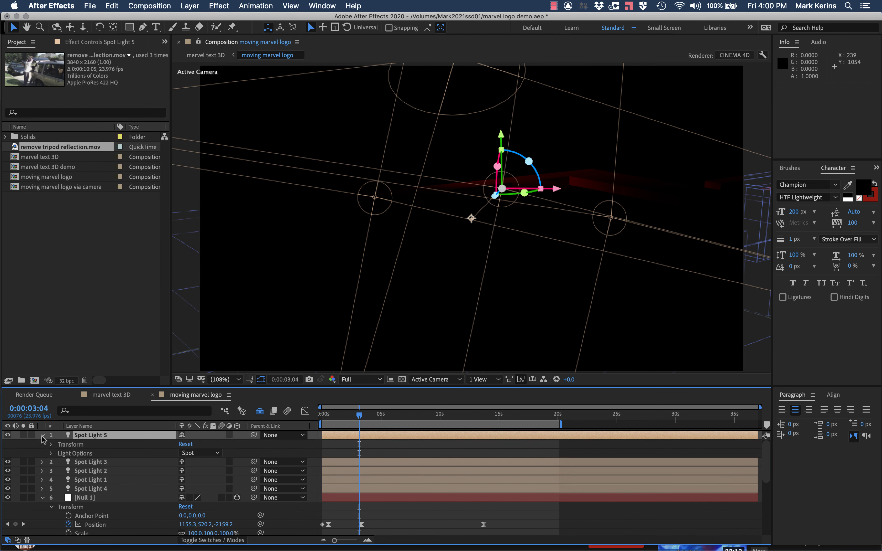
# Set Spot Light 5's Z position to -3000 and toggle the light's visibility to compare its effect.
pyautogui.click(50, 445)
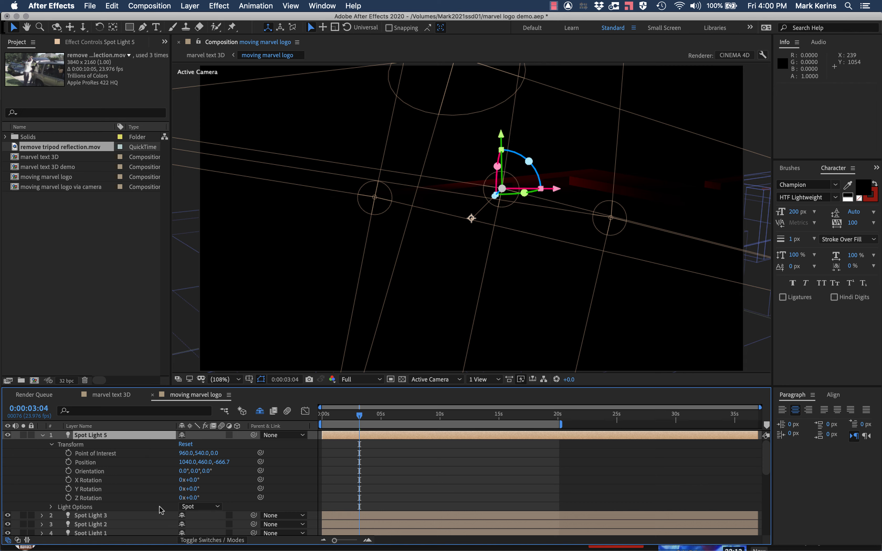
pyautogui.scroll(-5, 162, 510)
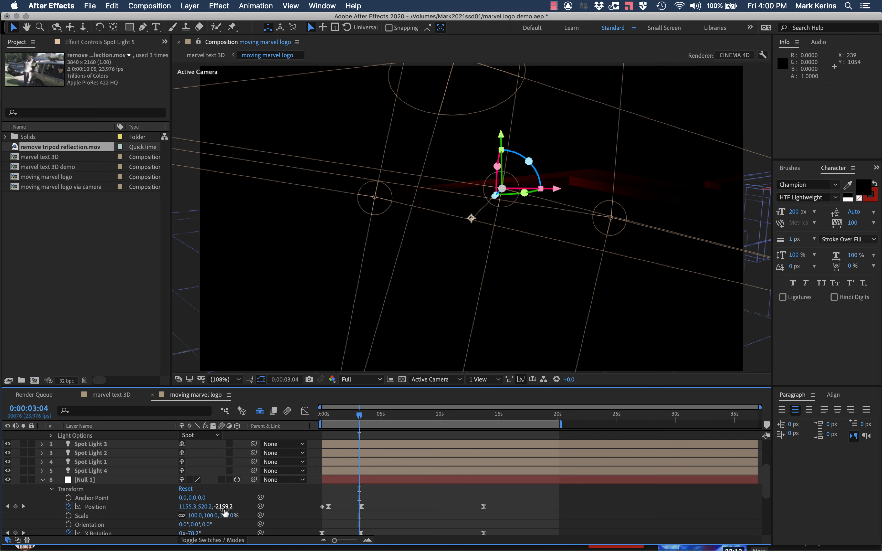
pyautogui.scroll(5, 225, 512)
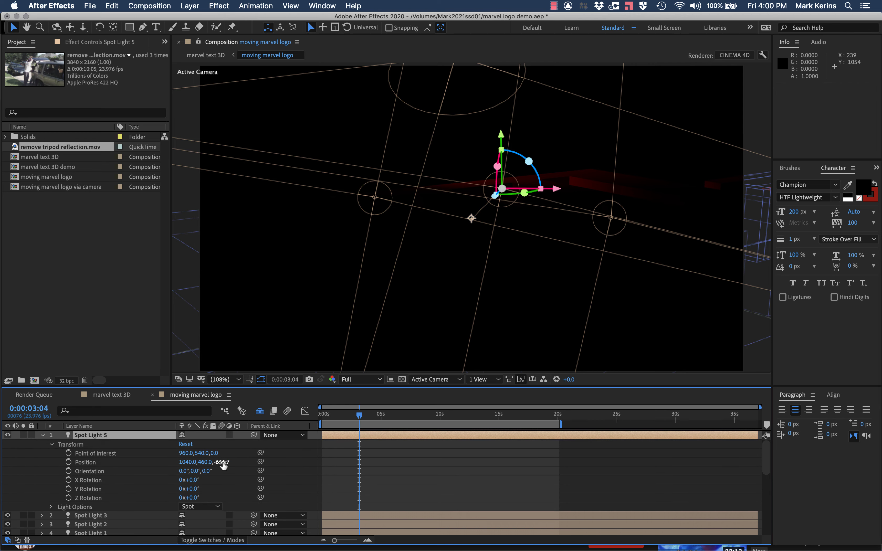
pyautogui.click(224, 463)
pyautogui.write('-3000')
pyautogui.press('Return')
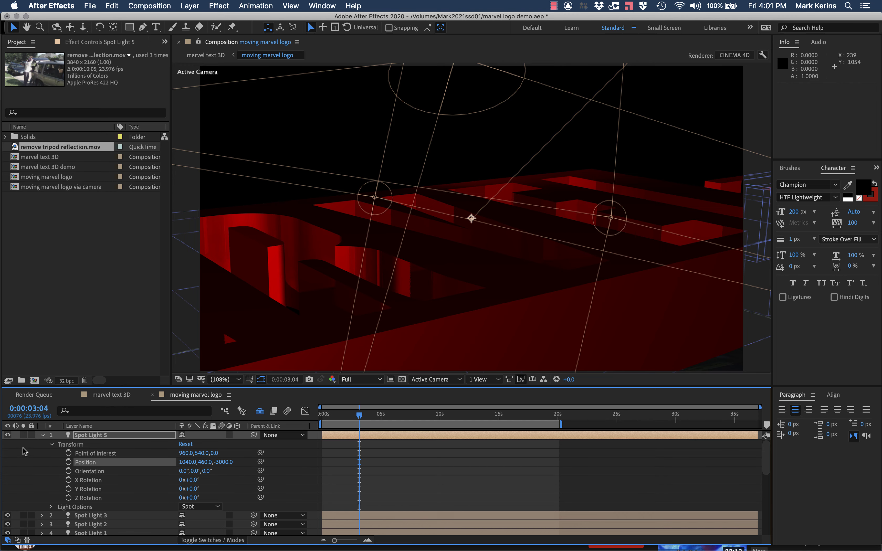
pyautogui.click(8, 435)
pyautogui.click(8, 435)
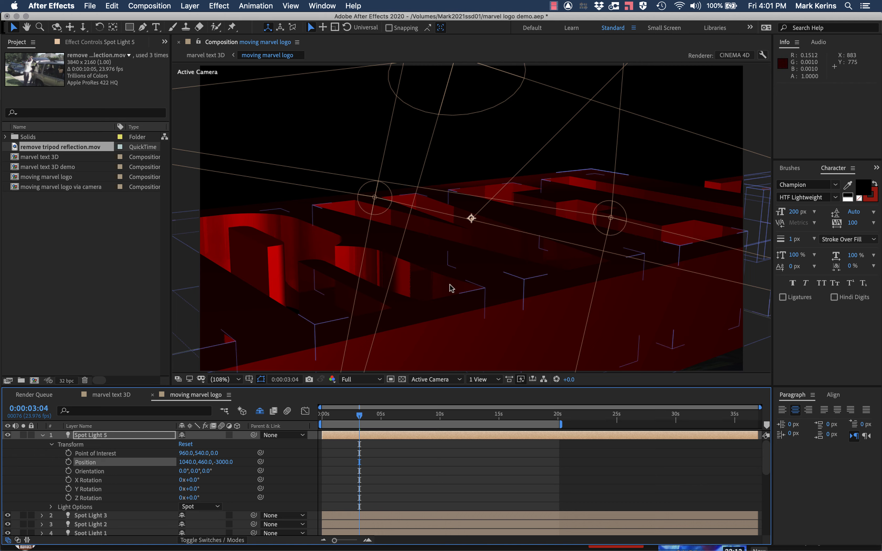
# Set Spot Light 5's intensity to 250%, cone angle to 179° and falloff distance to 902, and collapse the layer.
pyautogui.click(51, 508)
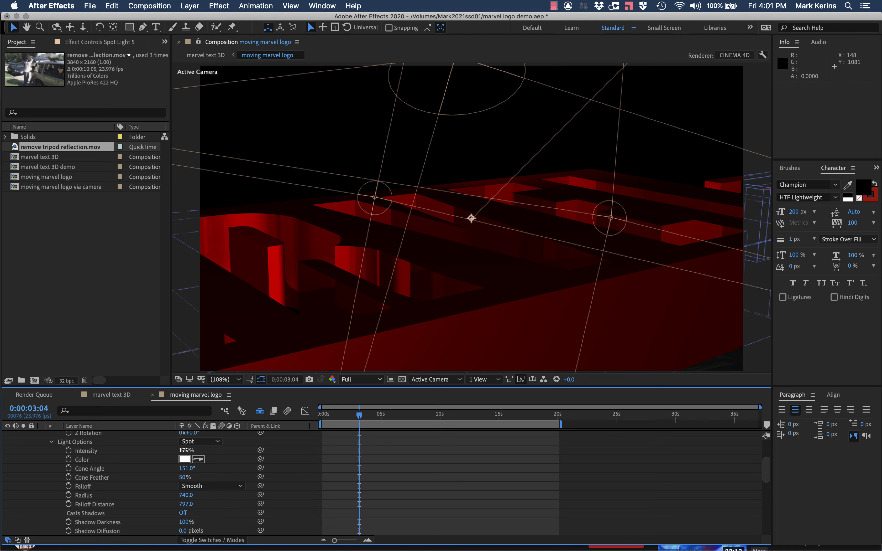
pyautogui.moveTo(184, 451); pyautogui.dragTo(211, 472)
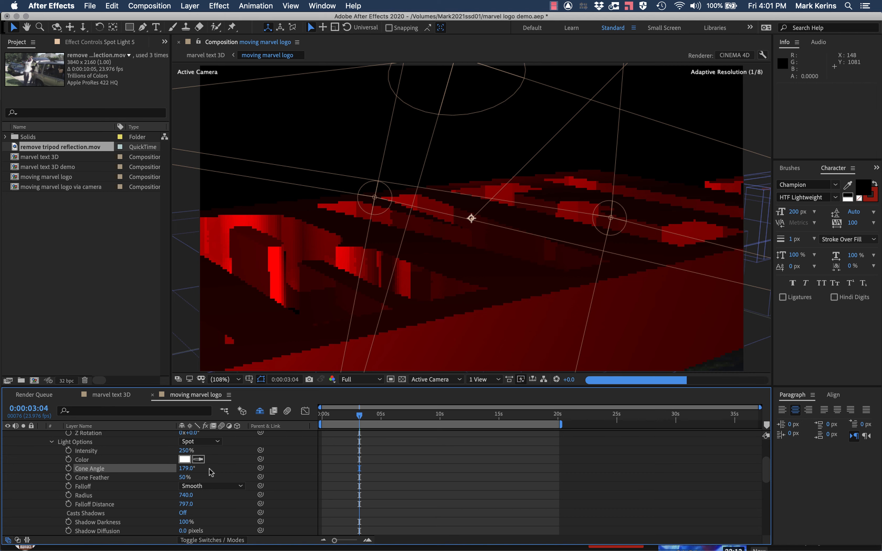
pyautogui.moveTo(186, 504); pyautogui.dragTo(229, 504)
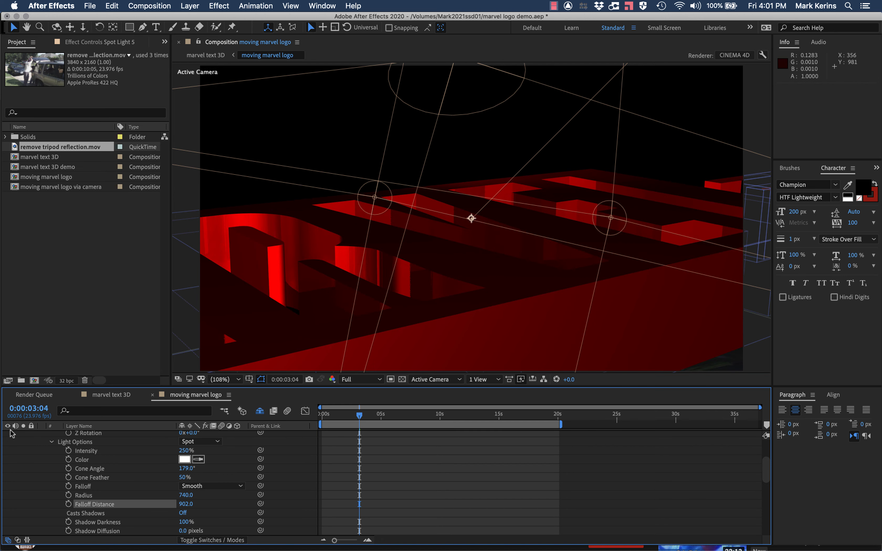
pyautogui.scroll(3, 71, 448)
pyautogui.click(44, 436)
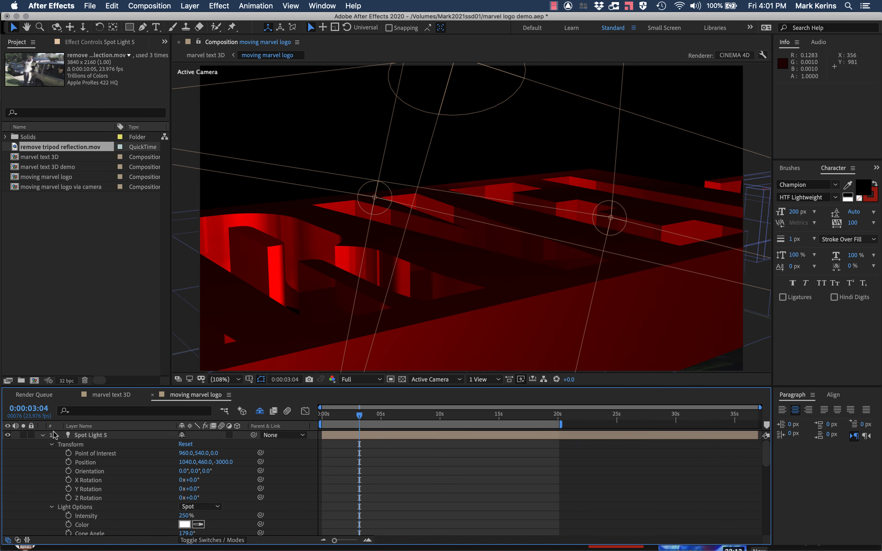
pyautogui.click(43, 436)
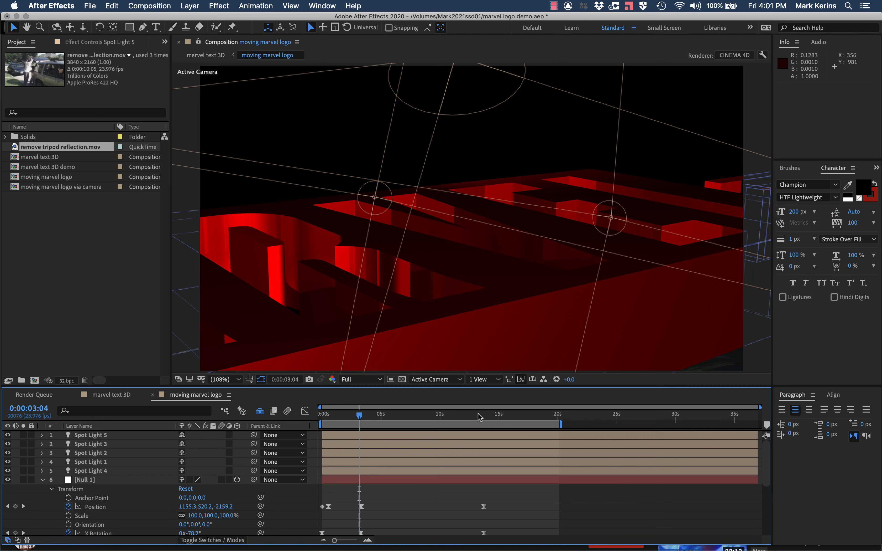
# Go to 0:00:06:23, inspect the footage edge below the MARVEL block, and expand the transform properties of footage layer 12.
pyautogui.moveTo(480, 417); pyautogui.dragTo(404, 416)
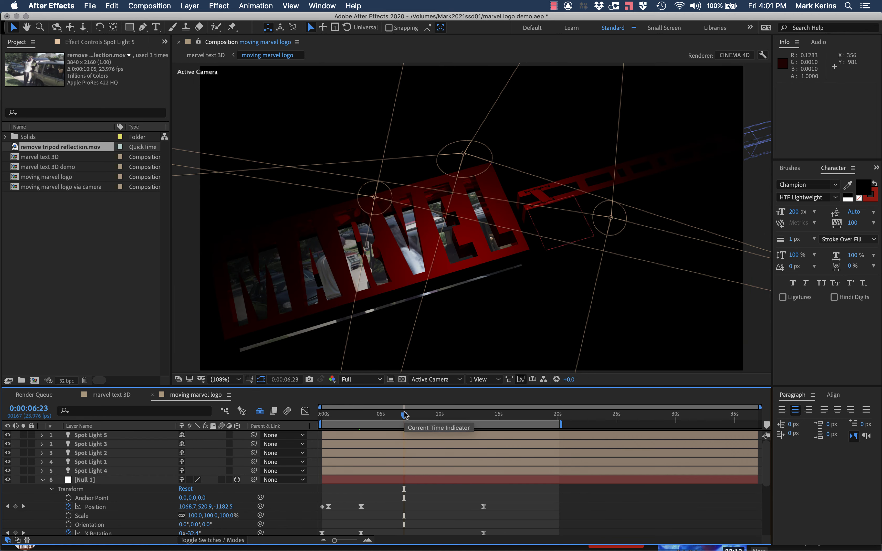
pyautogui.press('.')
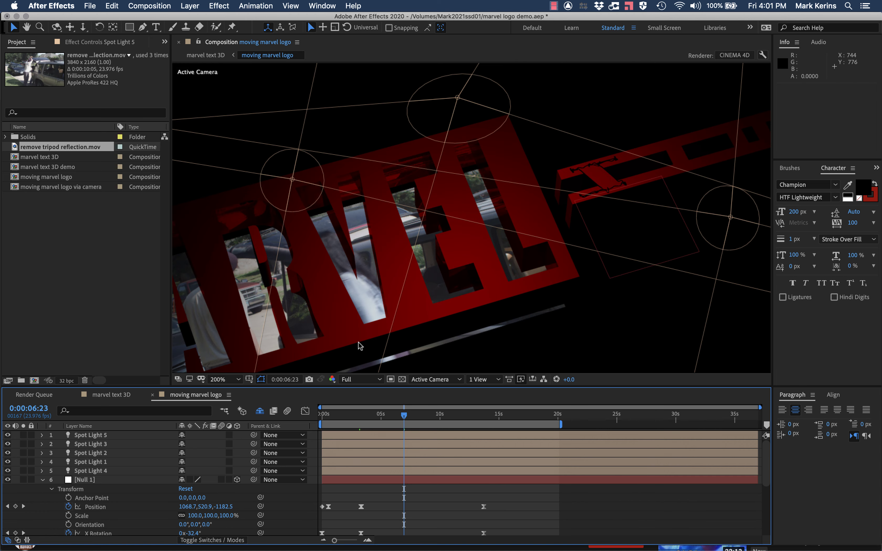
pyautogui.press(',')
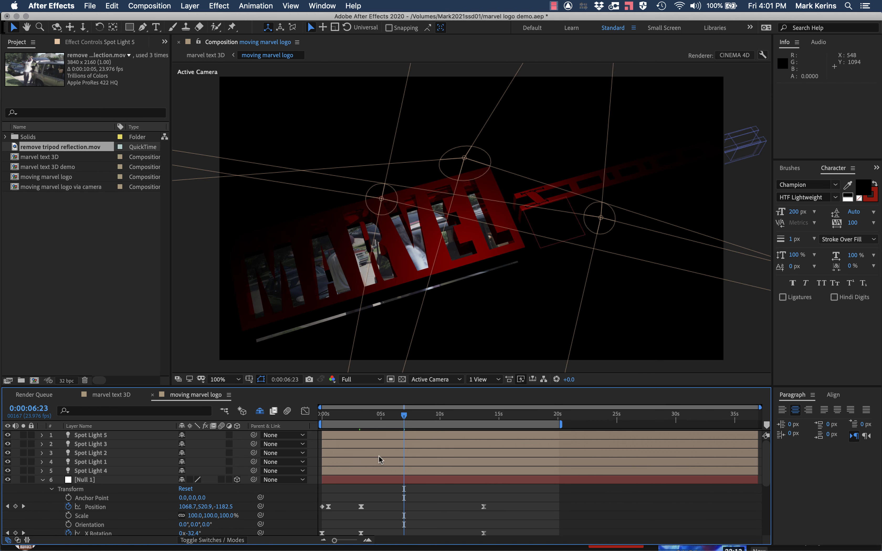
pyautogui.scroll(-6, 210, 495)
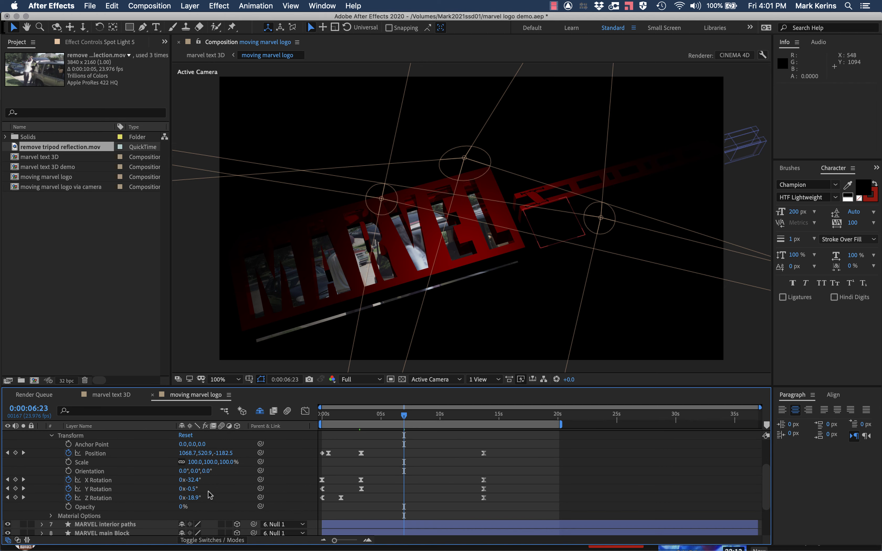
pyautogui.click(42, 513)
pyautogui.scroll(-1, 47, 514)
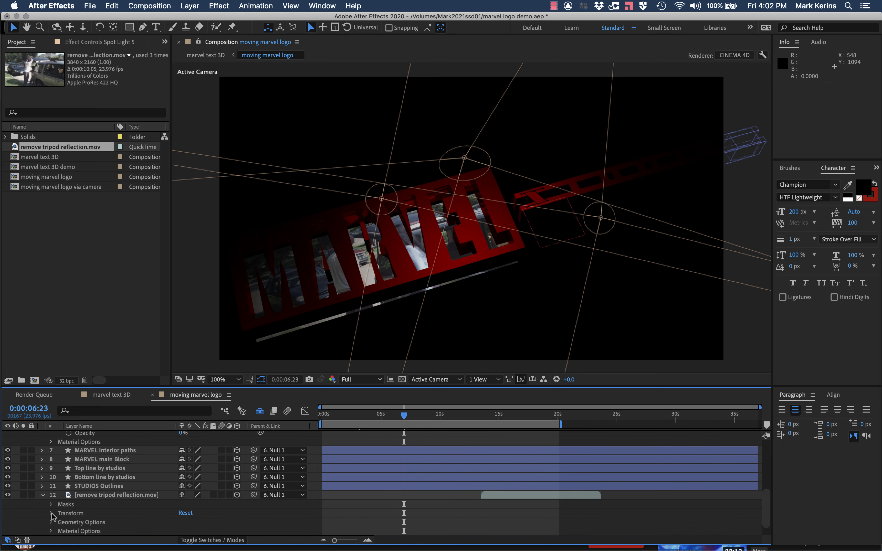
pyautogui.click(51, 513)
pyautogui.scroll(-3, 52, 517)
# Try a Z position of 55 on footage layer 12, and undo that change.
pyautogui.moveTo(218, 477); pyautogui.dragTo(209, 478)
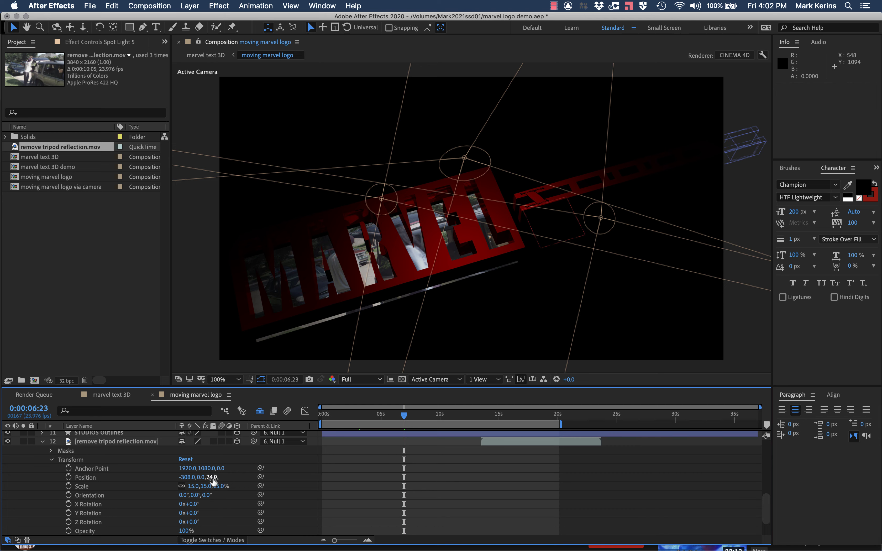
pyautogui.scroll(-2, 339, 486)
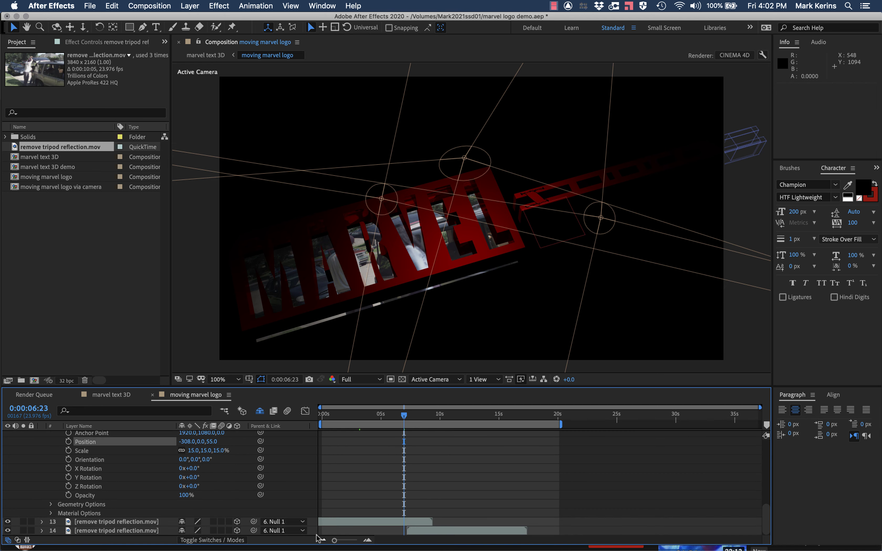
pyautogui.press('super+z')
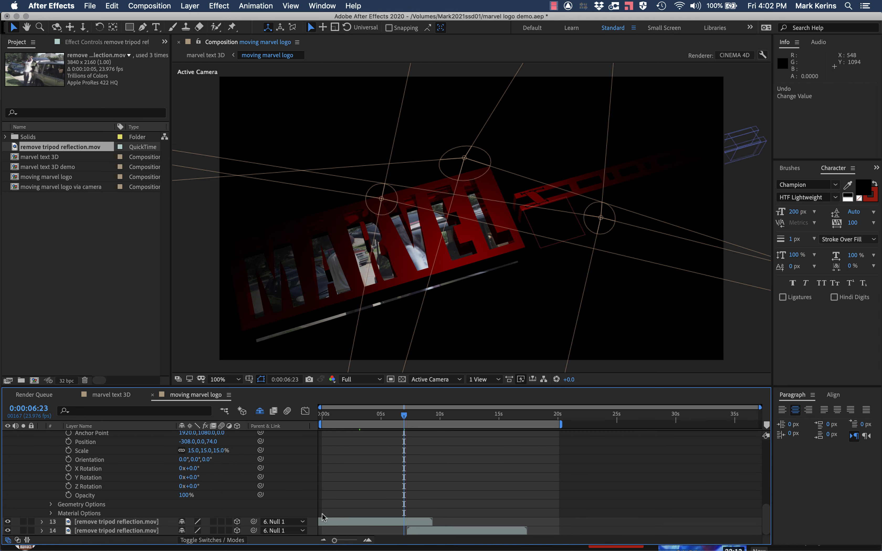
# Set the Z position of footage layers 13 and 12 to 60 so the footage sits closer behind the letters.
pyautogui.click(42, 522)
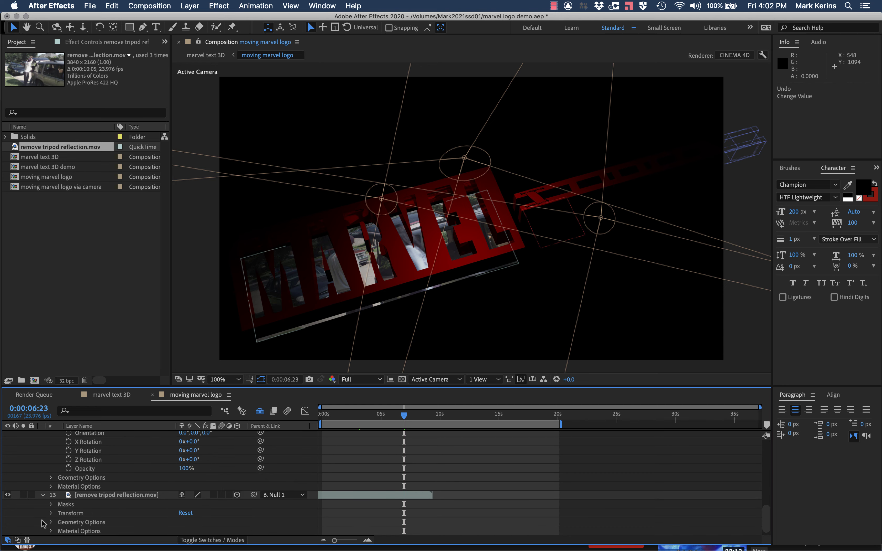
pyautogui.click(43, 495)
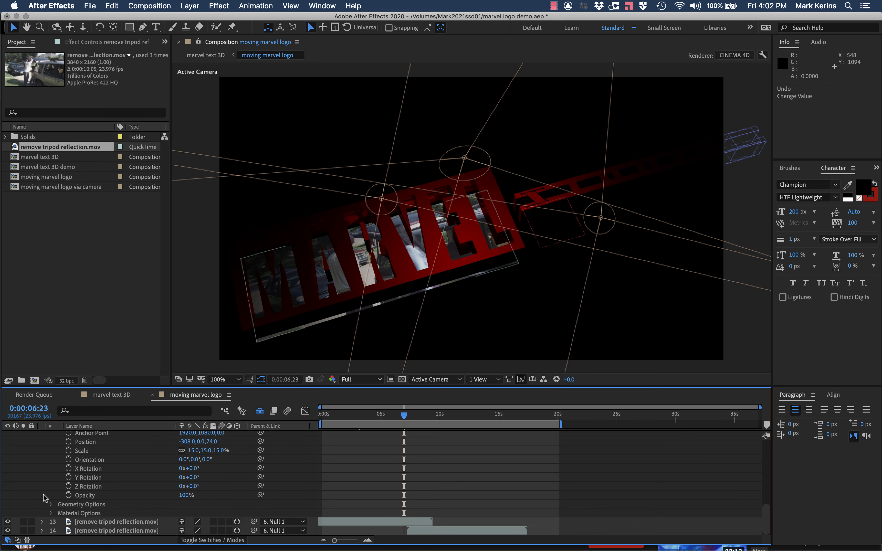
pyautogui.click(101, 524)
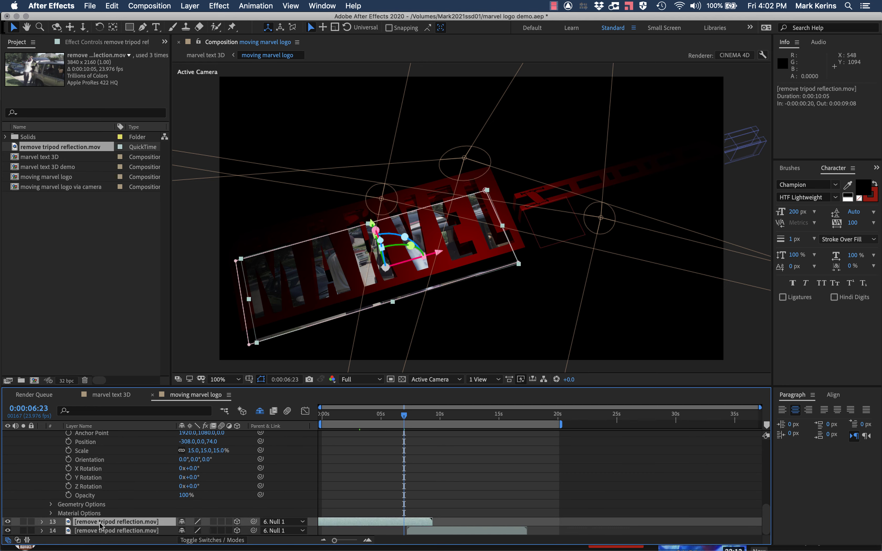
pyautogui.press('p')
pyautogui.scroll(-1, 95, 525)
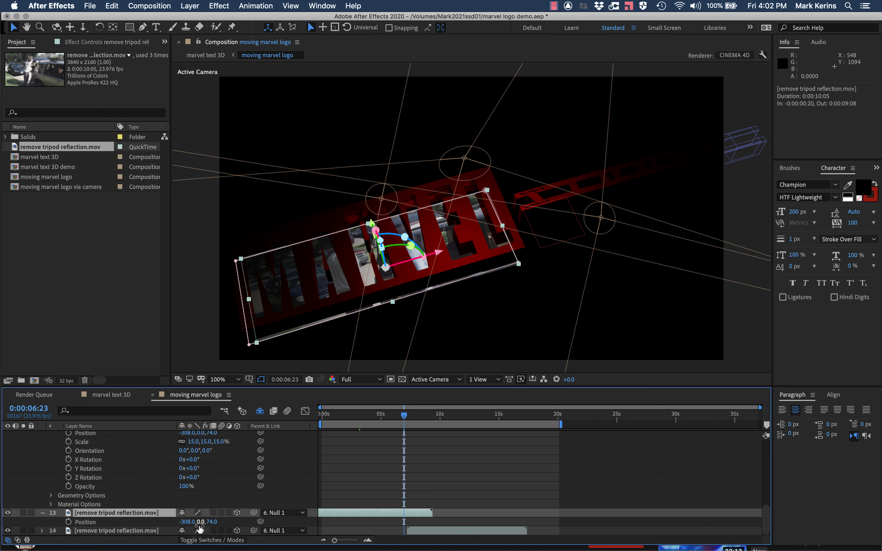
pyautogui.moveTo(209, 522); pyautogui.dragTo(200, 522)
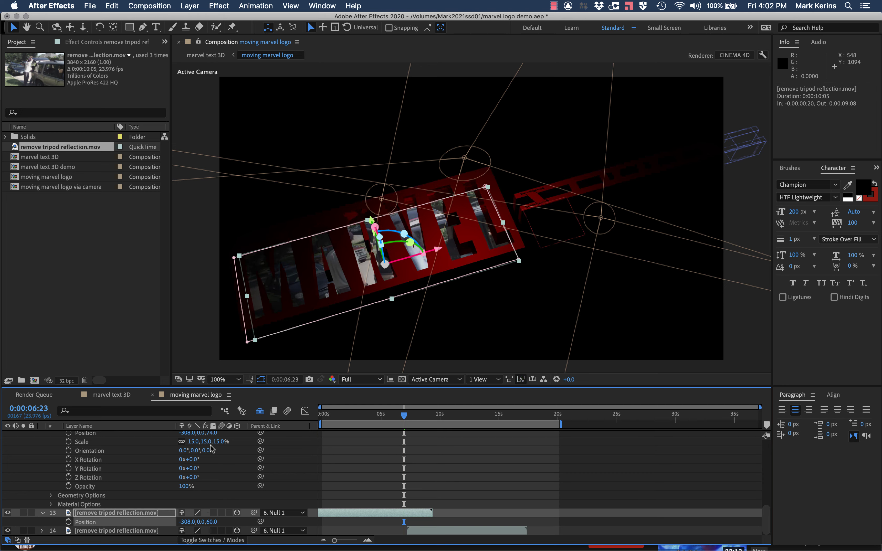
pyautogui.click(211, 434)
pyautogui.write('60')
pyautogui.press('Return')
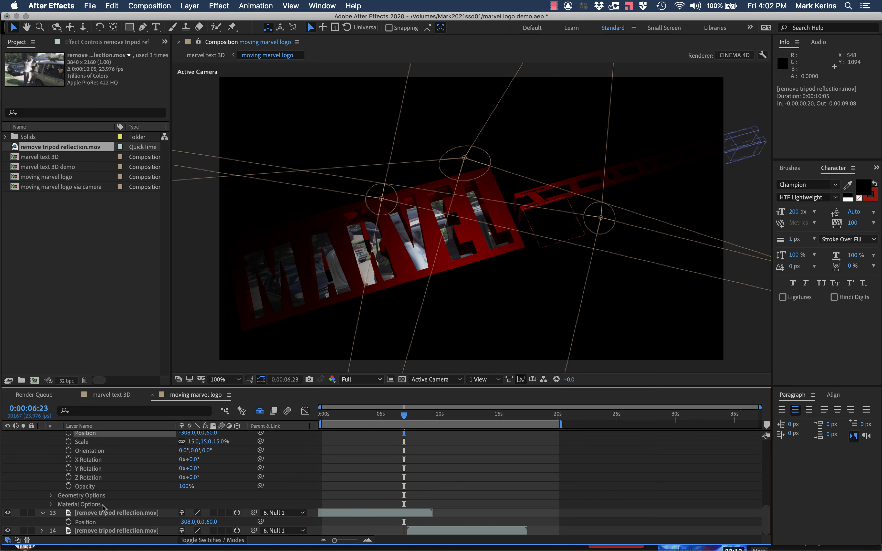
# Set the Z position of footage layer 14 to 60 to match the other two footage layers.
pyautogui.click(42, 531)
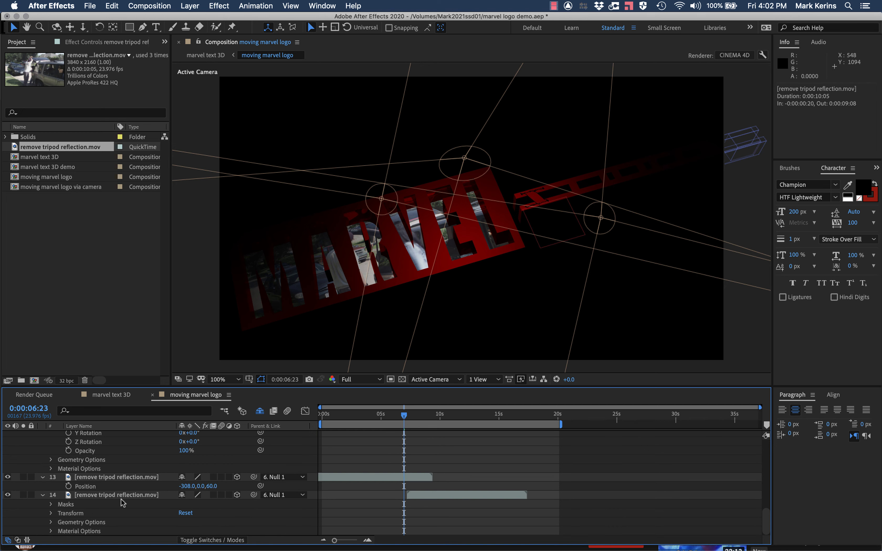
pyautogui.click(111, 498)
pyautogui.press('p')
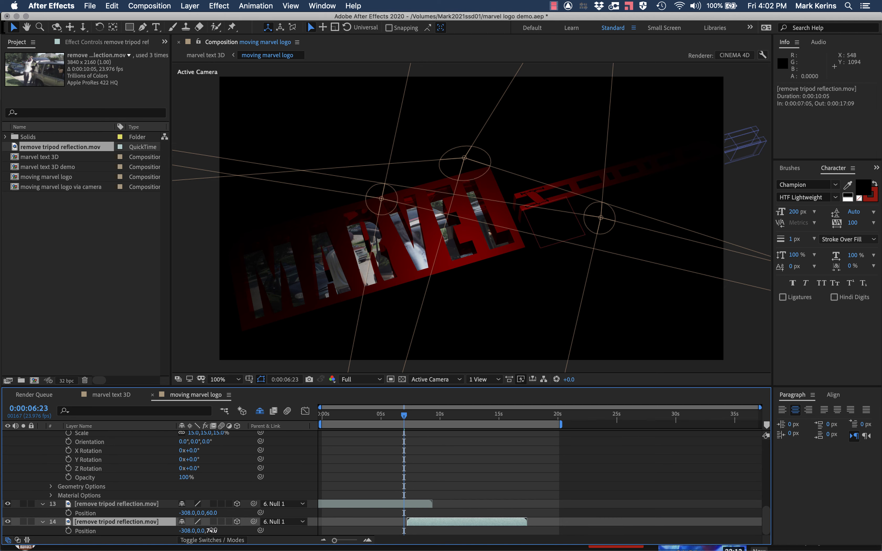
pyautogui.click(212, 530)
pyautogui.write('60')
pyautogui.press('Return')
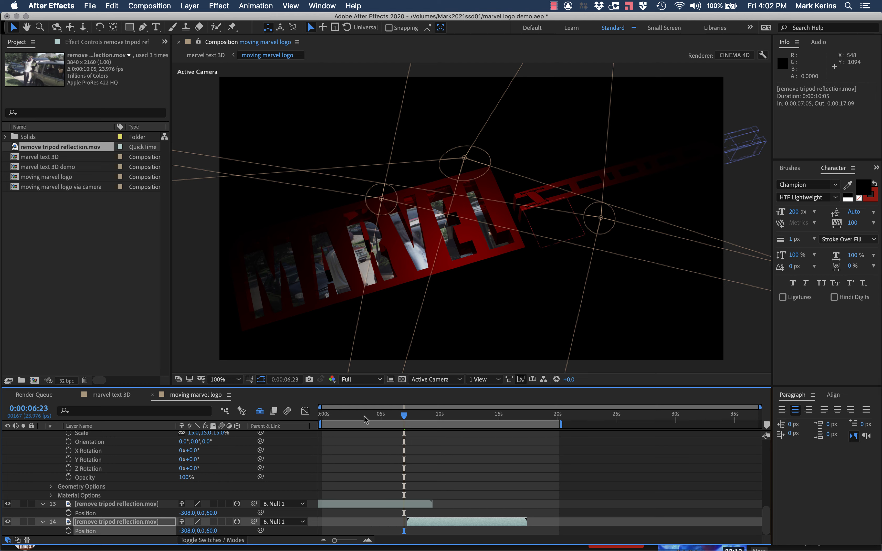
# Scrub the timeline to 0:00:13:01 and examine the footage behind the MARVEL letters up close.
pyautogui.moveTo(366, 420); pyautogui.dragTo(487, 425)
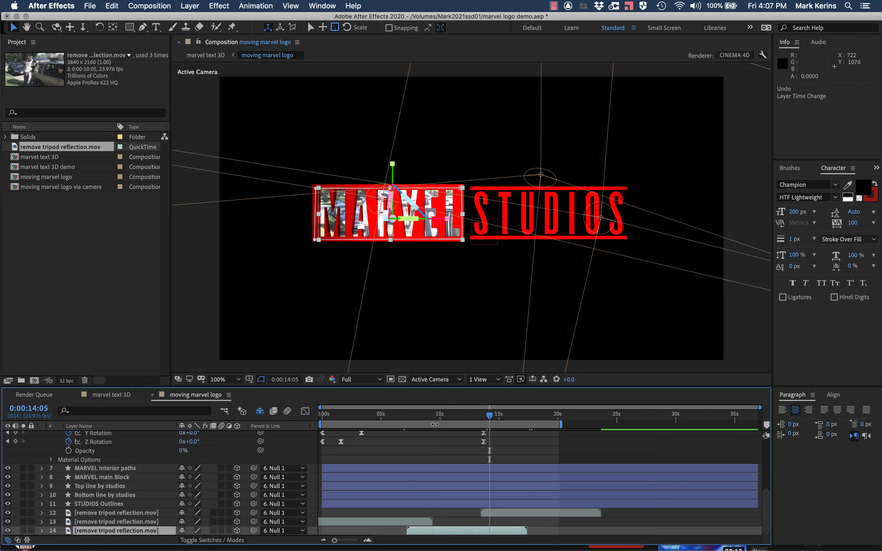
pyautogui.moveTo(424, 419); pyautogui.dragTo(476, 415)
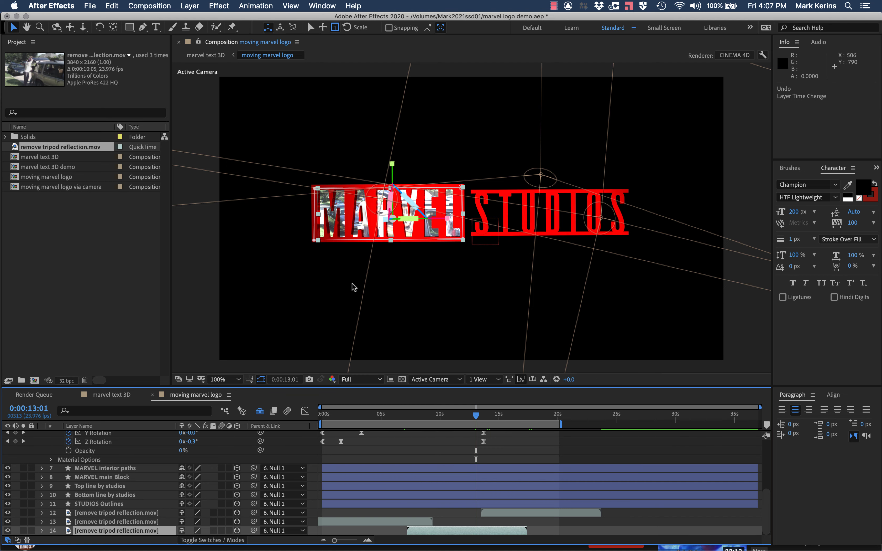
pyautogui.scroll(4, 348, 226)
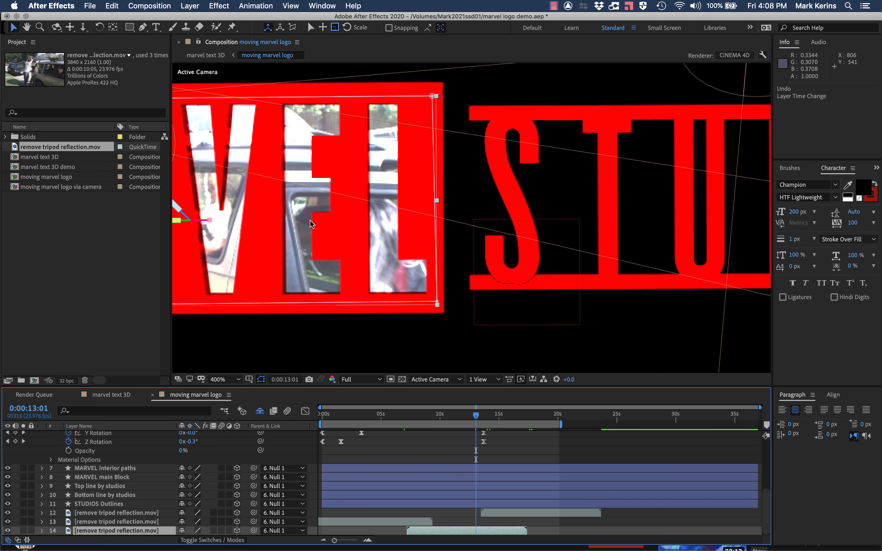
pyautogui.scroll(-4, 310, 220)
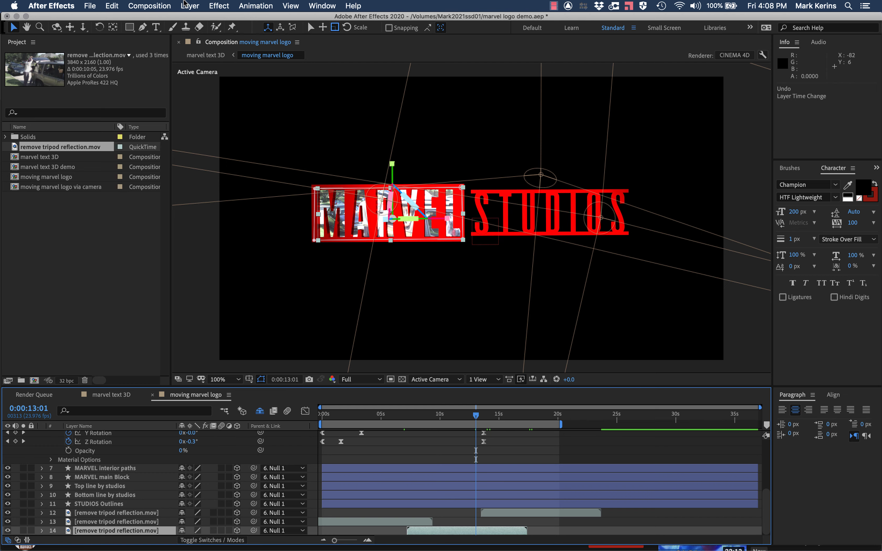
# Create a white 1920 by 1080 px solid and mask it with a rectangle about 576 by 211 px around the MARVEL block.
pyautogui.click(190, 6)
pyautogui.moveTo(230, 20)
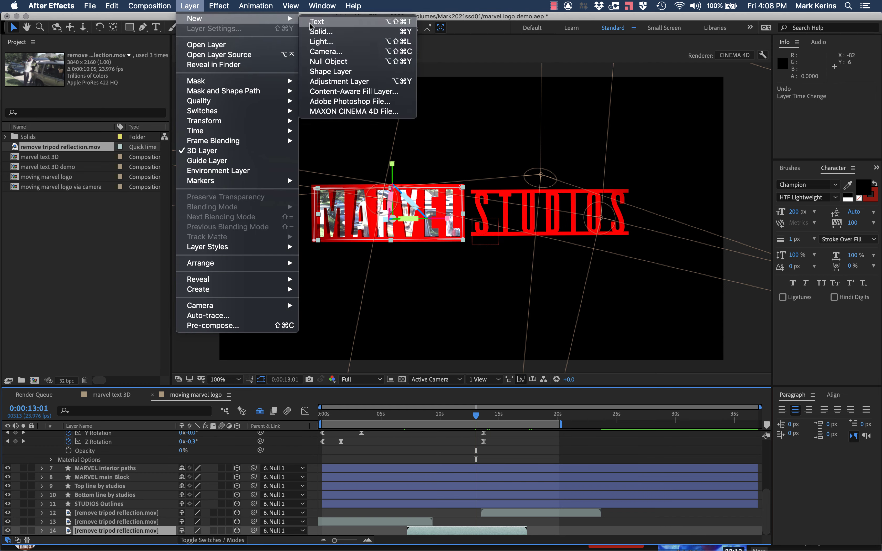
pyautogui.click(316, 31)
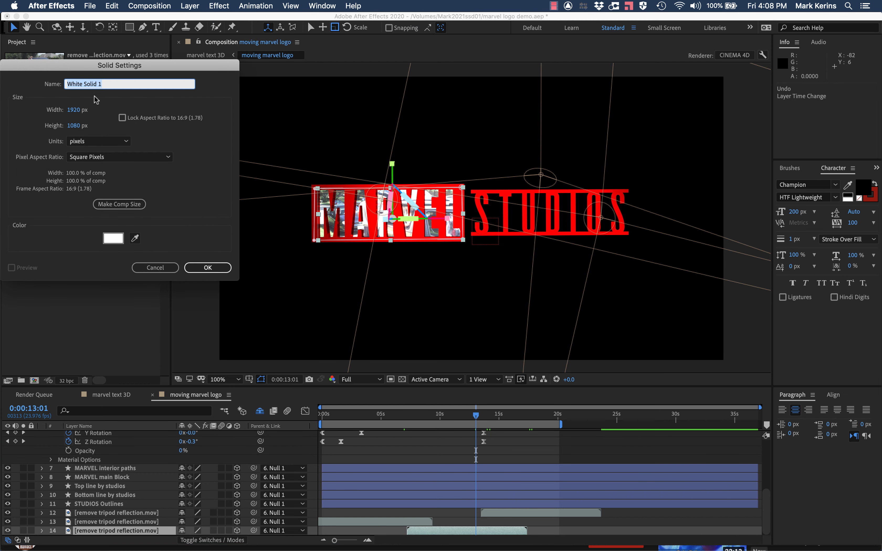
pyautogui.click(114, 238)
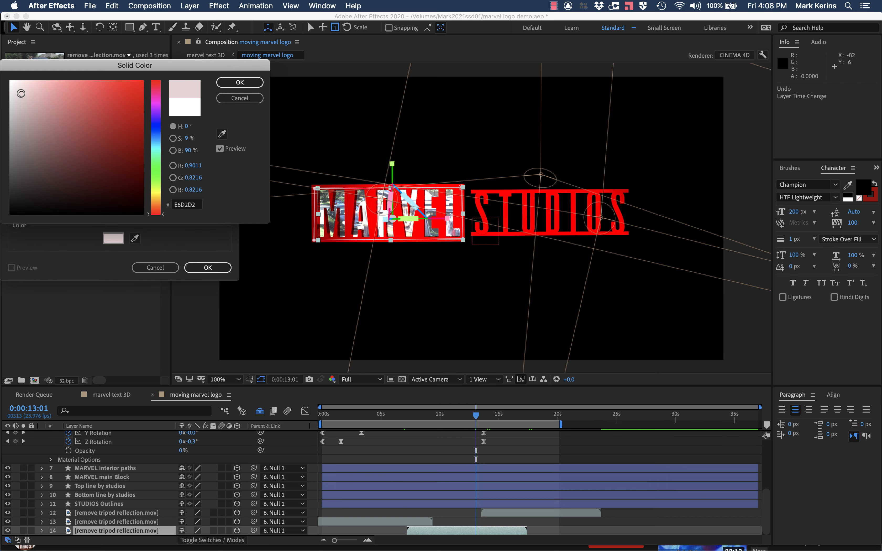
pyautogui.click(227, 83)
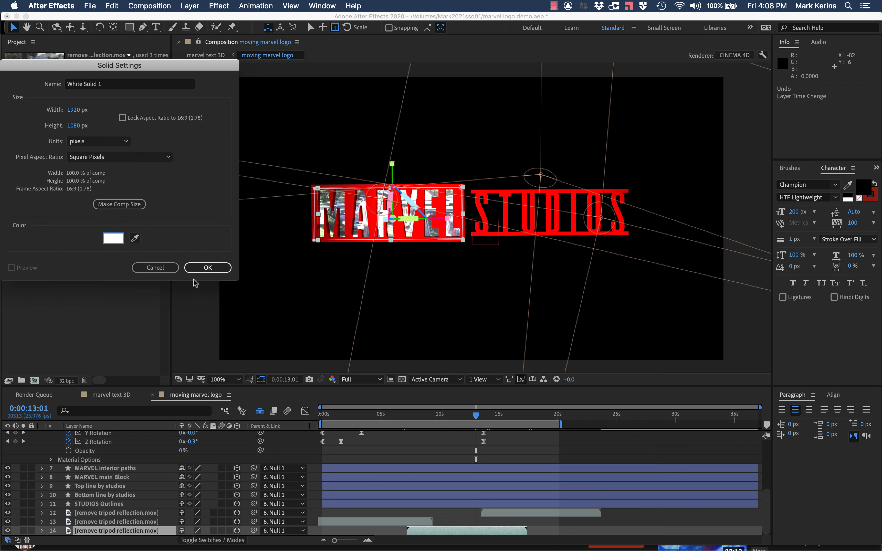
pyautogui.click(207, 268)
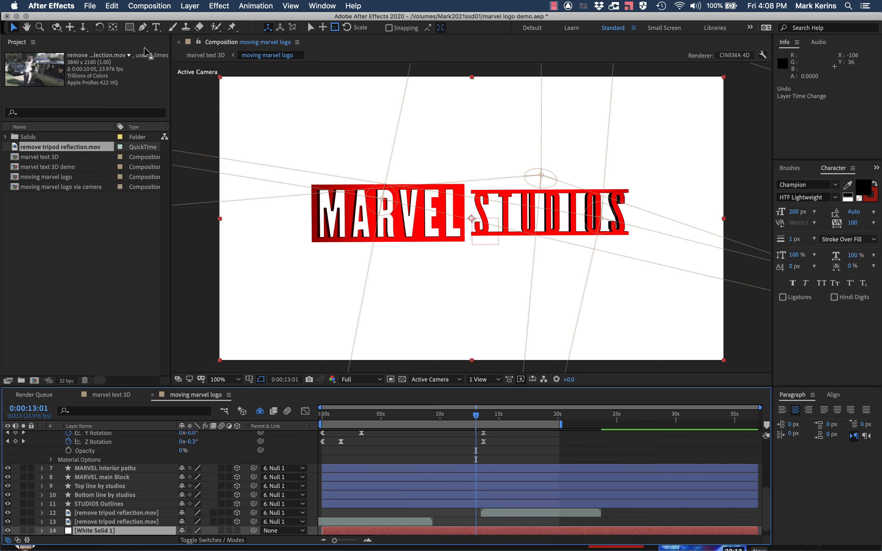
pyautogui.click(130, 27)
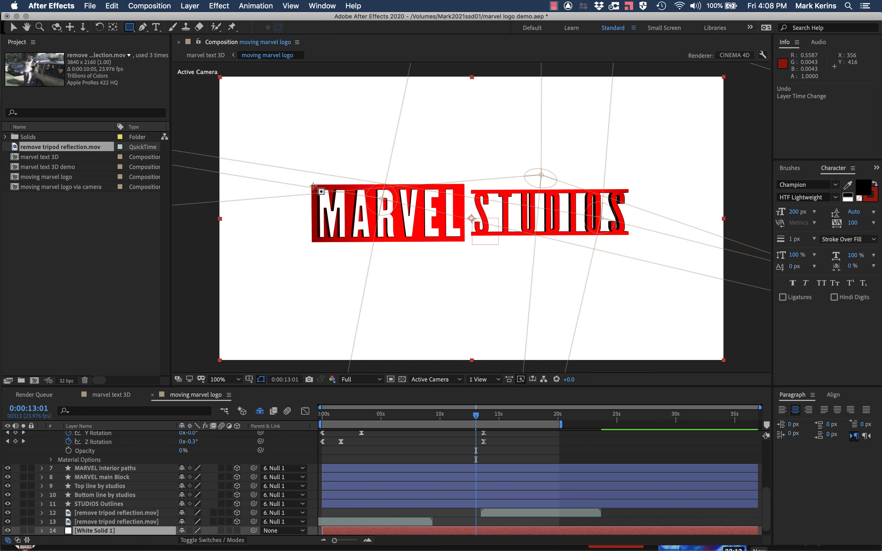
pyautogui.moveTo(313, 187); pyautogui.dragTo(464, 241)
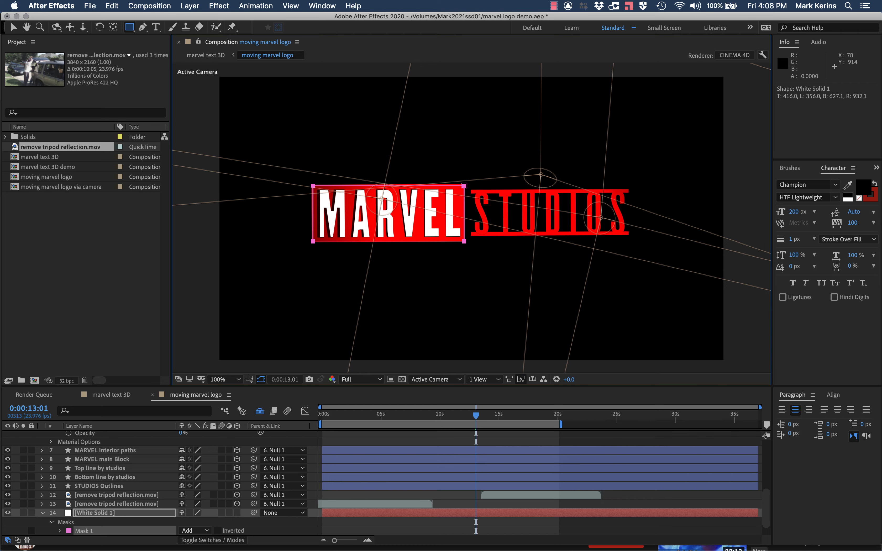
# Make the white solid a 3D layer and keyframe its position at 0:00:13:01 with a Z value of 60.
pyautogui.scroll(-2, 75, 518)
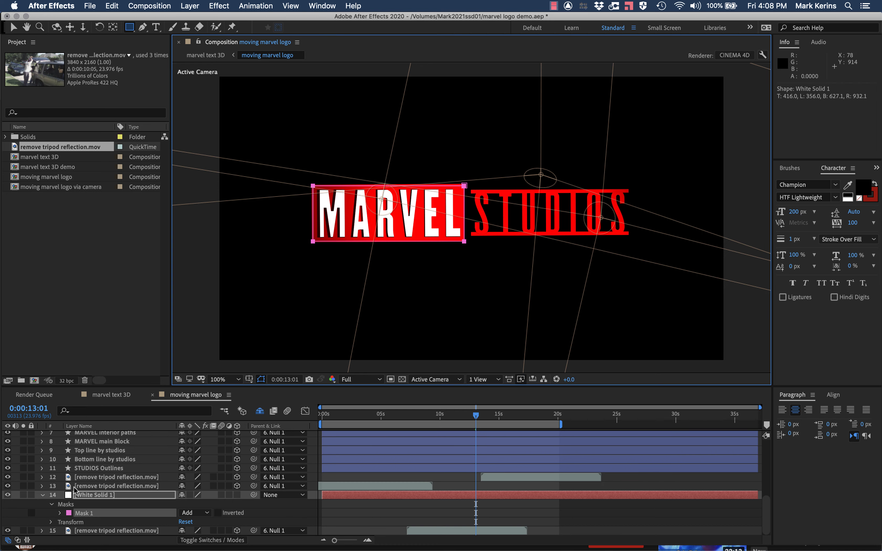
pyautogui.click(237, 495)
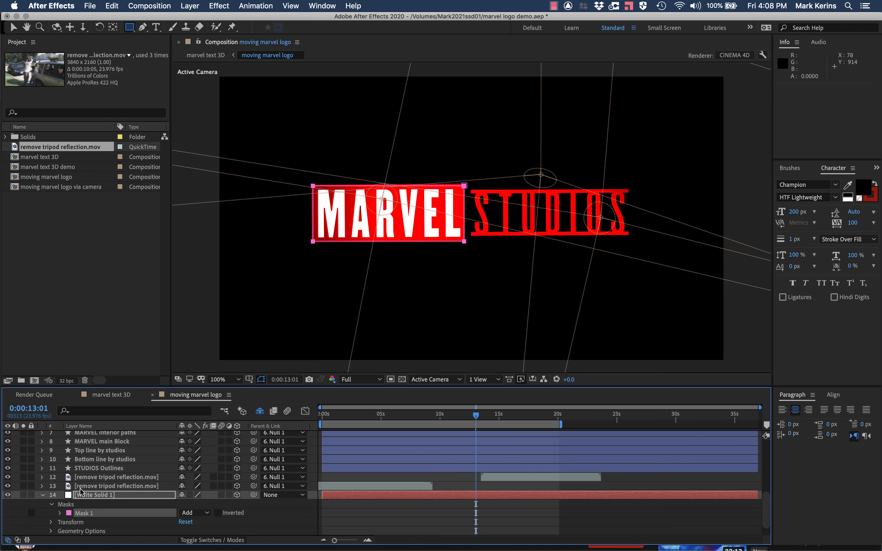
pyautogui.press('p')
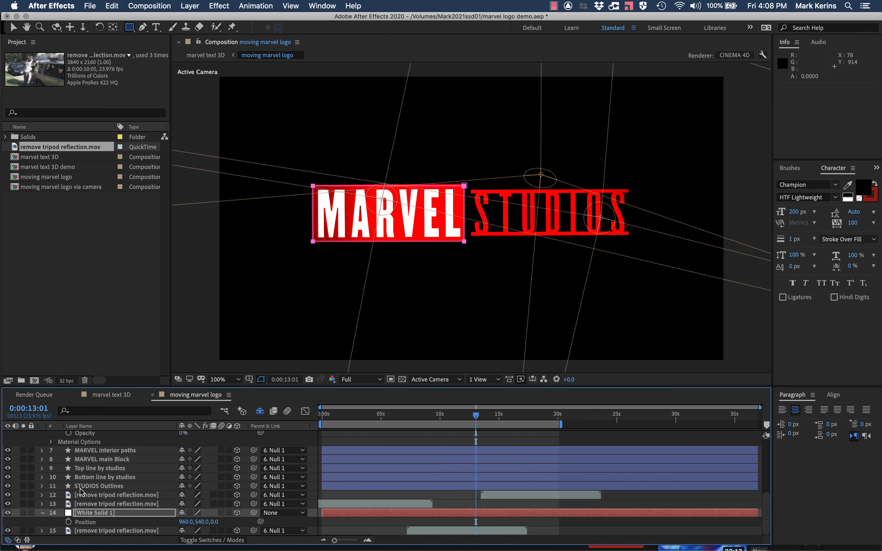
pyautogui.click(214, 522)
pyautogui.write('60')
pyautogui.press('Return')
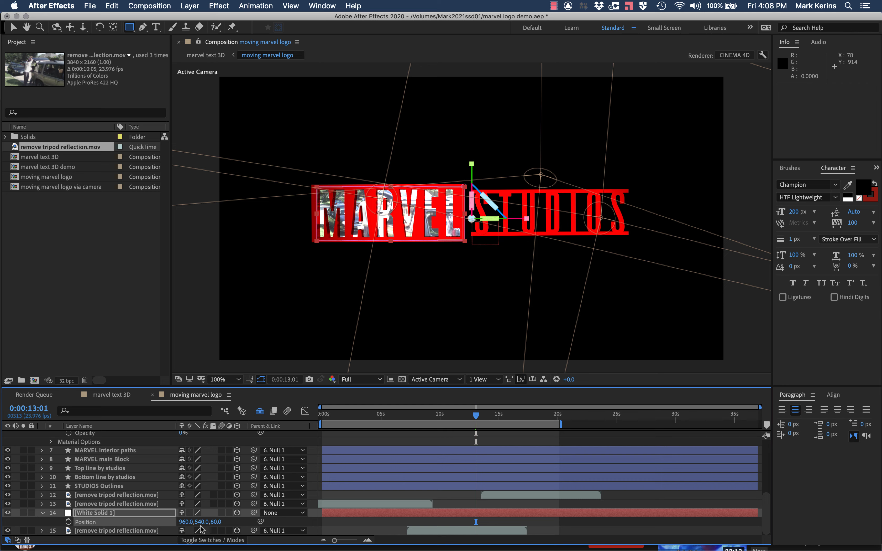
pyautogui.click(69, 522)
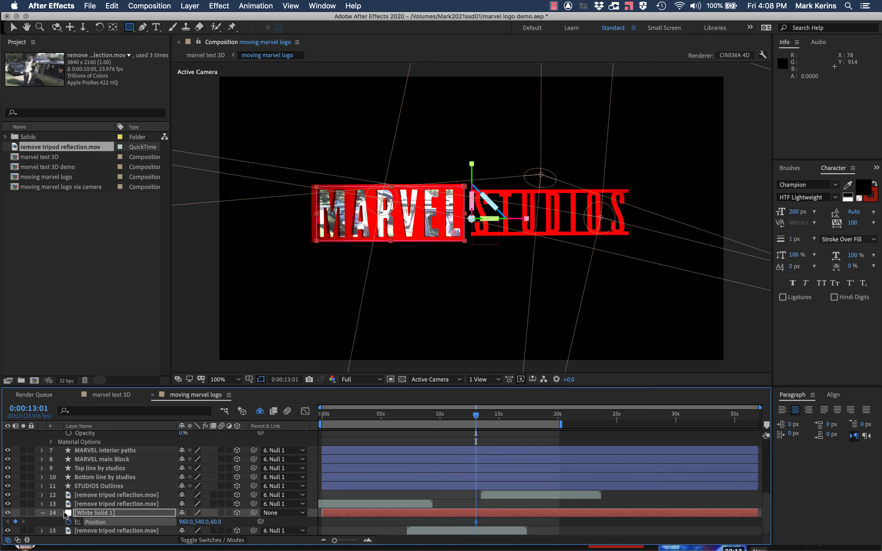
# Set the white solid's opacity to 0% and keyframe it at 0:00:13:01.
pyautogui.press('t')
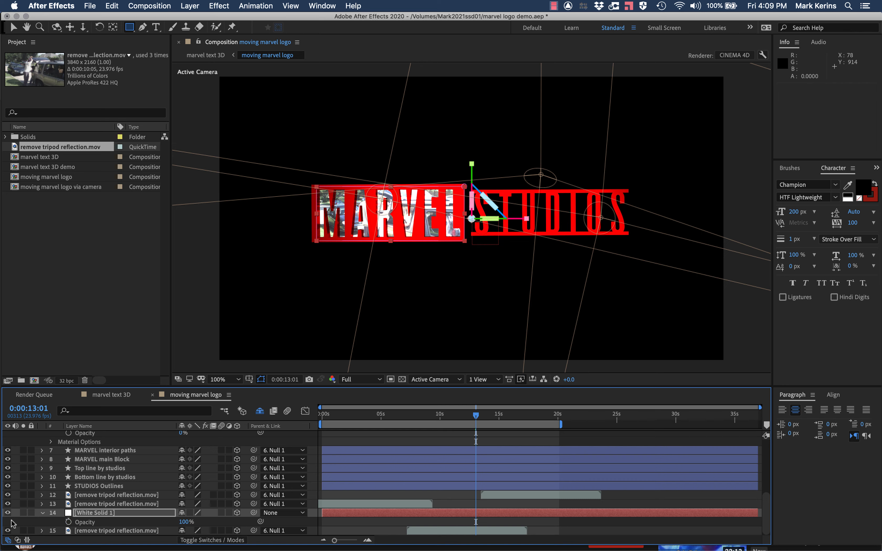
pyautogui.click(186, 522)
pyautogui.write('0')
pyautogui.press('Return')
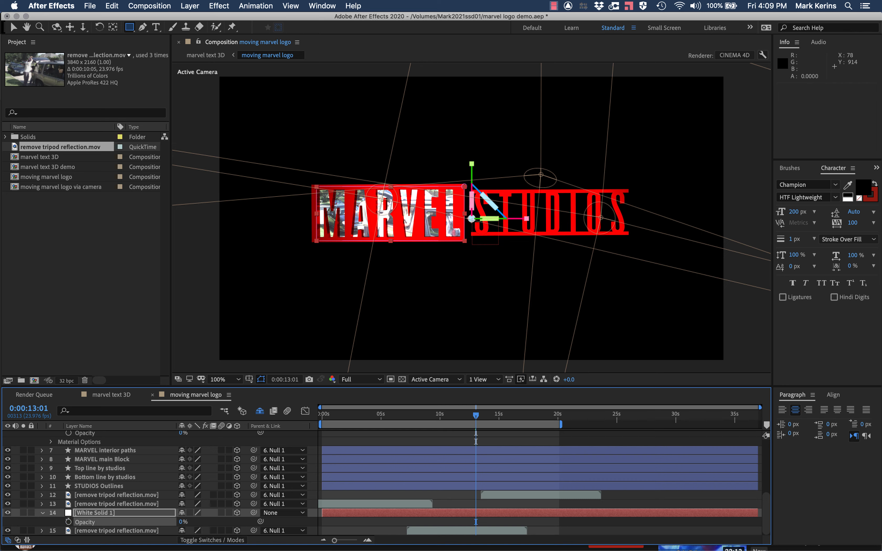
pyautogui.click(67, 522)
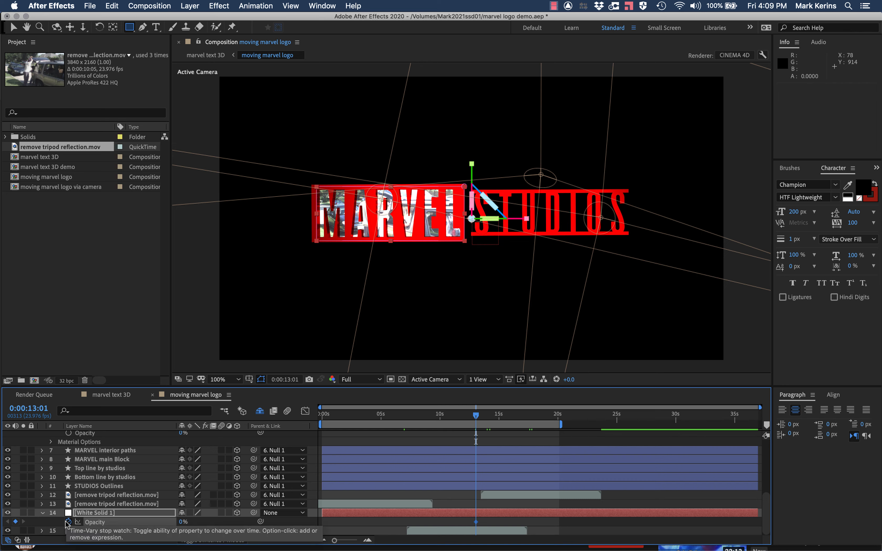
# Keyframe the white solid's opacity at 100% at 0:00:17:11 so it fades in over the footage.
pyautogui.moveTo(494, 419); pyautogui.dragTo(528, 419)
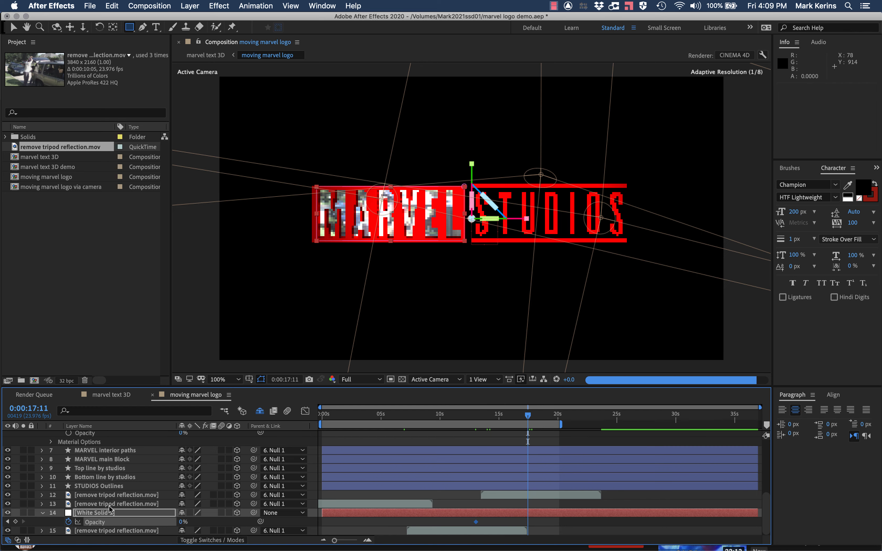
pyautogui.click(183, 522)
pyautogui.write('1')
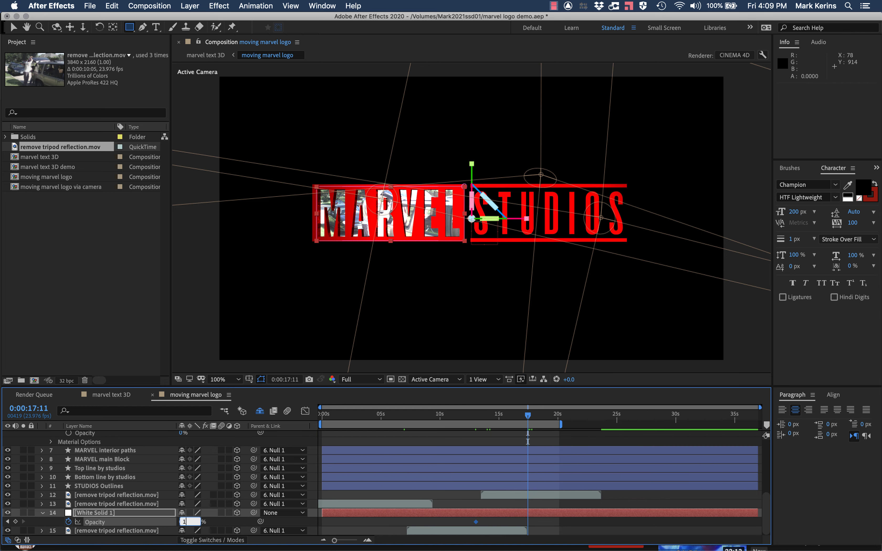
pyautogui.write('00')
pyautogui.press('Return')
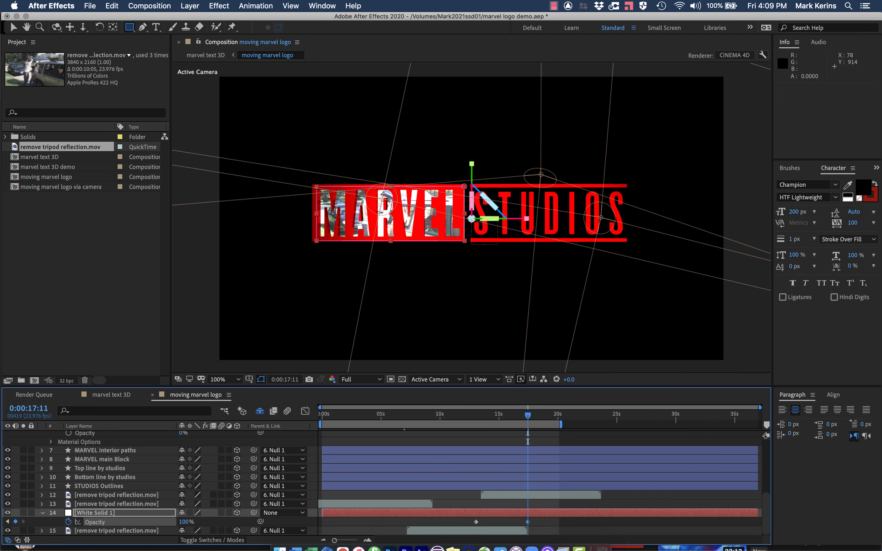
# Add a position keyframe to the white solid at 0:00:17:11 and set its Z position to 12.
pyautogui.press('p')
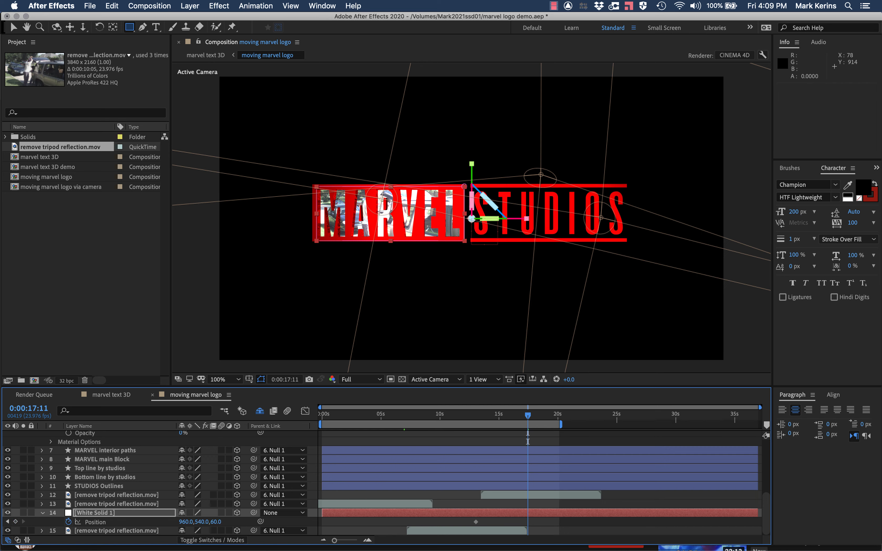
pyautogui.click(15, 522)
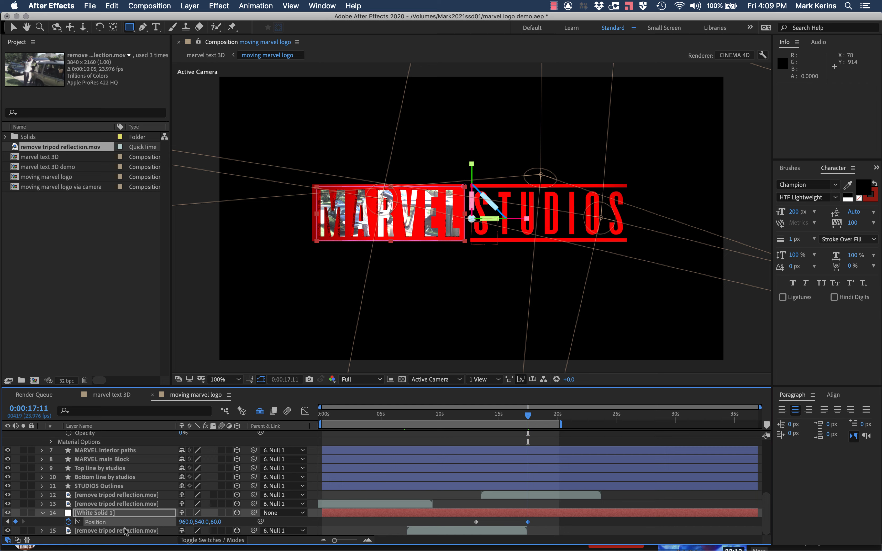
pyautogui.click(213, 522)
pyautogui.write('12')
pyautogui.press('Return')
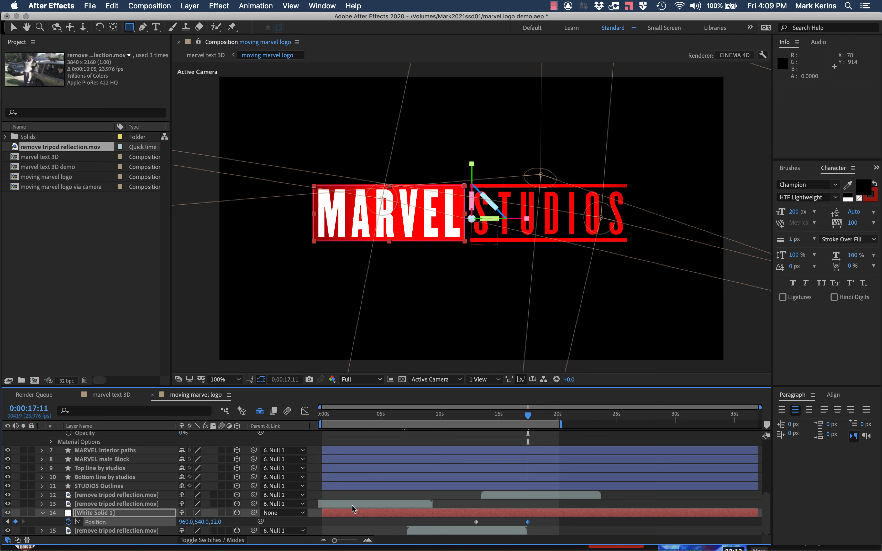
# Scrub between 0:00:13:02 and 0:00:16:17 and examine up close how the white solid fills the MARVEL letters.
pyautogui.moveTo(478, 417); pyautogui.dragTo(511, 419)
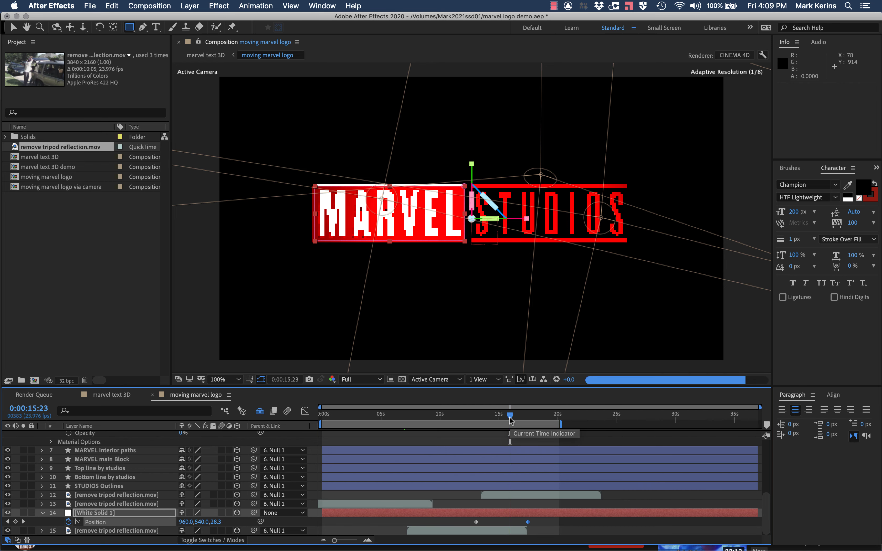
pyautogui.press('.')
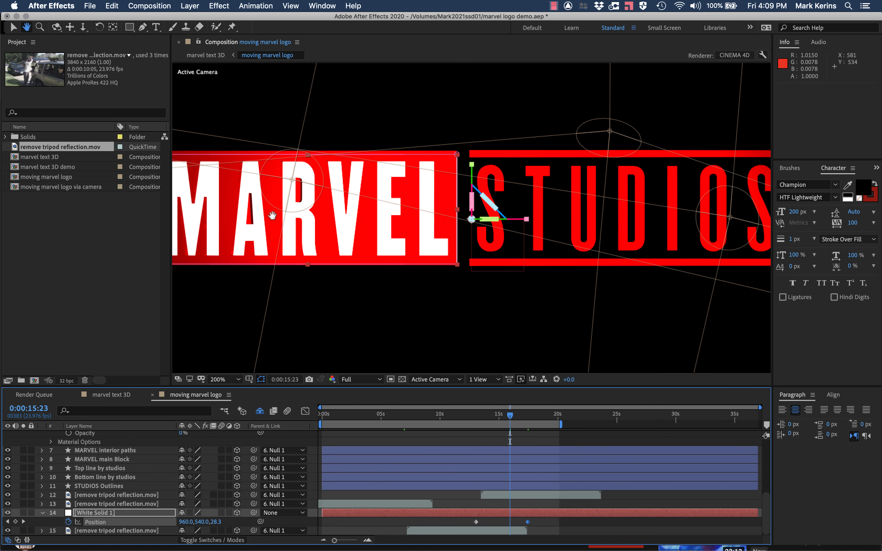
pyautogui.scroll(5, 273, 216)
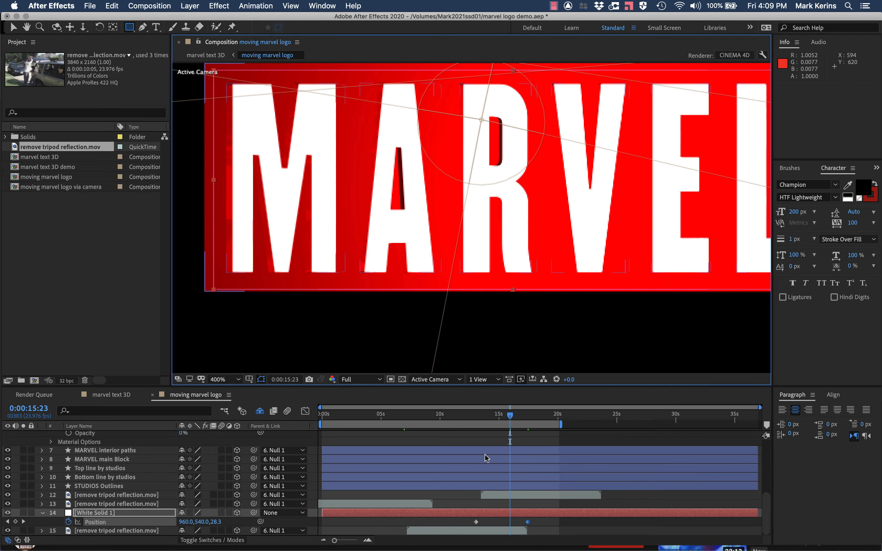
pyautogui.moveTo(484, 420); pyautogui.dragTo(476, 419)
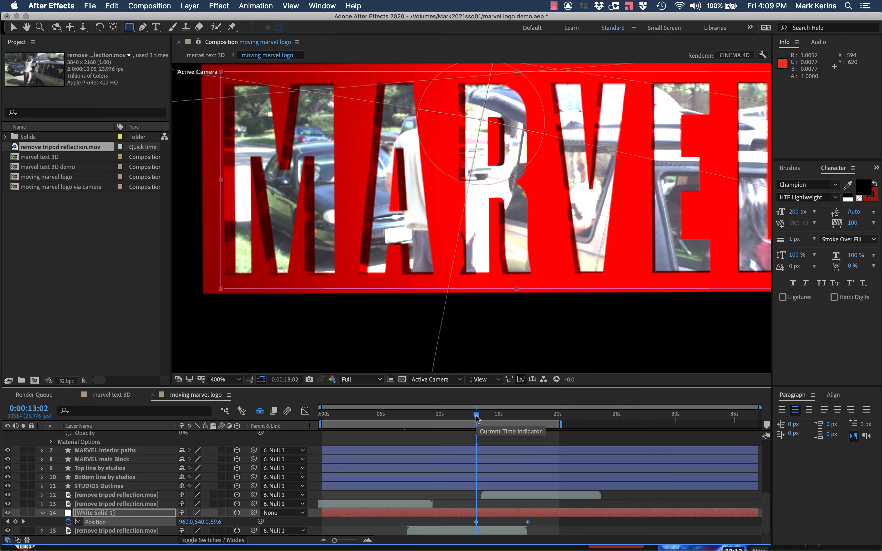
pyautogui.moveTo(478, 420); pyautogui.dragTo(522, 421)
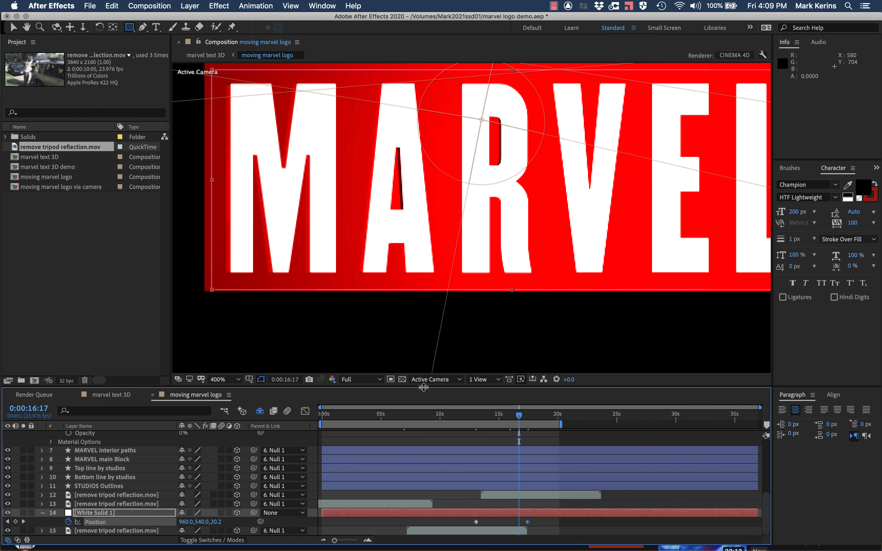
pyautogui.press(',')
pyautogui.press(',')
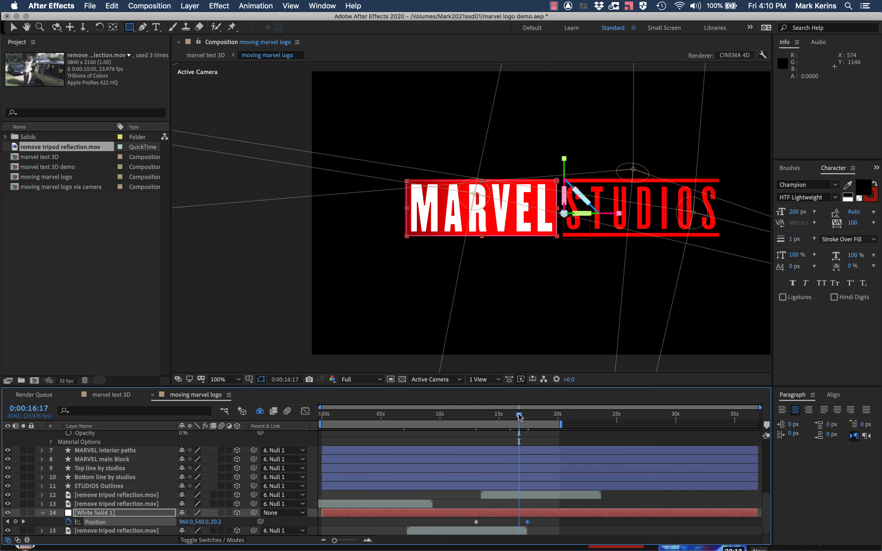
# Parent White Solid 1 to 6. Null 1 like the other logo layers, with the current time at 0:00:18:15.
pyautogui.moveTo(520, 417); pyautogui.dragTo(542, 417)
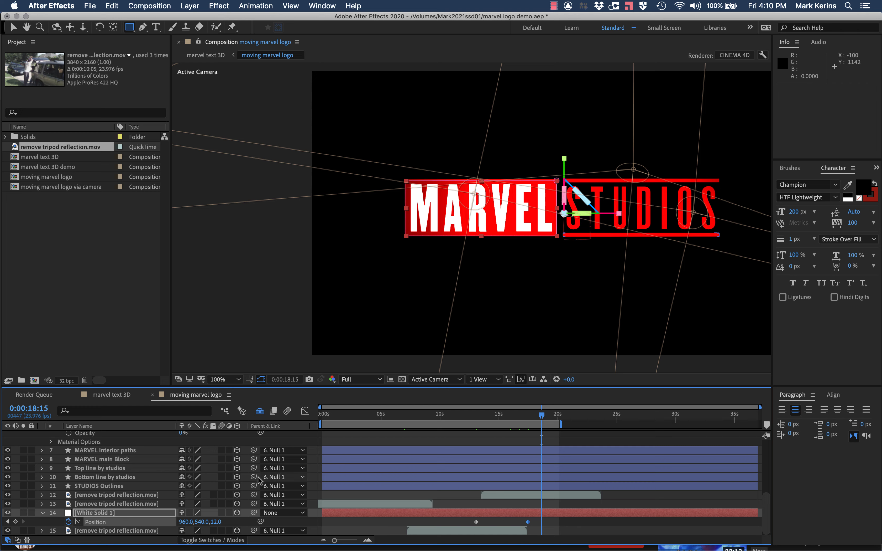
pyautogui.click(278, 512)
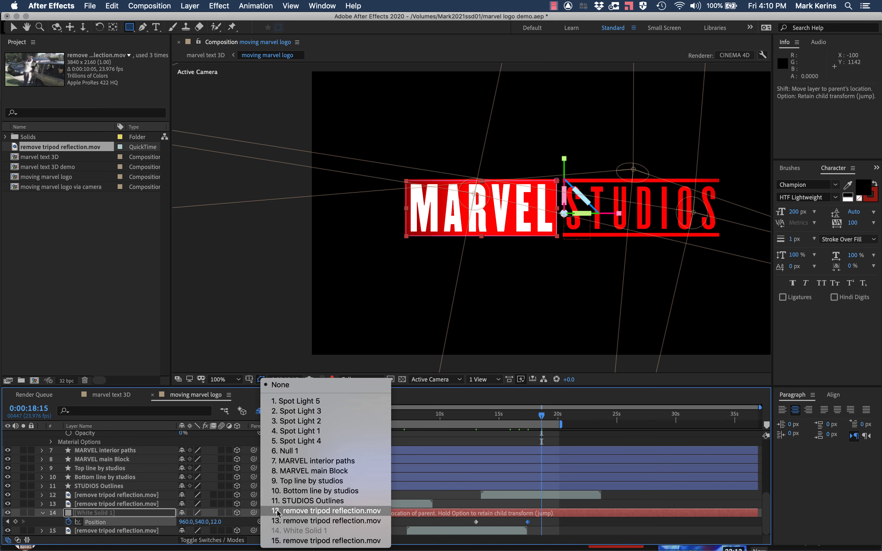
pyautogui.click(287, 453)
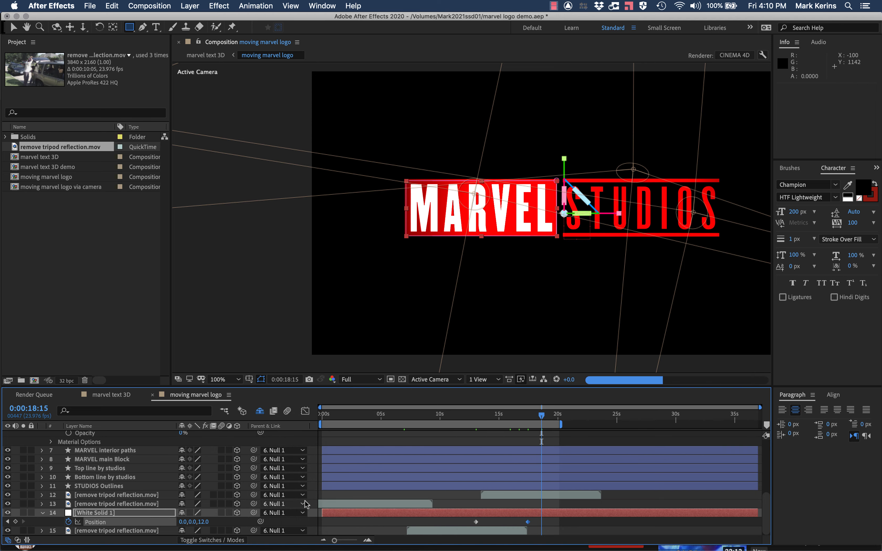
# Inspect the gap between the MARVEL block and STUDIOS up close in the marvel text 3D composition.
pyautogui.click(112, 397)
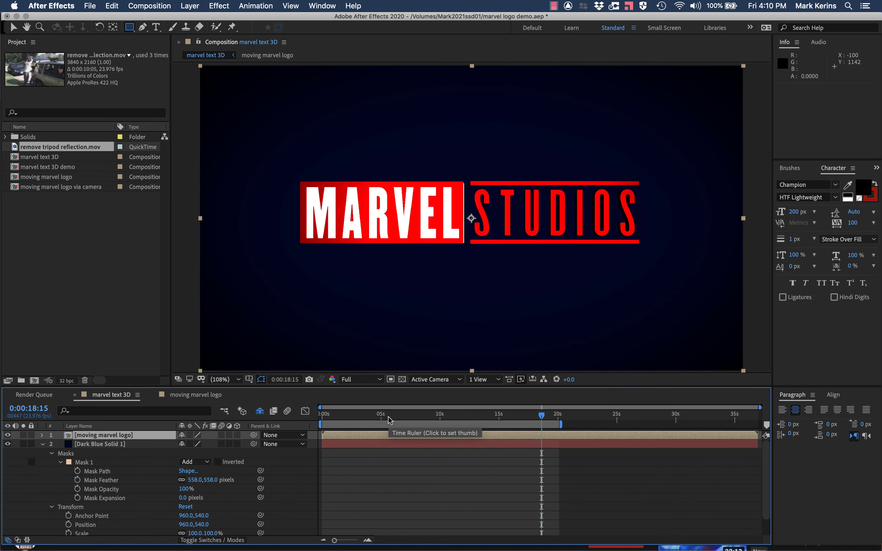
pyautogui.scroll(4, 478, 221)
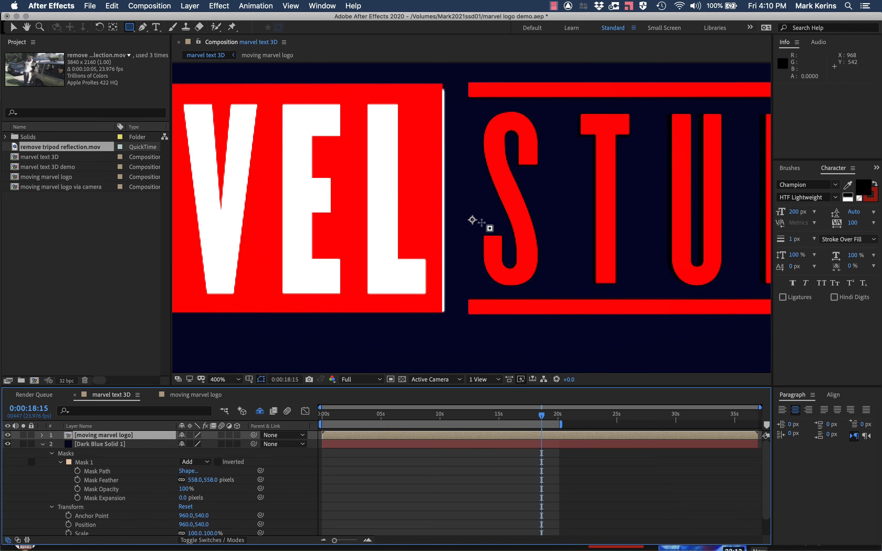
pyautogui.scroll(-4, 447, 140)
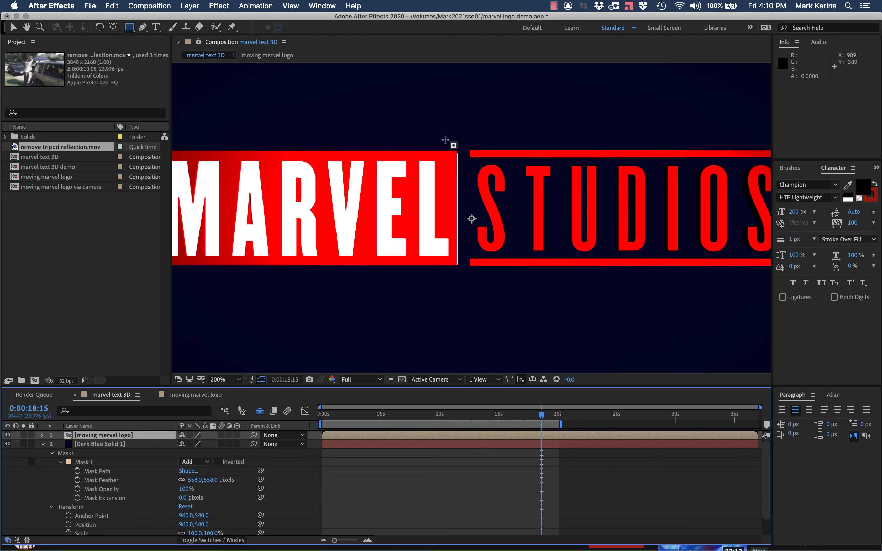
# Pull the two right-hand corner points of White Solid 1's Mask 1 slightly inward in moving marvel logo, and return to marvel text 3D.
pyautogui.click(189, 396)
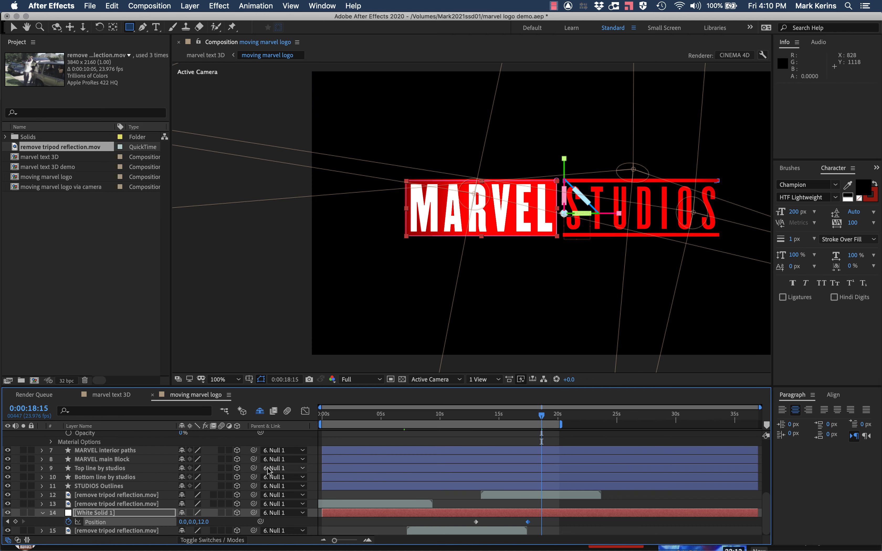
pyautogui.click(109, 512)
pyautogui.click(42, 513)
pyautogui.click(41, 521)
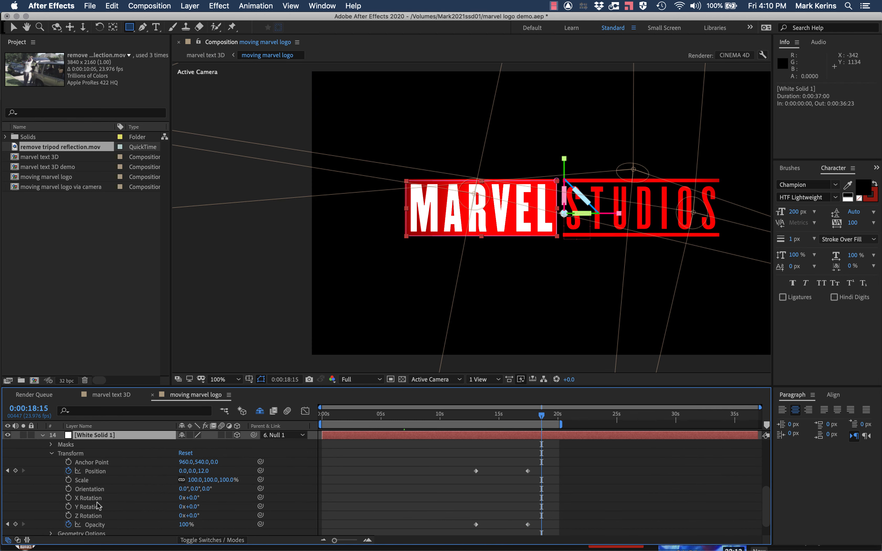
pyautogui.click(66, 445)
pyautogui.click(51, 445)
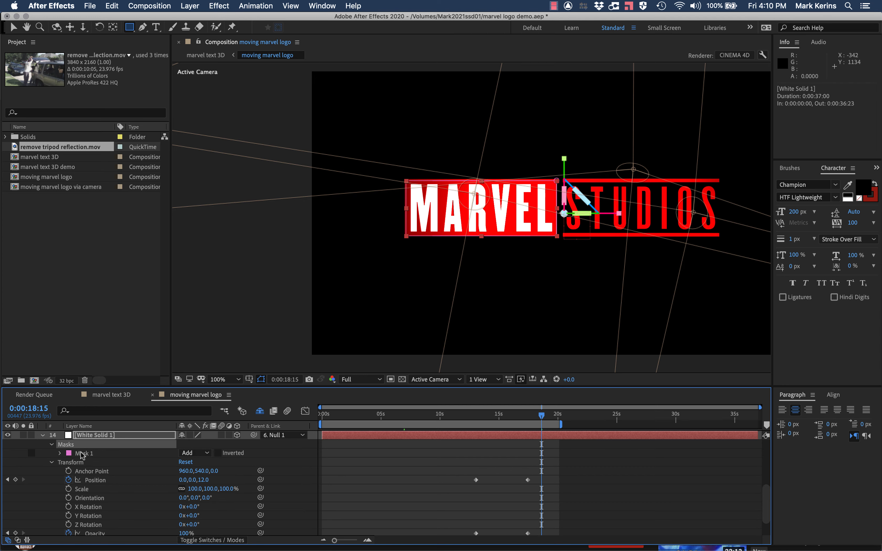
pyautogui.click(82, 453)
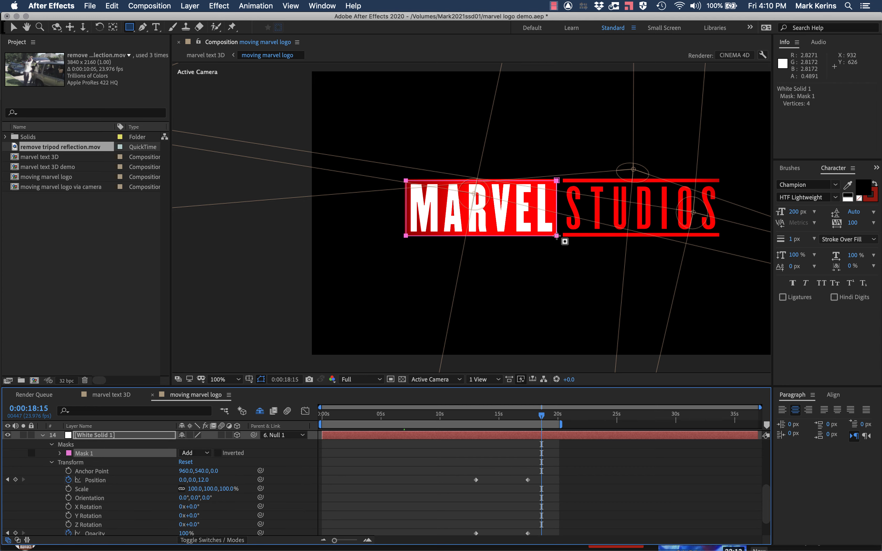
pyautogui.press('v')
pyautogui.moveTo(557, 235); pyautogui.dragTo(556, 237)
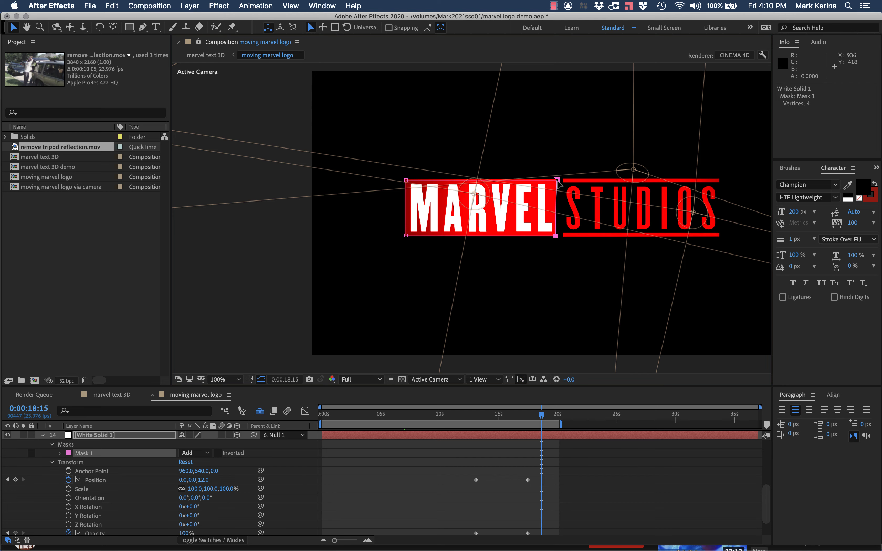
pyautogui.moveTo(557, 180); pyautogui.dragTo(556, 183)
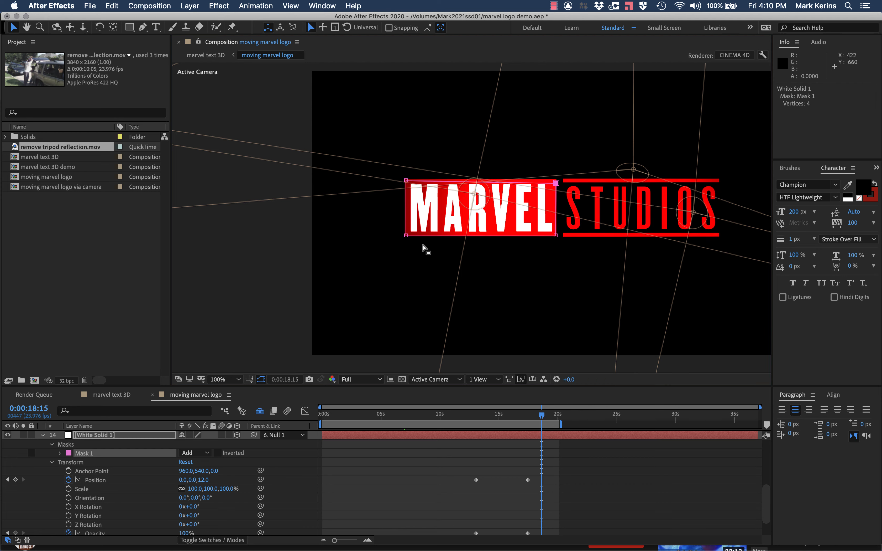
pyautogui.click(127, 395)
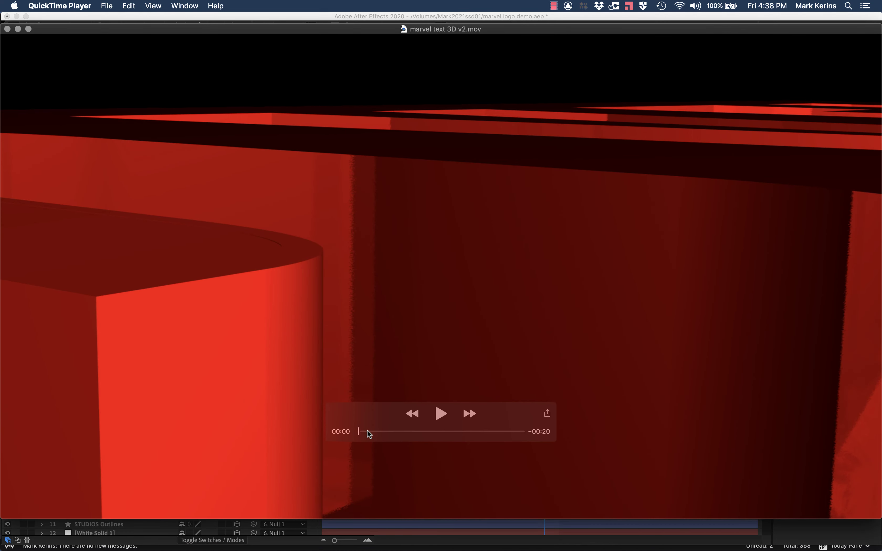
# Review the footage behind the MARVEL letters in marvel text 3D v2.mov up to 00:11 in QuickTime Player, and return to After Effects.
pyautogui.moveTo(369, 434); pyautogui.dragTo(410, 436)
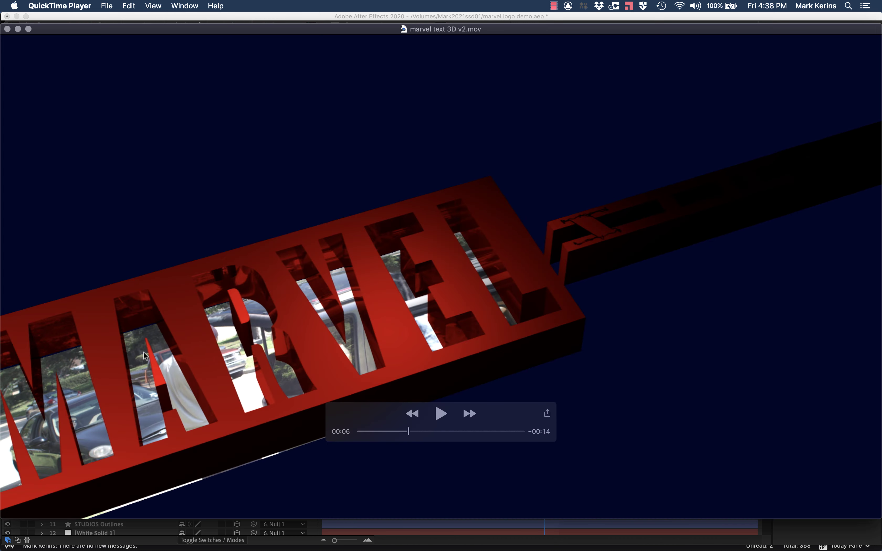
pyautogui.press('space')
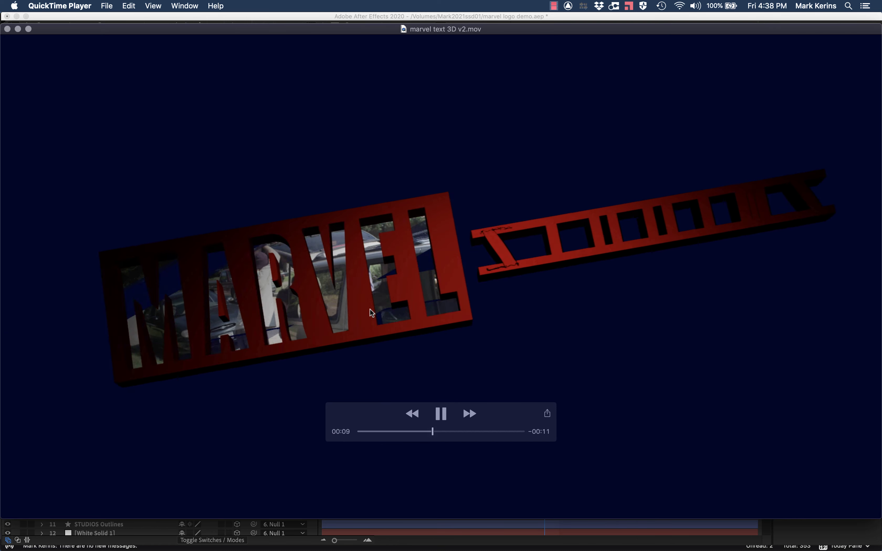
pyautogui.press('space')
pyautogui.moveTo(437, 431); pyautogui.dragTo(448, 432)
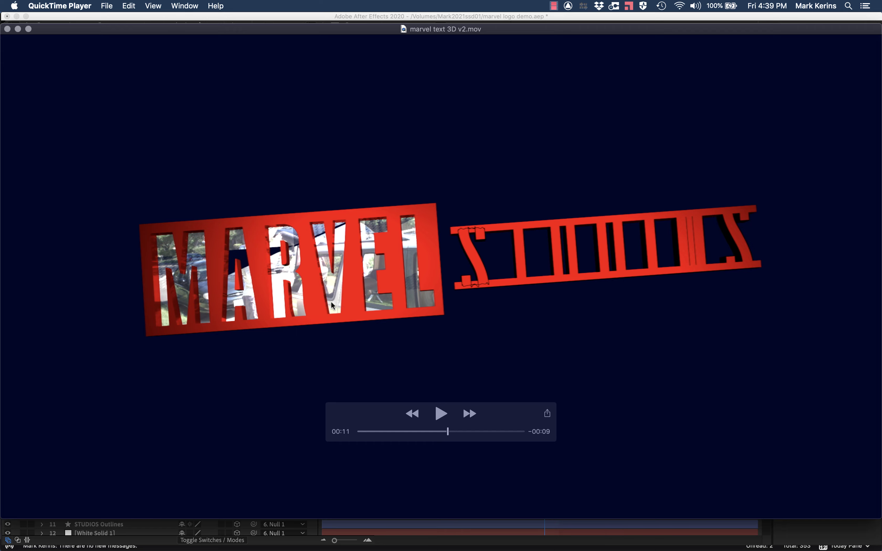
pyautogui.press('super+Tab')
pyautogui.press('super+Tab')
pyautogui.press('super+Tab')
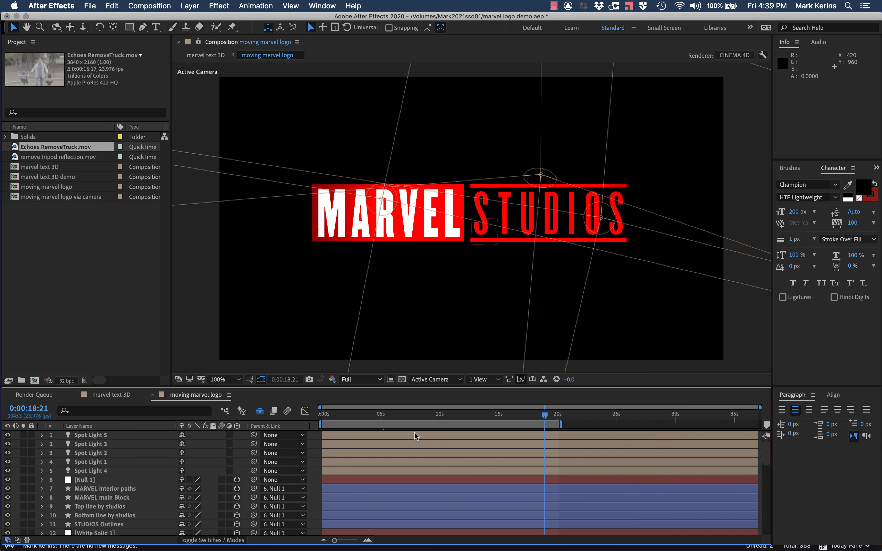
# At 0:00:07:12 in moving marvel logo, examine the overlapping footage behind the MARVEL letters and the settings of the remove tripod reflection.mov layers.
pyautogui.moveTo(382, 415); pyautogui.dragTo(435, 416)
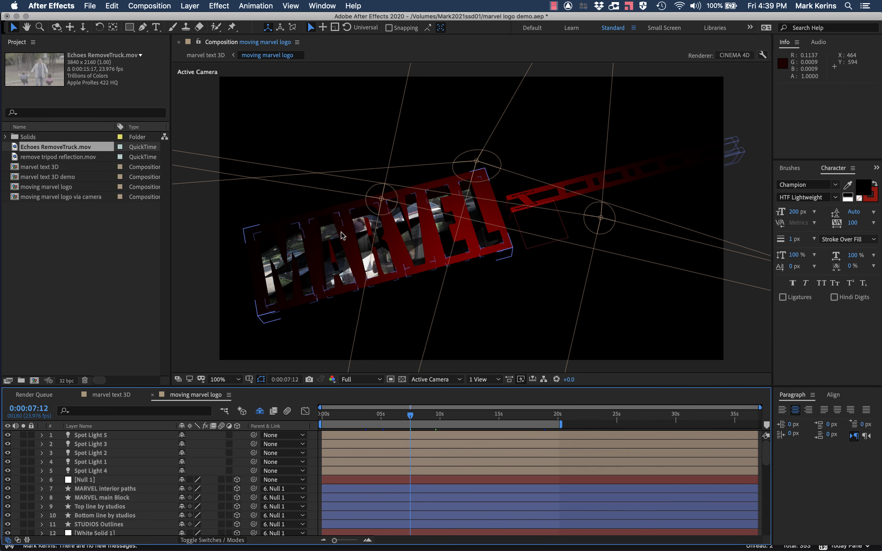
pyautogui.click(336, 264)
pyautogui.scroll(-10, 79, 475)
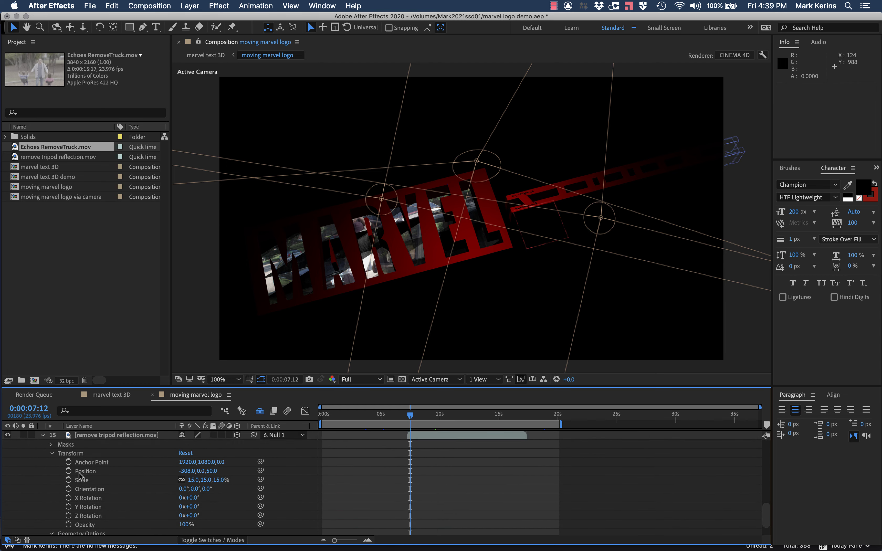
pyautogui.scroll(5, 80, 476)
pyautogui.scroll(3, 80, 476)
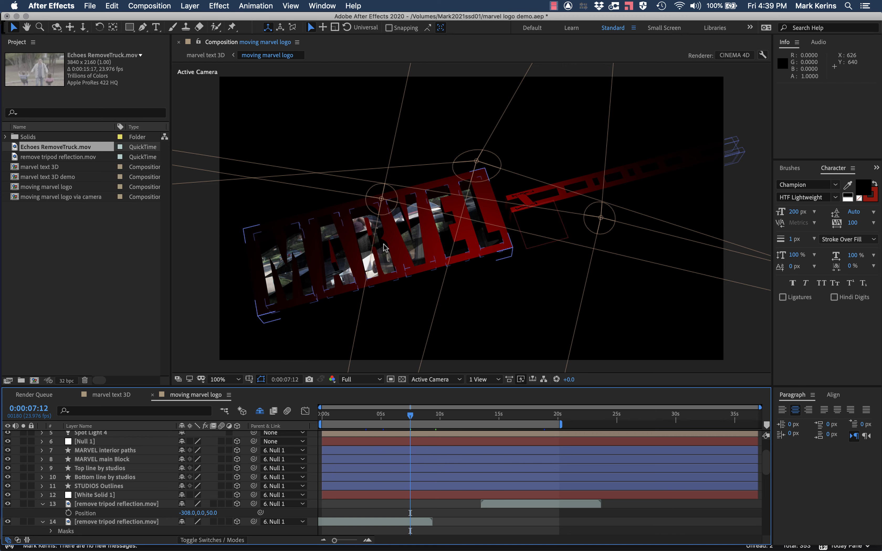
pyautogui.press(',')
pyautogui.press('.')
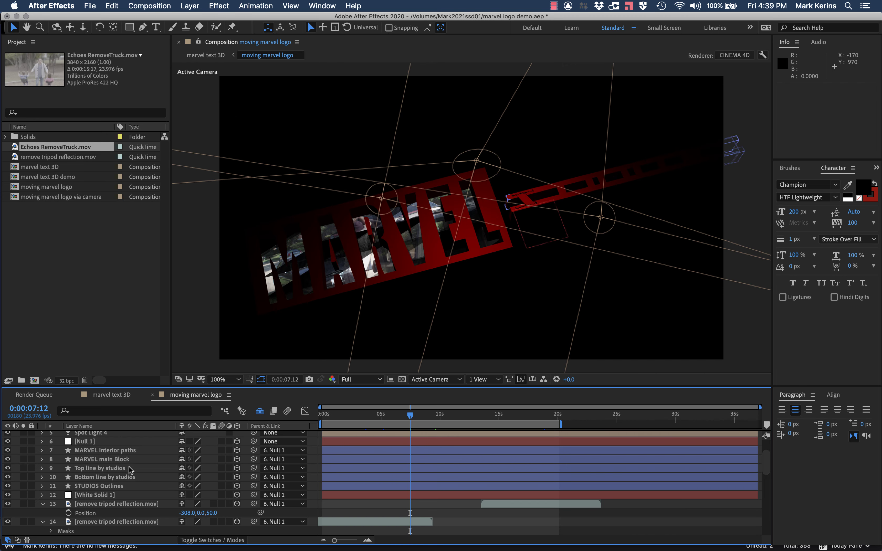
pyautogui.scroll(-5, 116, 483)
pyautogui.scroll(-4, 116, 484)
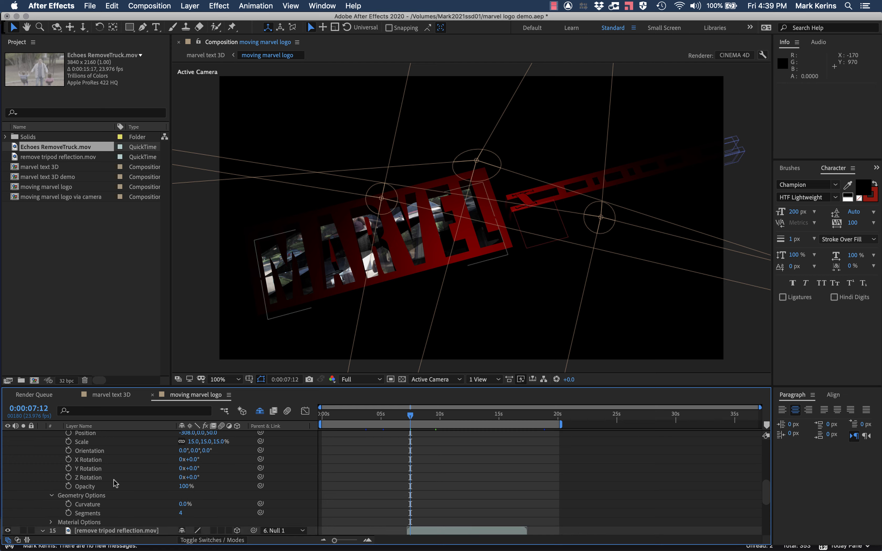
pyautogui.scroll(4, 79, 503)
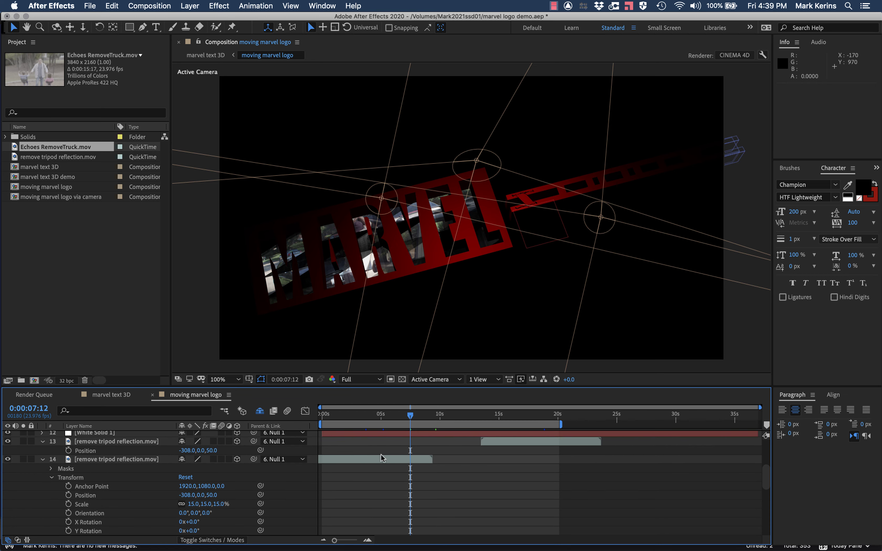
# Try Curvature values of 5% and 50% on remove tripod reflection.mov layer 14 and inspect the bend up close.
pyautogui.click(406, 460)
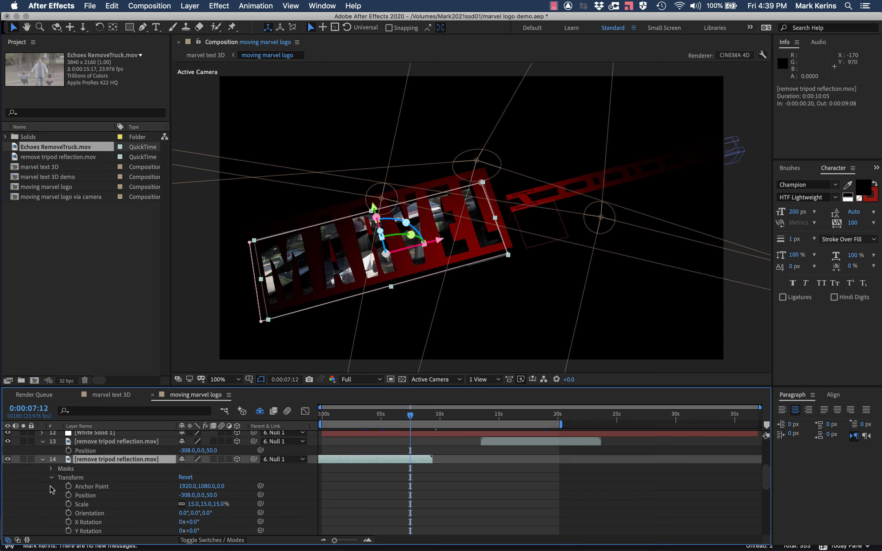
pyautogui.scroll(-3, 75, 506)
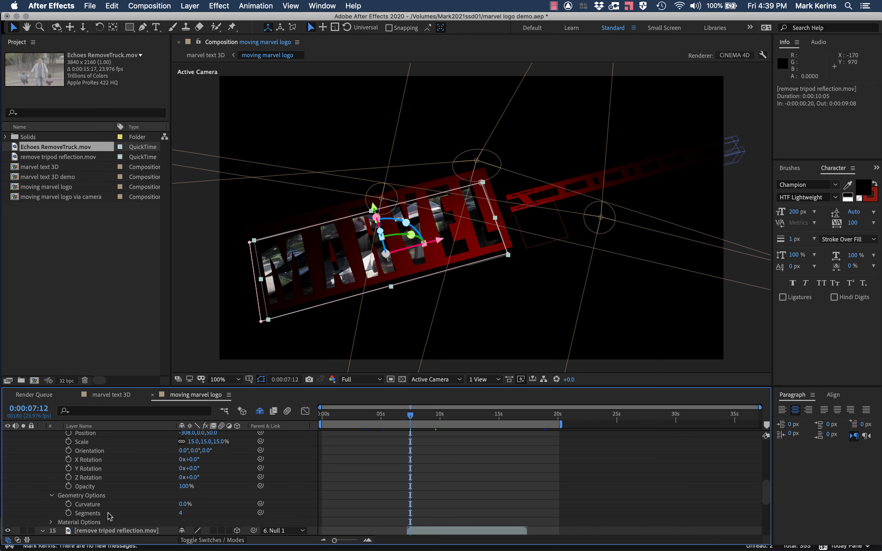
pyautogui.click(184, 504)
pyautogui.press('Return')
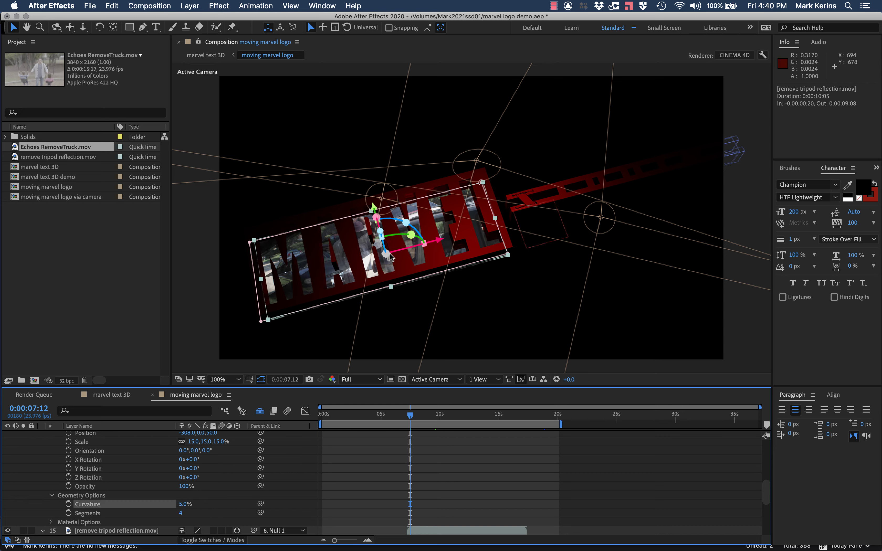
pyautogui.click(181, 509)
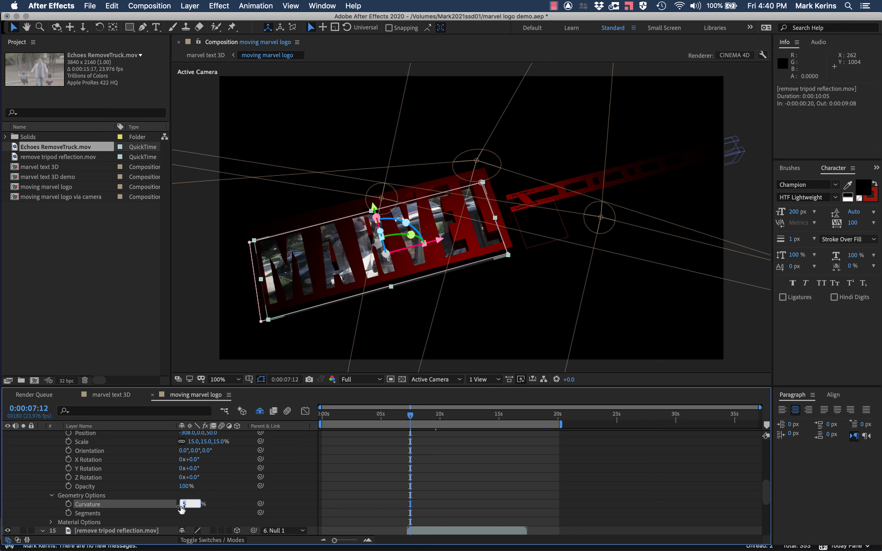
pyautogui.write('50')
pyautogui.press('Return')
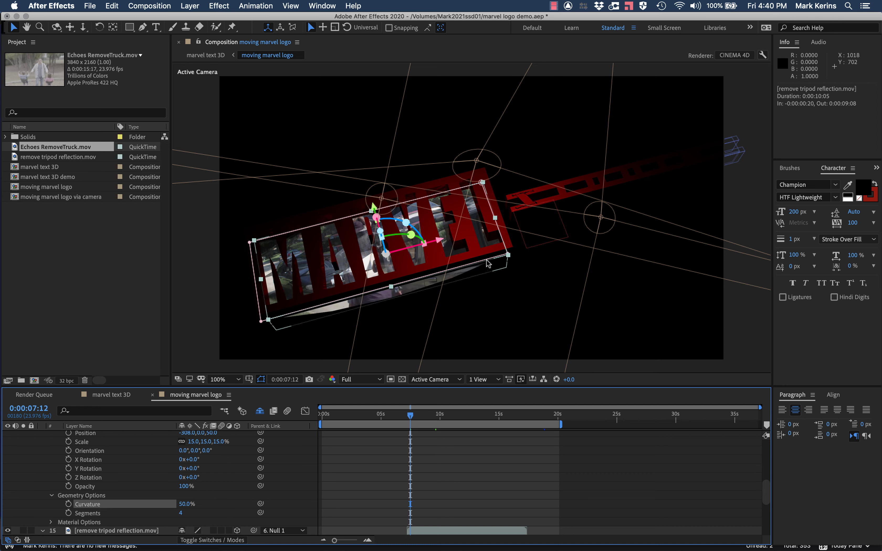
pyautogui.press('.')
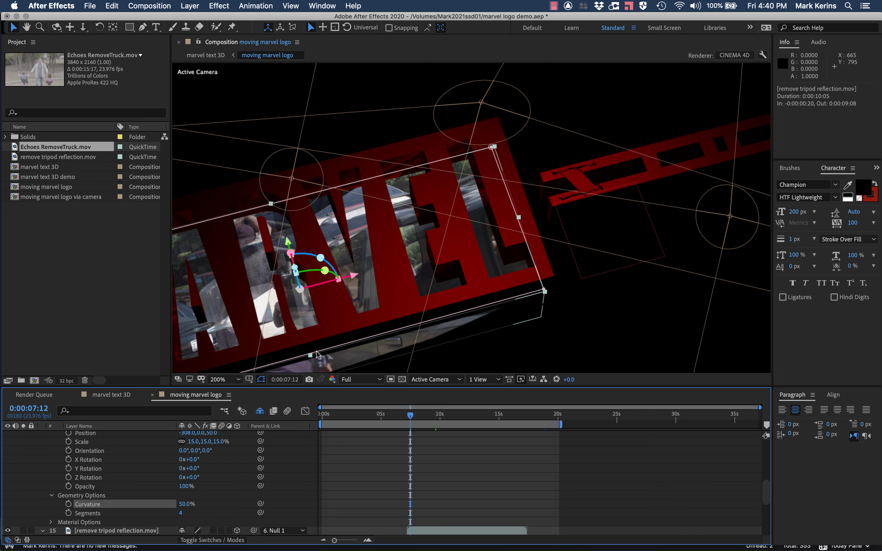
pyautogui.press(',')
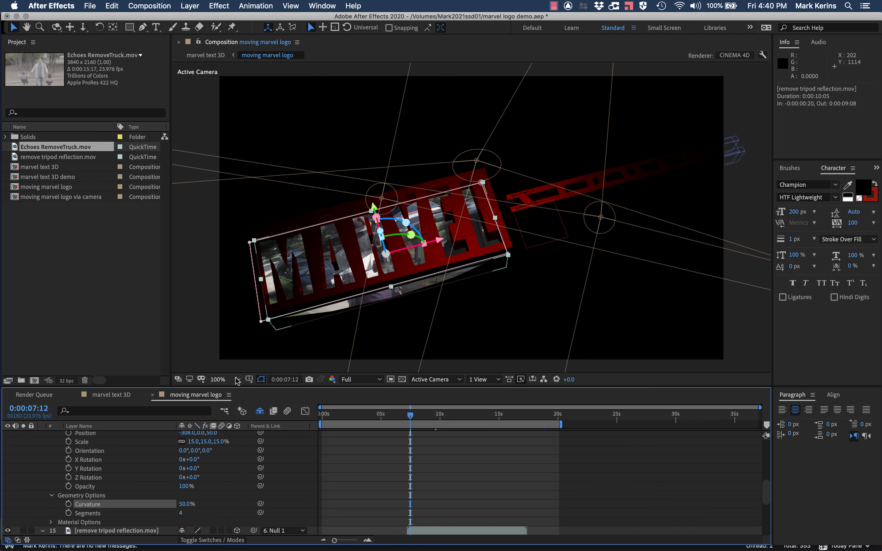
# Reduce the Curvature of remove tripod reflection.mov layer 14, first to 0.0001% and finally to 0.01%.
pyautogui.click(184, 504)
pyautogui.write('0.0001')
pyautogui.press('Return')
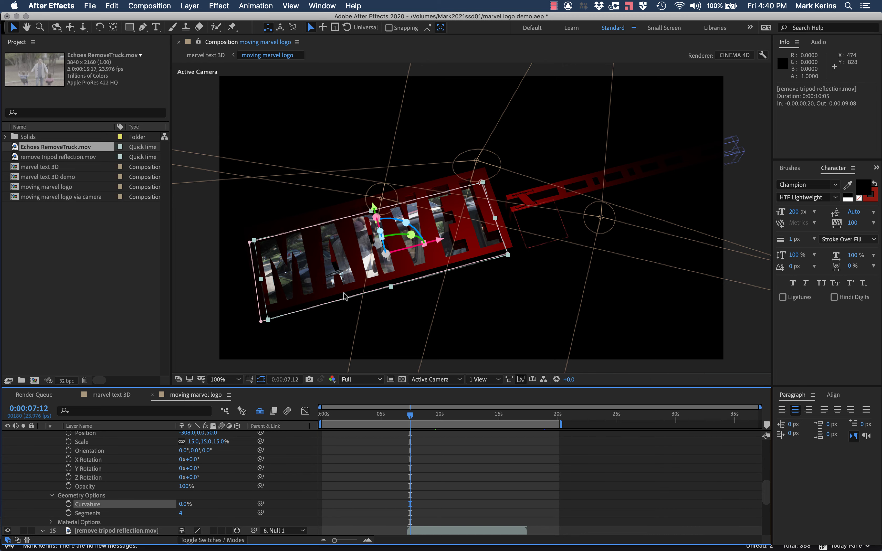
pyautogui.press(',')
pyautogui.press(',')
pyautogui.click(182, 504)
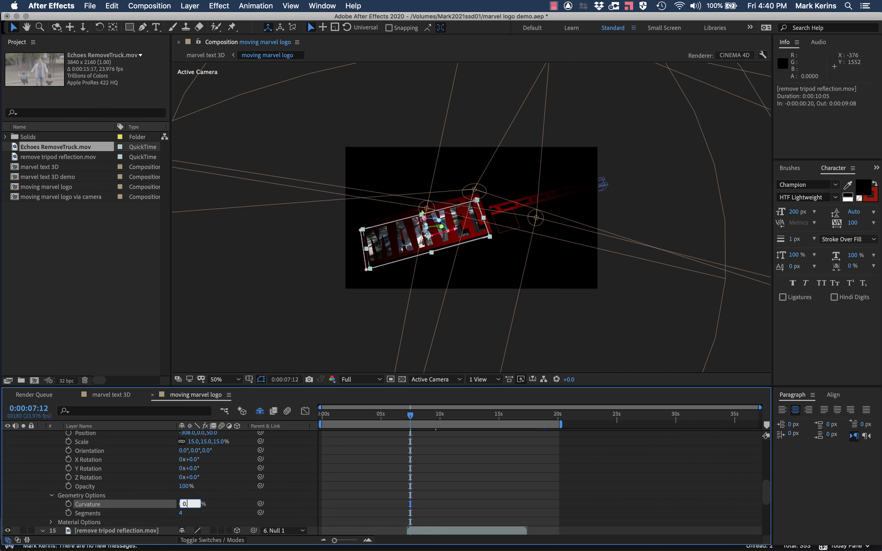
pyautogui.write('0.01')
pyautogui.press('Return')
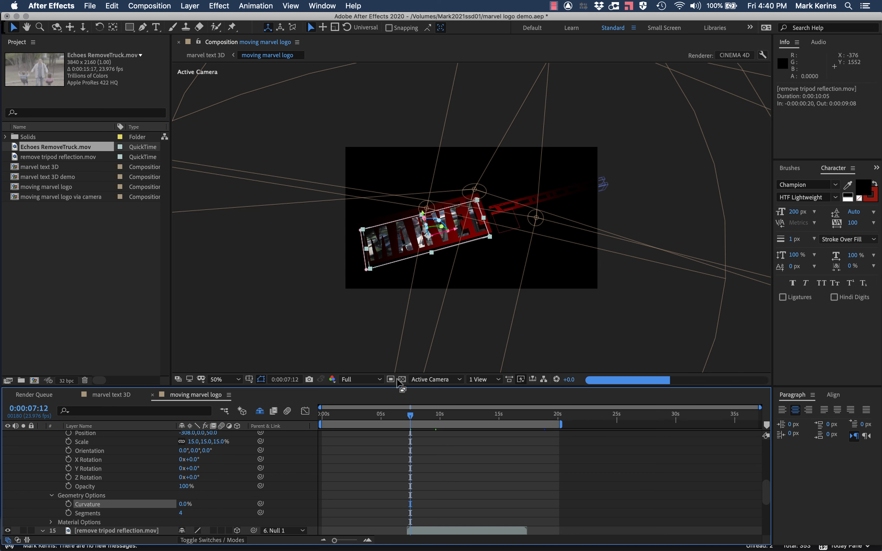
# Give remove tripod reflection.mov layer 15 a near-zero Curvature and check the Geometry Options of layers 14 and 15.
pyautogui.scroll(-5, 164, 505)
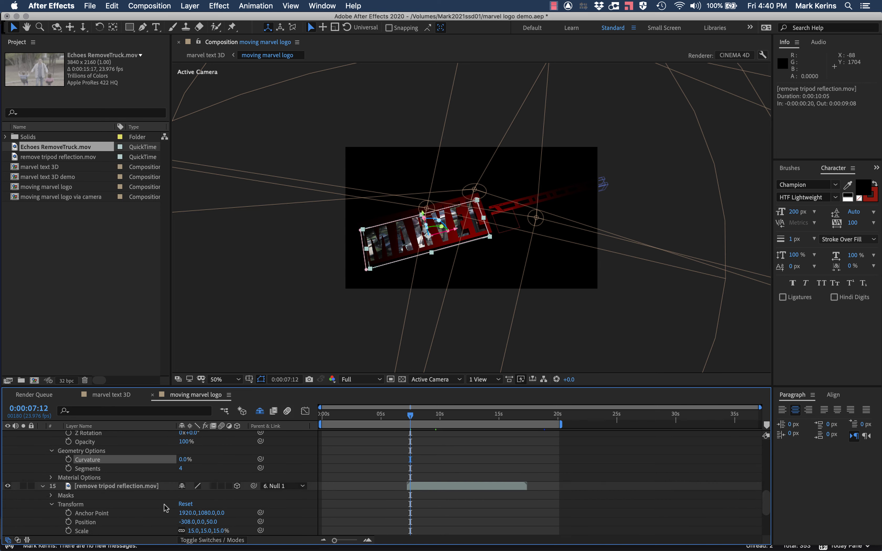
pyautogui.scroll(5, 166, 508)
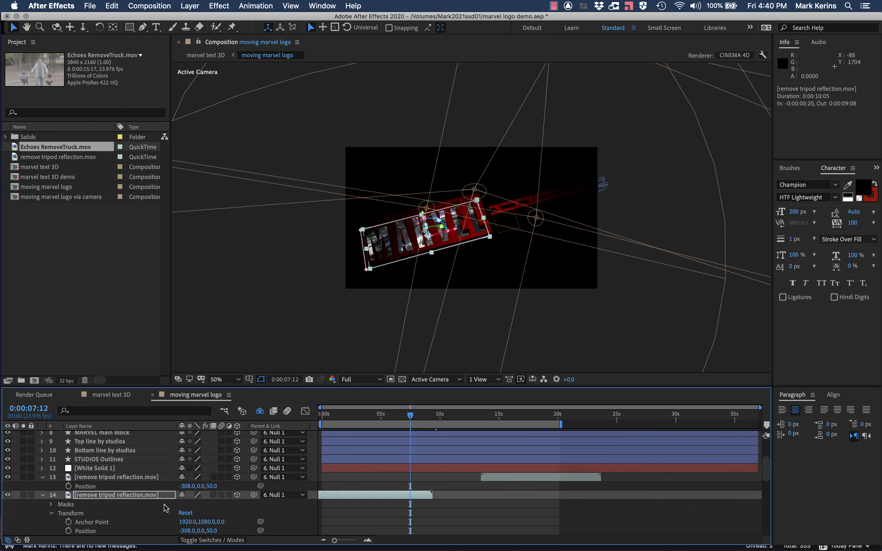
pyautogui.scroll(-7, 166, 508)
pyautogui.moveTo(410, 503); pyautogui.dragTo(412, 504)
pyautogui.scroll(2, 176, 487)
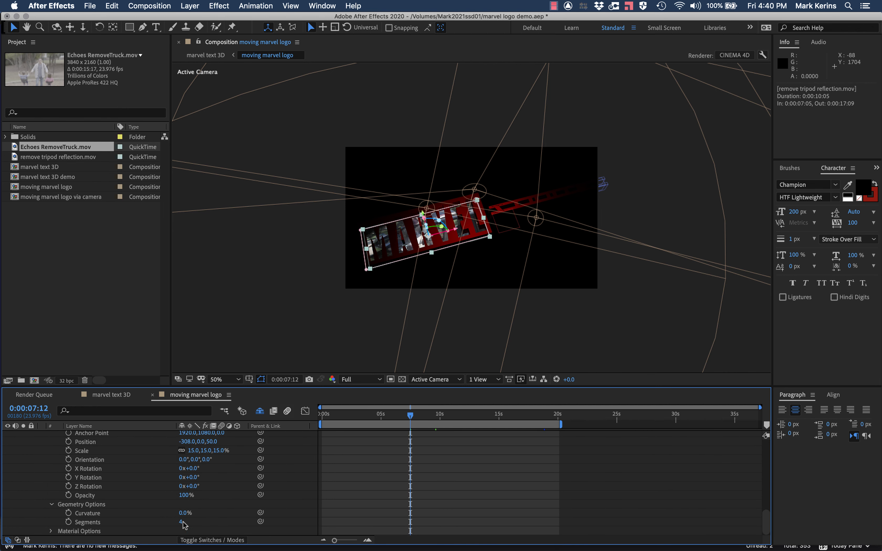
pyautogui.click(183, 513)
pyautogui.press('Return')
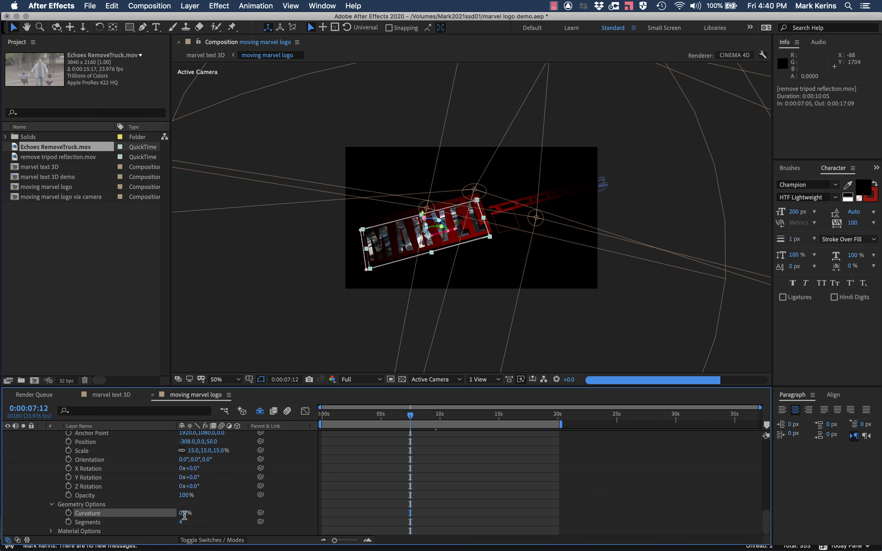
pyautogui.press('/')
pyautogui.scroll(-3, 269, 442)
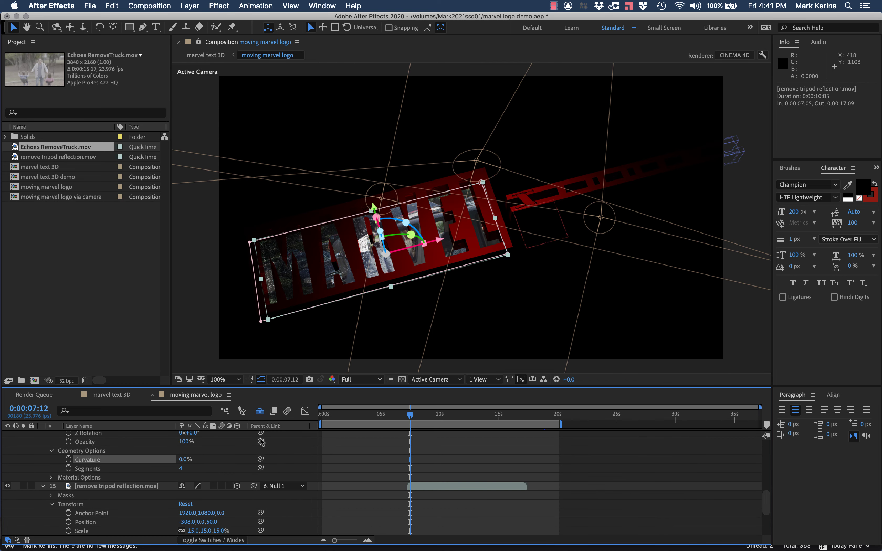
pyautogui.scroll(3, 391, 481)
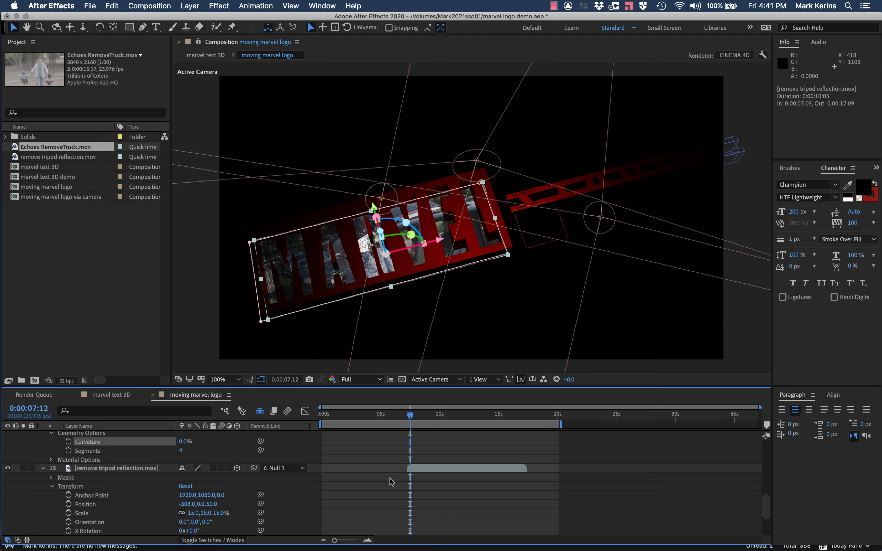
pyautogui.click(441, 532)
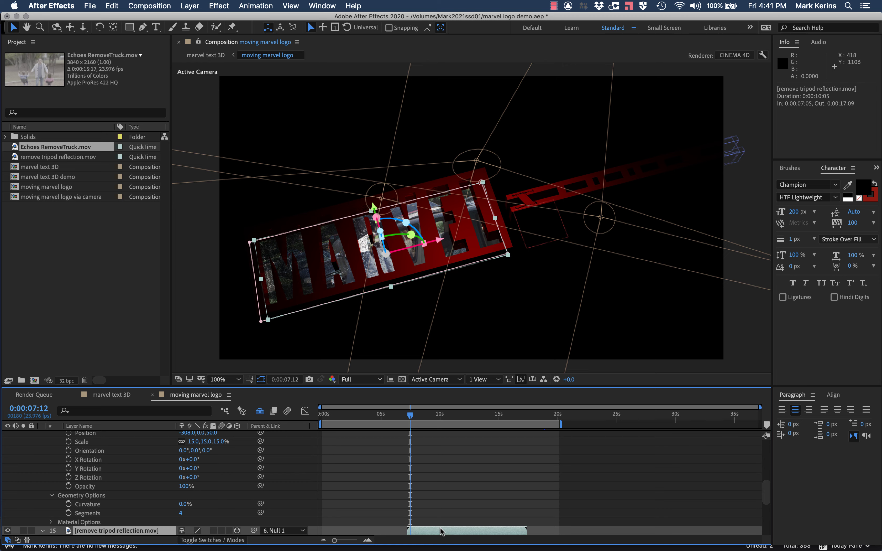
pyautogui.scroll(1, 376, 507)
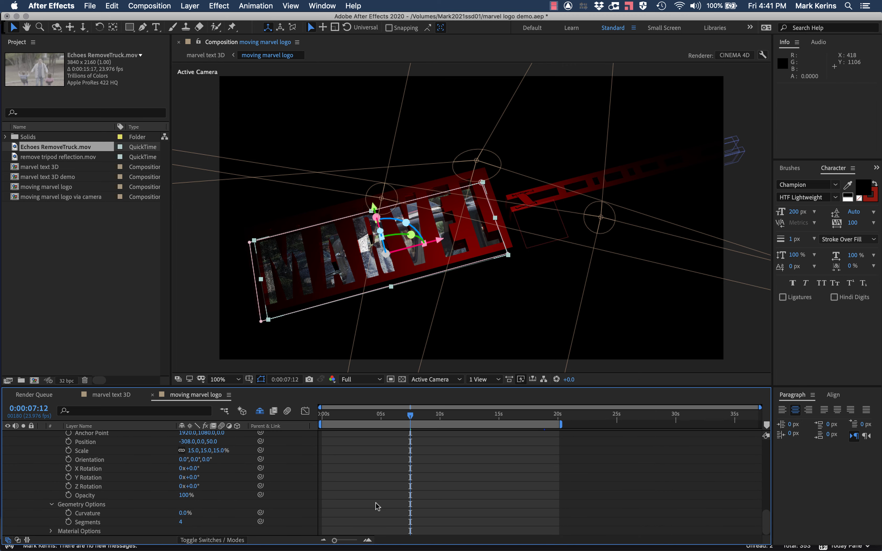
# Adjust remove tripod reflection.mov layer 15 by one frame so it begins at 0:00:07:13, right after layer 14 ends.
pyautogui.scroll(-3, 414, 492)
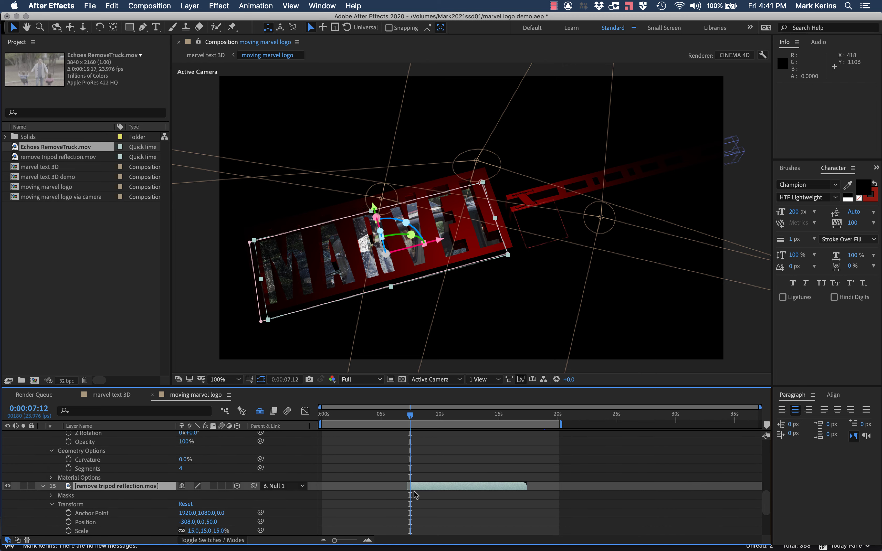
pyautogui.scroll(2, 412, 491)
pyautogui.moveTo(411, 491); pyautogui.dragTo(412, 492)
pyautogui.press(';')
pyautogui.scroll(10, 408, 492)
pyautogui.hscroll(2, 407, 493)
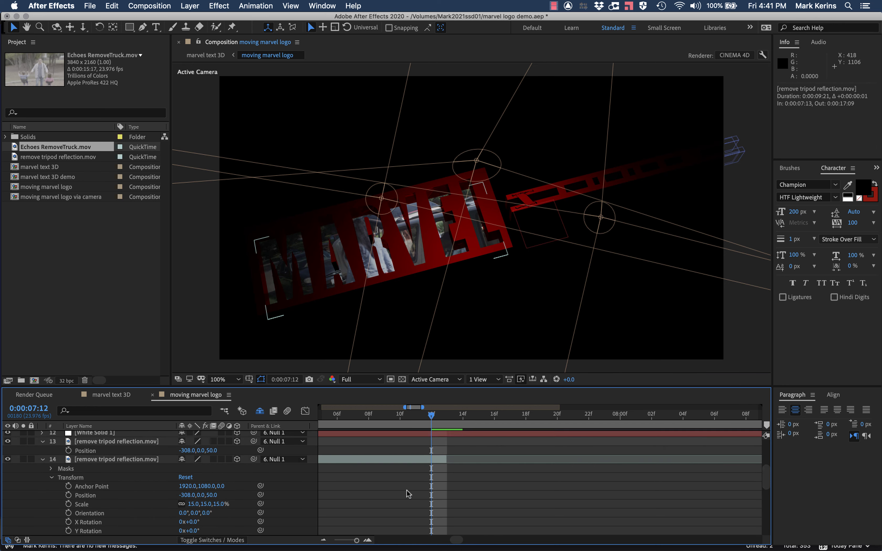
pyautogui.scroll(-6, 407, 492)
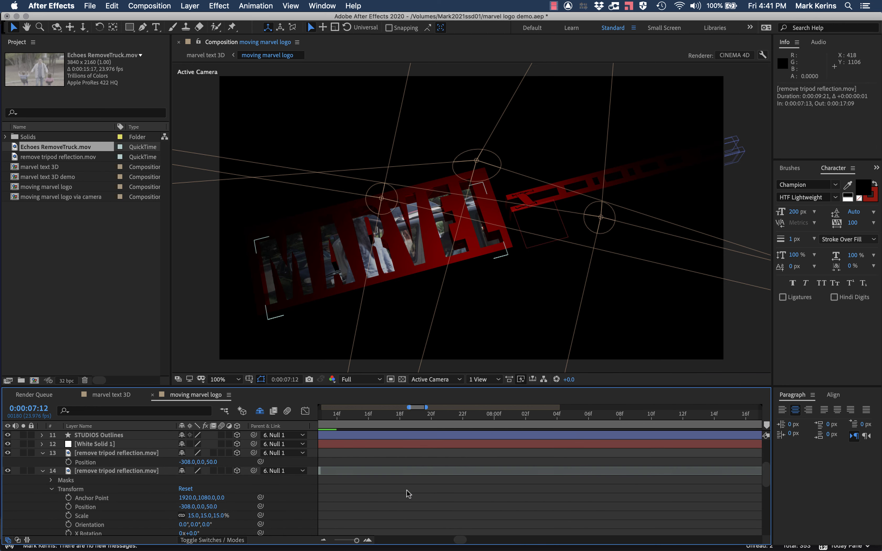
pyautogui.hscroll(-2, 407, 492)
pyautogui.scroll(5, 408, 493)
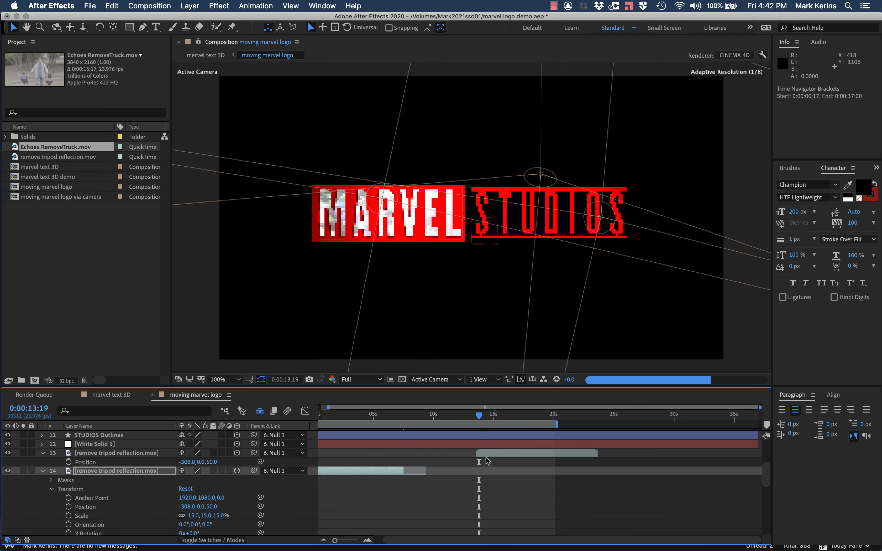
# Set the Curvature in the Geometry Options of remove tripod reflection.mov layer 13.
pyautogui.click(488, 455)
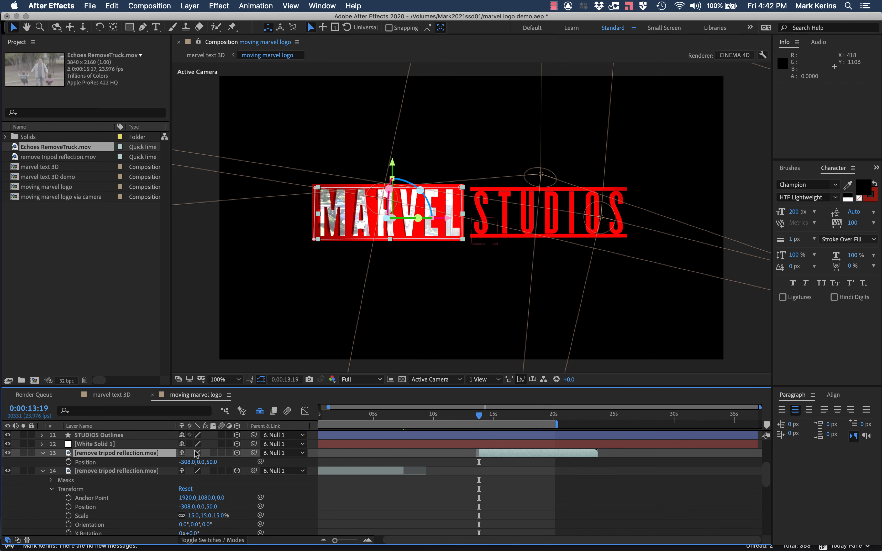
pyautogui.click(43, 453)
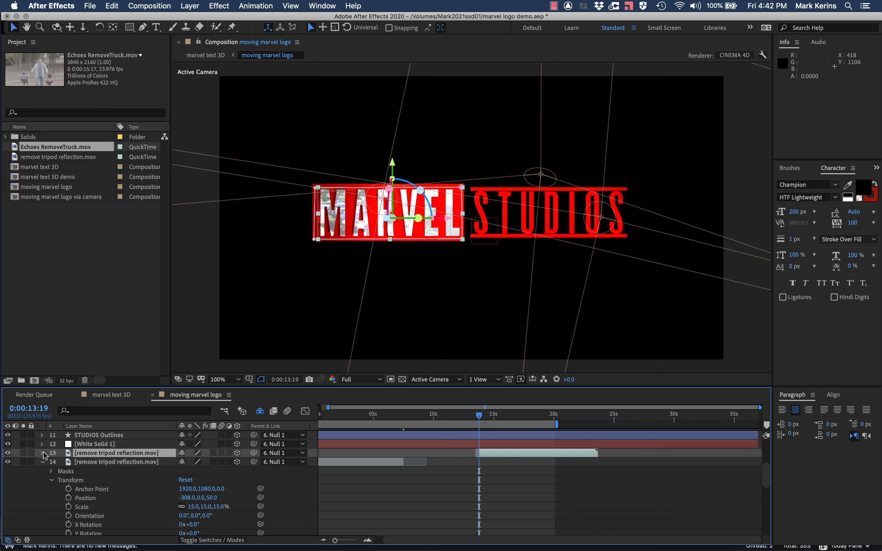
pyautogui.click(43, 452)
pyautogui.scroll(-3, 68, 525)
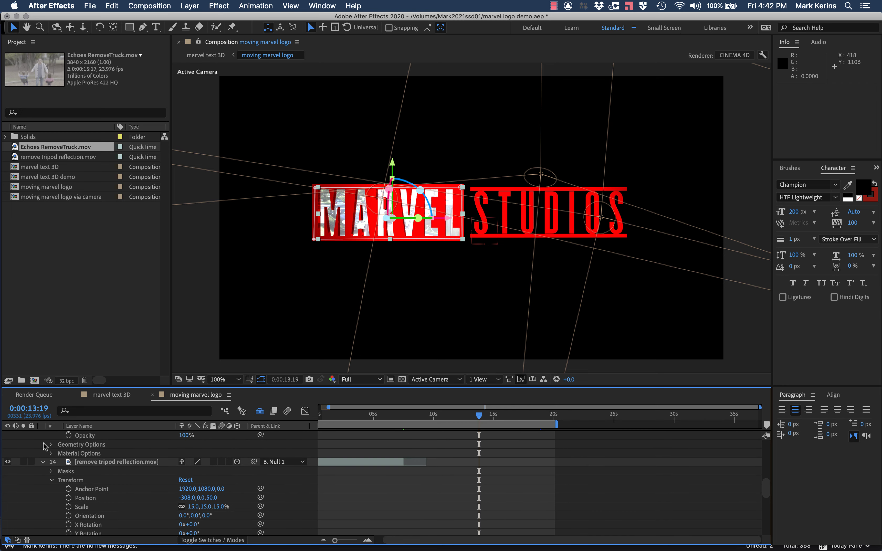
pyautogui.click(51, 444)
pyautogui.click(184, 453)
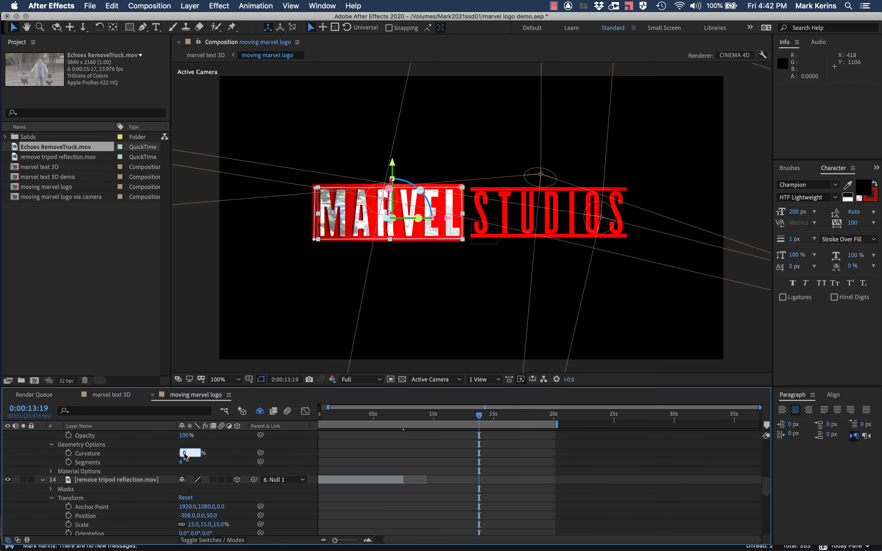
pyautogui.press('Return')
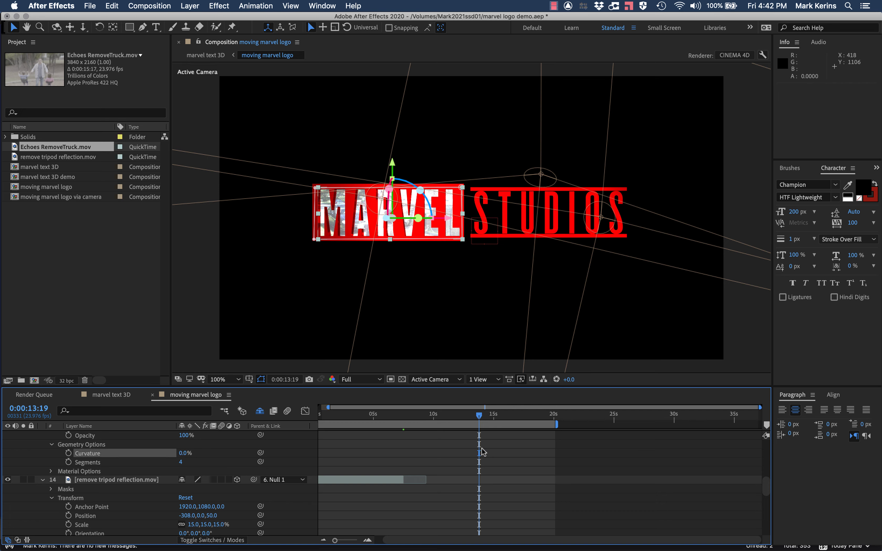
# Trim the end of remove tripod reflection.mov layer 15 to 0:00:13:18, just before layer 13 begins.
pyautogui.scroll(-1, 483, 452)
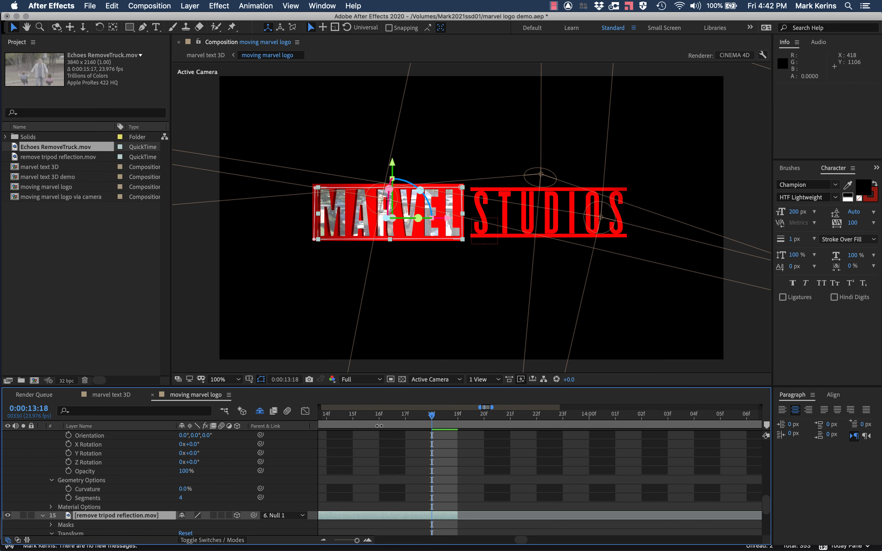
pyautogui.scroll(-5, 379, 426)
pyautogui.hscroll(-2, 358, 410)
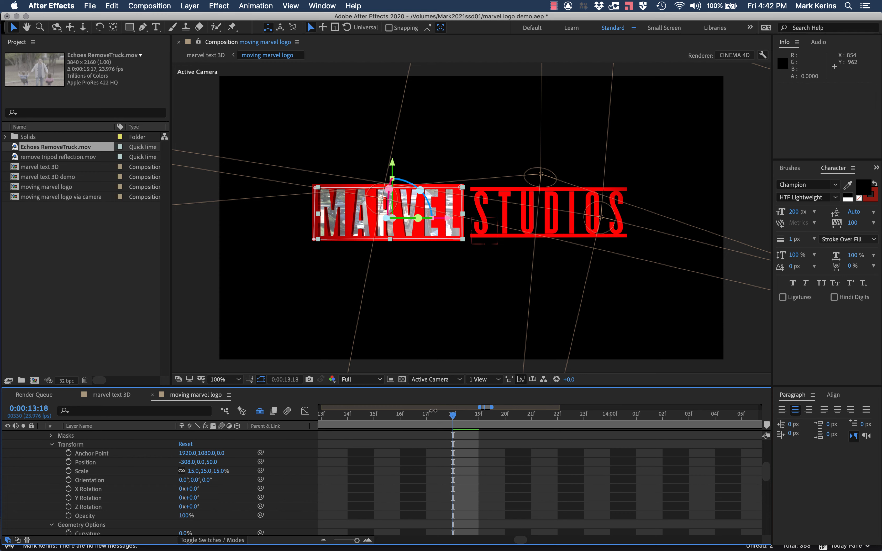
# Move to 0:00:09:18 and inspect up close where the STUDIOS letters meet the upper and lower lines.
pyautogui.scroll(10, 433, 412)
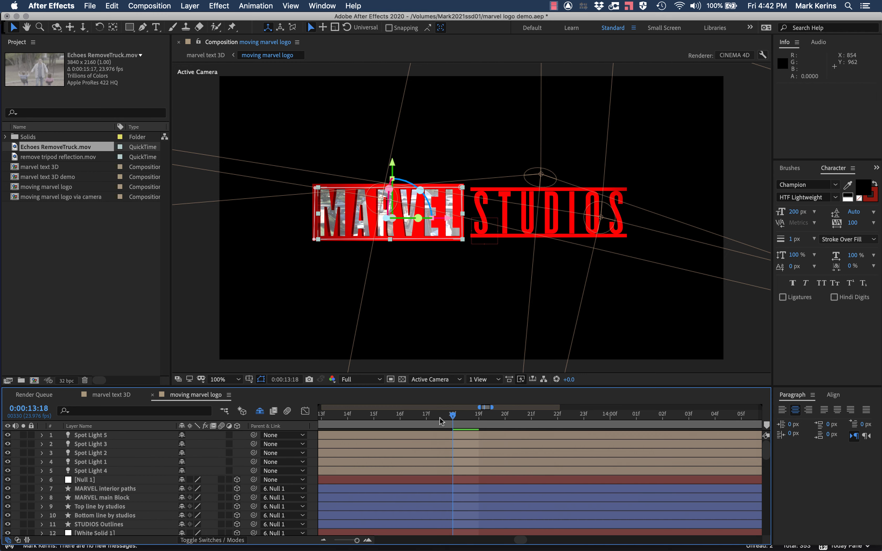
pyautogui.click(323, 541)
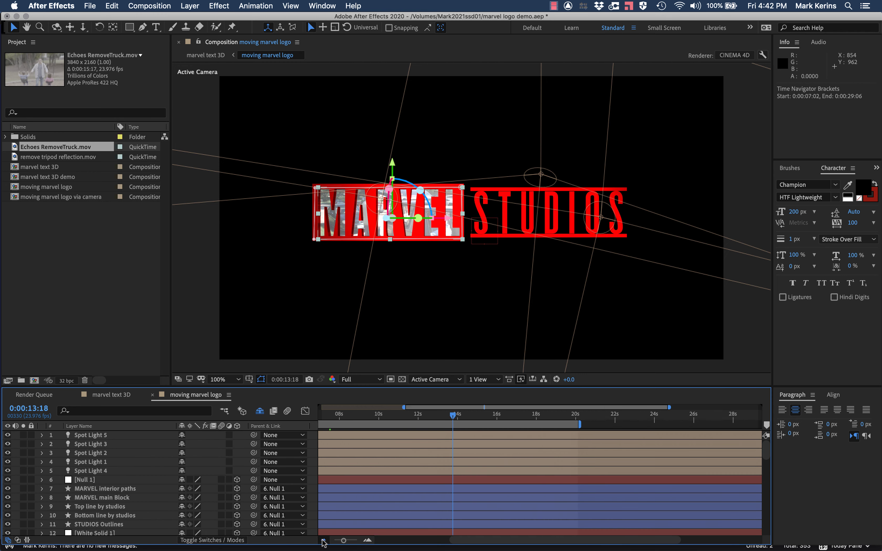
pyautogui.click(322, 541)
pyautogui.click(449, 415)
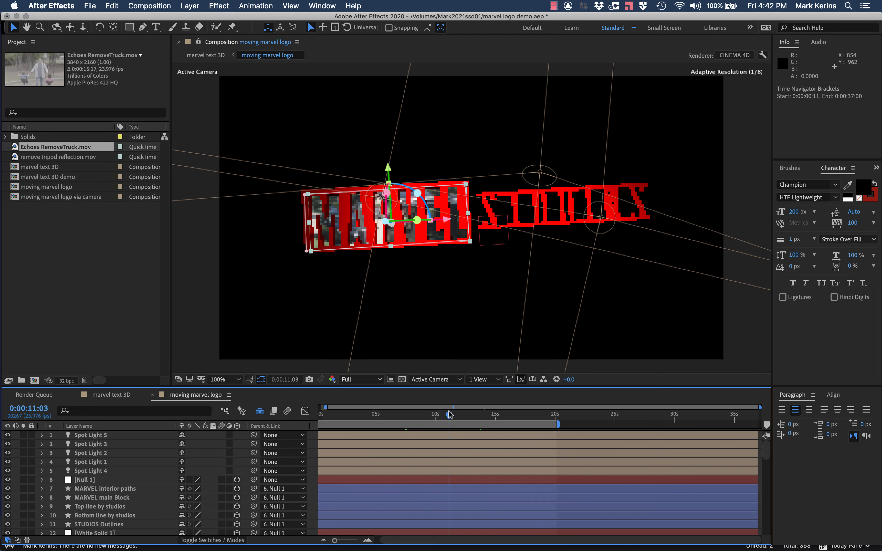
pyautogui.moveTo(450, 415); pyautogui.dragTo(433, 413)
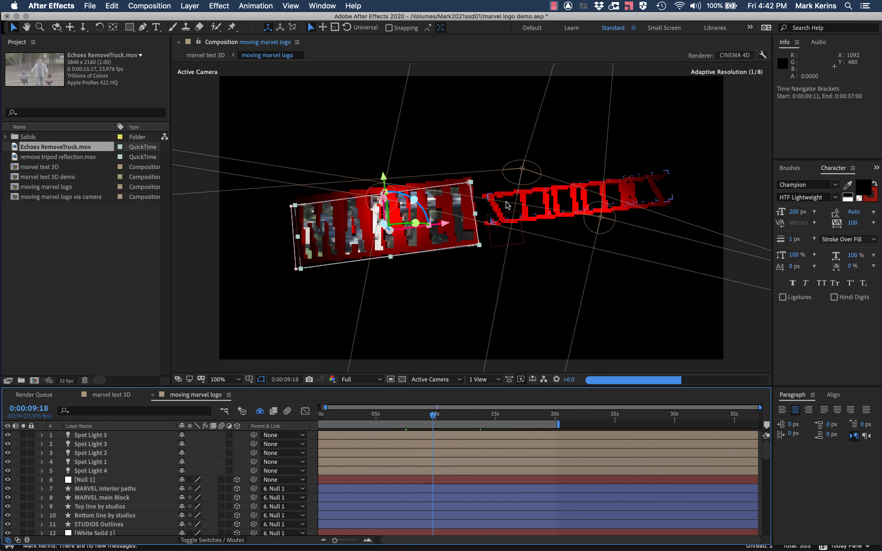
pyautogui.scroll(4, 508, 205)
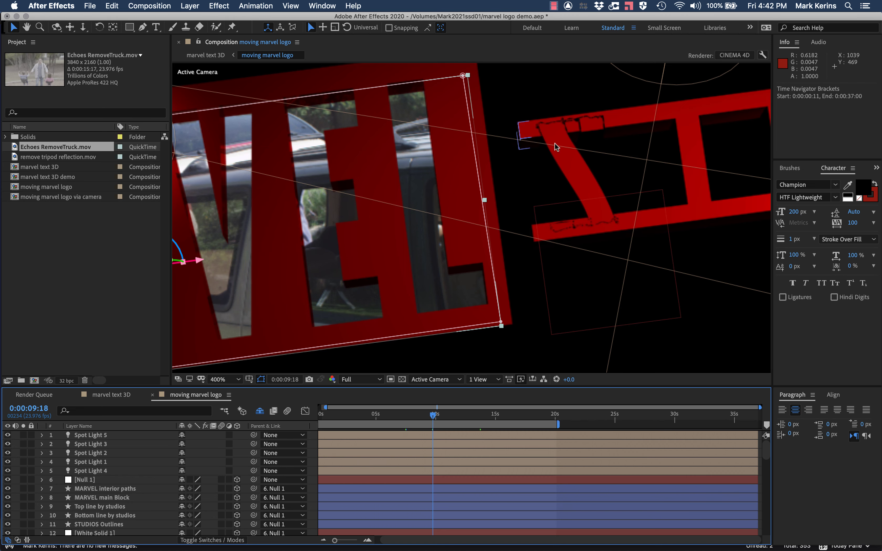
pyautogui.scroll(-4, 527, 218)
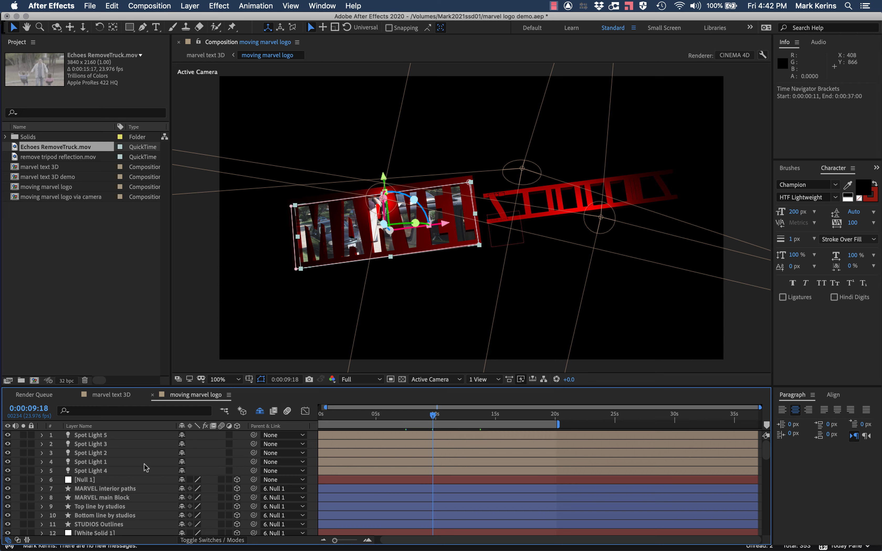
# Set the Extrusion Depth of the STUDIOS Outlines layer to 30.
pyautogui.click(65, 524)
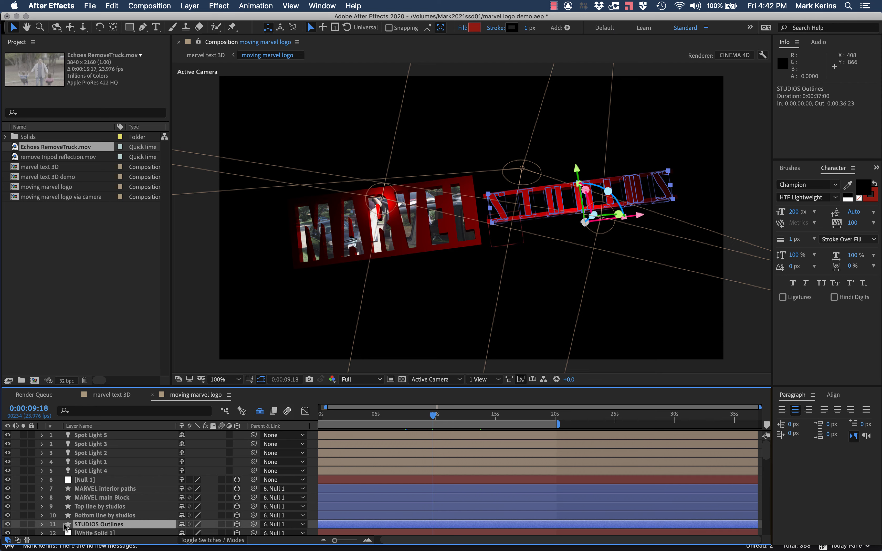
pyautogui.click(42, 524)
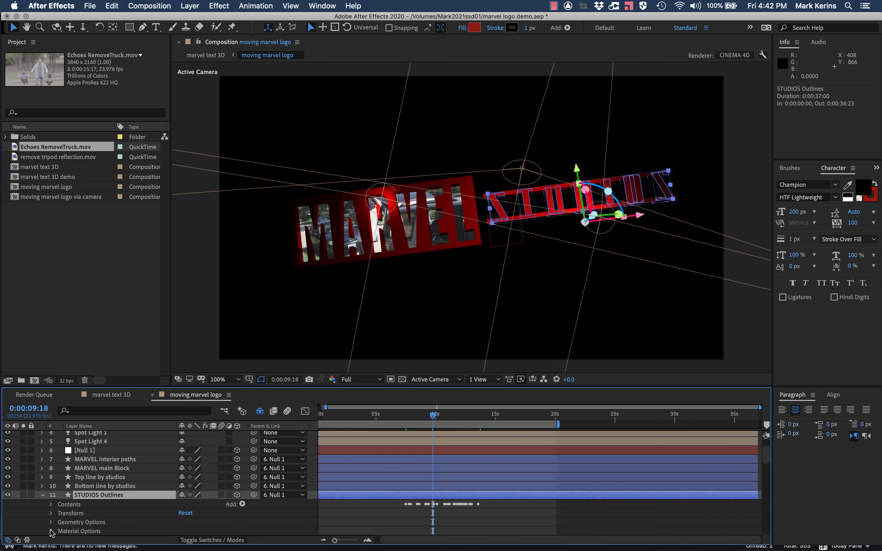
pyautogui.click(51, 531)
pyautogui.click(53, 437)
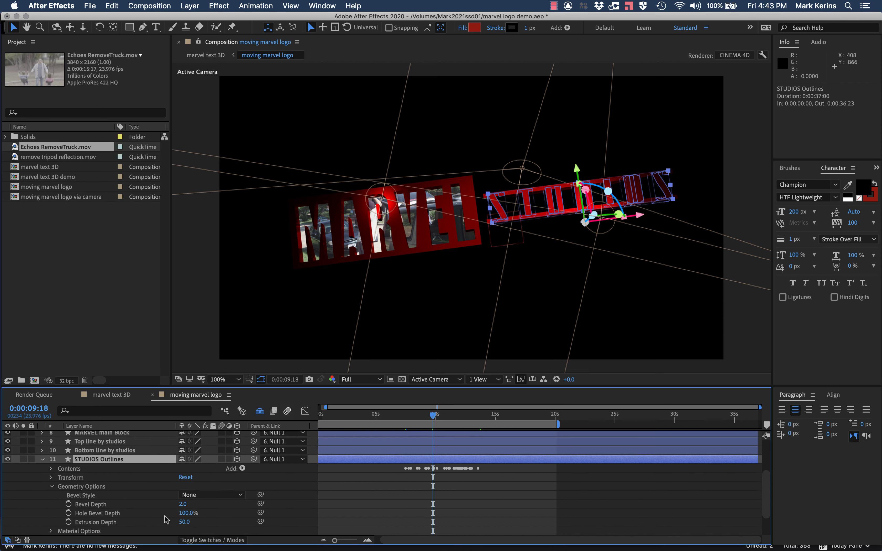
pyautogui.click(186, 523)
pyautogui.write('30')
pyautogui.press('Return')
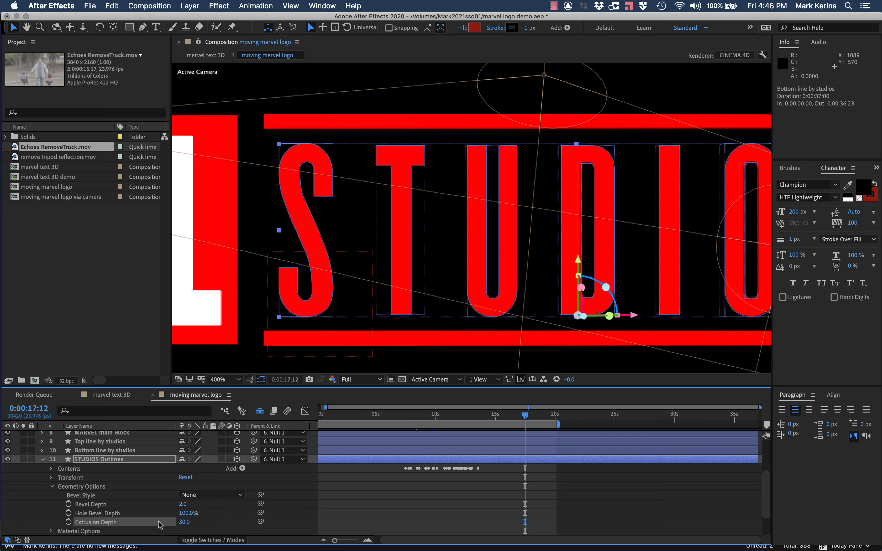
# Set the Z Position of STUDIOS Outlines to 10 and check how the letters sit between the lines at 0:00:09:22.
pyautogui.click(51, 478)
pyautogui.scroll(-1, 213, 480)
pyautogui.moveTo(212, 477)
pyautogui.mouseDown()
pyautogui.moveTo(222, 477)
pyautogui.moveTo(215, 477)
pyautogui.mouseUp()
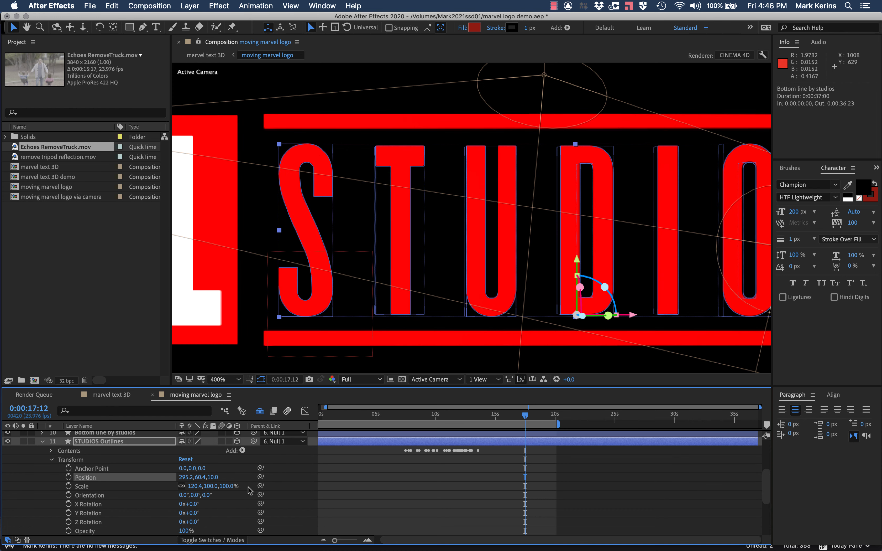
pyautogui.click(435, 413)
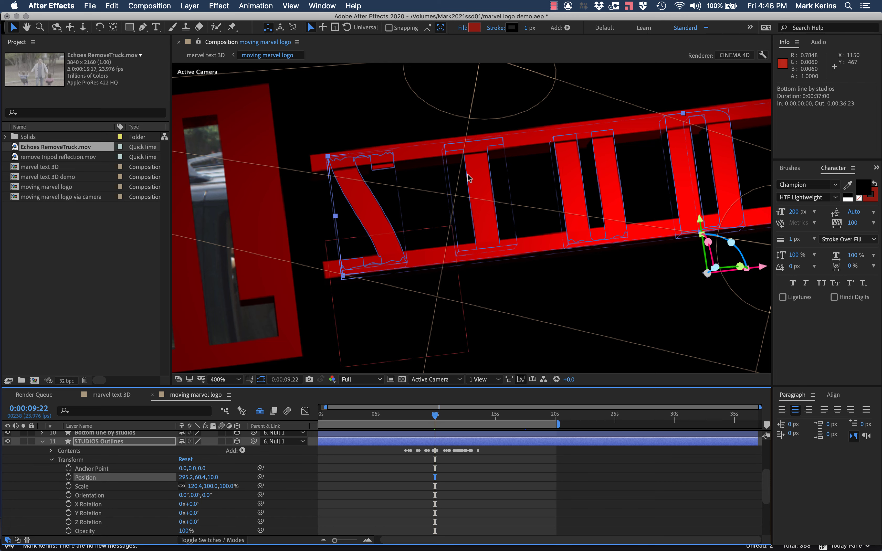
pyautogui.click(42, 442)
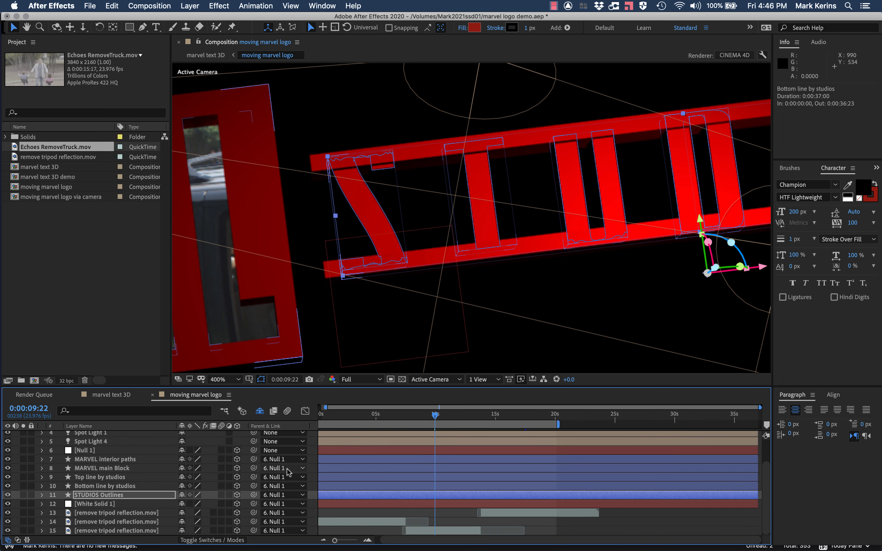
pyautogui.scroll(3, 289, 473)
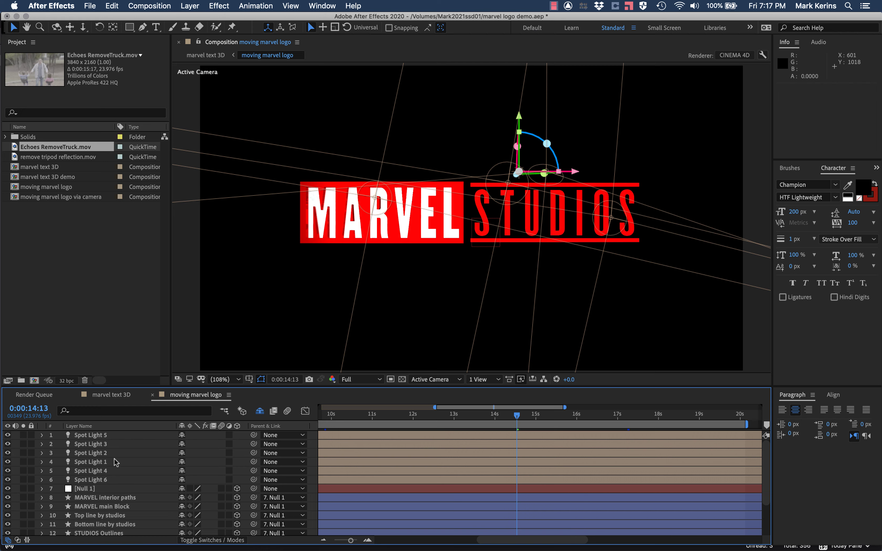
# Switch to the video player, play the rendered logo animation and review the reflections inside the MARVEL letters from about 00:06 onward.
pyautogui.press('super+Tab')
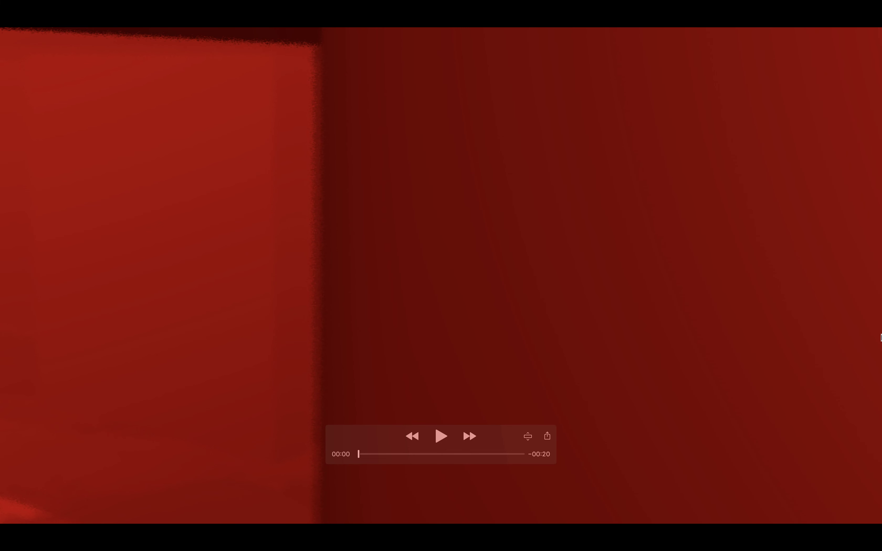
pyautogui.press('space')
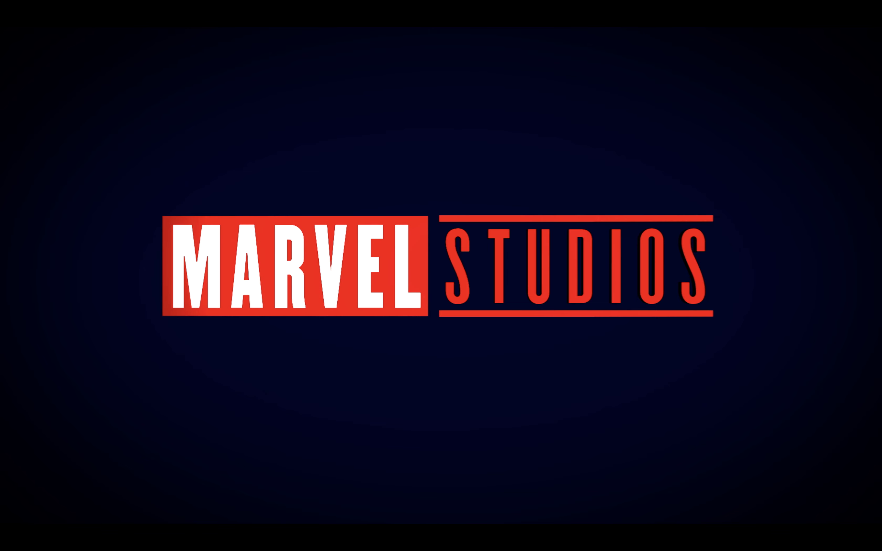
pyautogui.click(410, 455)
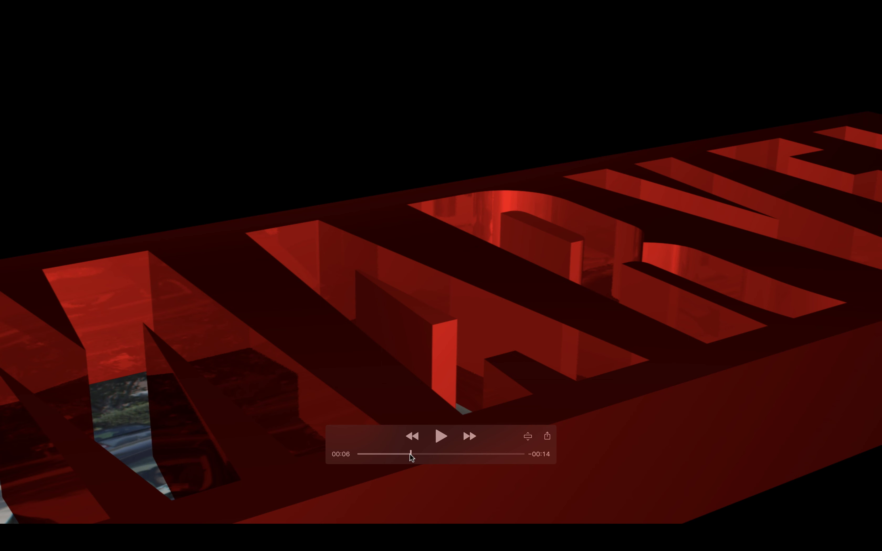
pyautogui.moveTo(411, 456)
pyautogui.mouseDown()
pyautogui.moveTo(380, 456)
pyautogui.moveTo(490, 456)
pyautogui.moveTo(413, 458)
pyautogui.mouseUp()
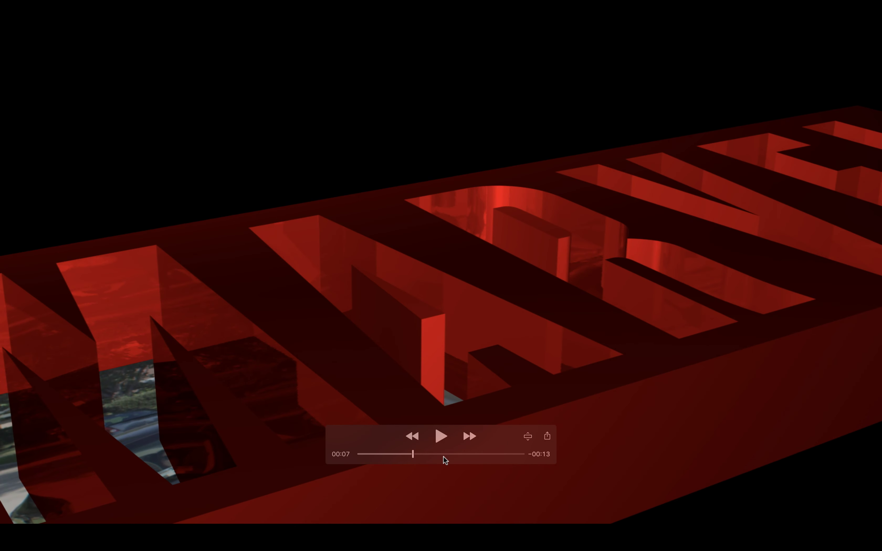
pyautogui.click(413, 454)
pyautogui.moveTo(419, 455); pyautogui.dragTo(427, 455)
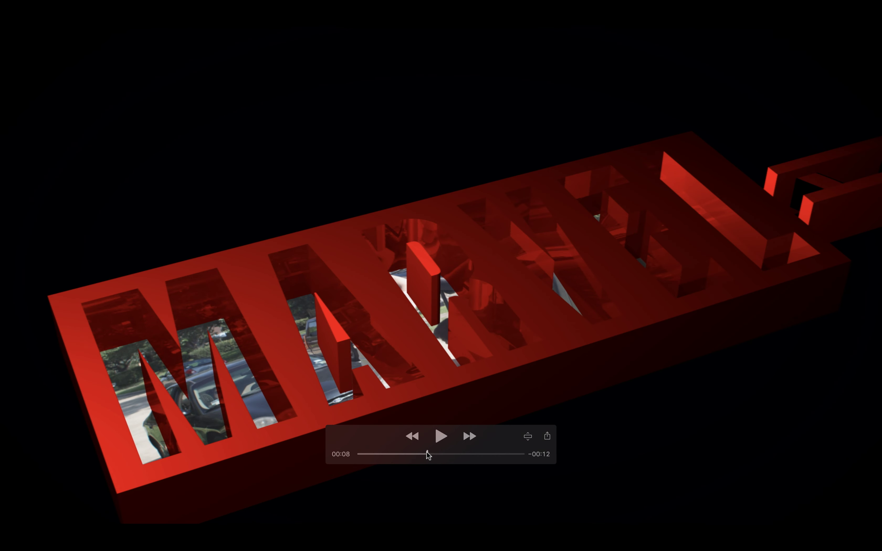
pyautogui.moveTo(428, 455); pyautogui.dragTo(489, 453)
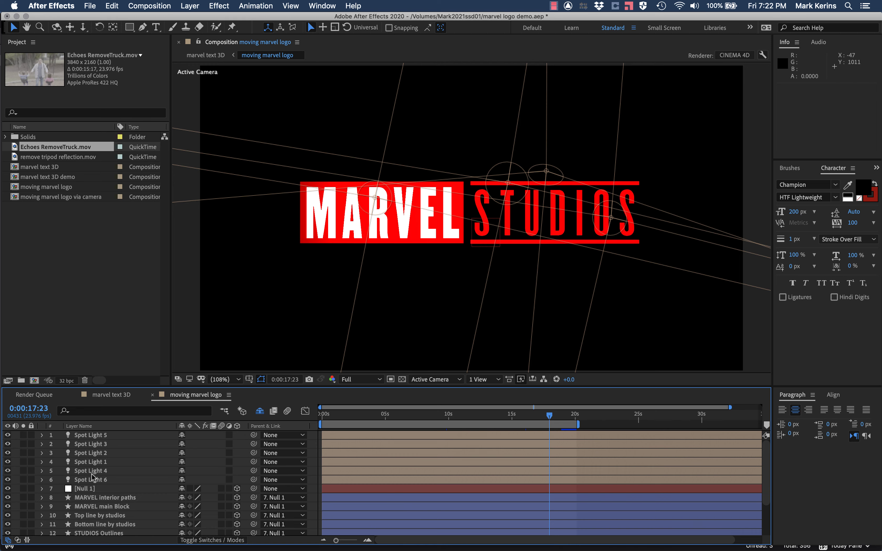
# Back in After Effects at 0:00:17:02, hide all six Spot Light layers and select the MARVEL interior paths layer.
pyautogui.moveTo(345, 415); pyautogui.dragTo(539, 420)
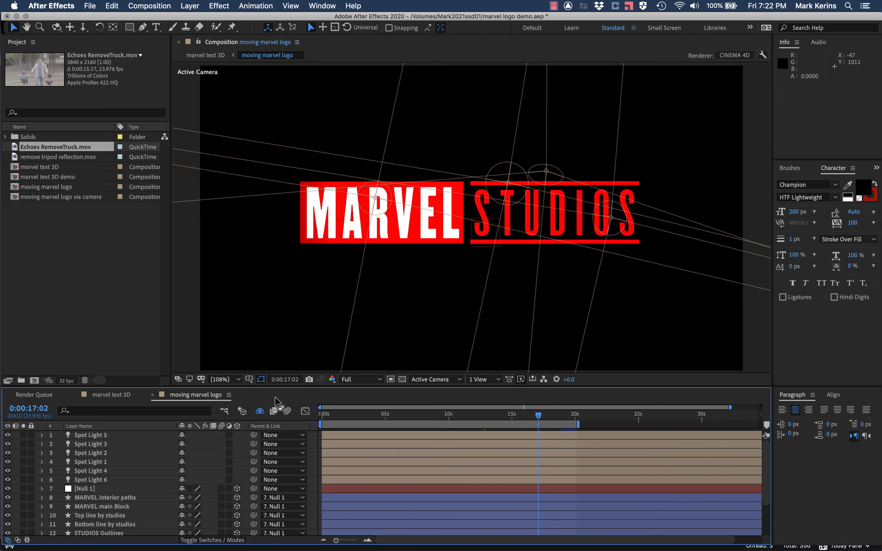
pyautogui.click(84, 435)
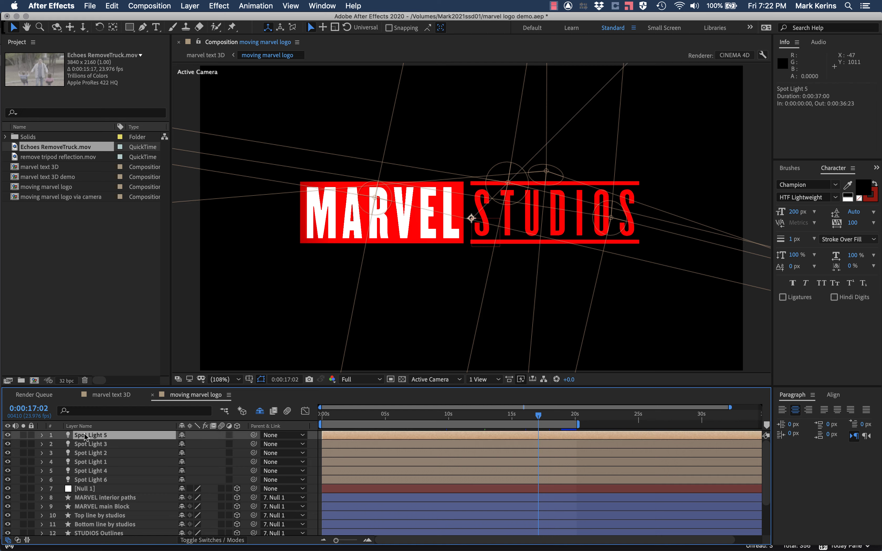
pyautogui.keyDown('shift'); pyautogui.click(85, 480); pyautogui.keyUp('shift')
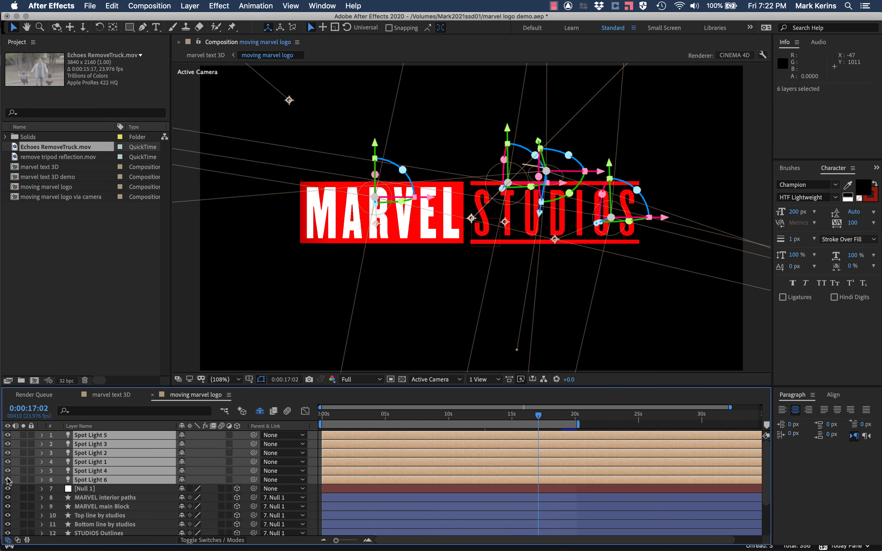
pyautogui.moveTo(8, 480); pyautogui.dragTo(8, 435)
pyautogui.click(317, 242)
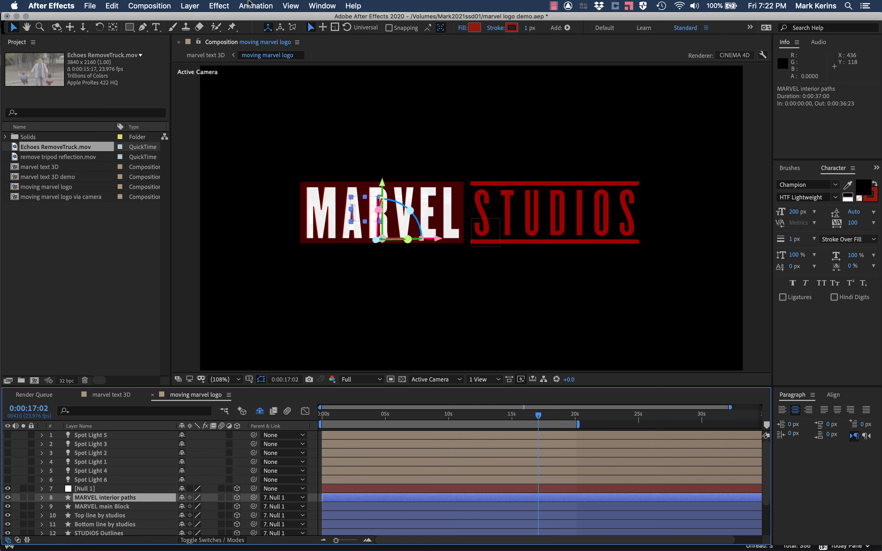
# Add a white point light with 178% intensity, Smooth falloff, radius 740, falloff distance 797 and no cast shadows.
pyautogui.click(190, 5)
pyautogui.moveTo(191, 20)
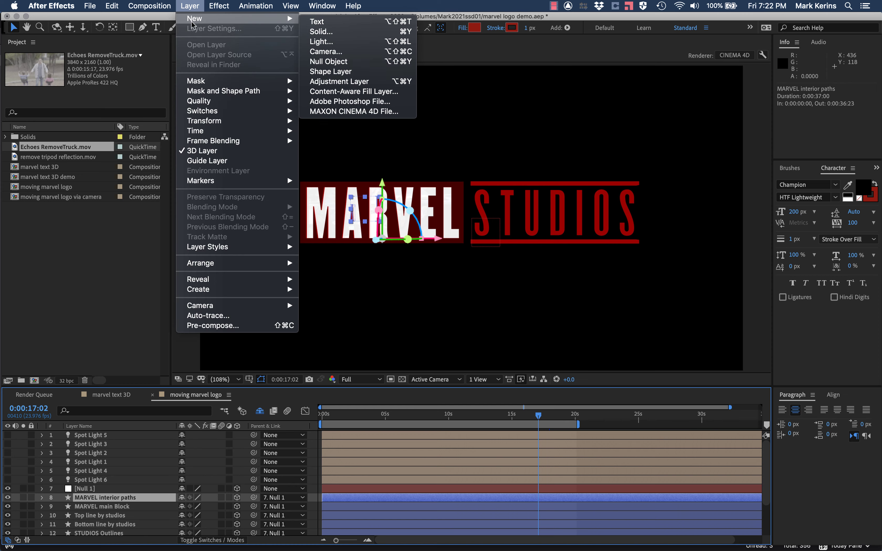
pyautogui.click(320, 41)
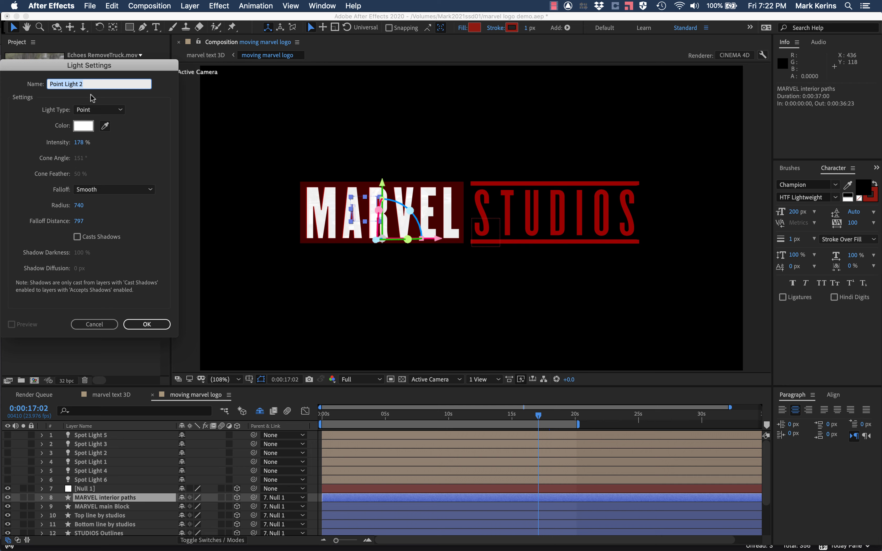
pyautogui.click(89, 110)
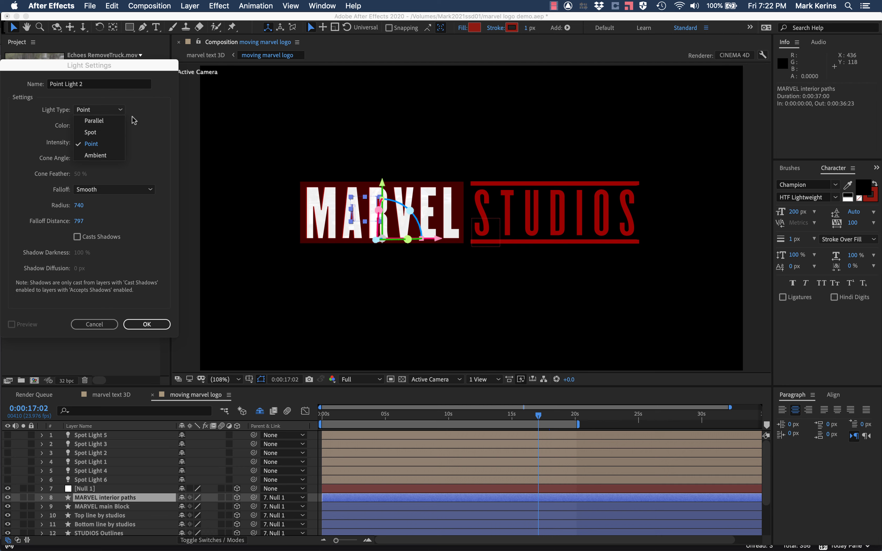
pyautogui.click(95, 133)
pyautogui.click(93, 110)
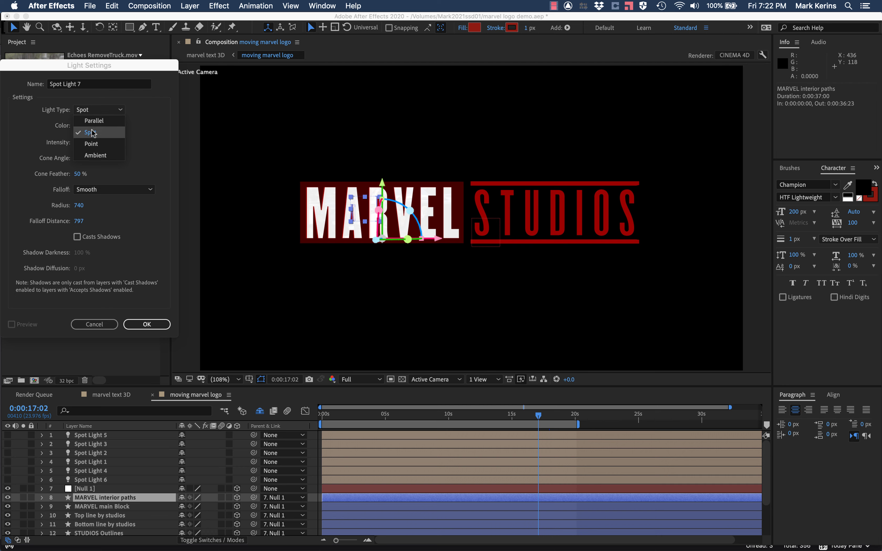
pyautogui.click(95, 141)
pyautogui.click(146, 326)
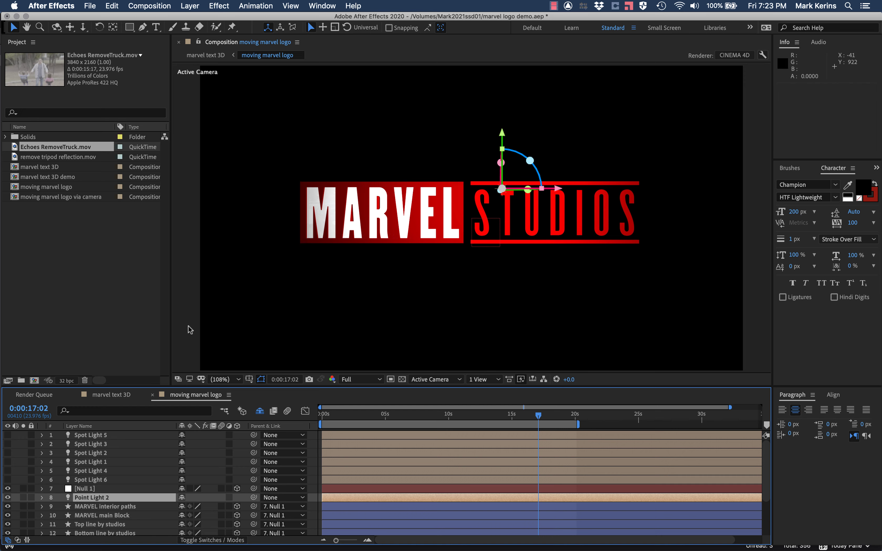
# At 0:00:09:06, try a Z Position of -3000 for Point Light 2, then set it to -2500.
pyautogui.moveTo(499, 415); pyautogui.dragTo(440, 417)
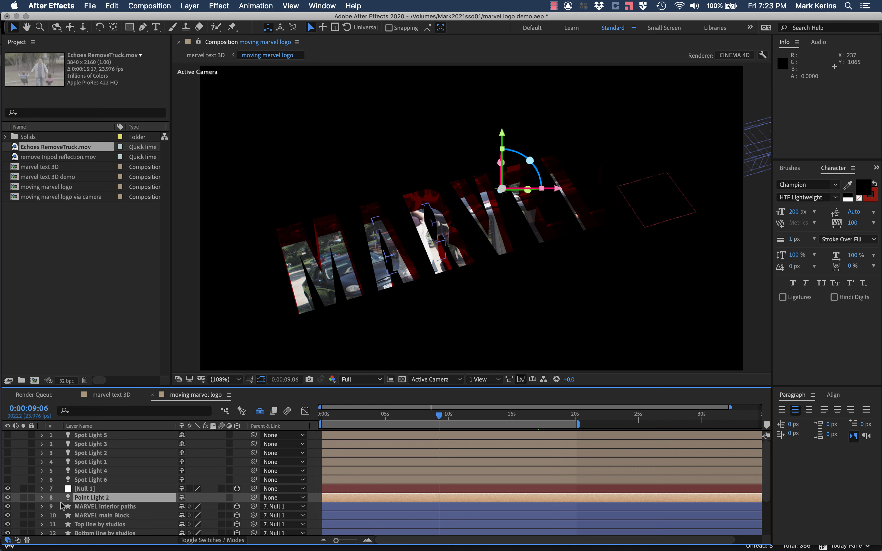
pyautogui.click(42, 498)
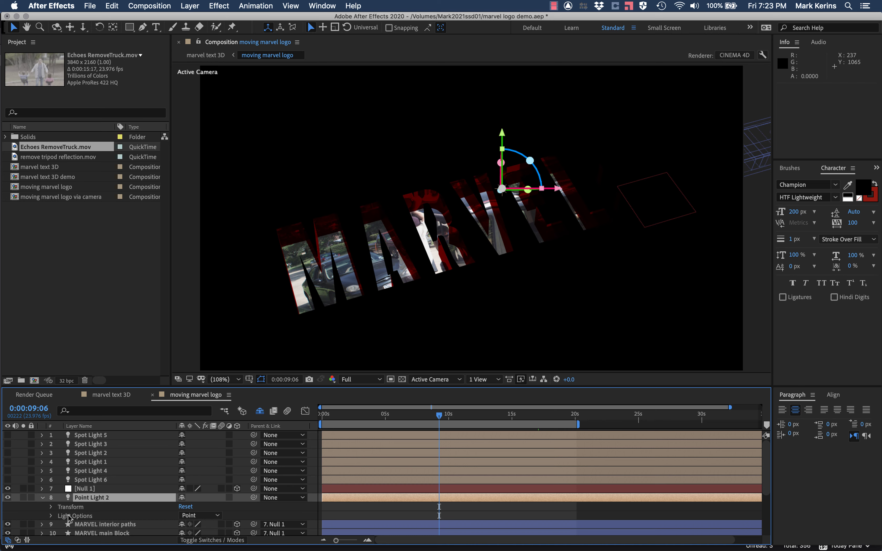
pyautogui.click(51, 516)
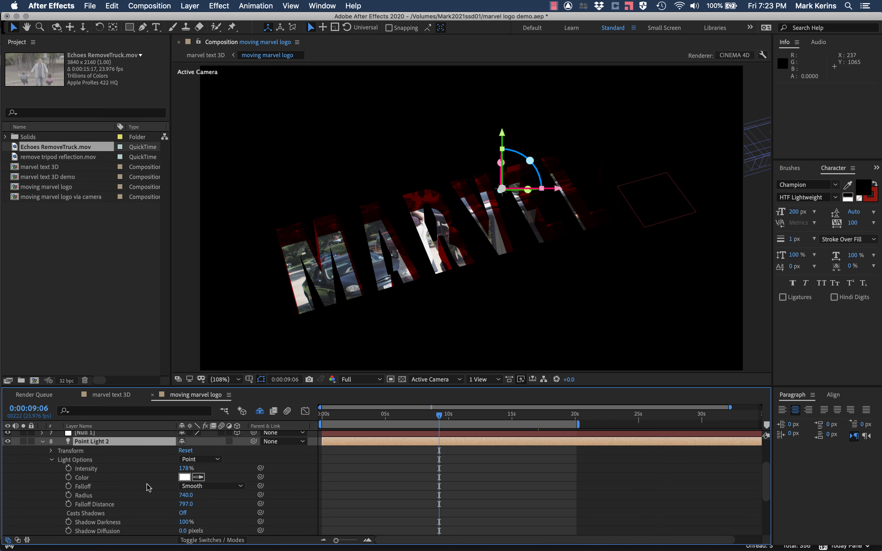
pyautogui.click(51, 451)
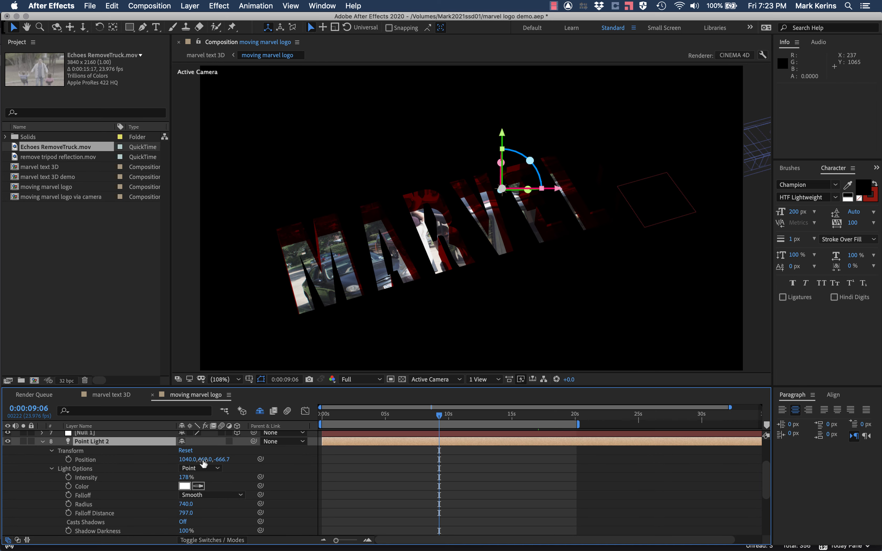
pyautogui.click(223, 460)
pyautogui.write('-3000')
pyautogui.press('Return')
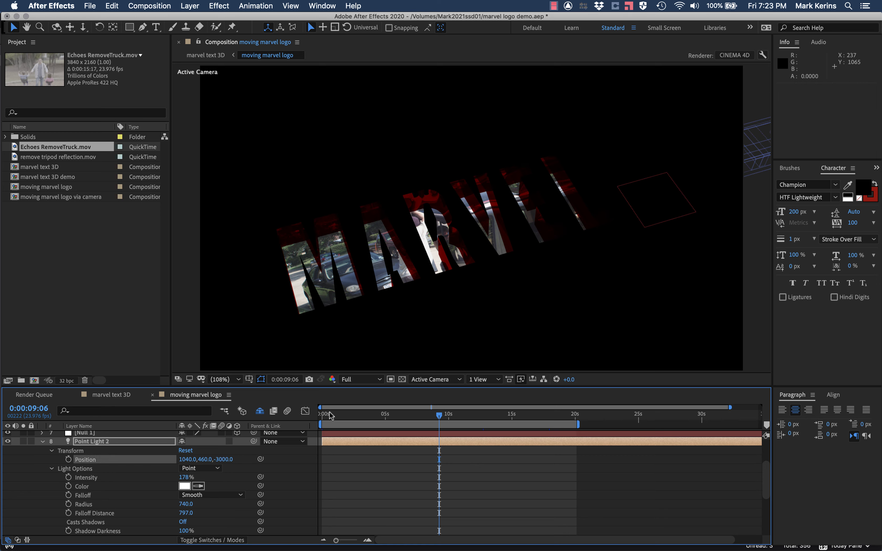
pyautogui.click(220, 460)
pyautogui.press(',')
pyautogui.write('-2500')
pyautogui.press('Return')
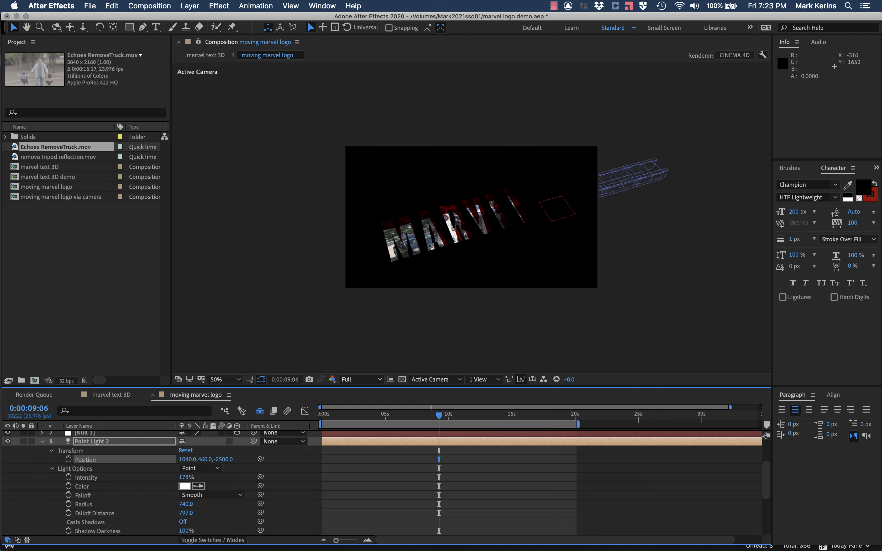
# Fit the composition in the viewer and examine the lighting at the start, at 0:00:01:12 and at 0:00:13:18.
pyautogui.click(359, 415)
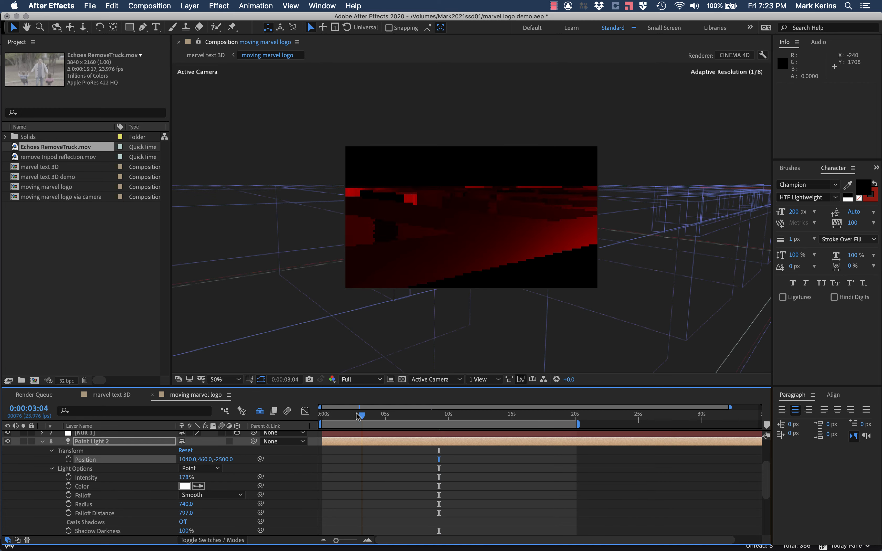
pyautogui.moveTo(359, 416); pyautogui.dragTo(322, 413)
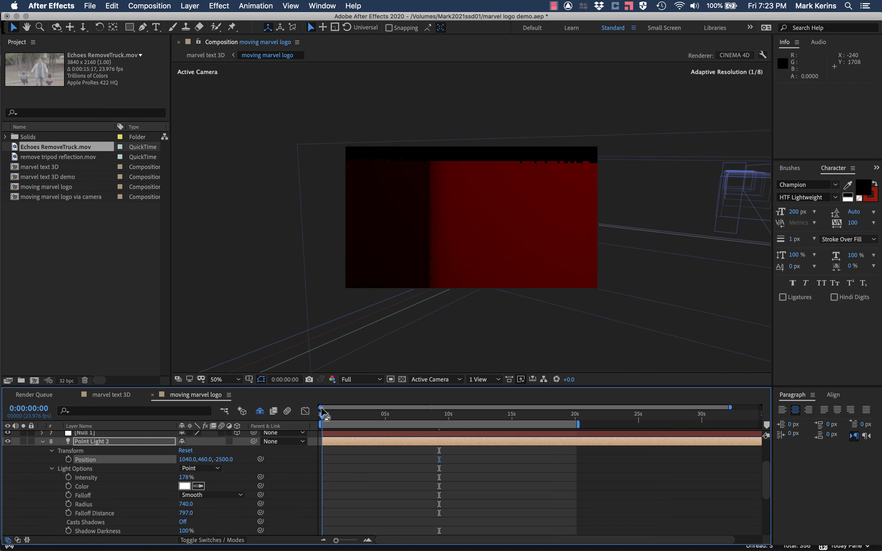
pyautogui.click(223, 380)
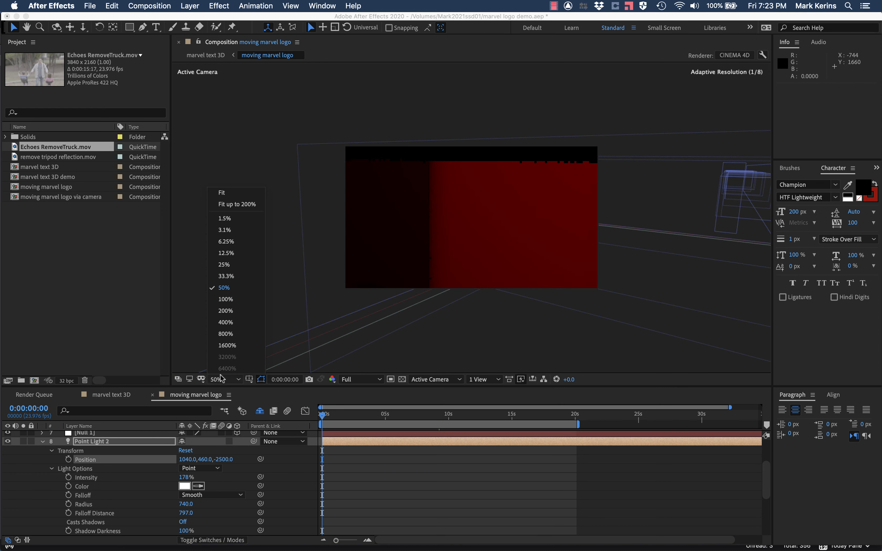
pyautogui.click(234, 193)
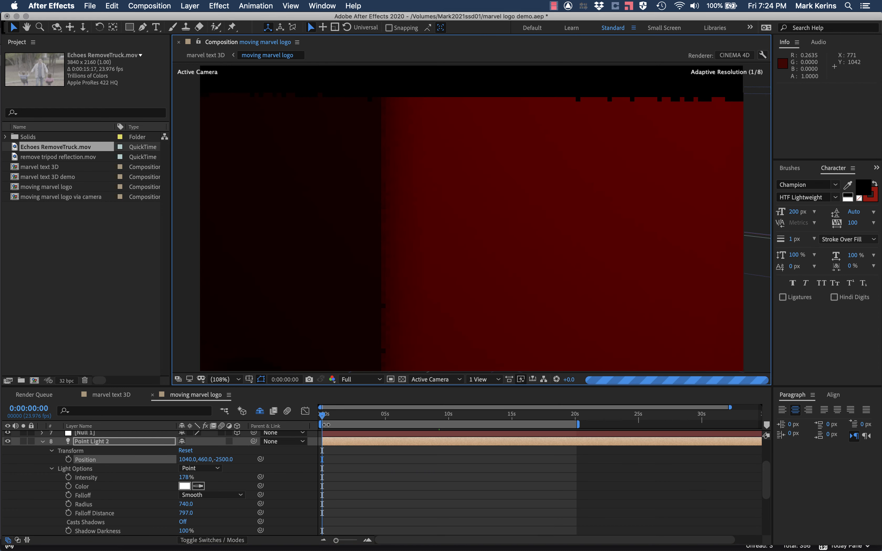
pyautogui.moveTo(323, 415); pyautogui.dragTo(342, 421)
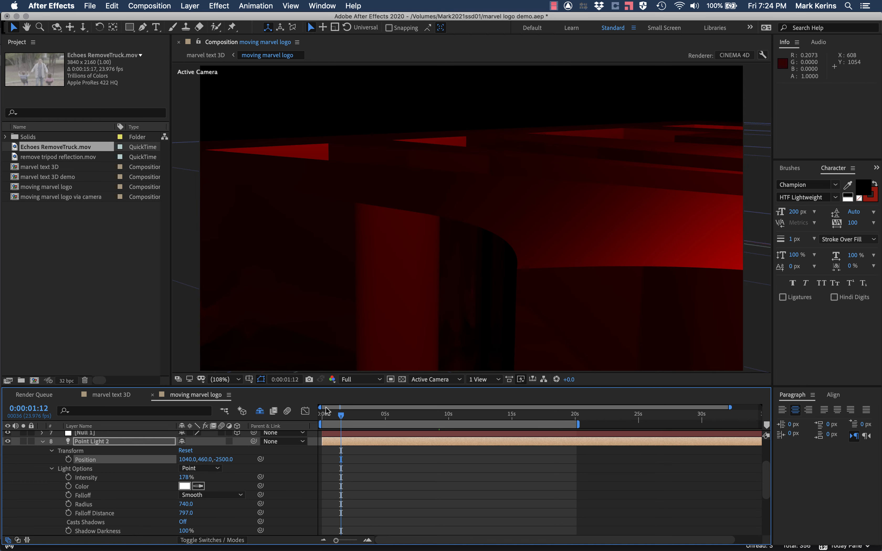
pyautogui.moveTo(340, 417); pyautogui.dragTo(496, 411)
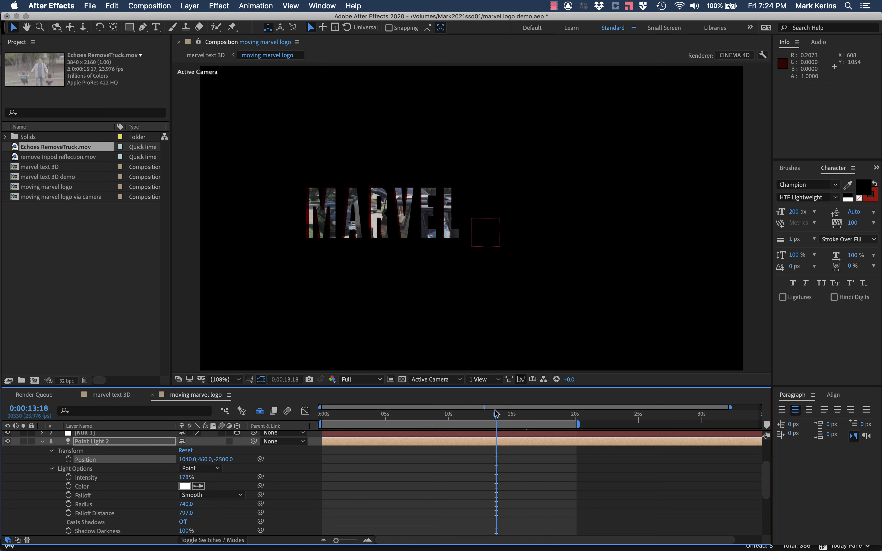
# Add another point light with the same 178% intensity and Smooth falloff, and set its Z Position to -999.7.
pyautogui.click(192, 5)
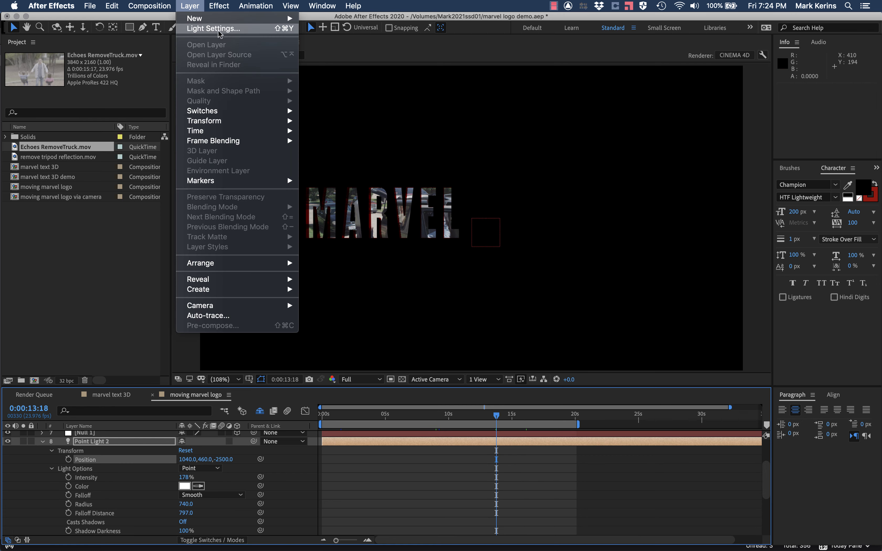
pyautogui.moveTo(223, 18)
pyautogui.click(320, 42)
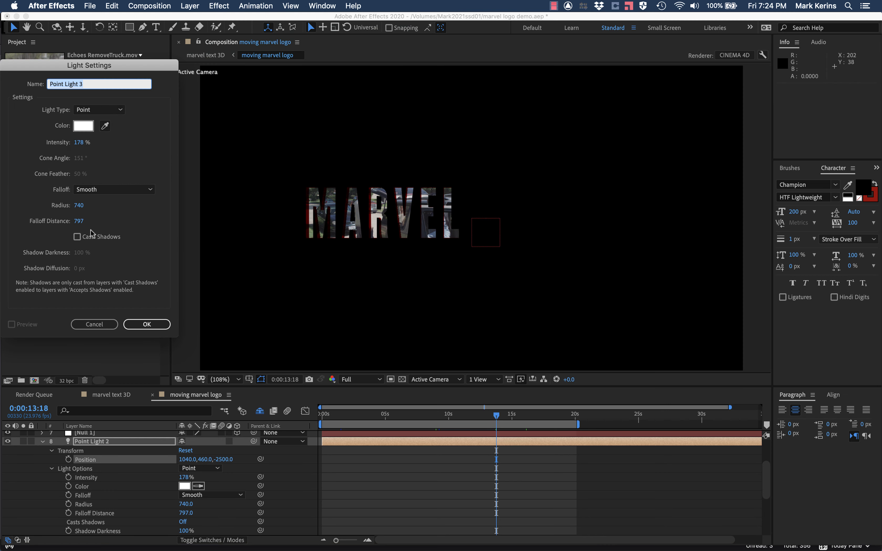
pyautogui.click(143, 329)
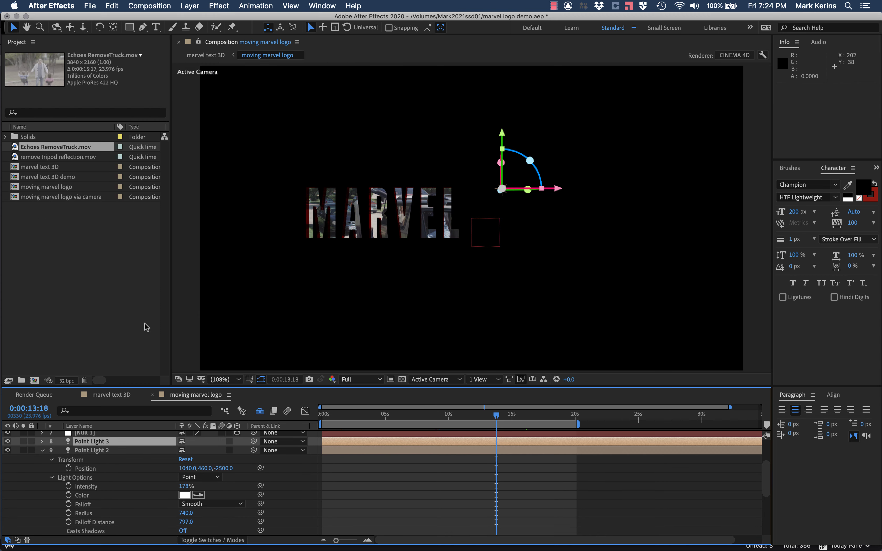
pyautogui.click(42, 442)
pyautogui.click(52, 451)
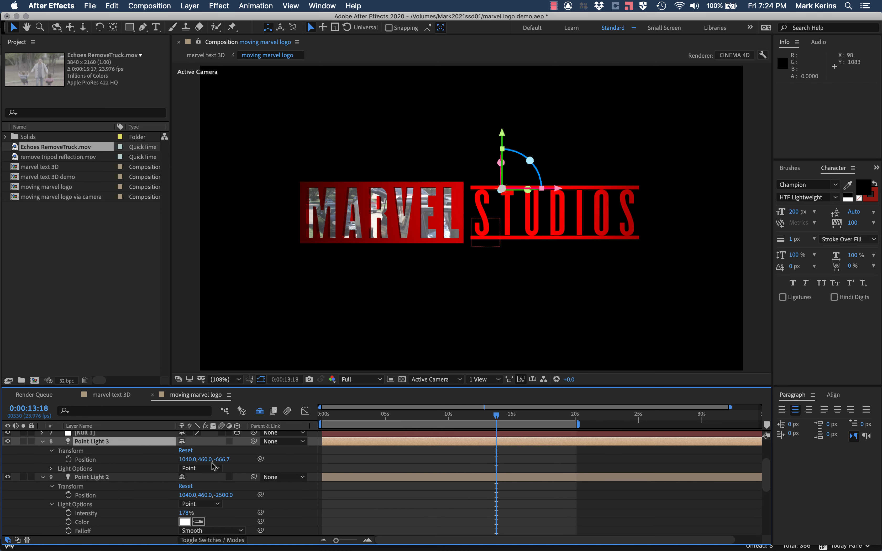
pyautogui.moveTo(220, 460); pyautogui.dragTo(22, 438)
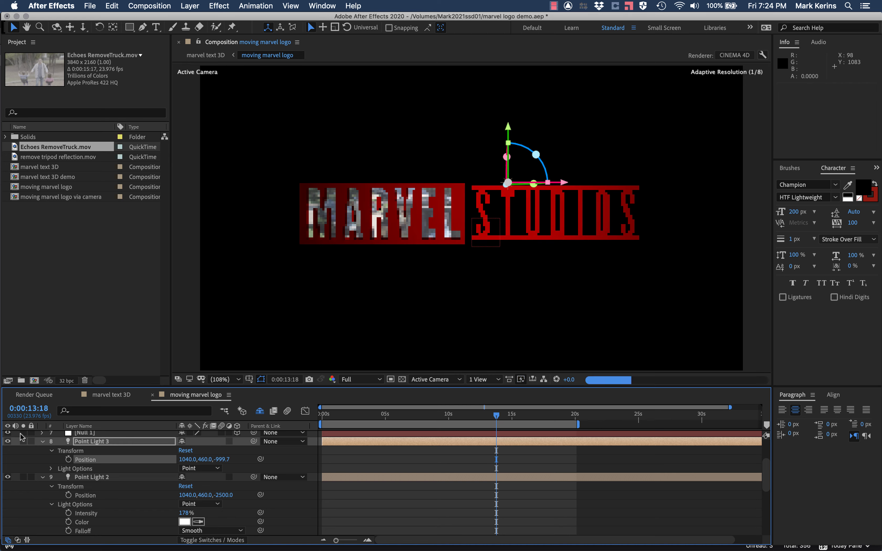
# Set the Intensity of Point Light 3 to 255% and check the lighting on the logo at 0:00:09:18.
pyautogui.click(50, 469)
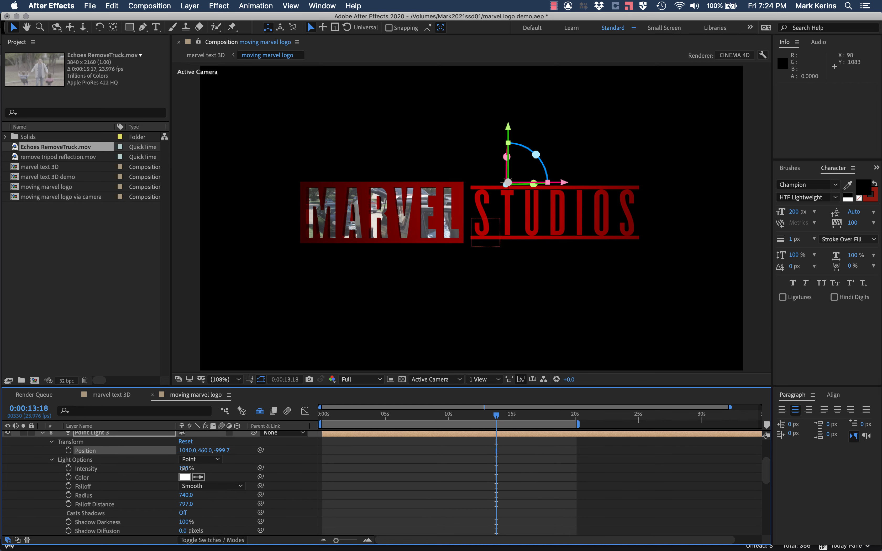
pyautogui.moveTo(185, 469); pyautogui.dragTo(226, 473)
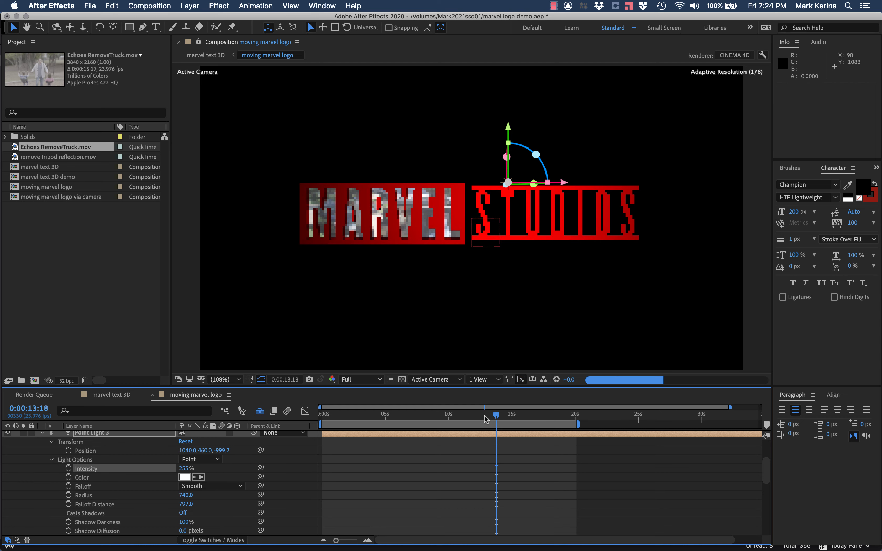
pyautogui.moveTo(498, 415); pyautogui.dragTo(449, 398)
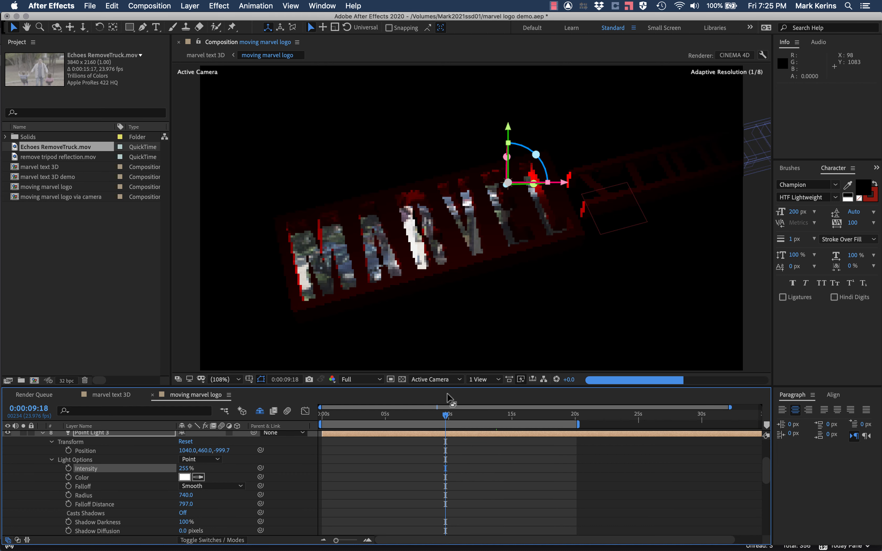